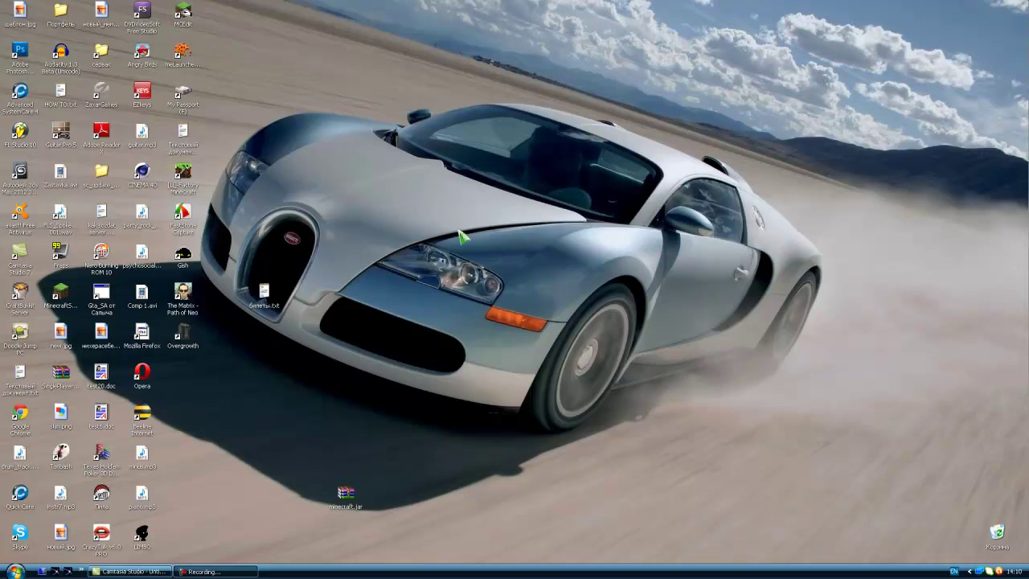
- Launch endorphin
click(69, 572)
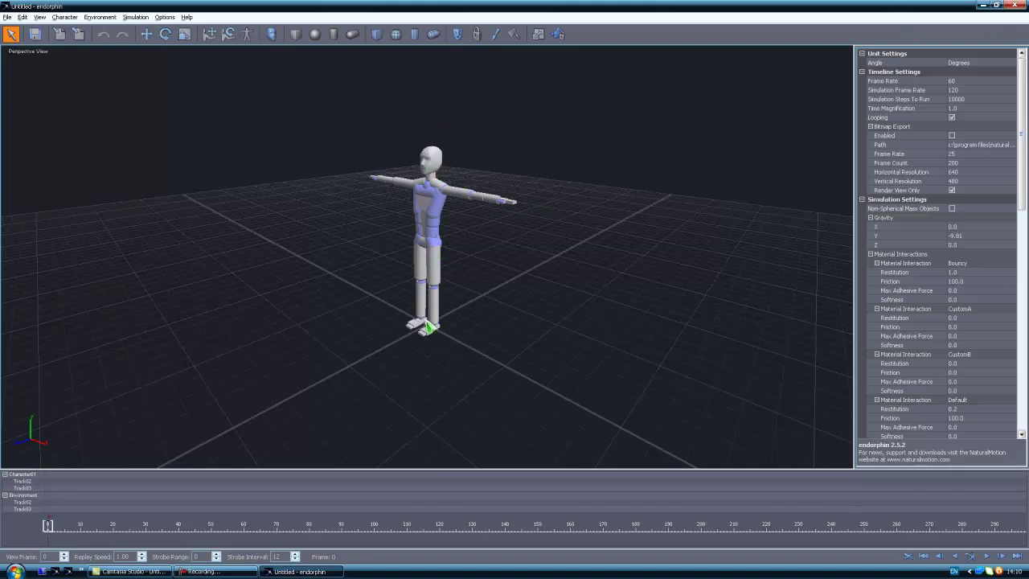
- Examine the default character from several angles in the perspective view
mouse_move(432, 230)
middle_down()
mouse_move(488, 184)
mouse_move(420, 238)
middle_up()
mouse_move(423, 244)
alt+mouse_down()
mouse_move(428, 227)
mouse_move(426, 239)
alt+mouse_up()
key(q)
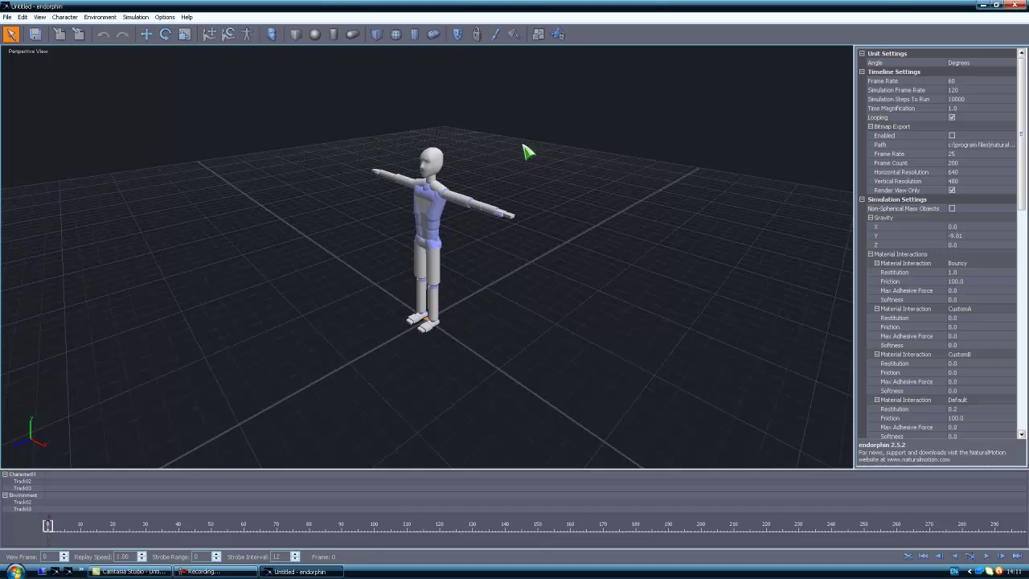
drag(340, 127, 539, 354)
drag(341, 126, 363, 145)
mouse_move(490, 260)
alt+mouse_down()
mouse_move(503, 232)
mouse_move(458, 193)
mouse_move(488, 258)
alt+mouse_up()
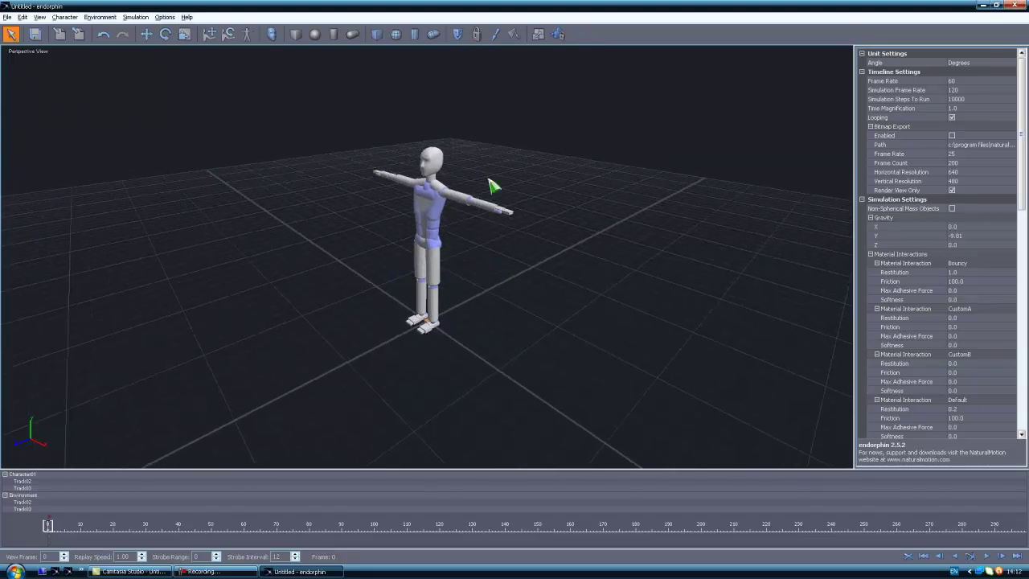
mouse_move(493, 185)
alt+mouse_down()
mouse_move(494, 163)
mouse_move(494, 188)
alt+mouse_up()
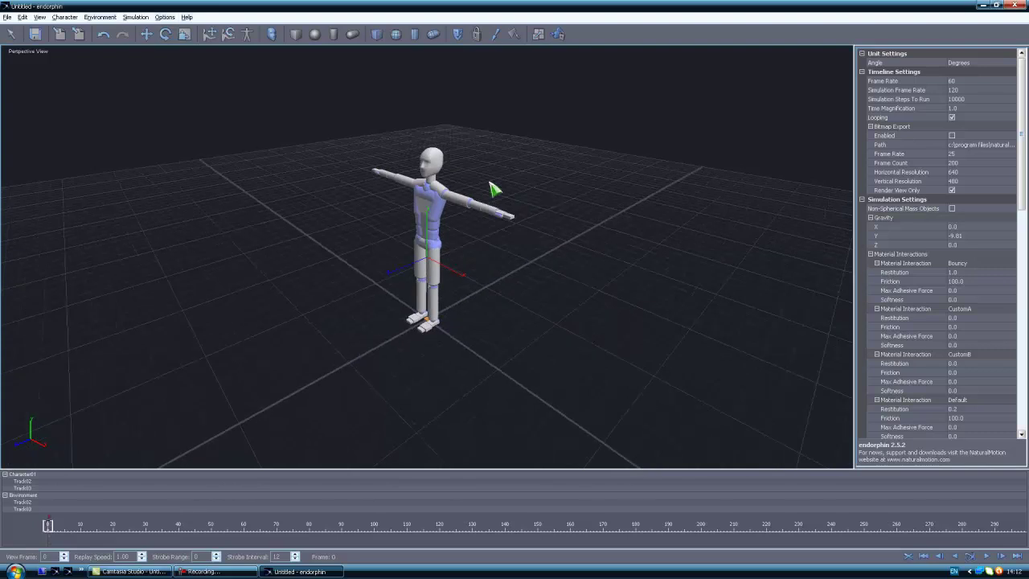
click(493, 188)
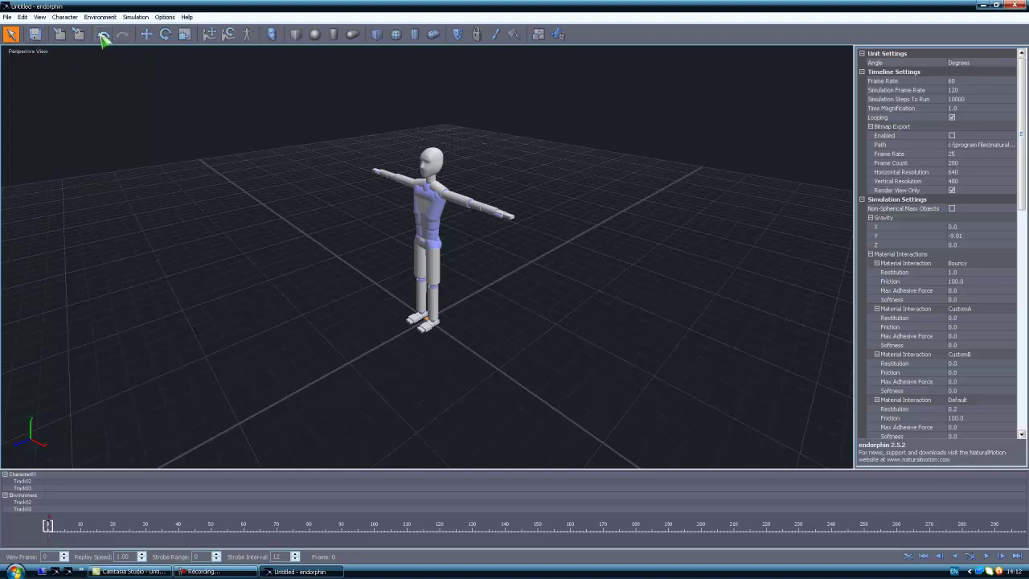
- Move the whole character to about X 0.053, Y 0.074 and Z -0.04, and clear the selection
click(148, 35)
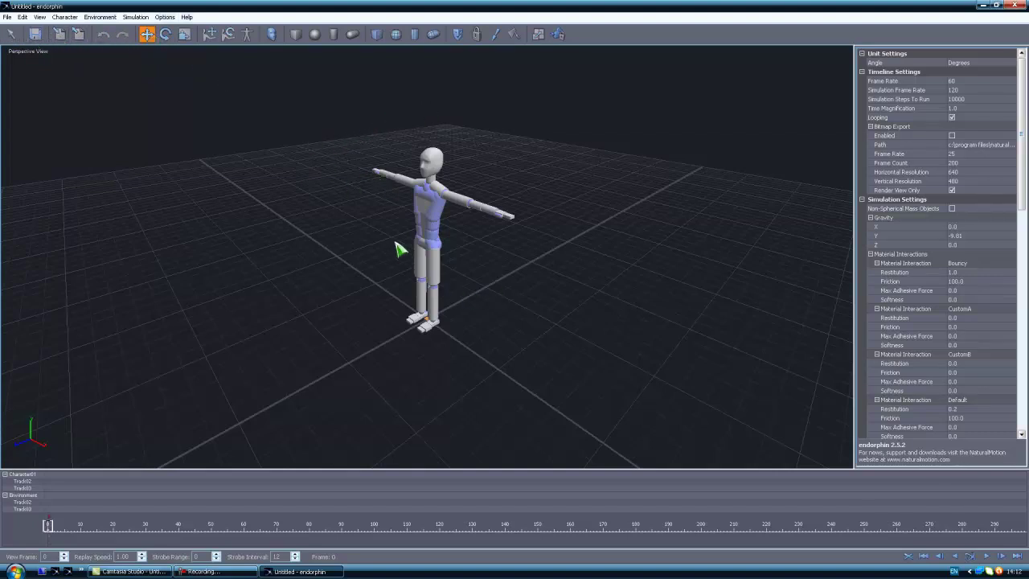
click(442, 197)
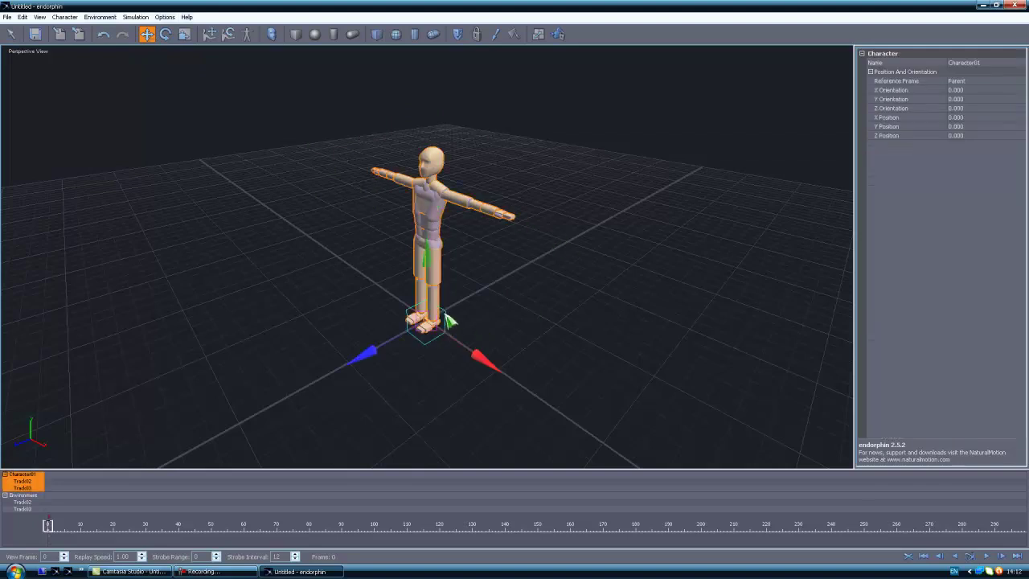
click(333, 178)
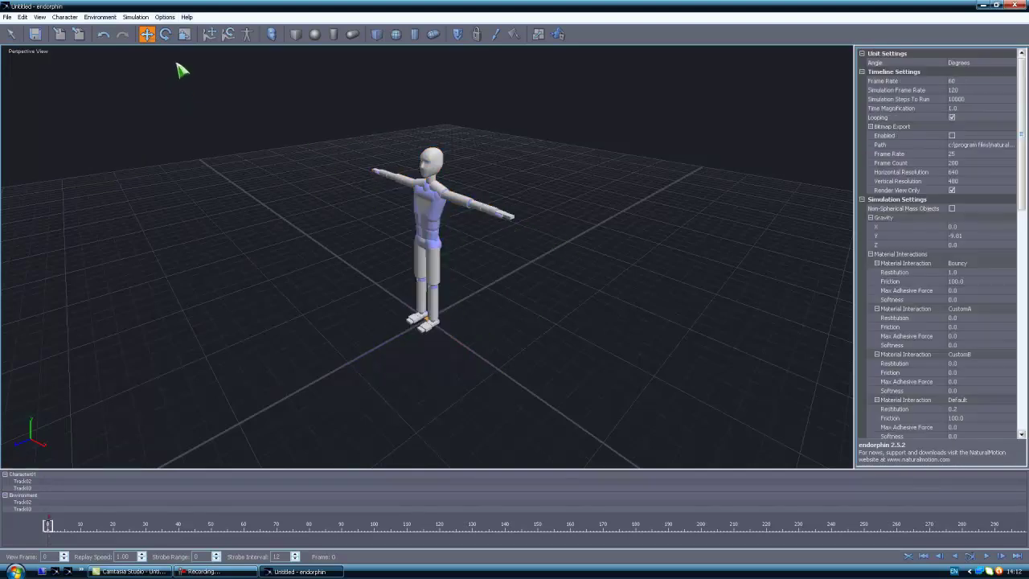
click(434, 217)
drag(374, 352, 388, 388)
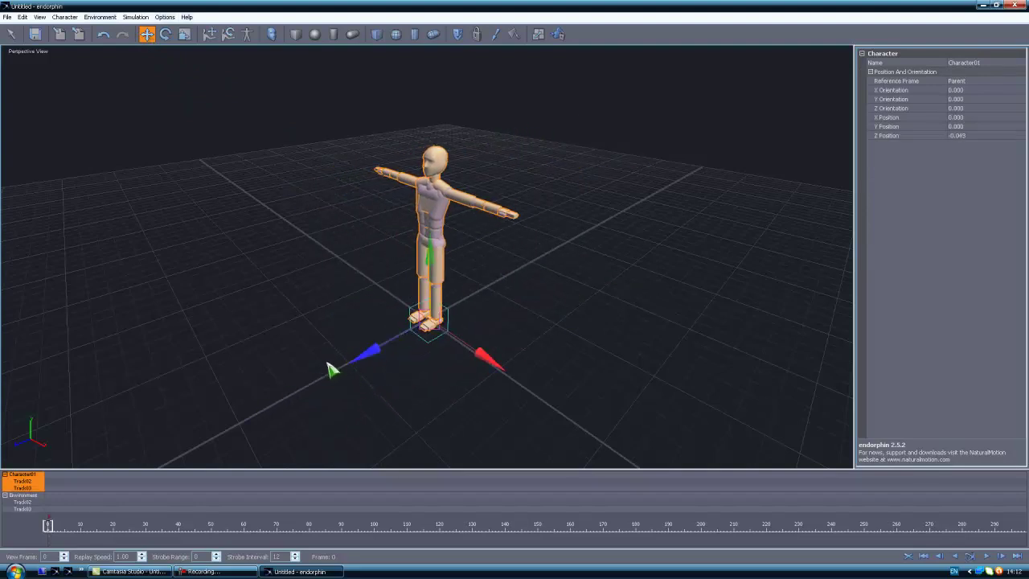
drag(487, 359, 455, 343)
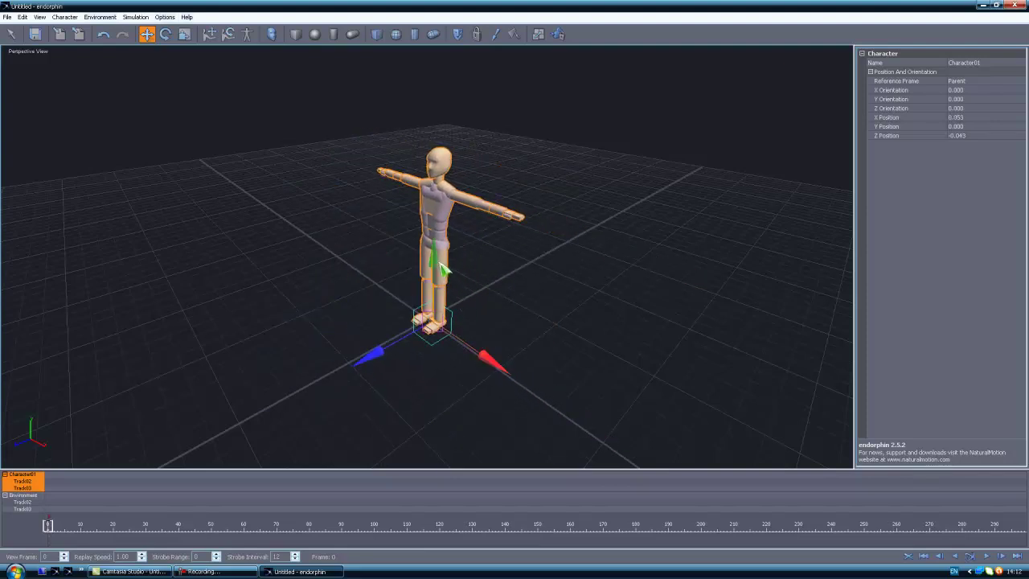
mouse_move(443, 271)
mouse_down()
mouse_move(427, 197)
mouse_move(435, 260)
mouse_up()
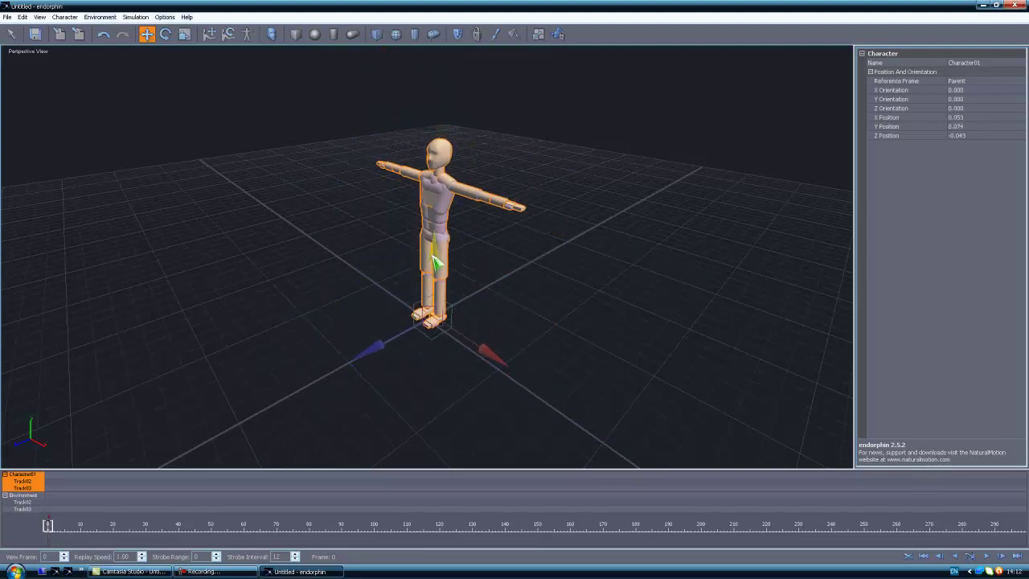
click(81, 107)
- Start a new scene without saving the changes to the current one
click(6, 17)
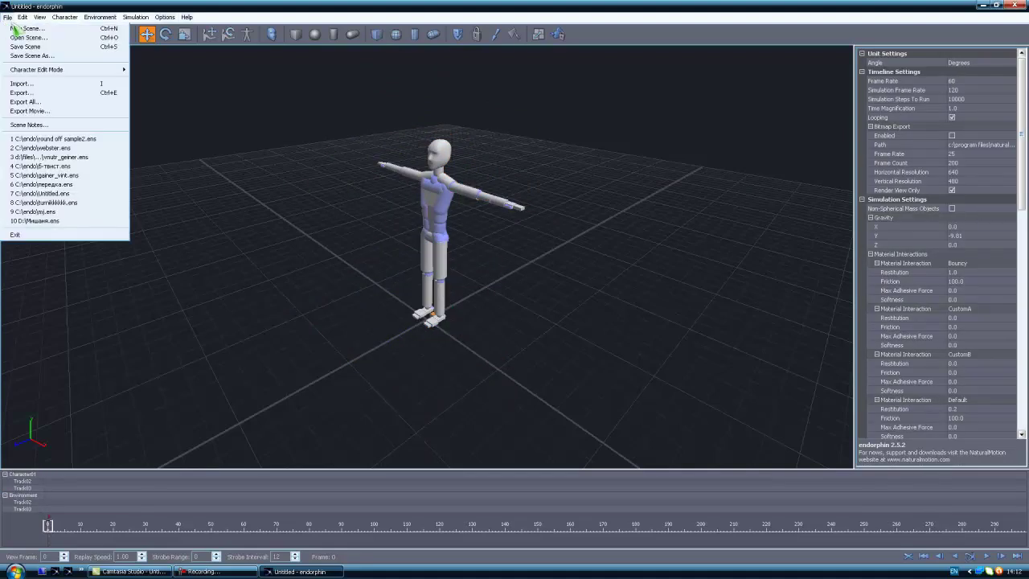
click(20, 25)
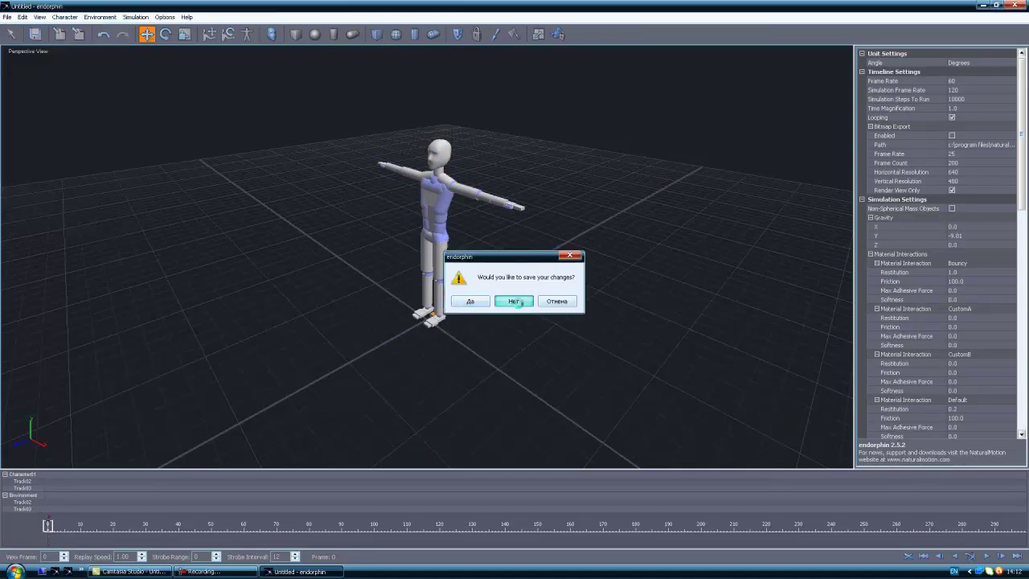
click(513, 301)
- Rotate the whole character freehand about its vertical axis
alt+drag(496, 145, 357, 119)
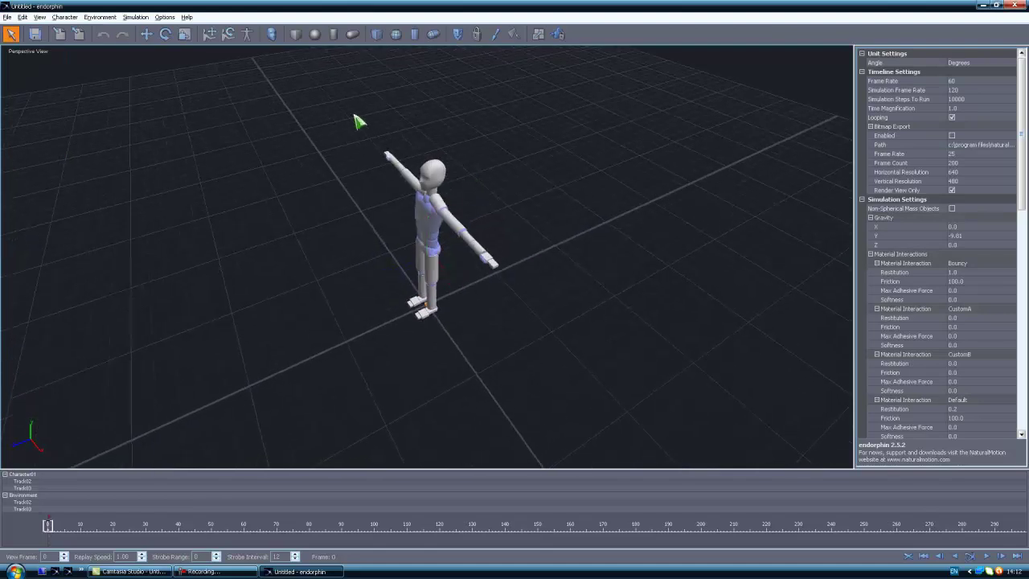
key(e)
alt+drag(268, 189, 386, 265)
click(448, 300)
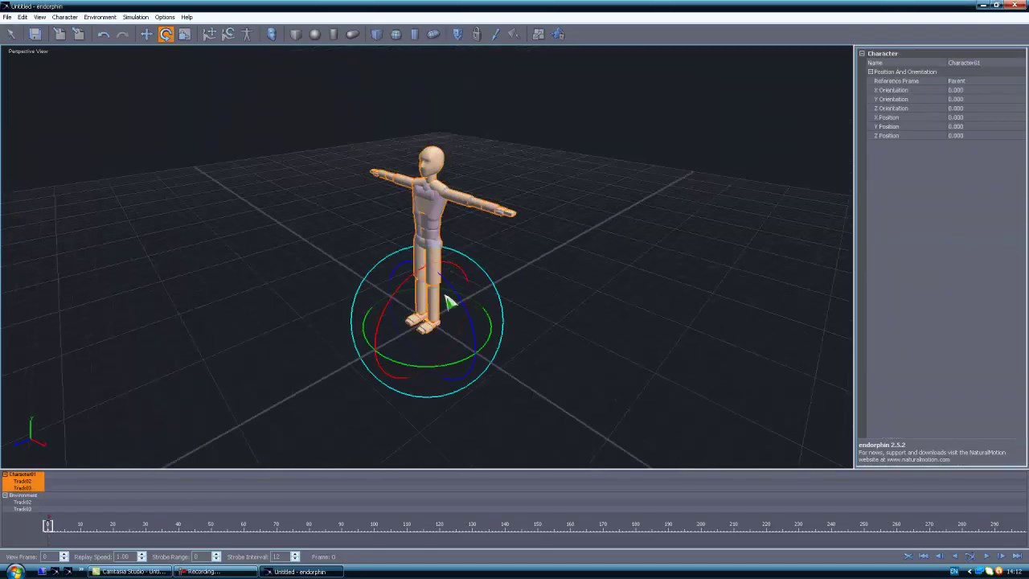
drag(437, 372, 485, 298)
- Undo the character's rotation and clear the selection
key(ctrl+z)
key(ctrl+z)
key(ctrl+z)
key(ctrl+z)
click(537, 247)
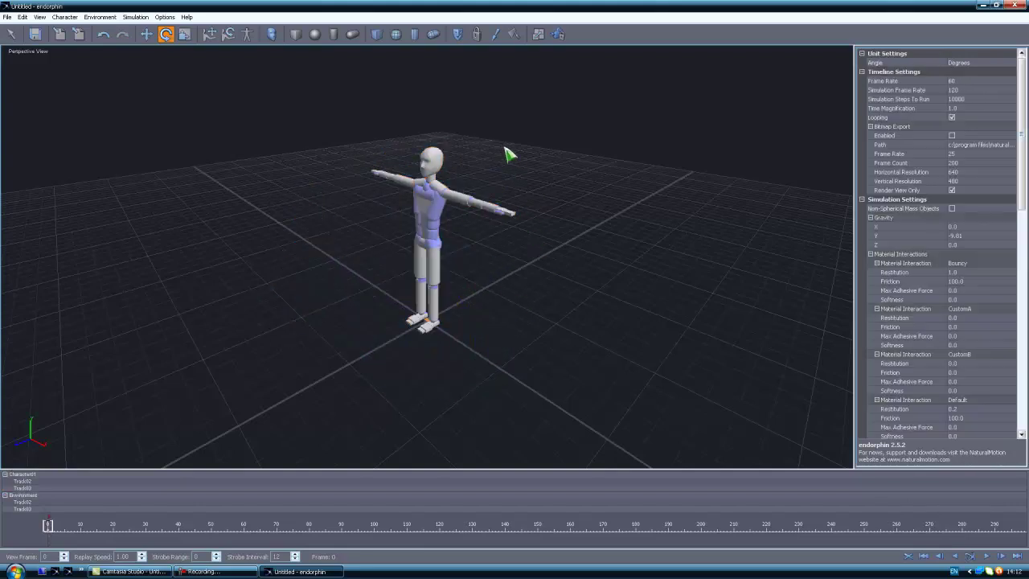
- Try the Rotate tool on the whole character again and clear the selection
alt+drag(515, 156, 493, 181)
key(e)
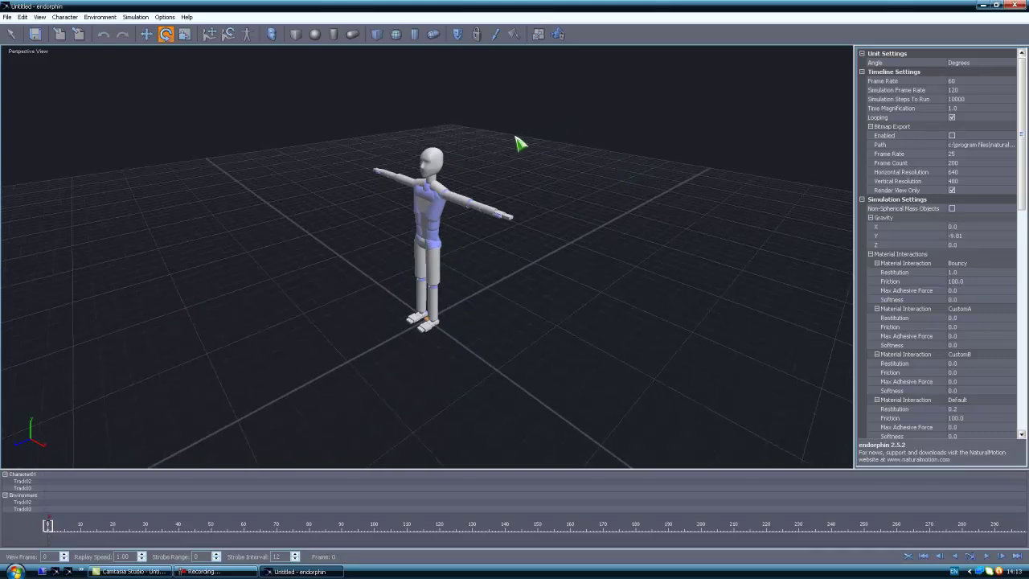
click(427, 231)
drag(424, 309, 421, 287)
click(503, 157)
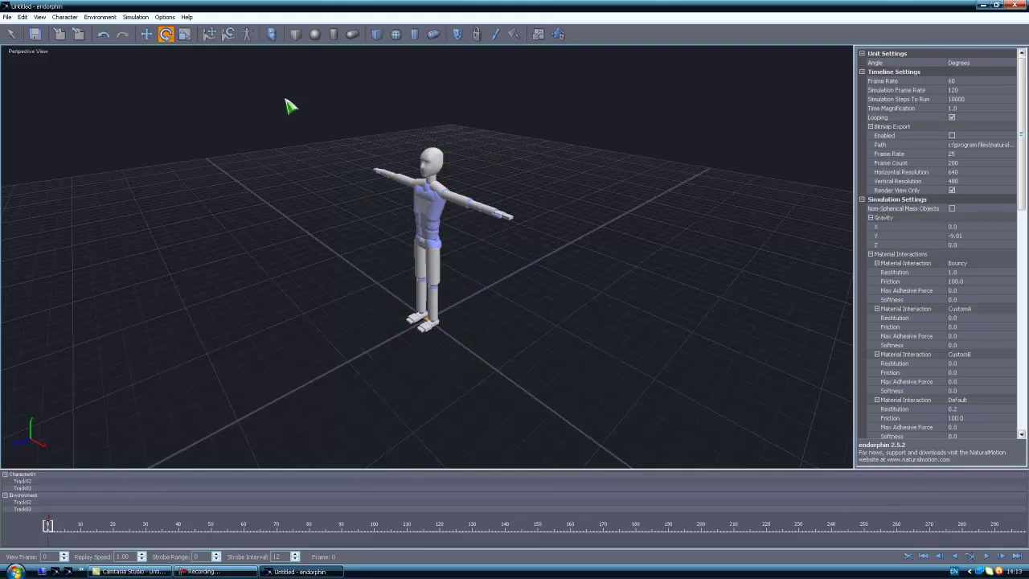
- Show the Scale handles on the character and deselect it without scaling
click(185, 35)
click(428, 207)
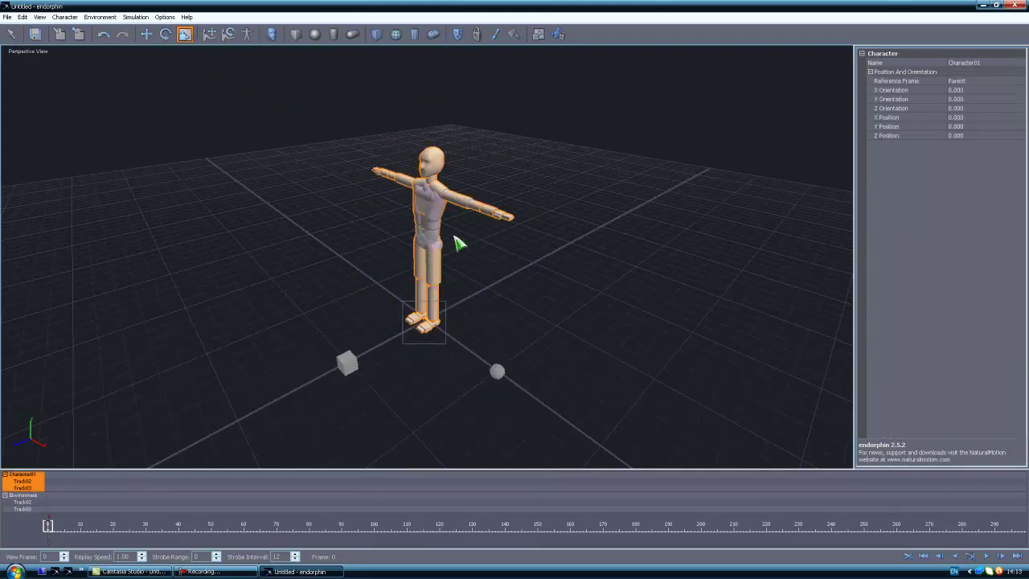
click(490, 246)
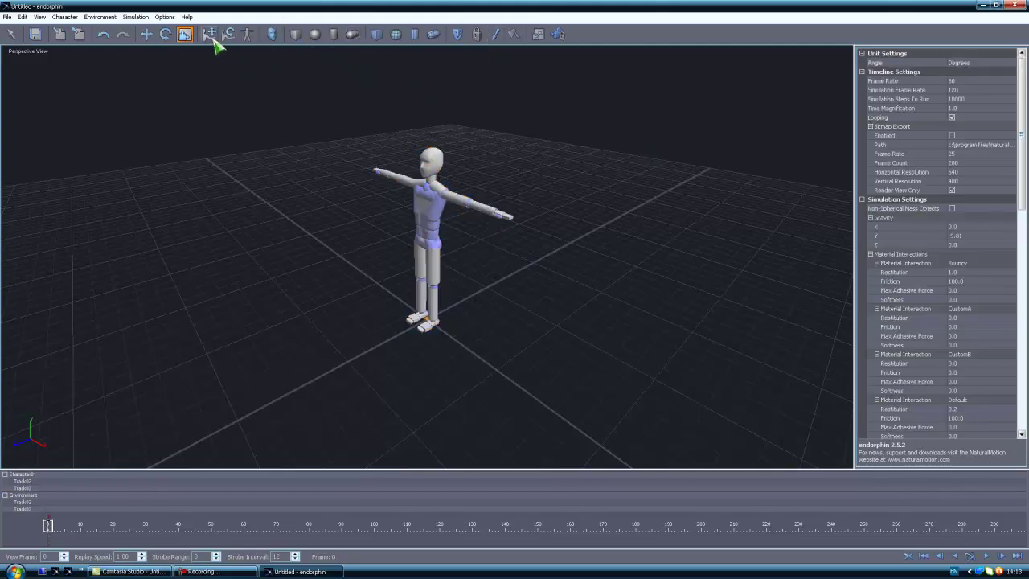
- Look through the characters that can be added and close the list without adding one
click(274, 37)
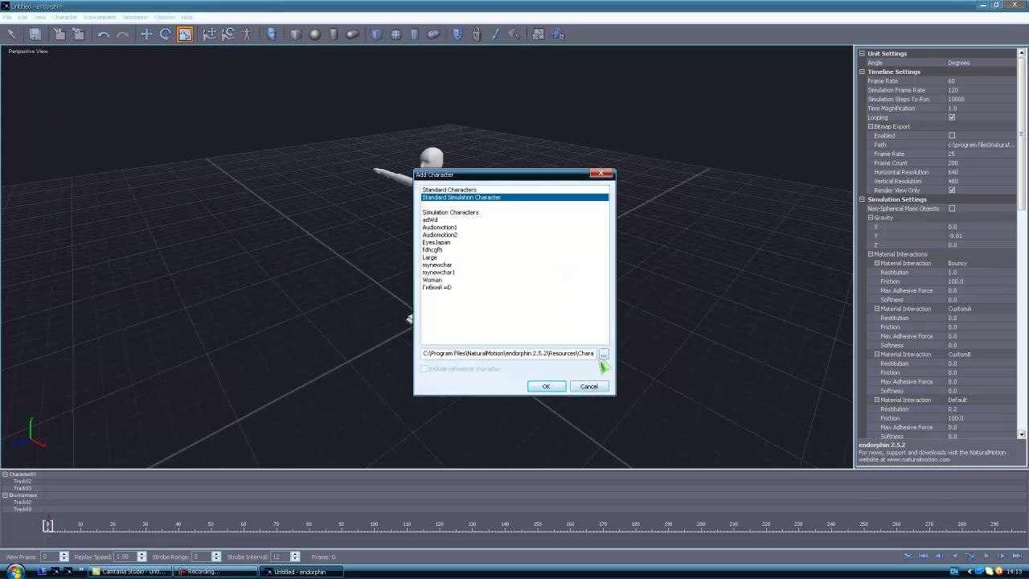
click(589, 386)
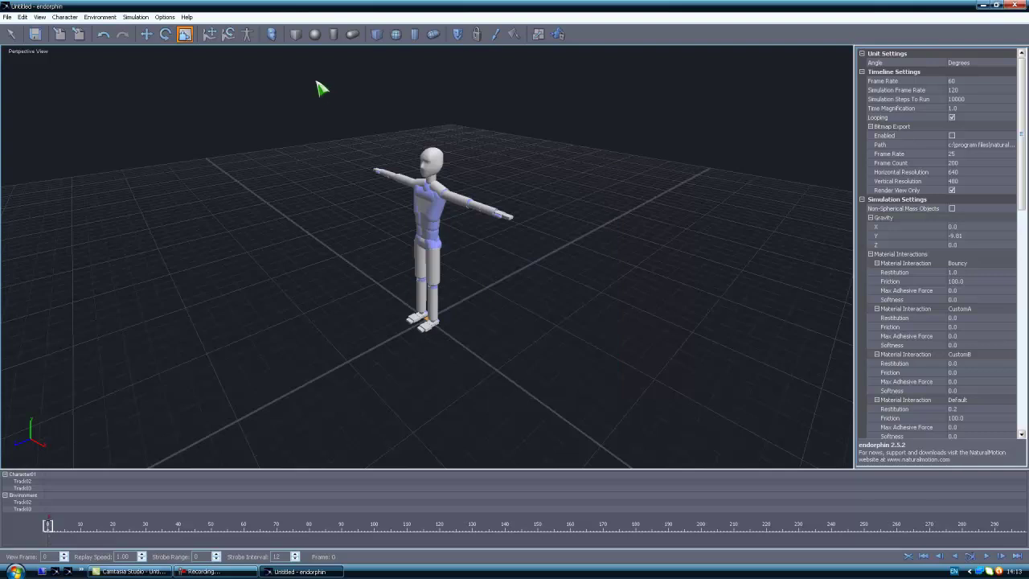
- Delete the default character from the scene
middle_drag(361, 125, 227, 110)
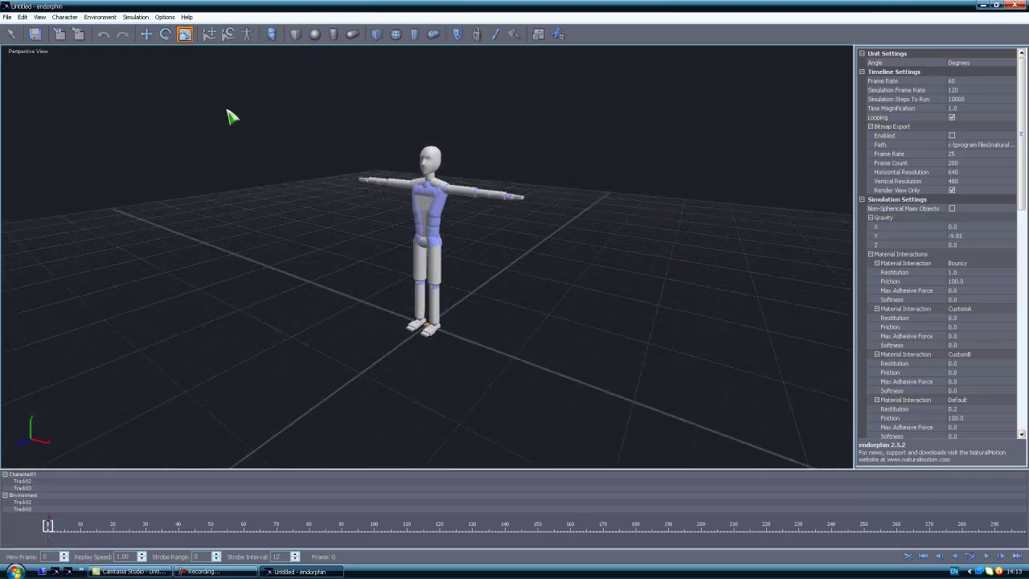
click(36, 486)
key(Delete)
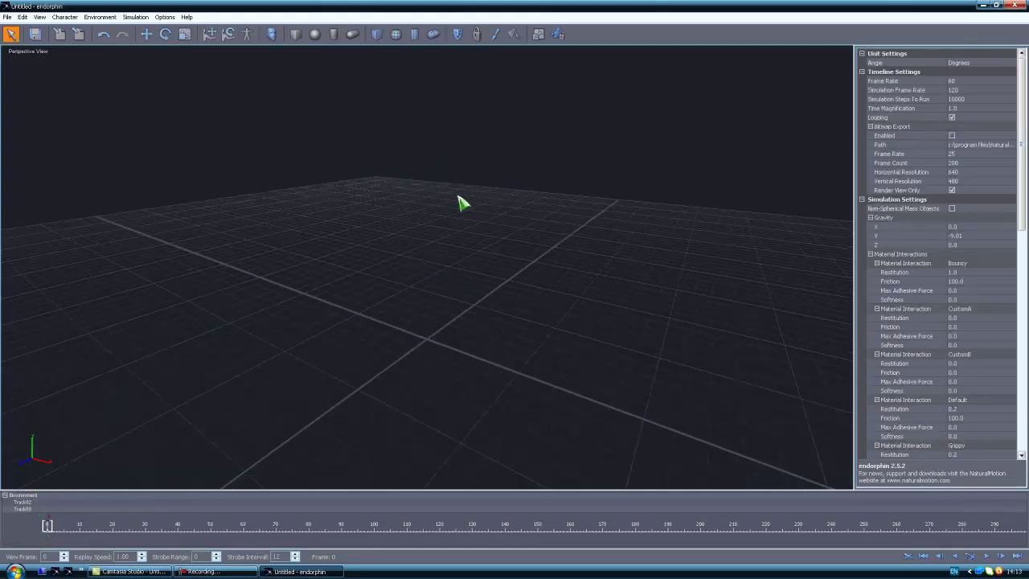
- Create a cuboid mass object at the scene origin and select it
mouse_move(462, 202)
alt+mouse_down()
mouse_move(427, 214)
mouse_move(469, 206)
alt+mouse_up()
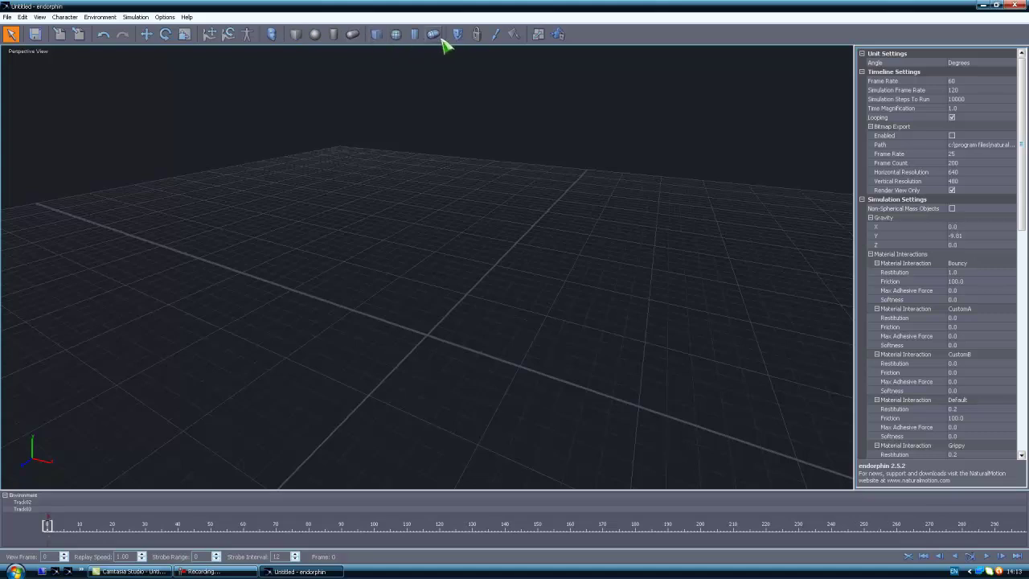
click(298, 38)
middle_drag(403, 185, 418, 315)
click(434, 333)
click(434, 333)
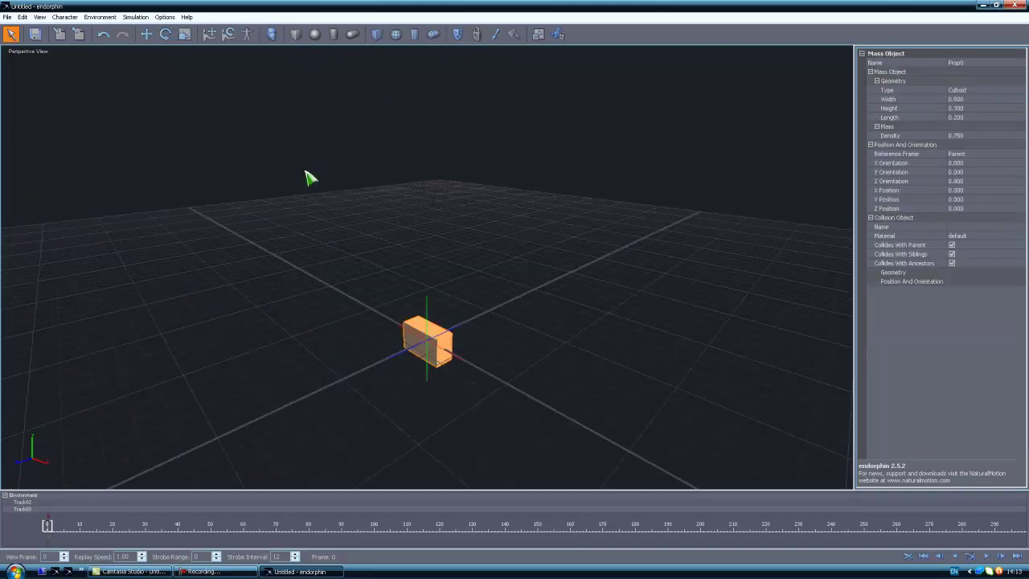
- Raise the cuboid above the floor to a Y position of about 1.54 and deselect it
click(146, 34)
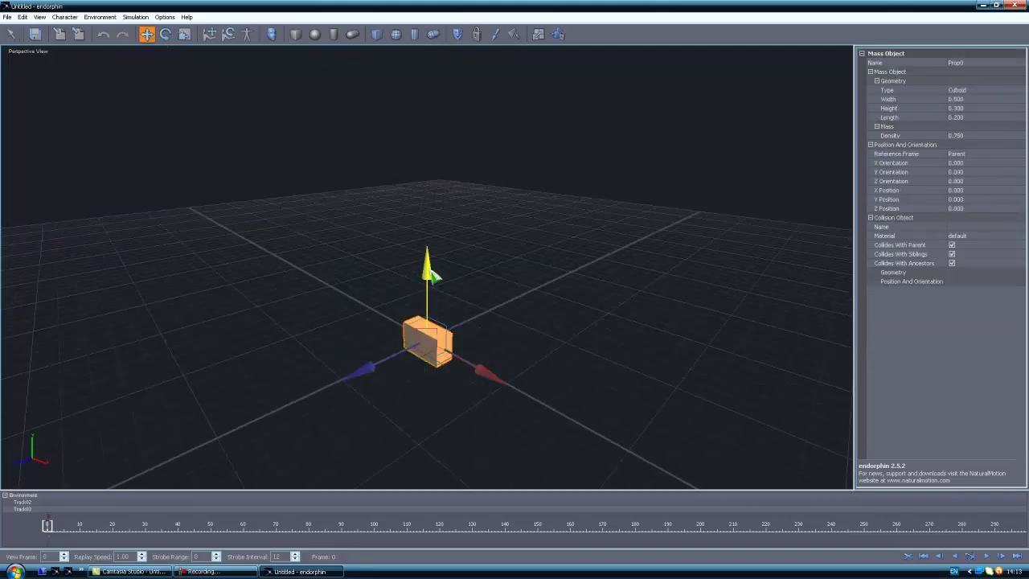
drag(425, 265, 391, 167)
middle_drag(388, 162, 428, 215)
click(367, 187)
click(430, 251)
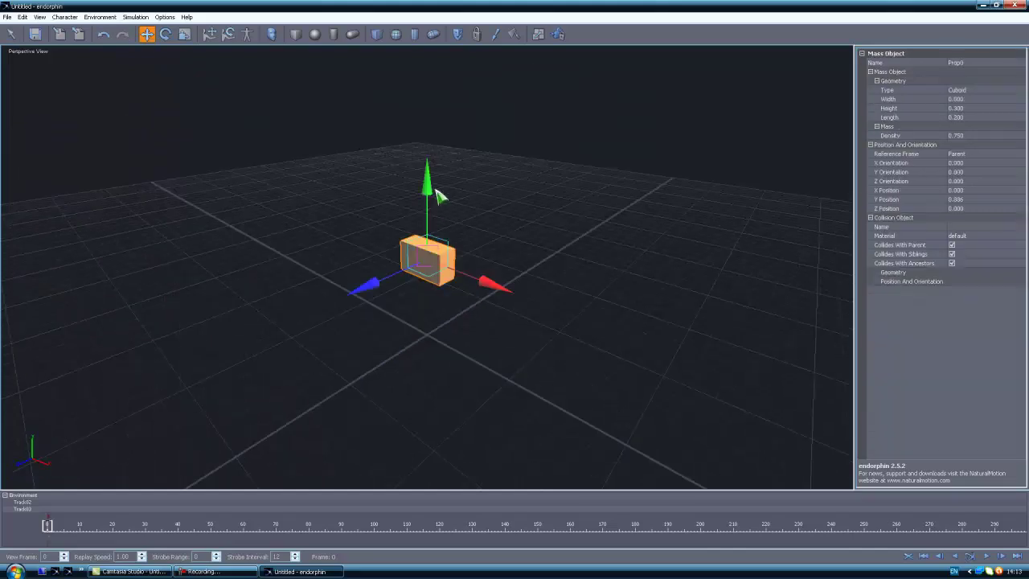
drag(433, 176, 438, 98)
click(480, 143)
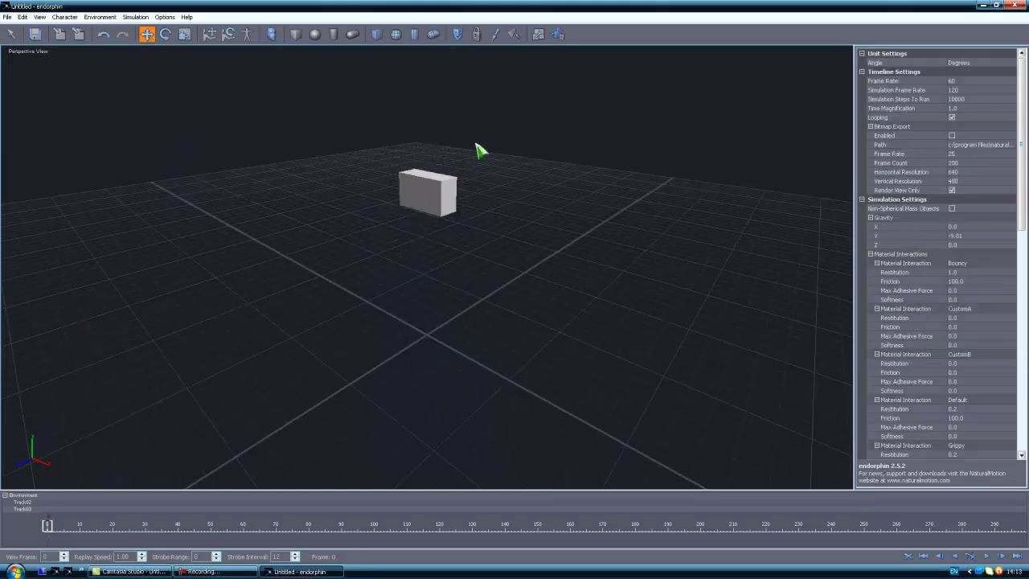
- Simulate the cuboid's fall and stop the run at about frame 82
key(space)
key(space)
- Raise the cuboid higher, to a Y position of about 2.68, and deselect it
click(428, 316)
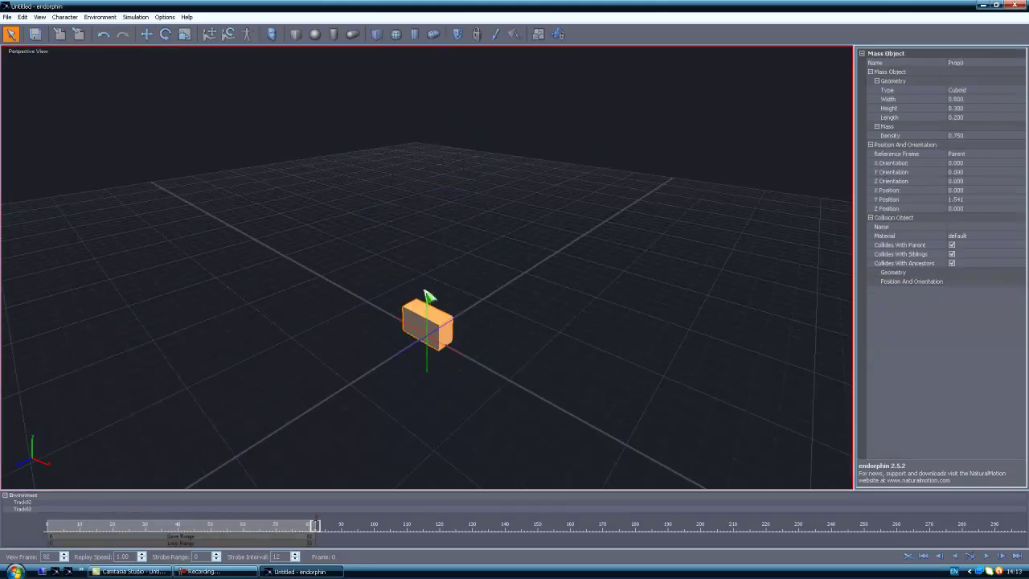
click(148, 33)
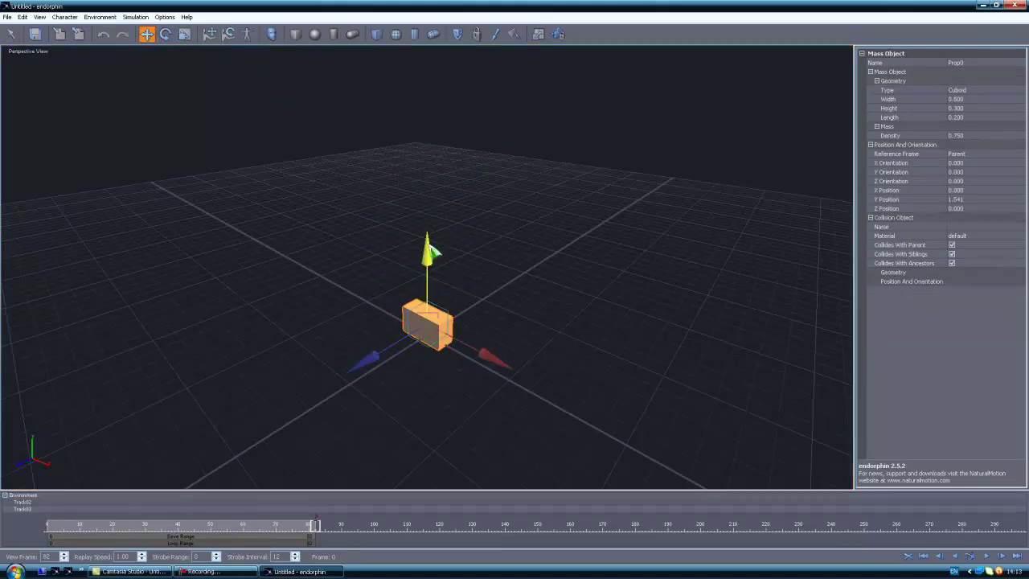
drag(426, 242, 428, 127)
mouse_move(466, 126)
middle_down()
mouse_move(394, 136)
mouse_move(465, 134)
middle_up()
alt+drag(461, 141, 427, 146)
key(w)
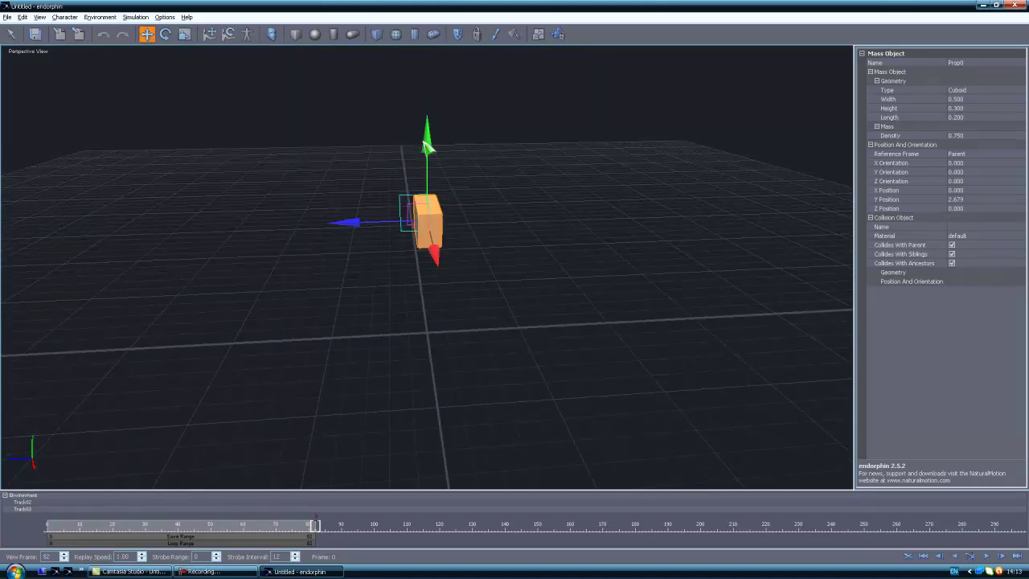
click(489, 176)
alt+drag(489, 175, 570, 170)
key(w)
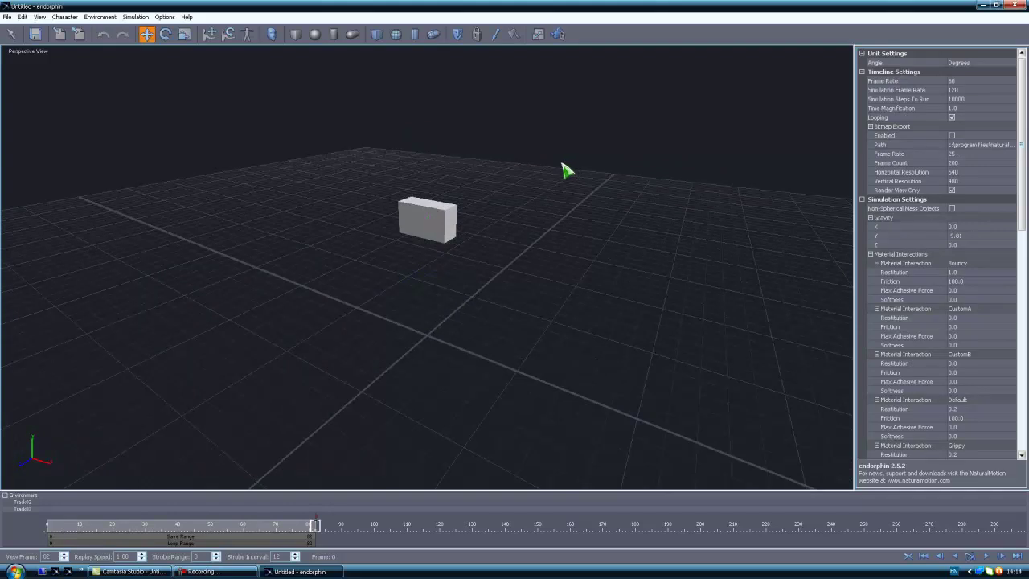
alt+drag(501, 192, 513, 236)
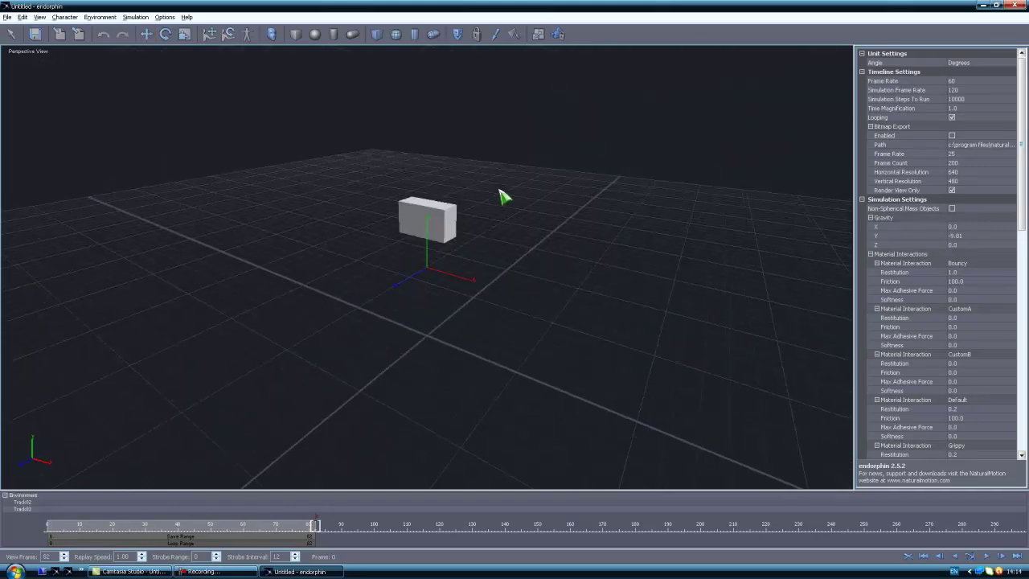
middle_drag(499, 190, 555, 174)
alt+drag(560, 180, 447, 149)
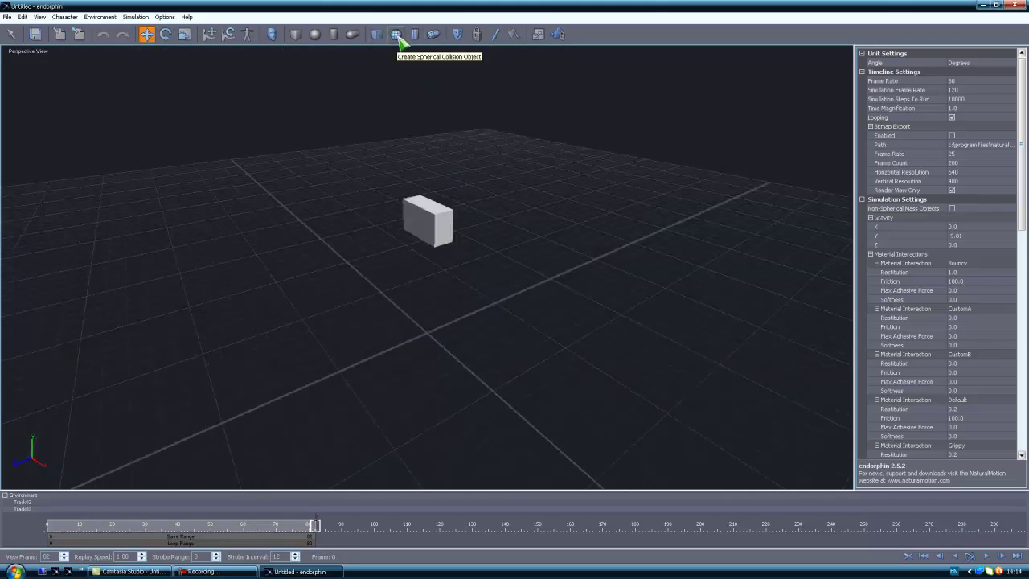
- Create a spherical collision object at the scene origin and simulate the raised cuboid falling onto it
click(395, 34)
click(449, 183)
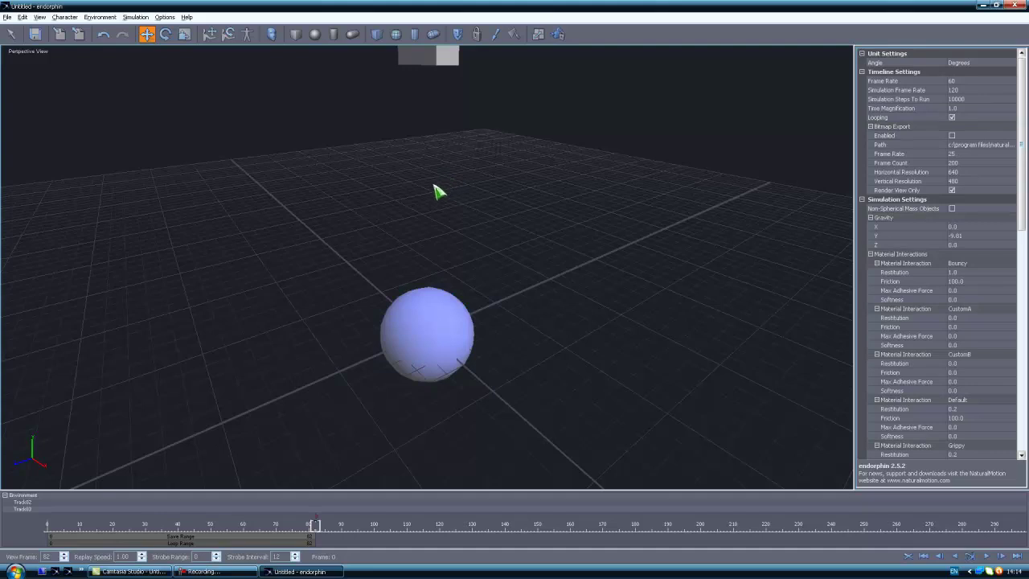
scroll(434, 185, down, 5)
alt+drag(409, 172, 327, 162)
key(space)
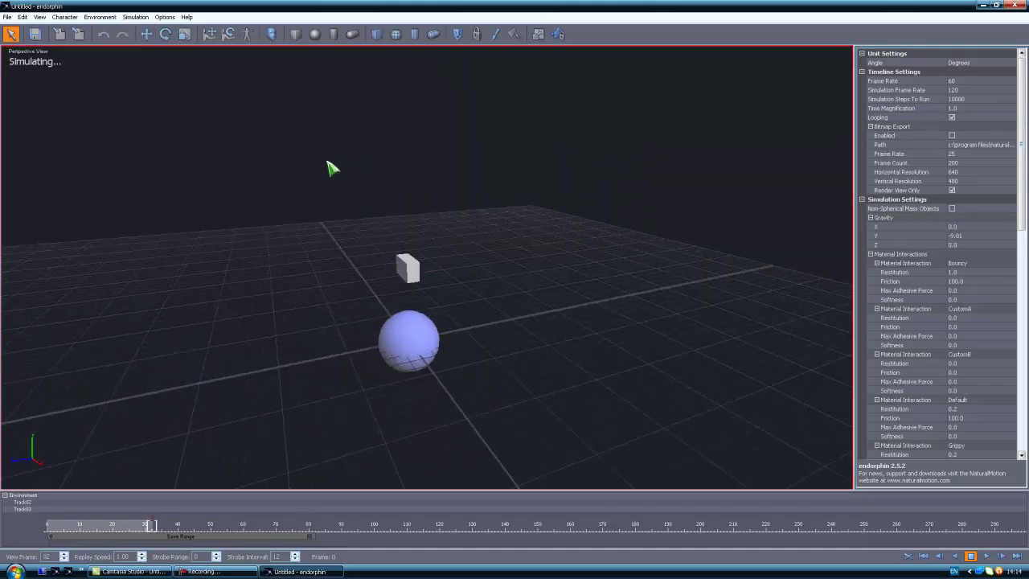
key(alt+space)
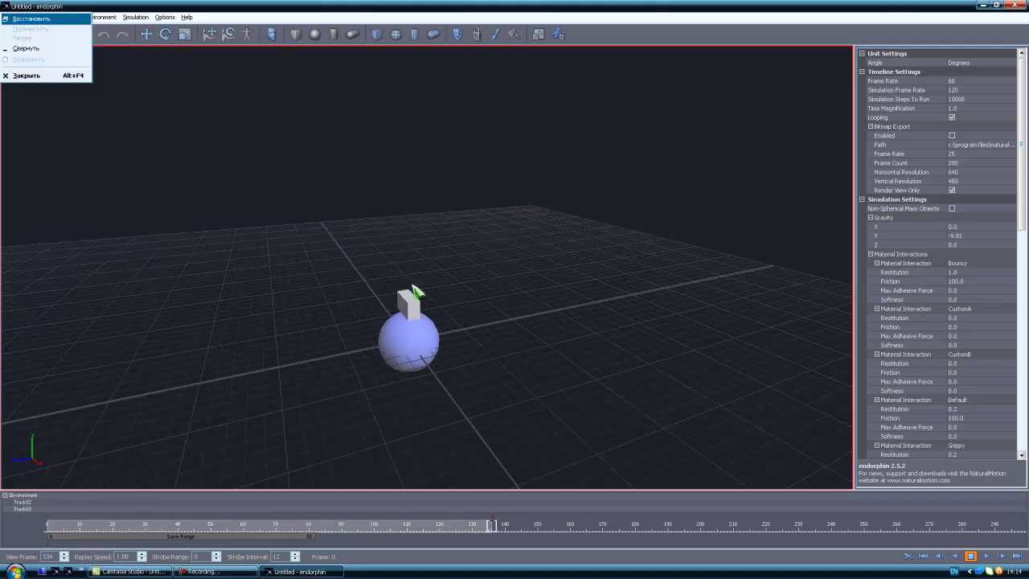
- Raise the cuboid mass object much higher above the sphere and deselect it
click(414, 291)
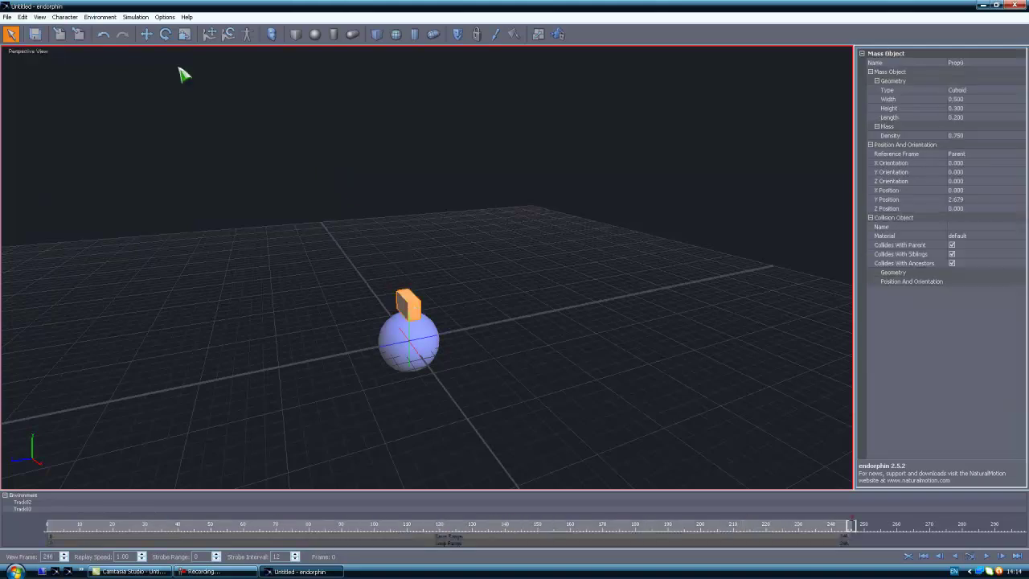
click(147, 36)
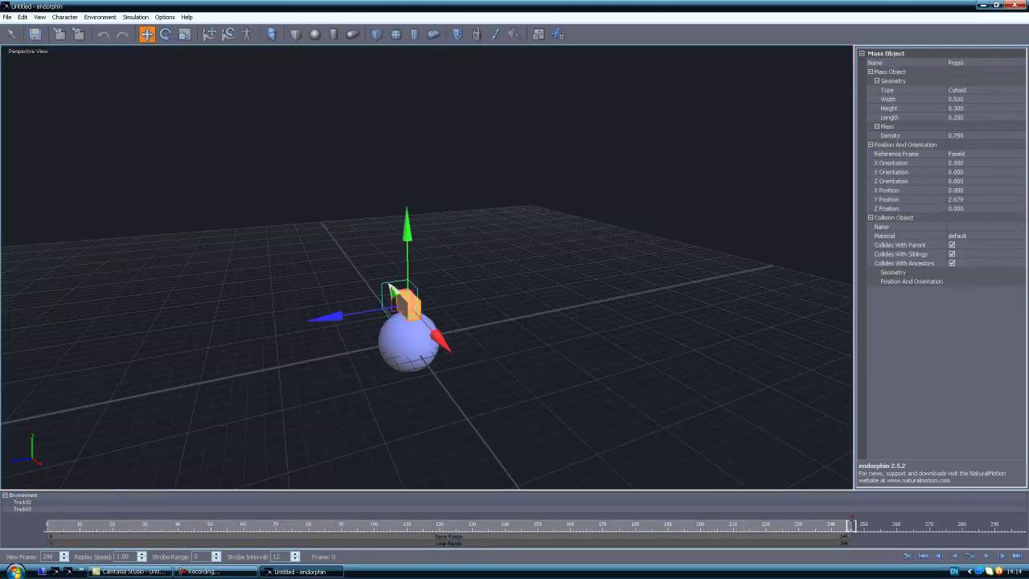
drag(390, 286, 400, 177)
click(492, 203)
- Simulate the cuboid's fall onto the sphere, stop at about frame 134, and scrub through the result
key(space)
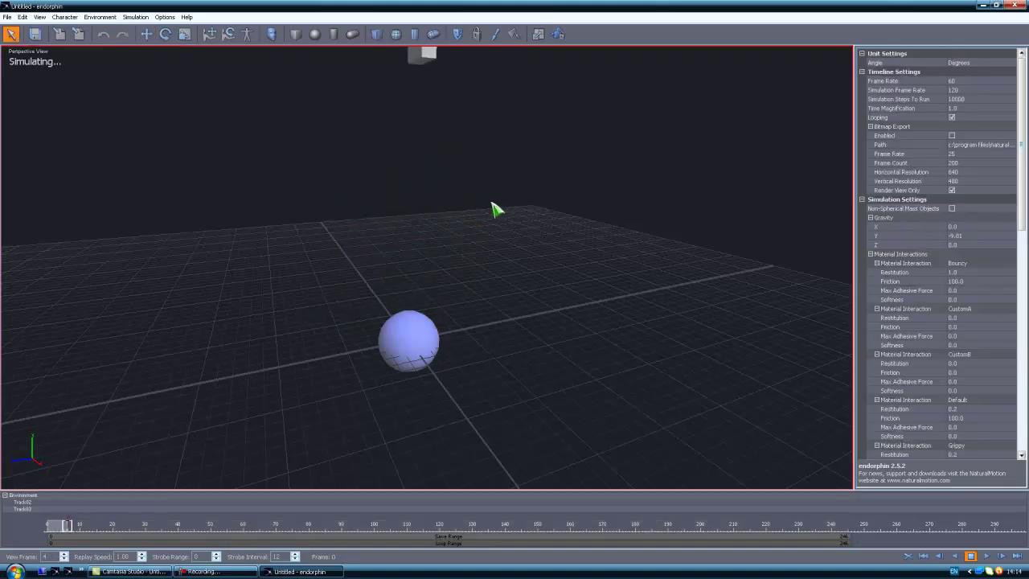
middle_drag(478, 231, 427, 251)
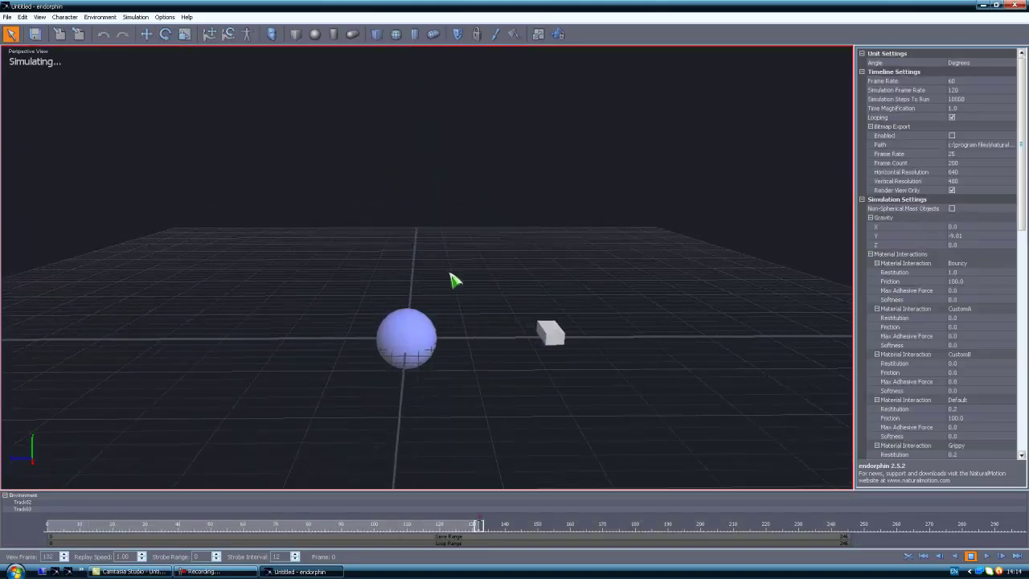
key(space)
mouse_move(237, 524)
mouse_down()
mouse_move(244, 541)
mouse_move(498, 559)
mouse_up()
- Start a new scene with the default character, discarding the changes to the current one
click(9, 17)
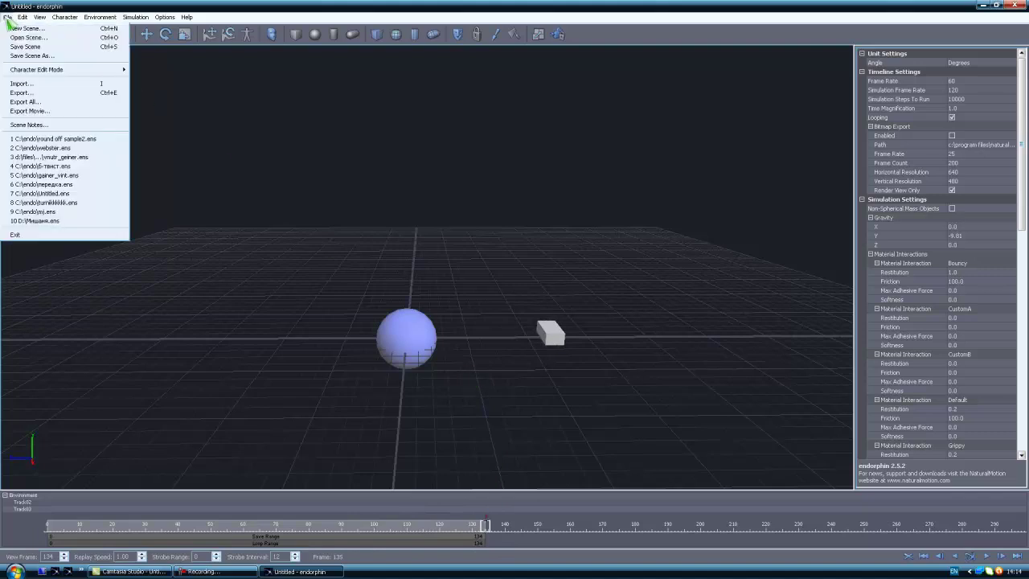
click(18, 28)
click(514, 300)
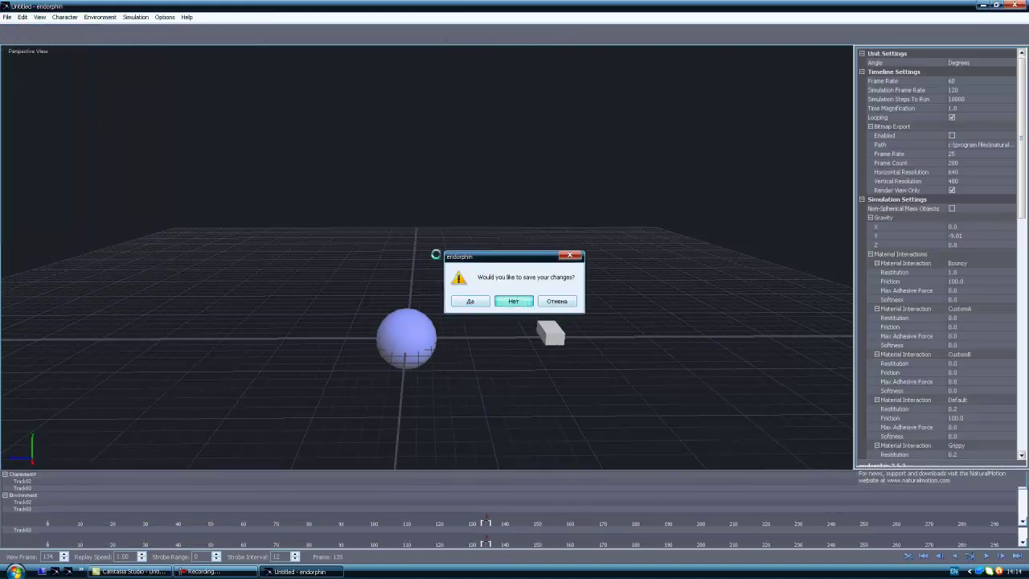
middle_drag(363, 239, 483, 207)
alt+drag(486, 213, 383, 236)
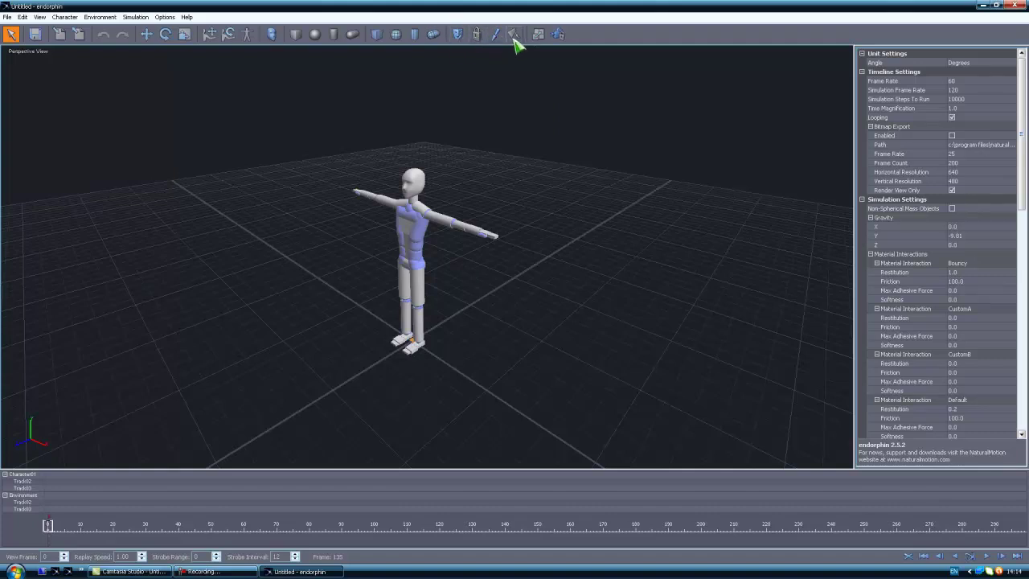
- Review the event creation options of Character01's timeline and inspect the Character01 and Environment track groups in turn
right_click(327, 482)
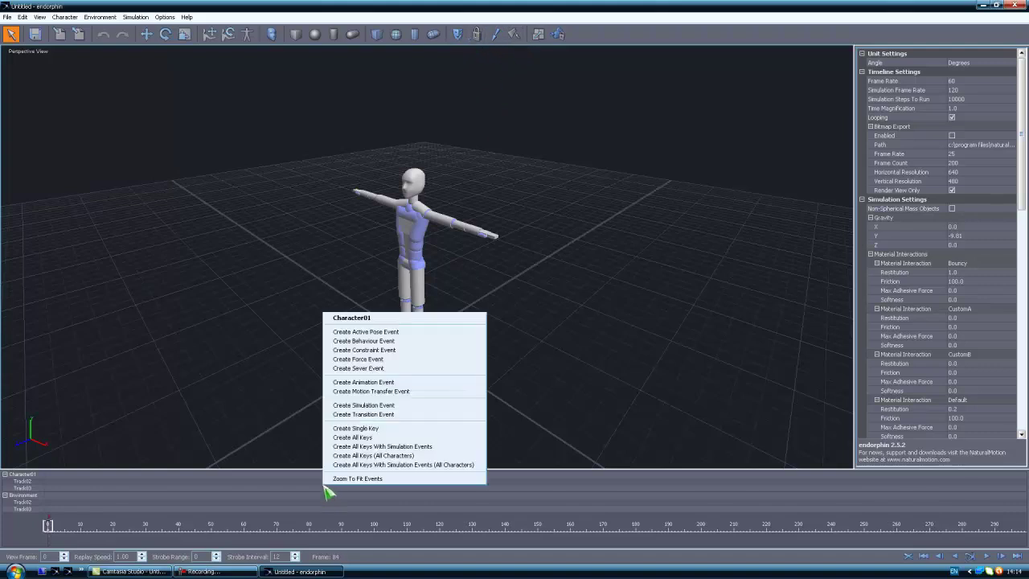
click(497, 271)
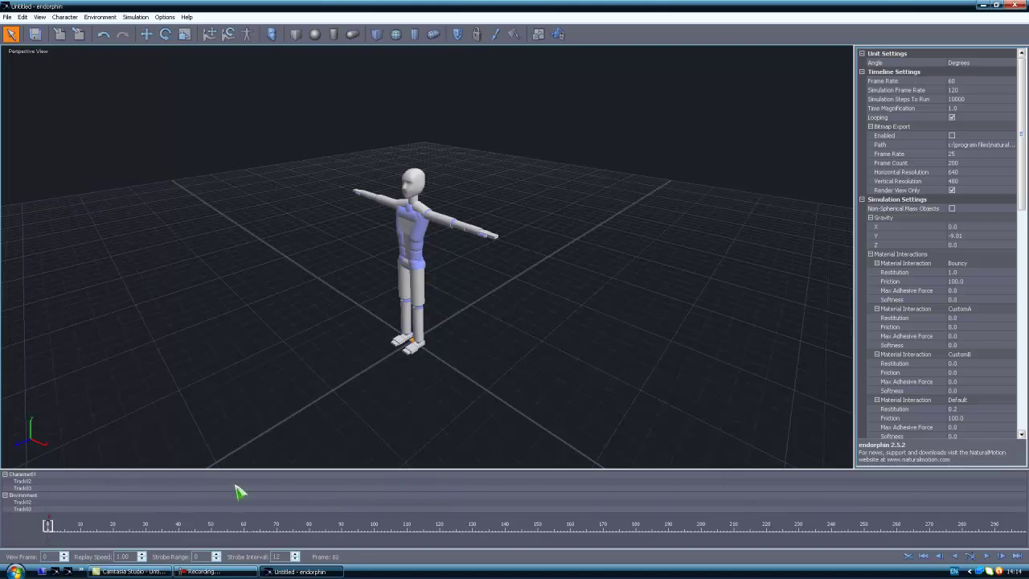
click(30, 476)
click(29, 496)
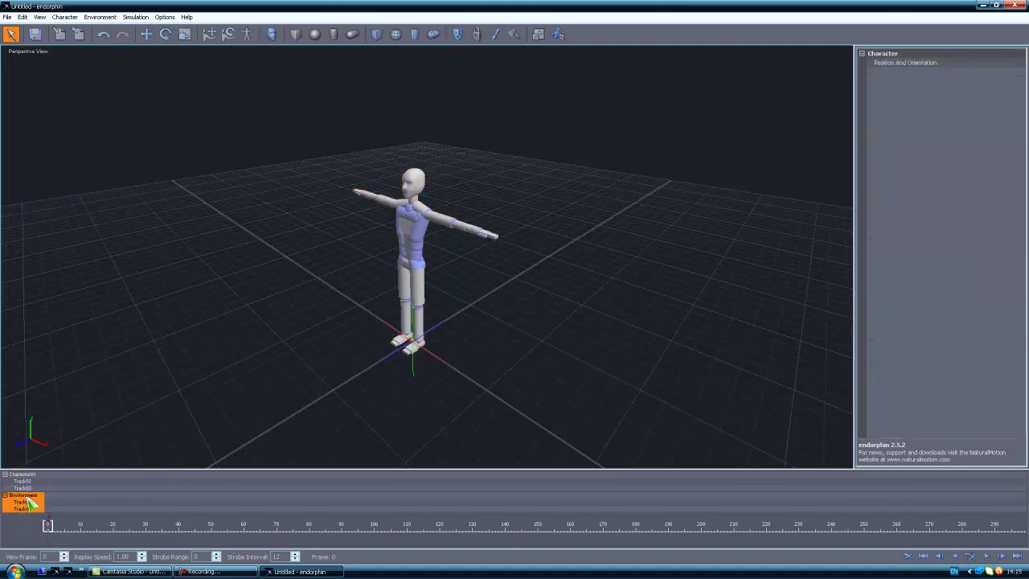
click(30, 476)
click(32, 494)
click(33, 489)
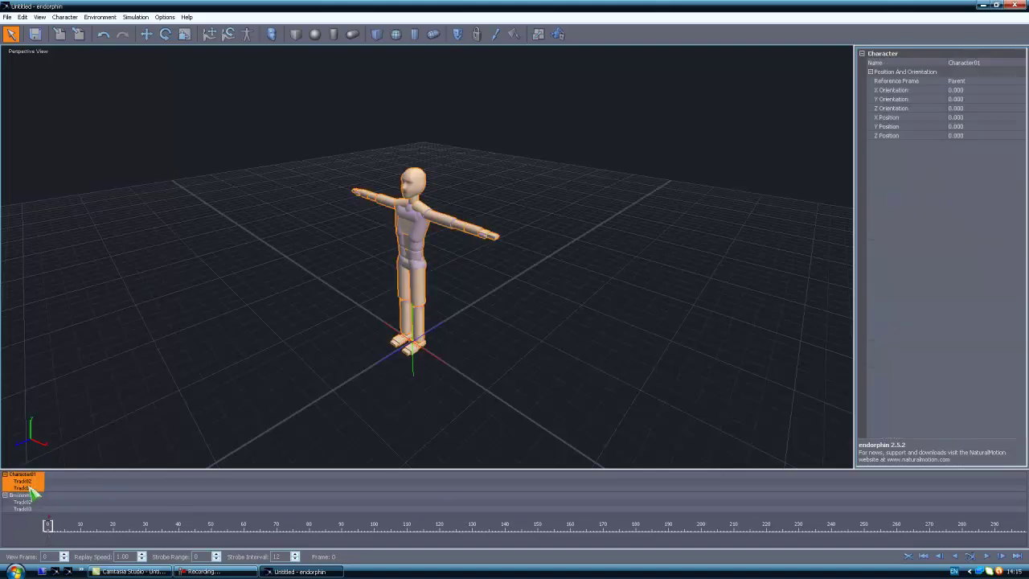
click(349, 236)
mouse_move(352, 296)
middle_down()
mouse_move(354, 276)
mouse_move(361, 294)
middle_up()
click(44, 499)
alt+drag(101, 448, 196, 342)
click(202, 266)
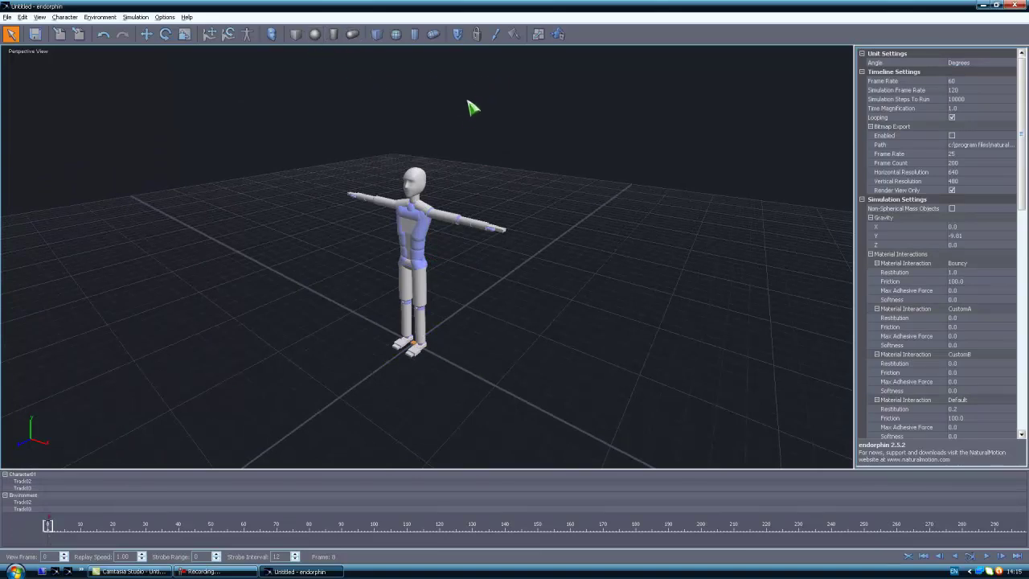
- Show the scene in four views, activate each view in turn, and return to the single perspective view
alt+drag(471, 105, 467, 60)
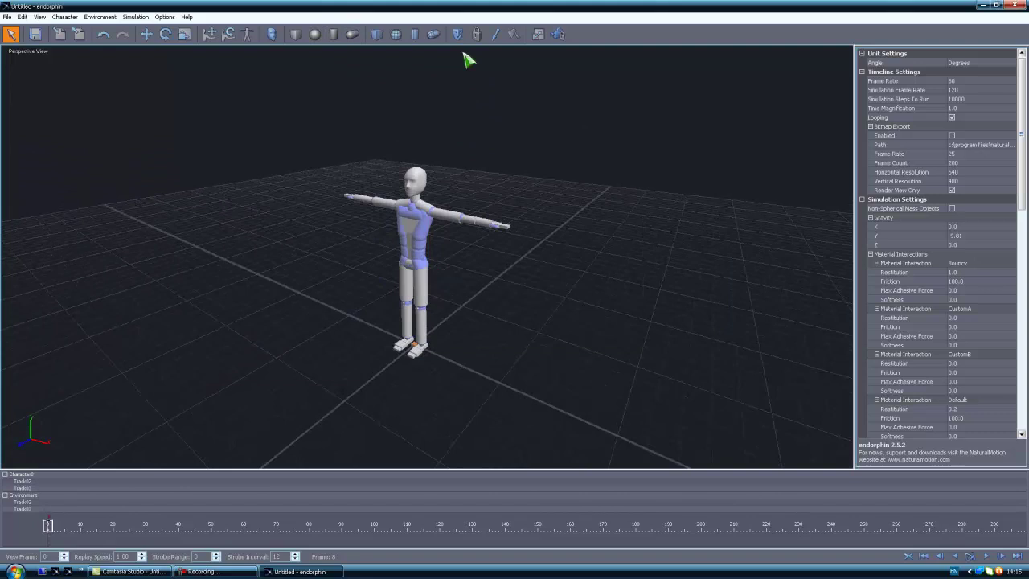
click(538, 34)
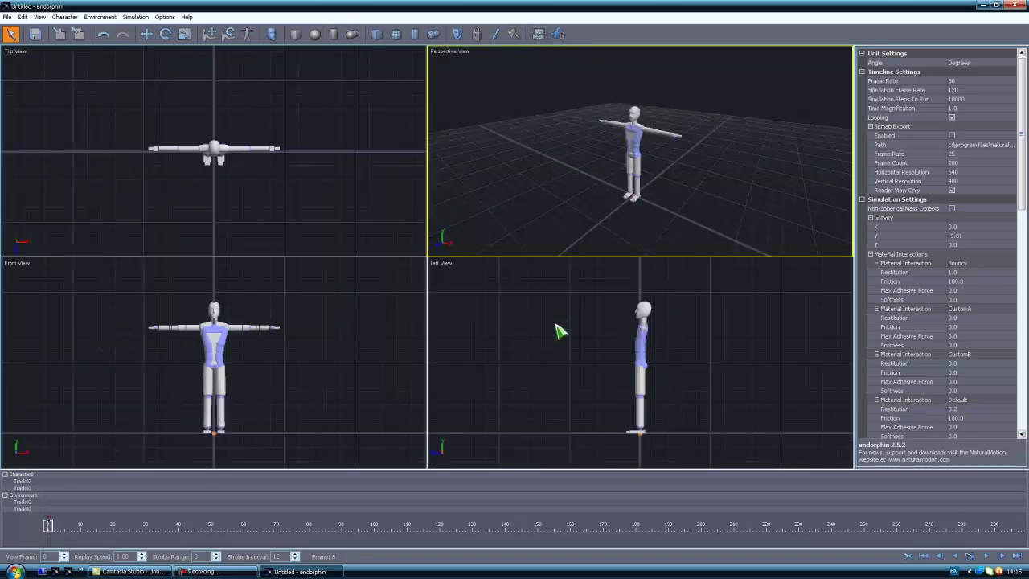
click(603, 330)
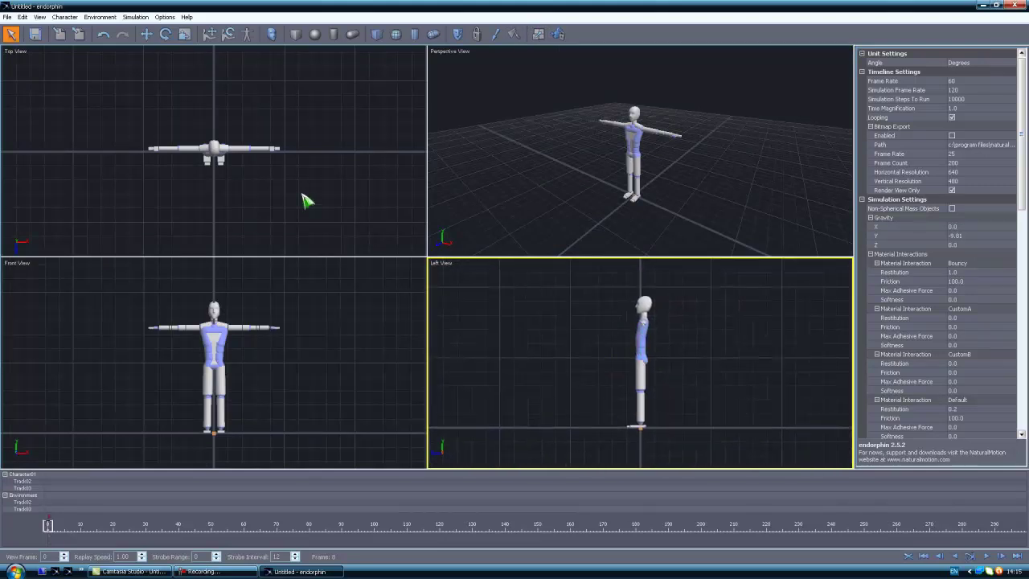
click(221, 322)
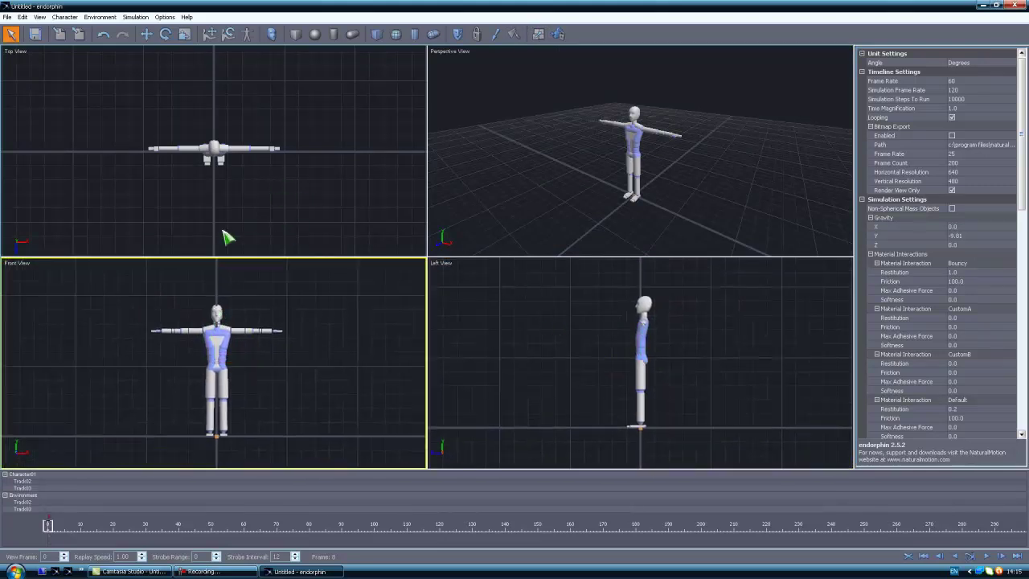
click(225, 181)
key(q)
click(567, 179)
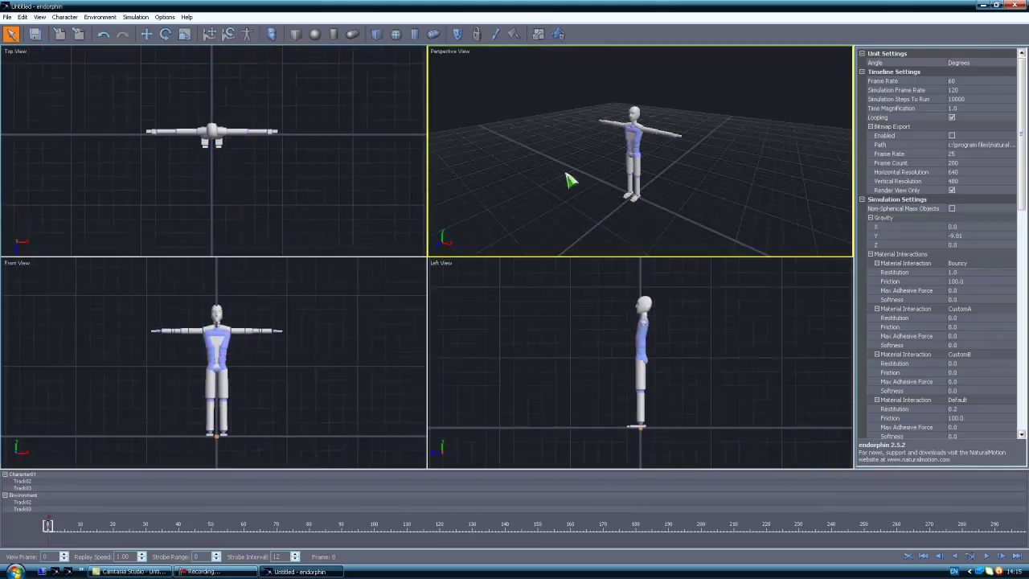
click(539, 34)
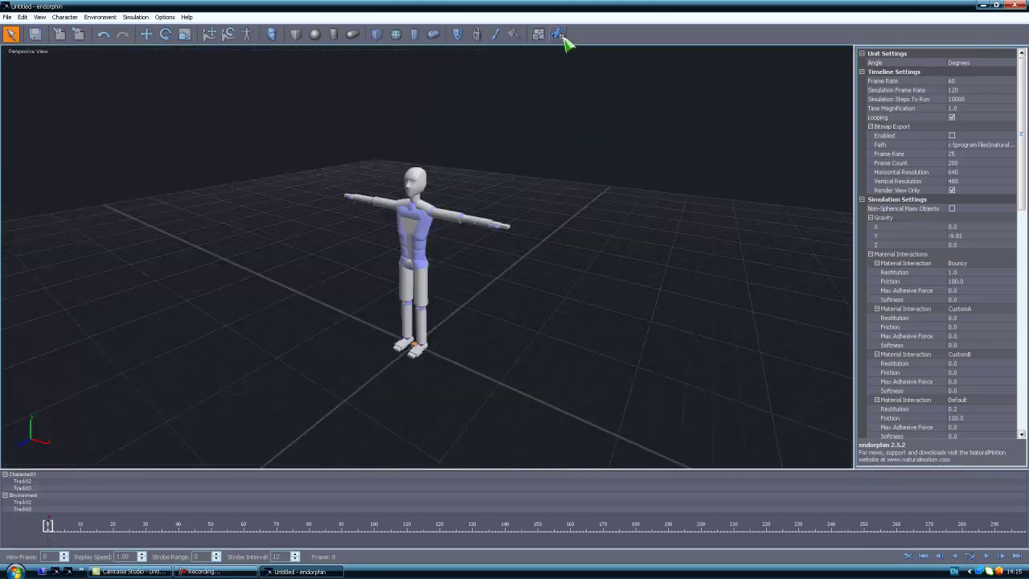
- Turn on camera following and select the character's head as the object to follow
click(558, 34)
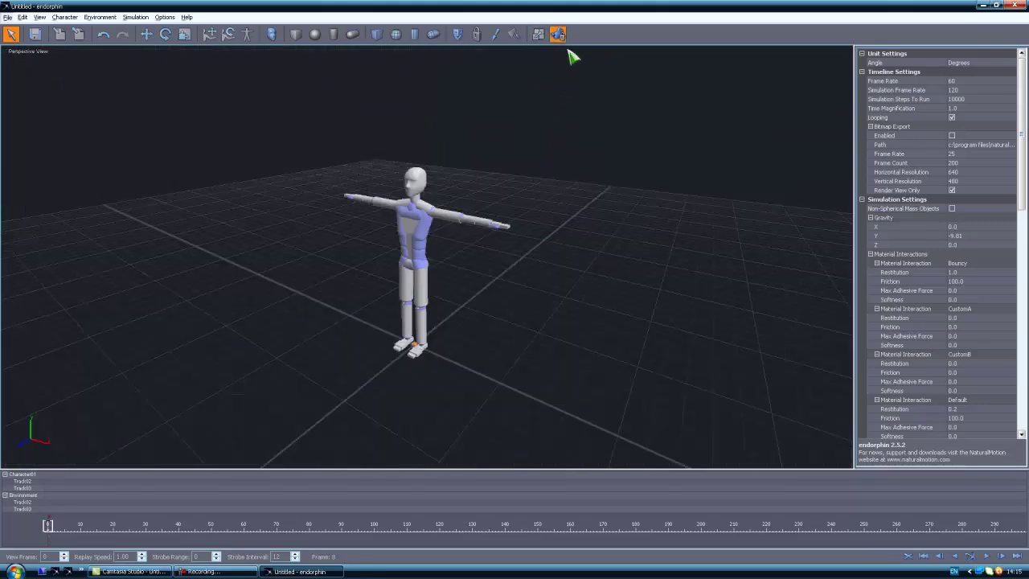
middle_drag(488, 191, 417, 171)
scroll(417, 170, up, 5)
scroll(421, 181, down, 4)
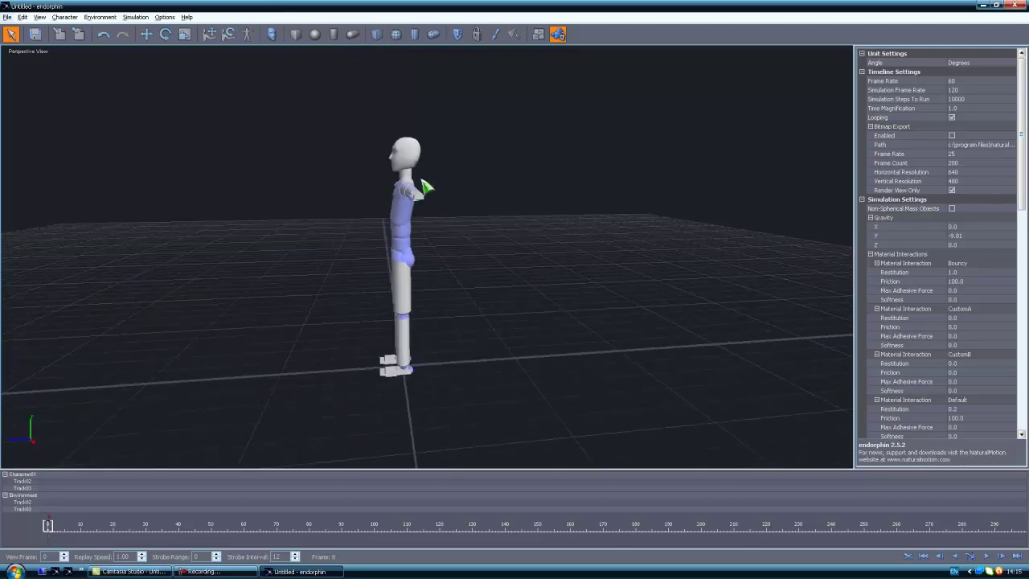
alt+drag(427, 188, 482, 220)
click(420, 165)
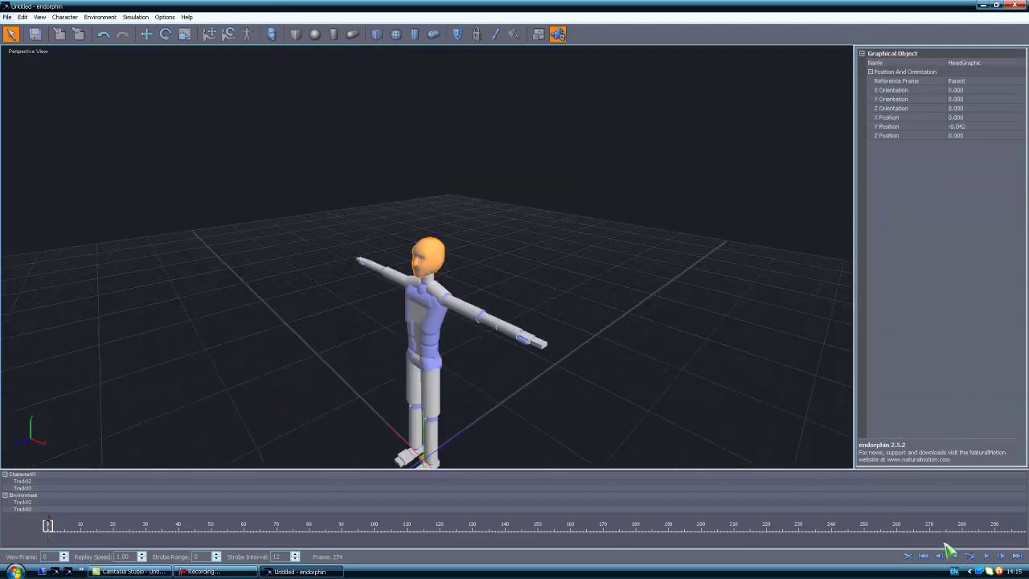
- Simulate the character's collapse to about frame 112 with the camera following its head, and return to frame 0
click(971, 557)
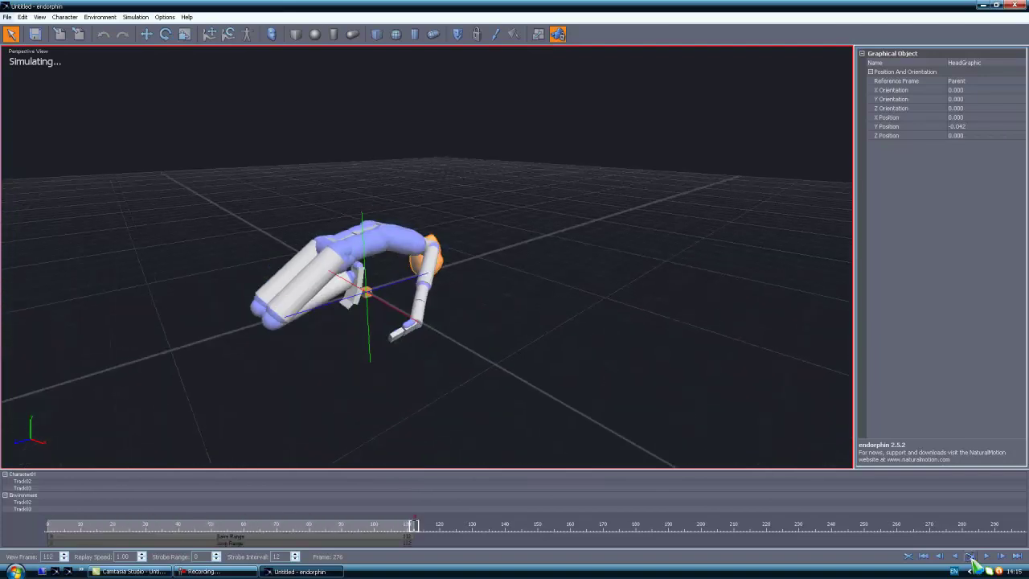
drag(410, 526, 1, 545)
- Select the character's left upper leg, simulate to about frame 100 with the camera following it, and return to frame 0
click(364, 173)
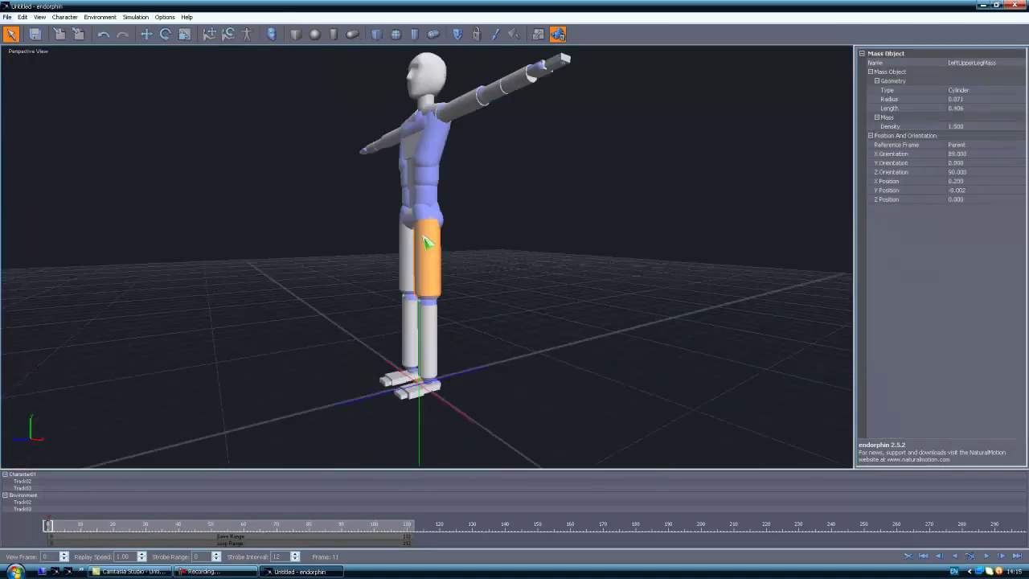
key(space)
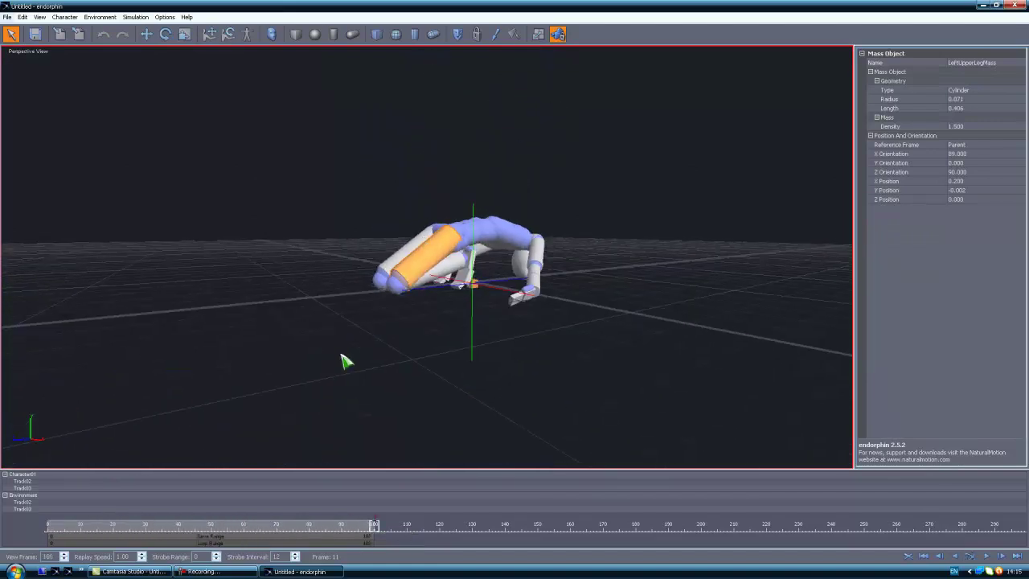
drag(134, 527, 16, 534)
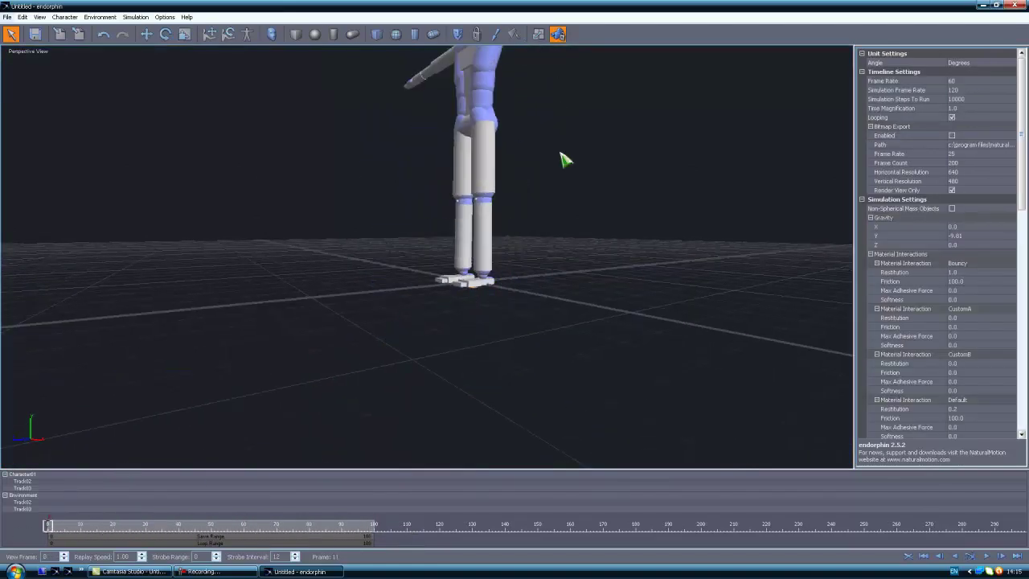
- Turn off camera following and clear the simulated frames from the timeline
click(558, 34)
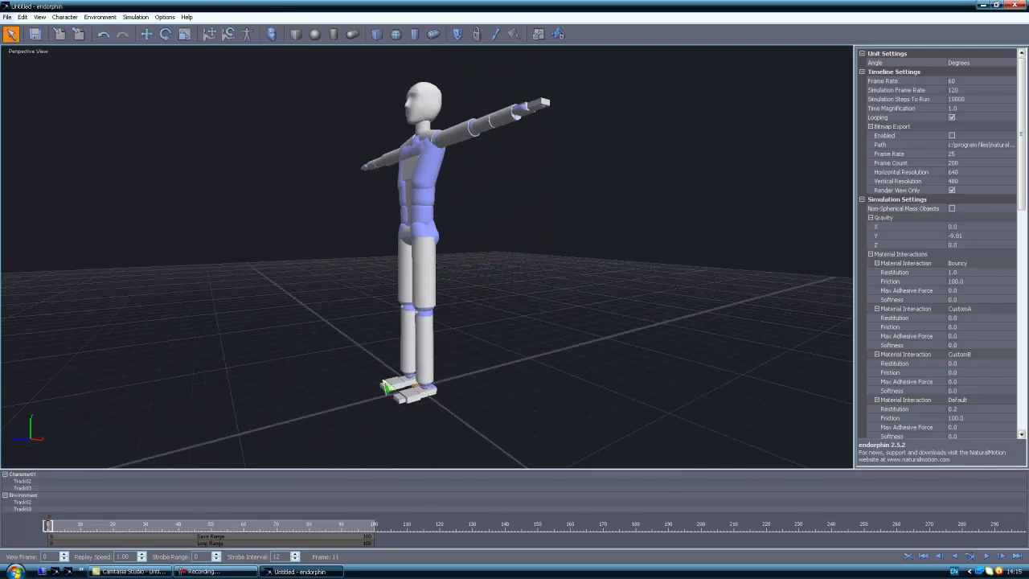
click(909, 556)
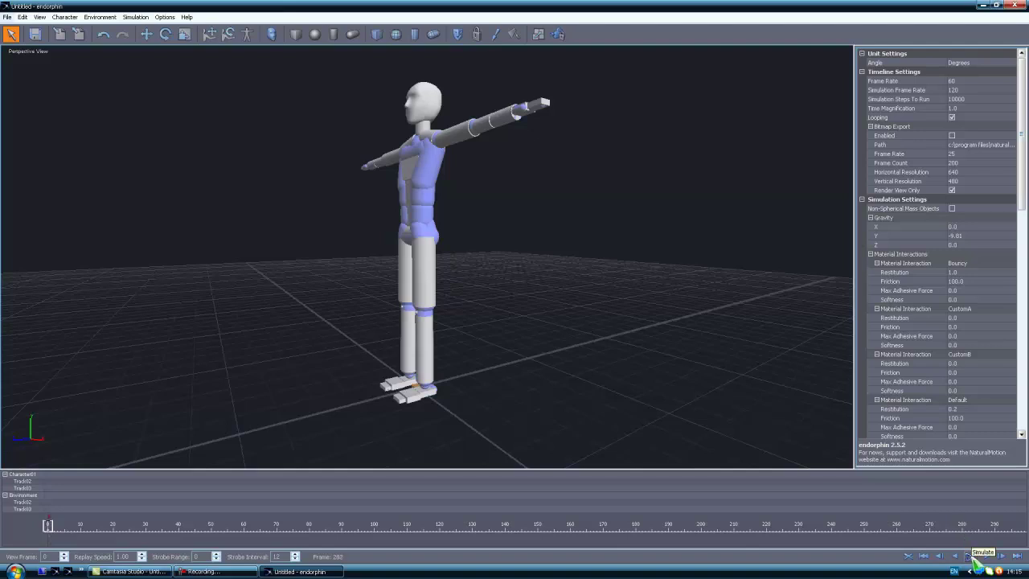
- Simulate the character's collapse to about frame 94, scrub through it, and return to frame 0
middle_drag(528, 279, 563, 323)
scroll(519, 307, down, 5)
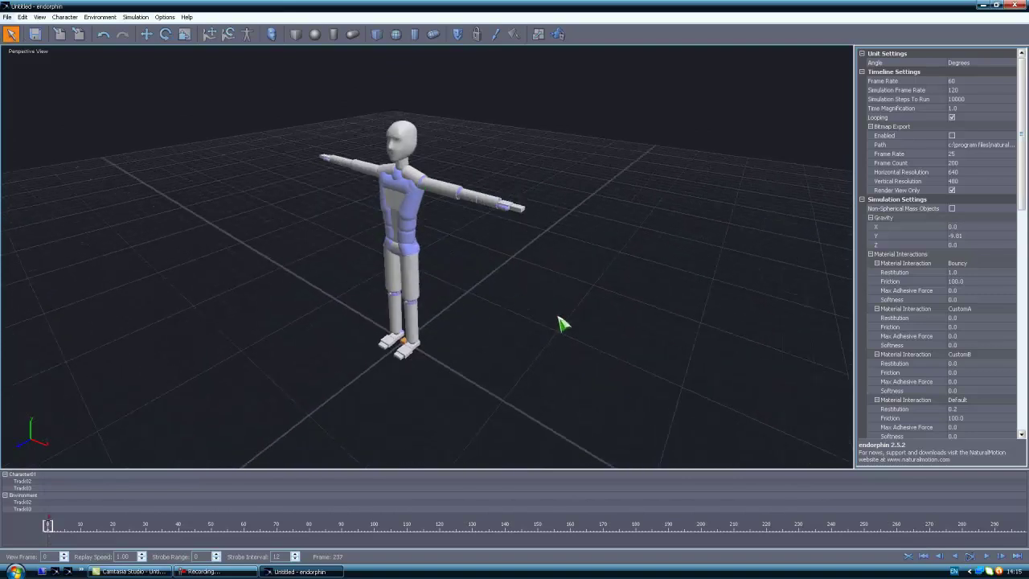
click(972, 556)
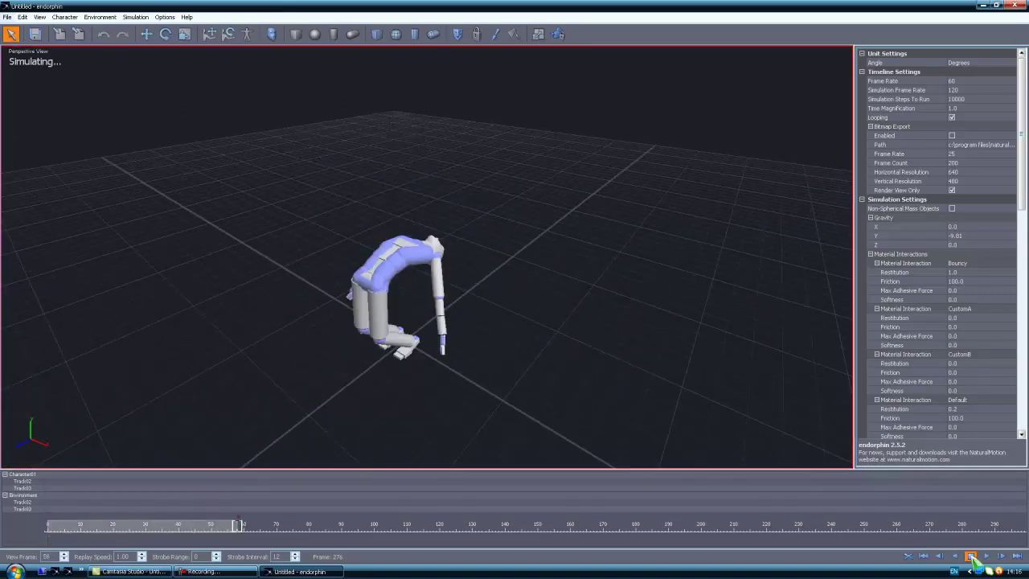
drag(344, 535, 242, 527)
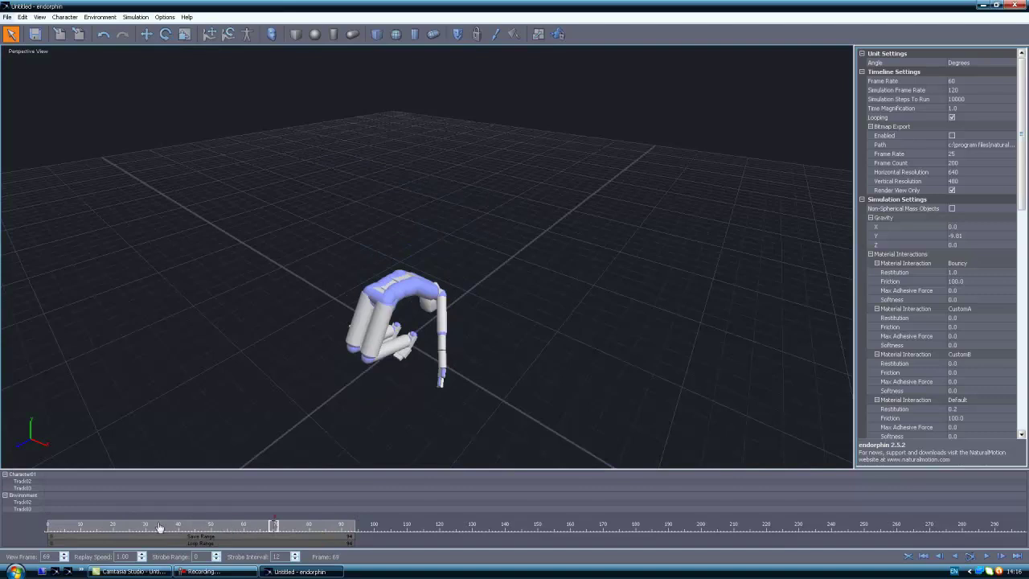
drag(160, 526, 2, 534)
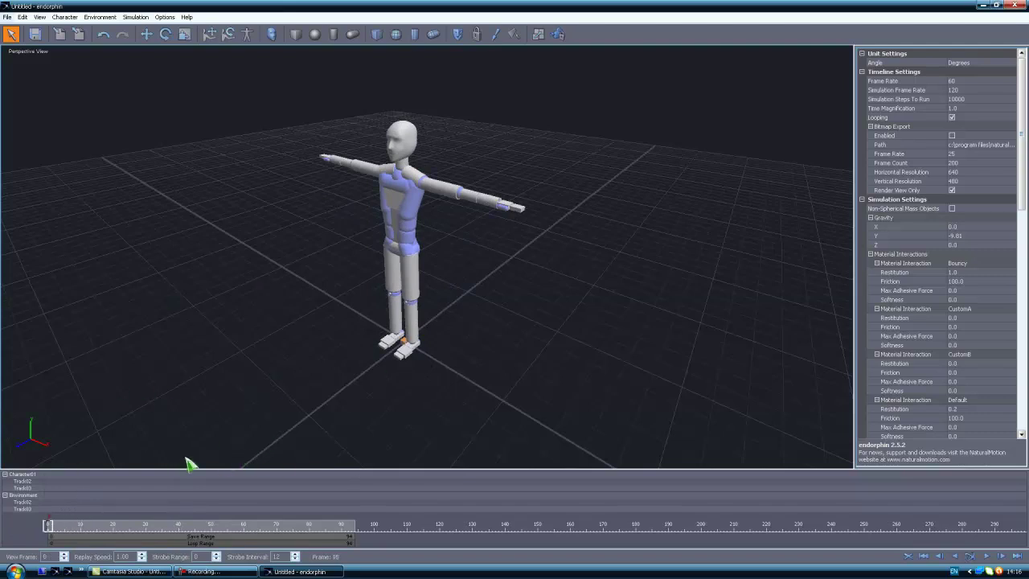
- Open the recent scene round off sample2.ens, simulate it to about frame 216, and scrub the result to about frame 159
click(7, 17)
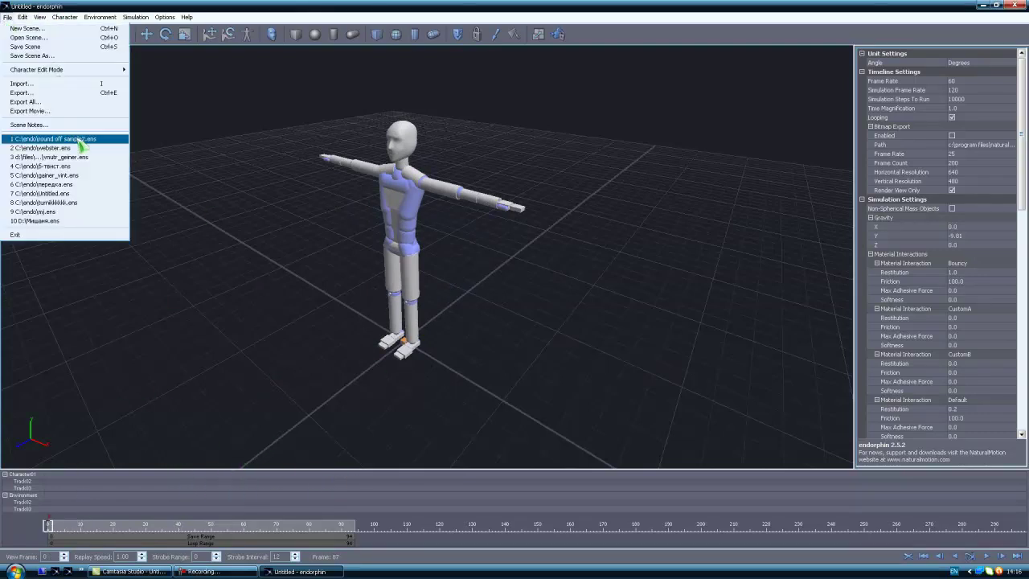
click(126, 141)
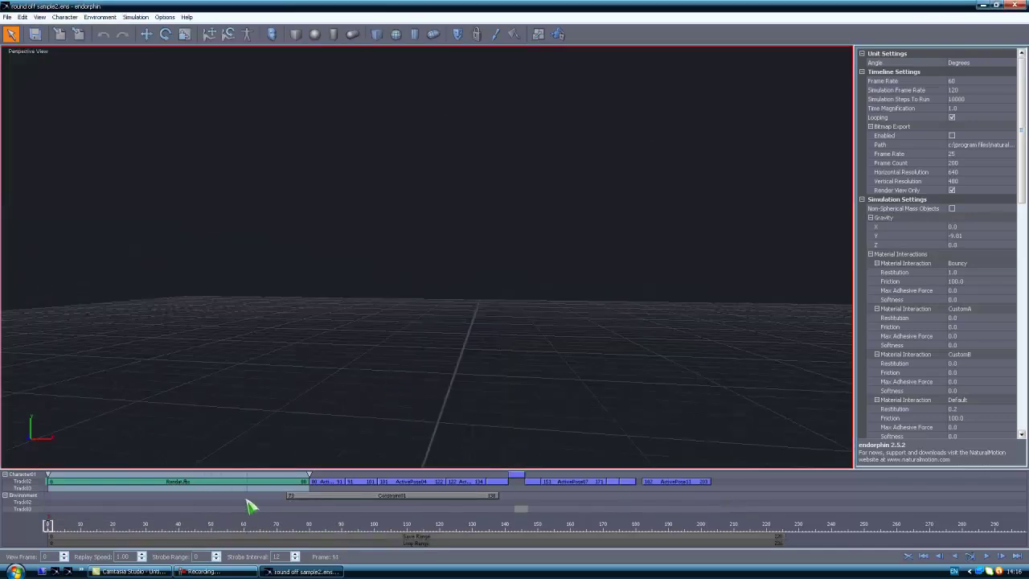
key(space)
middle_drag(526, 327, 377, 332)
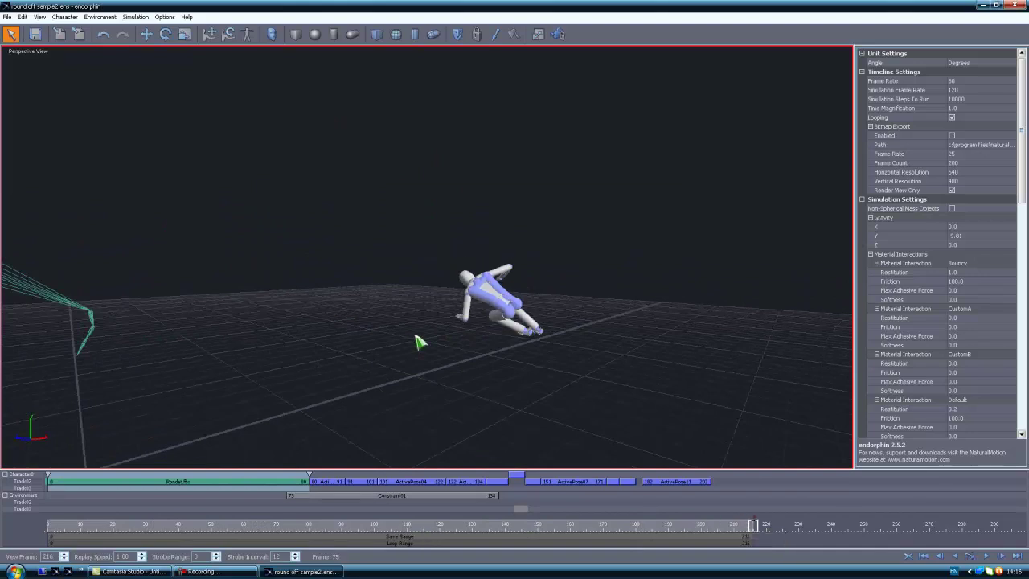
drag(116, 531, 570, 554)
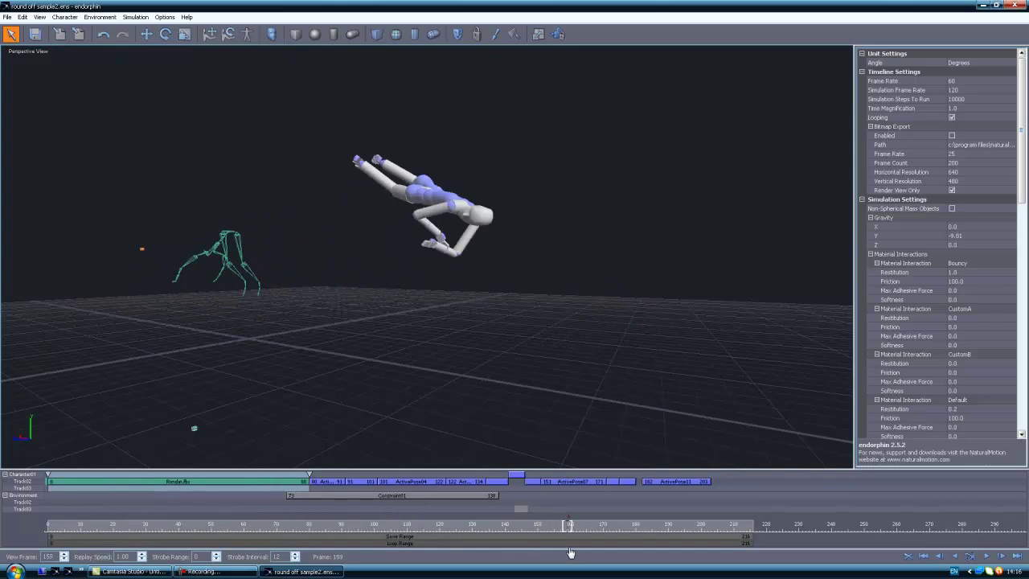
- Delete the ActivePose04 event from the character's track and simulate the scene again to about frame 210
double_click(426, 485)
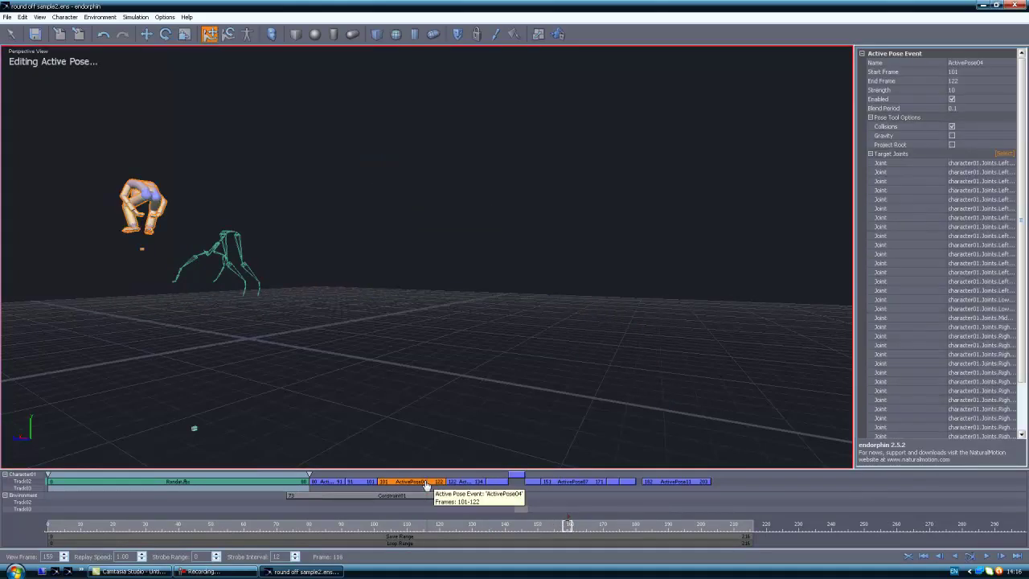
key(Delete)
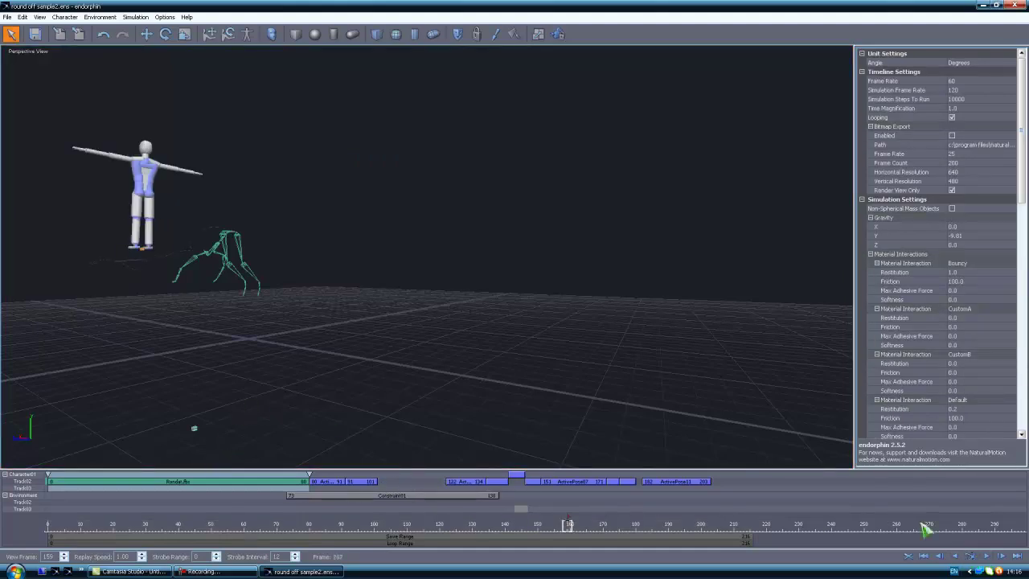
click(970, 556)
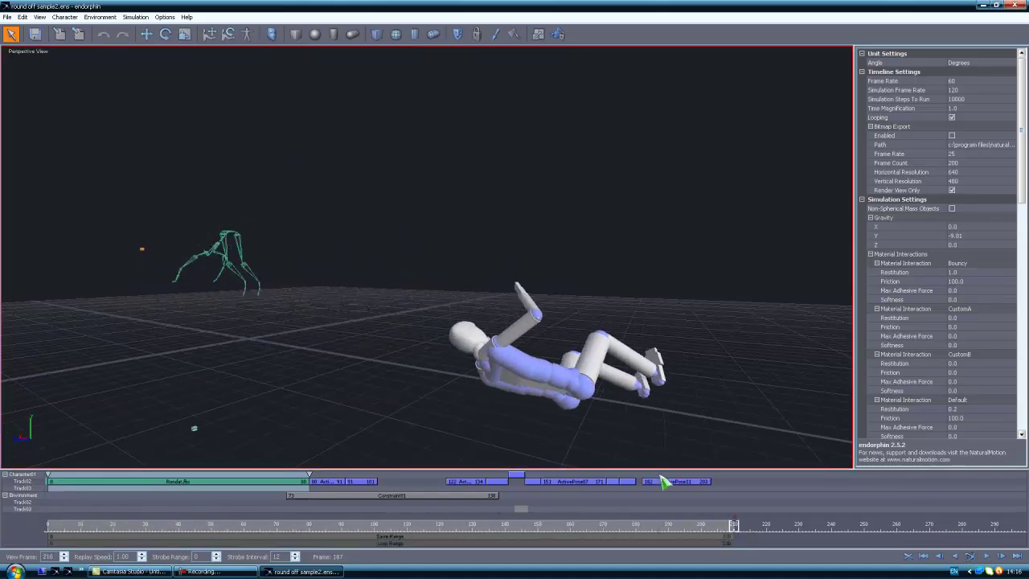
- Start a new scene without saving the changes to the sample scene
click(7, 17)
click(17, 28)
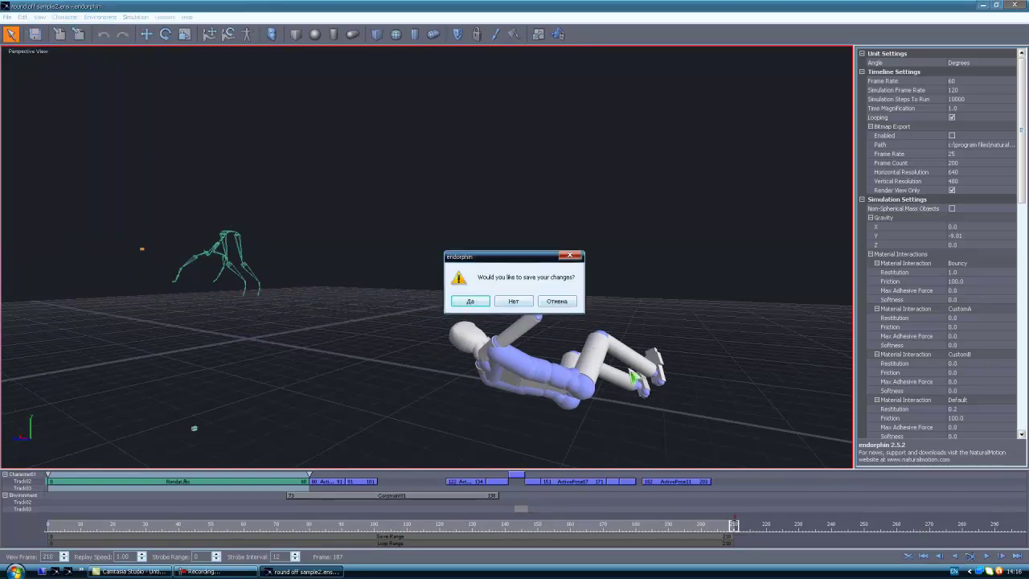
click(520, 299)
middle_drag(489, 260, 506, 278)
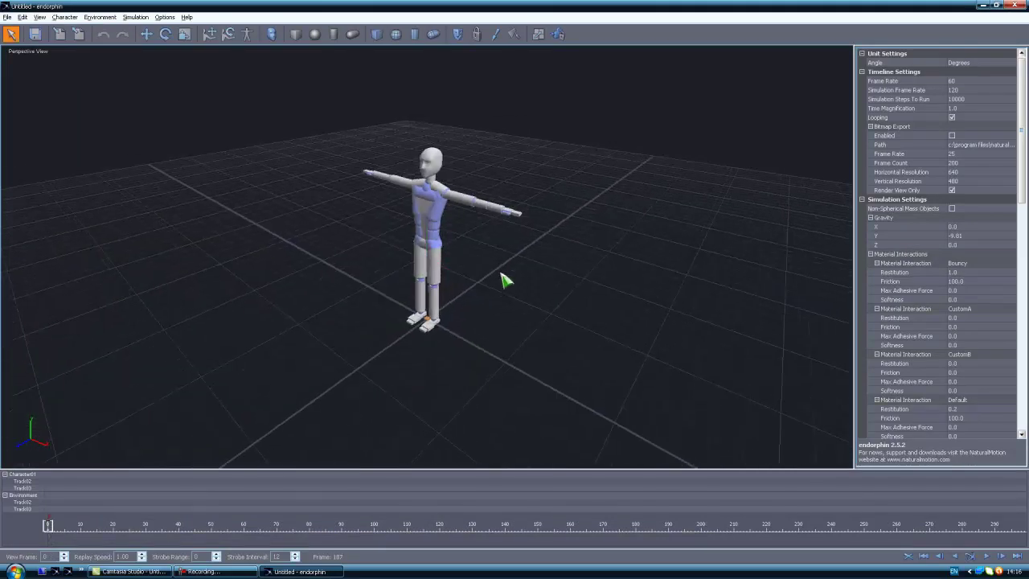
mouse_move(712, 397)
middle_down()
mouse_move(685, 391)
mouse_move(694, 394)
middle_up()
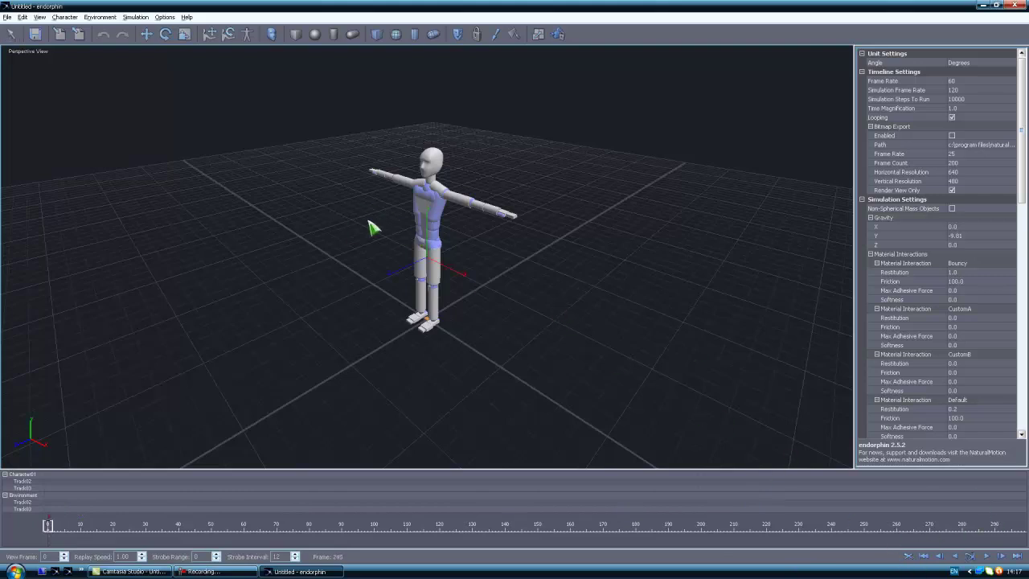
middle_drag(369, 220, 444, 195)
alt+drag(443, 195, 427, 216)
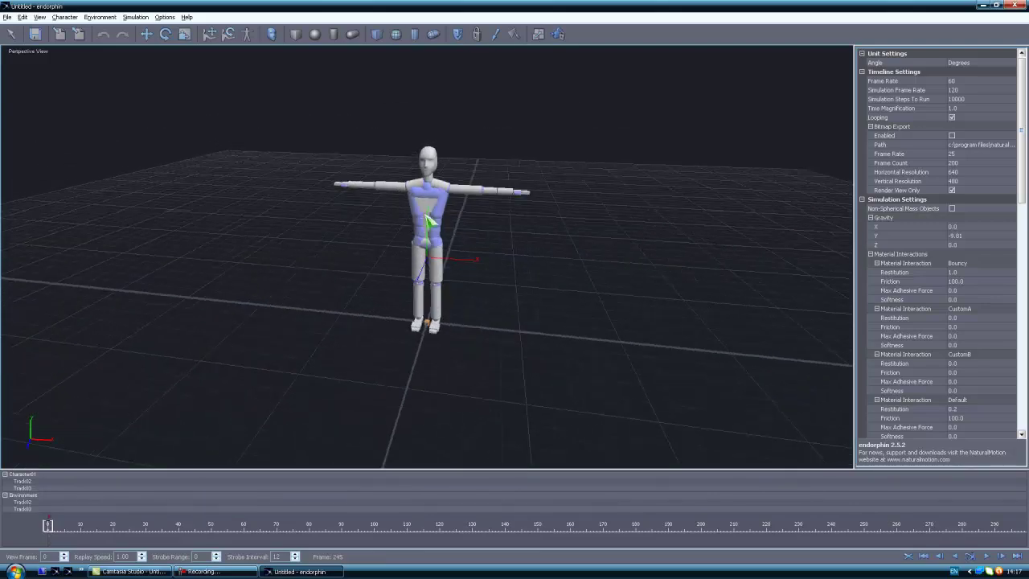
alt+right_drag(427, 216, 537, 302)
scroll(418, 276, down, 4)
middle_drag(419, 276, 349, 312)
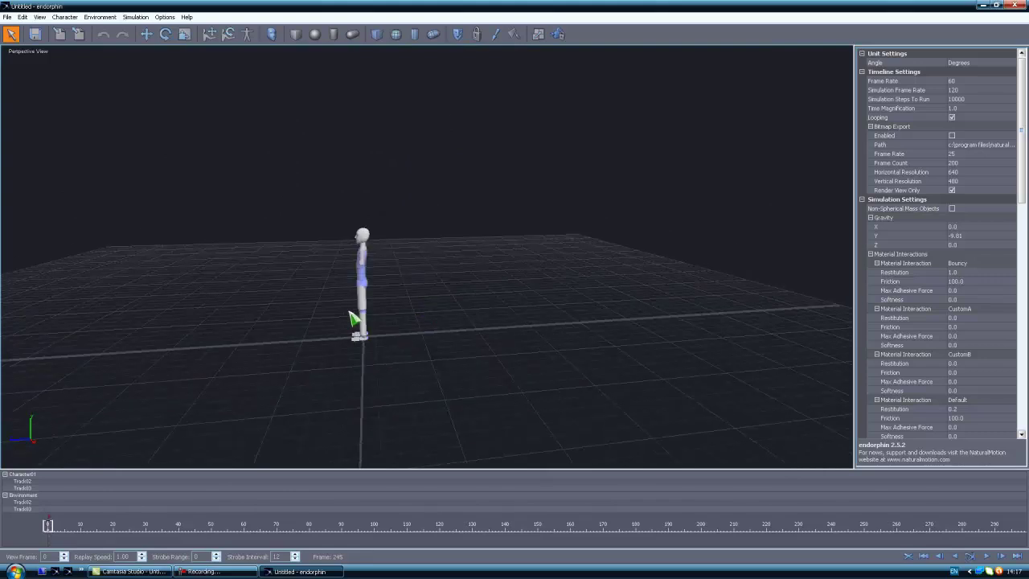
alt+drag(353, 318, 423, 282)
scroll(419, 276, up, 4)
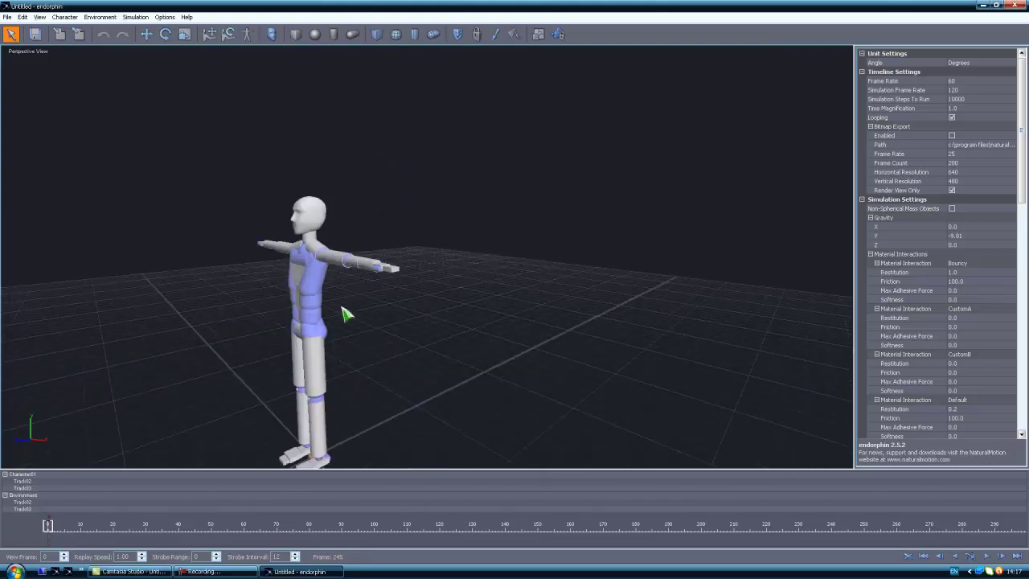
scroll(344, 323, up, 1)
alt+drag(345, 326, 388, 319)
key(q)
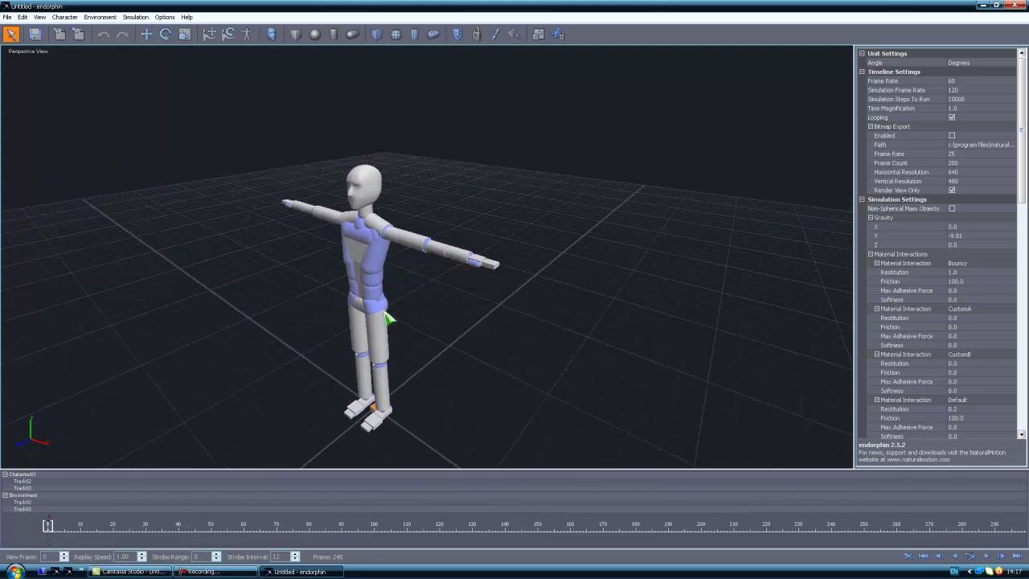
scroll(394, 334, down, 3)
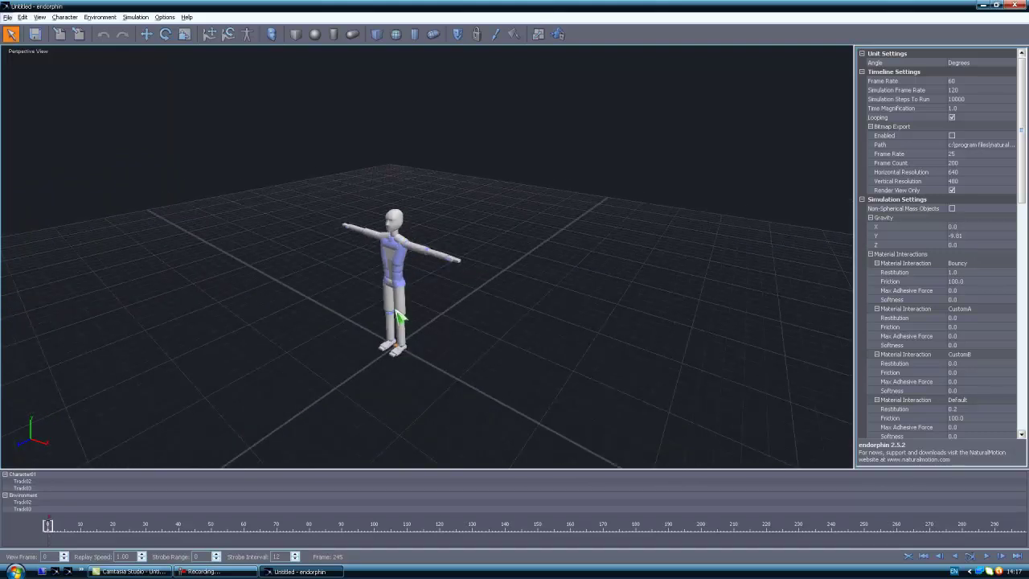
alt+drag(396, 311, 418, 356)
key(q)
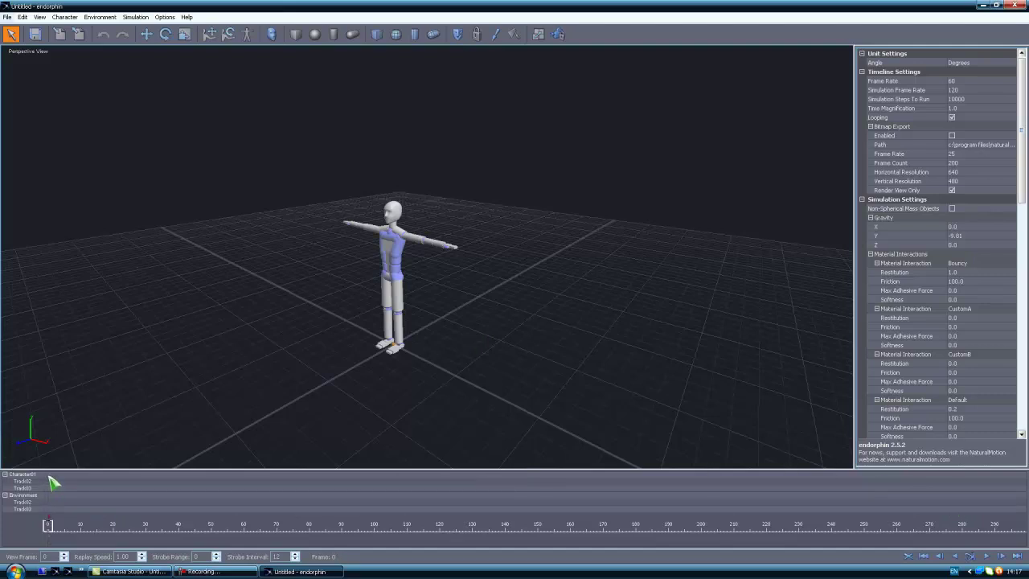
- Review the types of events that can be created on the Character01 track at frame 0
right_click(50, 481)
key(Escape)
right_click(49, 481)
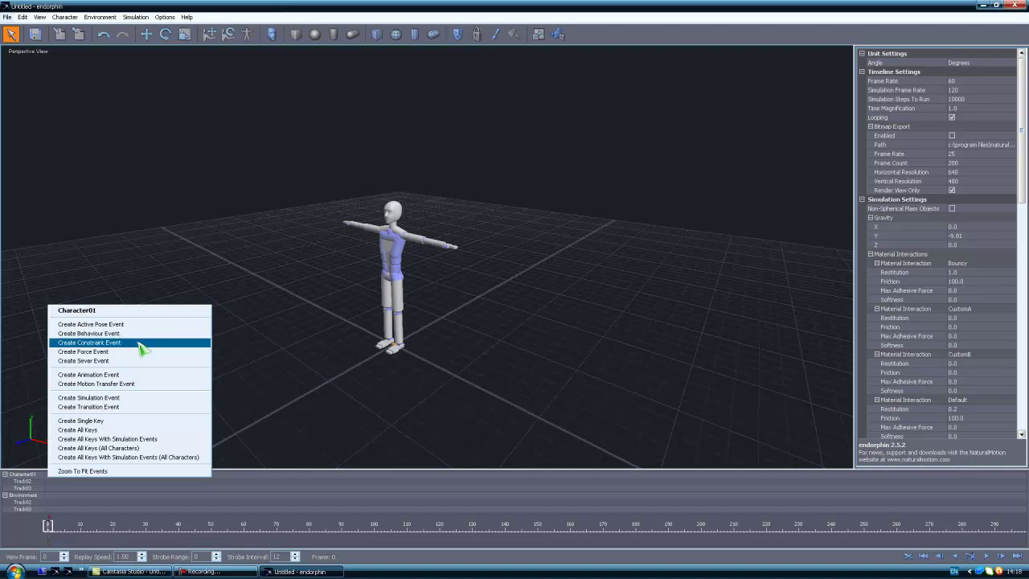
click(141, 343)
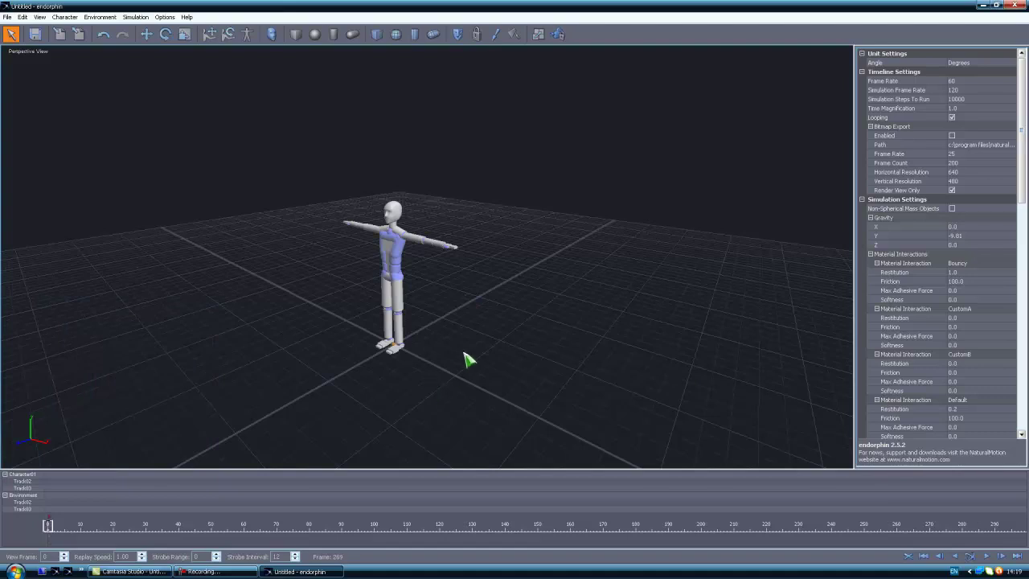
mouse_move(431, 278)
middle_down()
mouse_move(524, 290)
mouse_move(458, 266)
mouse_move(443, 275)
middle_up()
scroll(443, 276, up, 3)
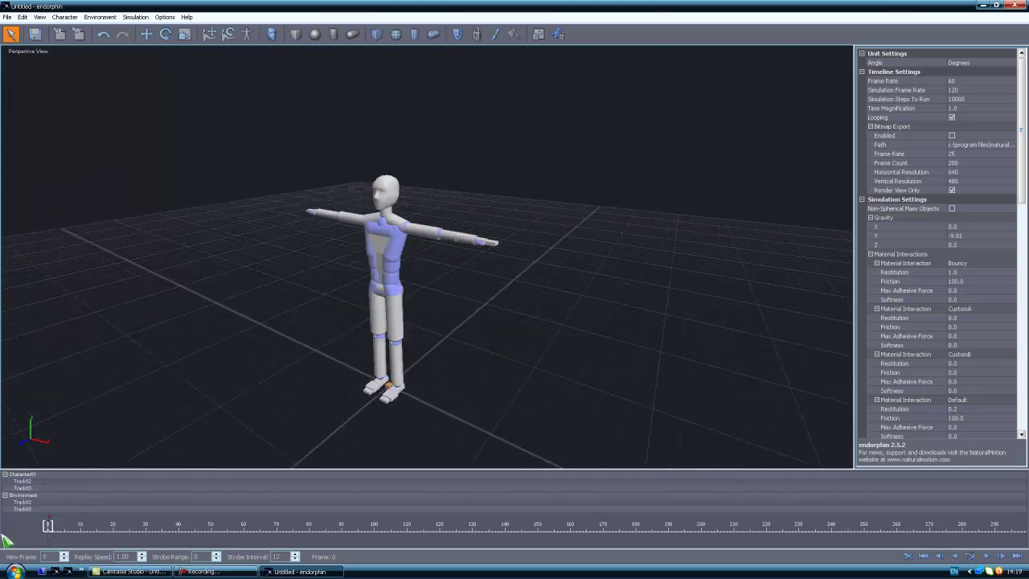
right_click(48, 480)
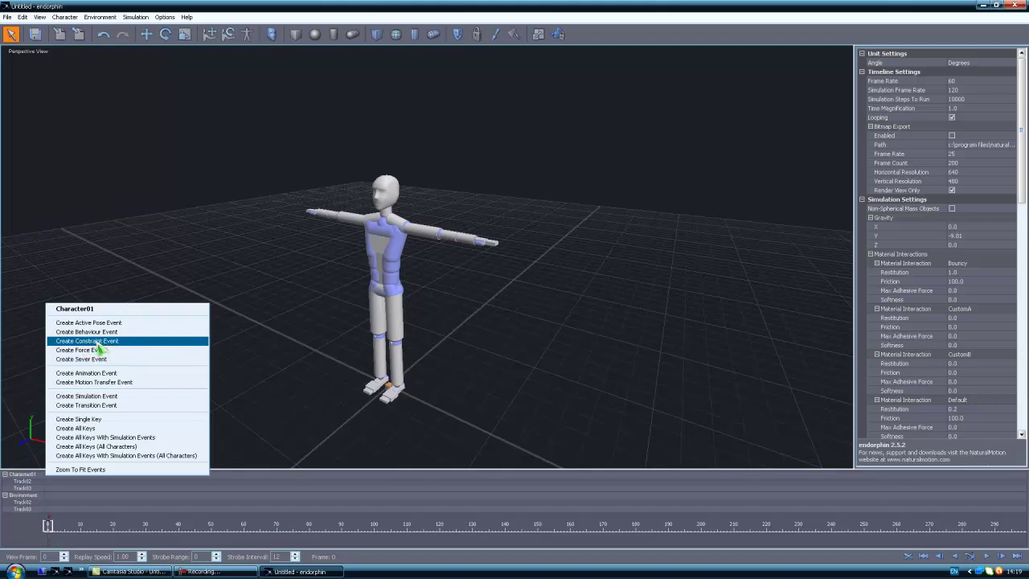
click(453, 322)
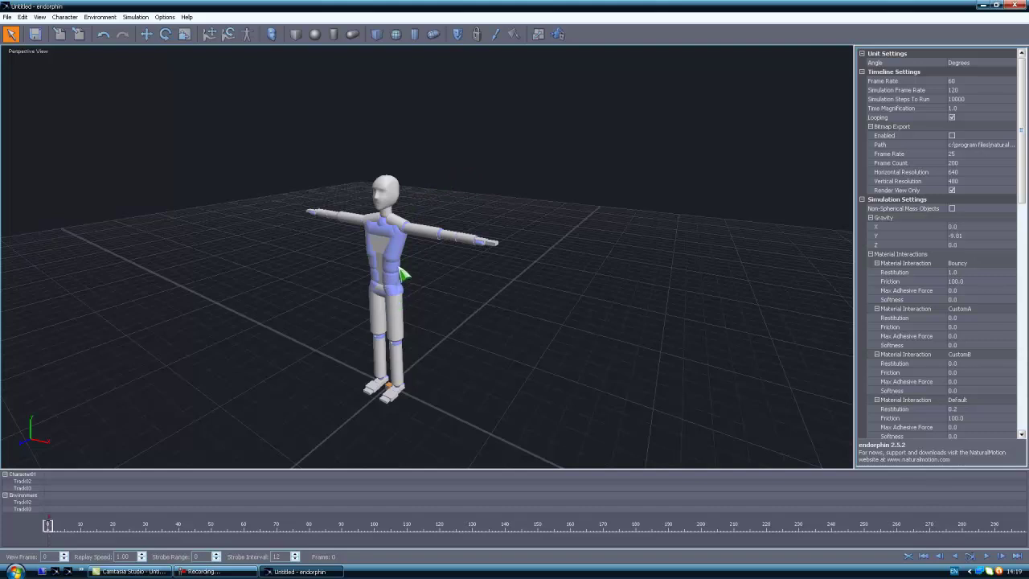
right_click(46, 476)
click(220, 480)
right_click(51, 481)
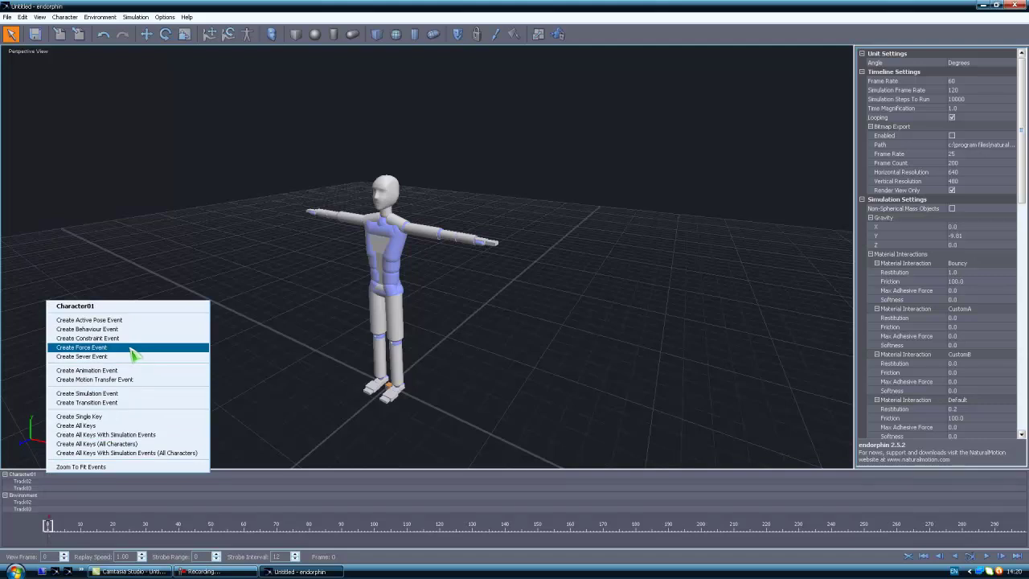
click(411, 302)
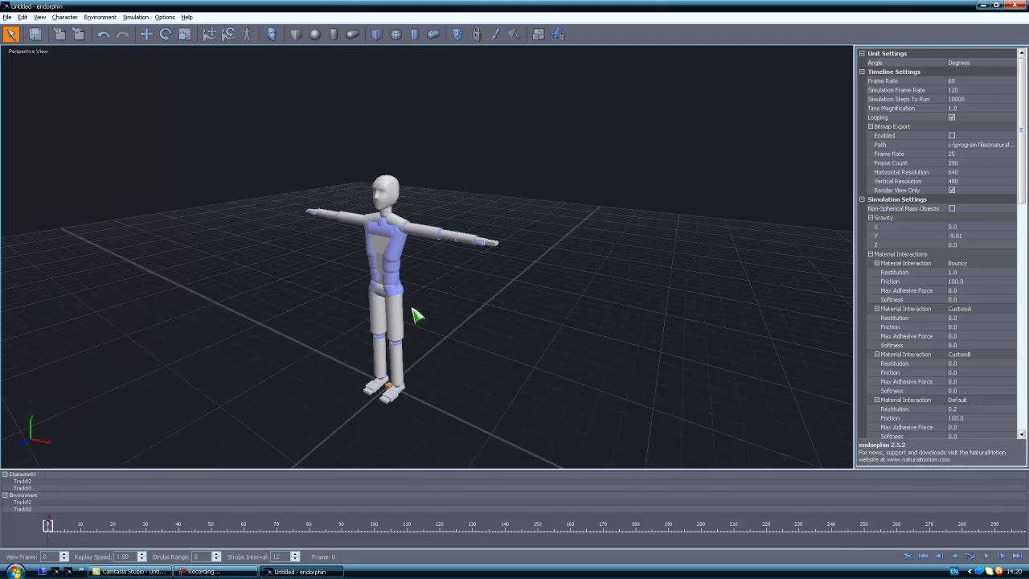
alt+drag(411, 313, 338, 277)
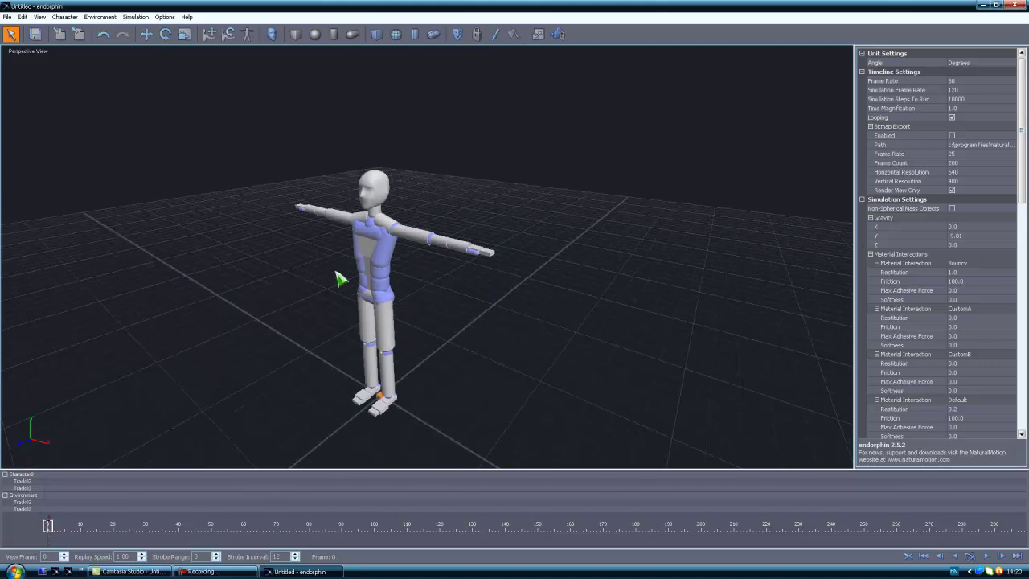
scroll(346, 415, up, 4)
scroll(346, 446, down, 6)
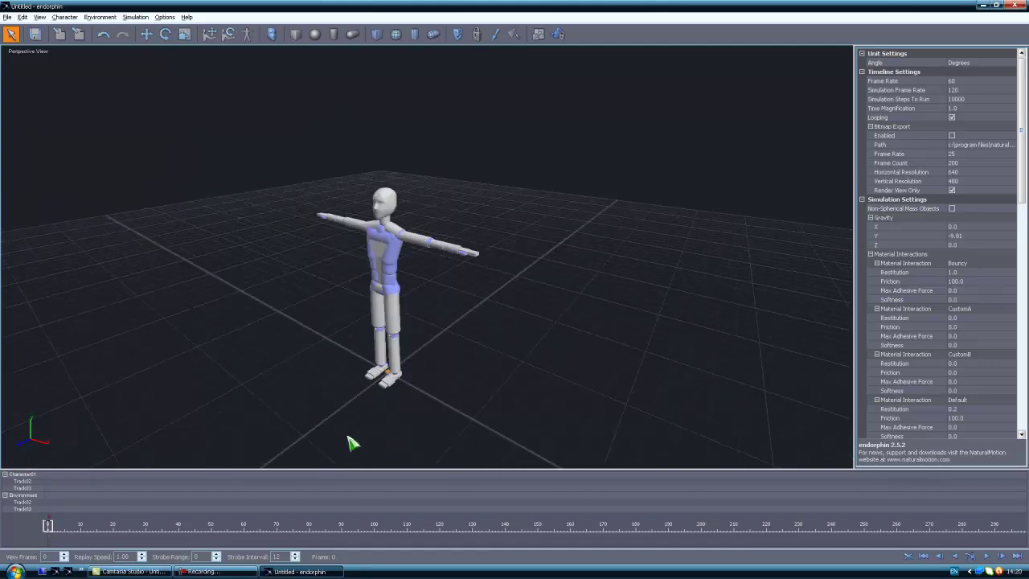
alt+middle_drag(348, 422, 347, 414)
mouse_move(352, 344)
alt+mouse_down()
mouse_move(339, 345)
mouse_move(368, 340)
mouse_move(359, 345)
mouse_move(368, 340)
mouse_move(370, 351)
mouse_move(362, 344)
alt+mouse_up()
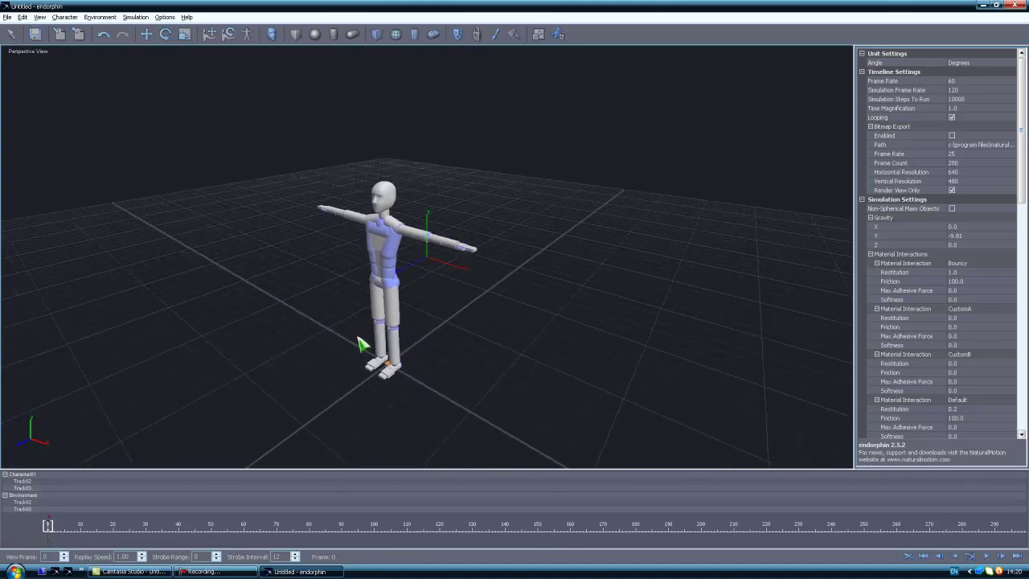
key(q)
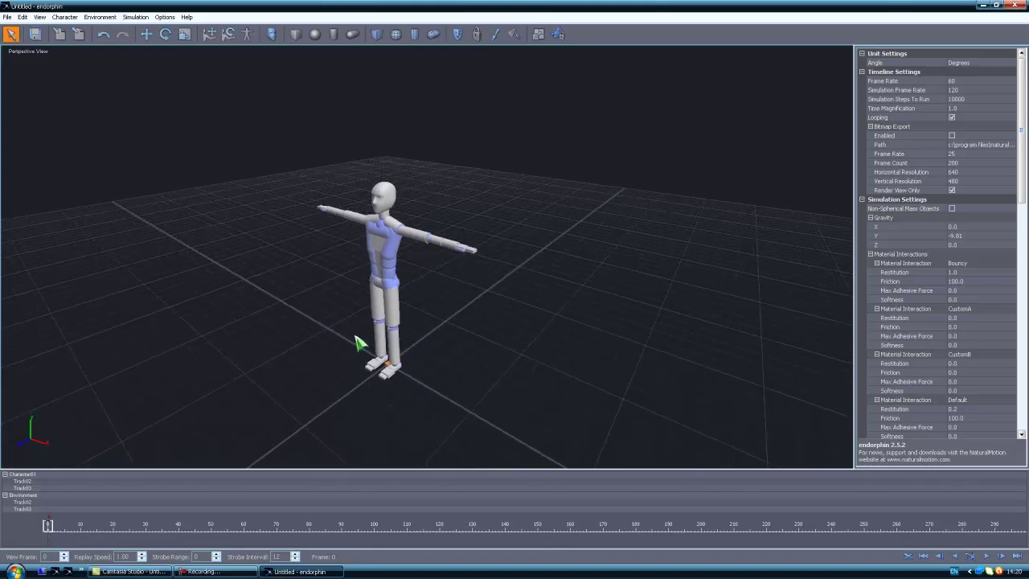
- Create a force event at frame 0 on the character's upper torso, examine its arrow, and deselect it
click(496, 35)
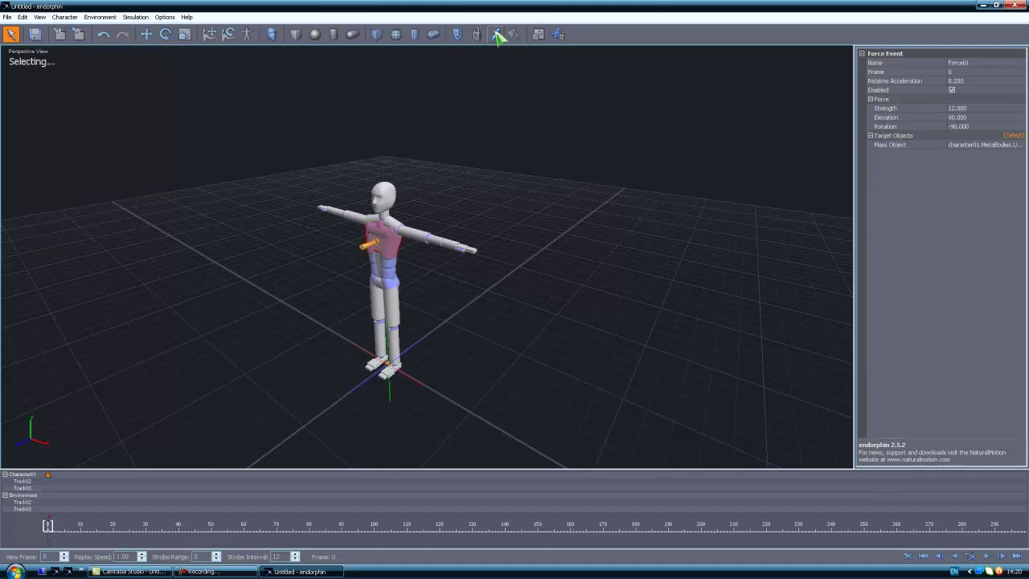
middle_drag(509, 352, 539, 359)
scroll(402, 250, up, 5)
scroll(408, 263, down, 5)
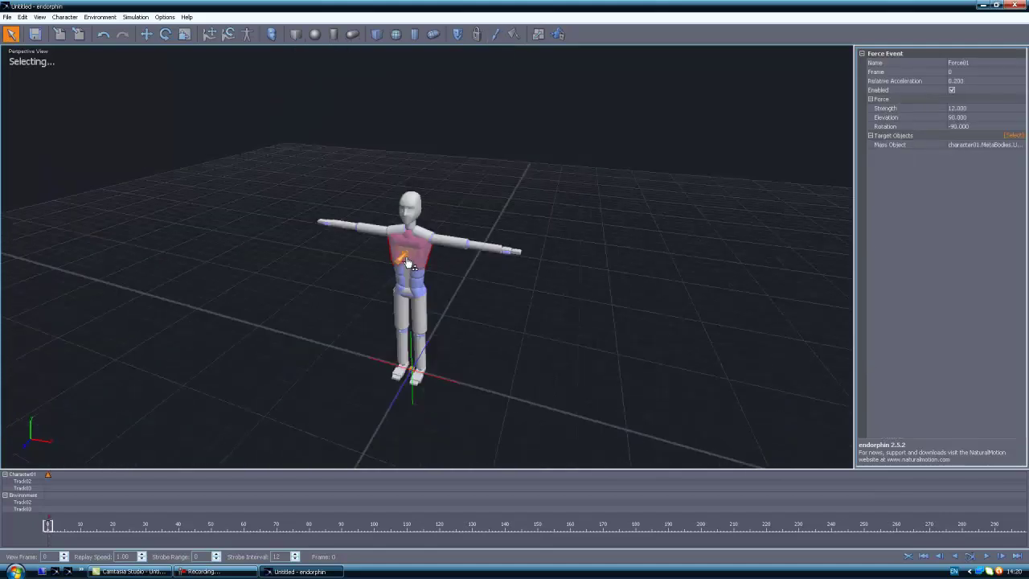
click(476, 301)
- Simulate the push from the force to about frame 56, simulate it again to about frame 78, and return to frame 0
key(space)
key(space)
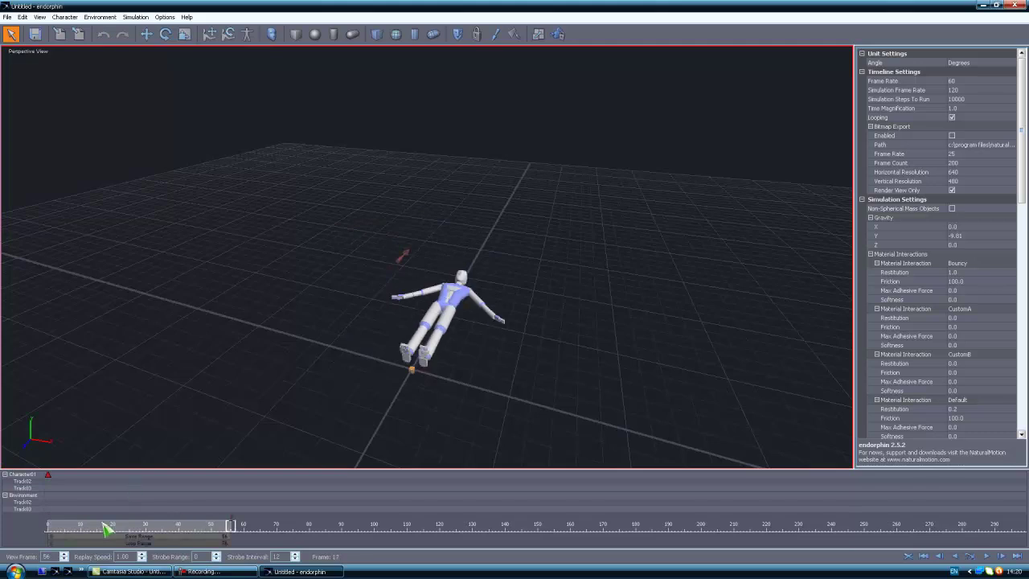
drag(103, 525, 39, 531)
key(space)
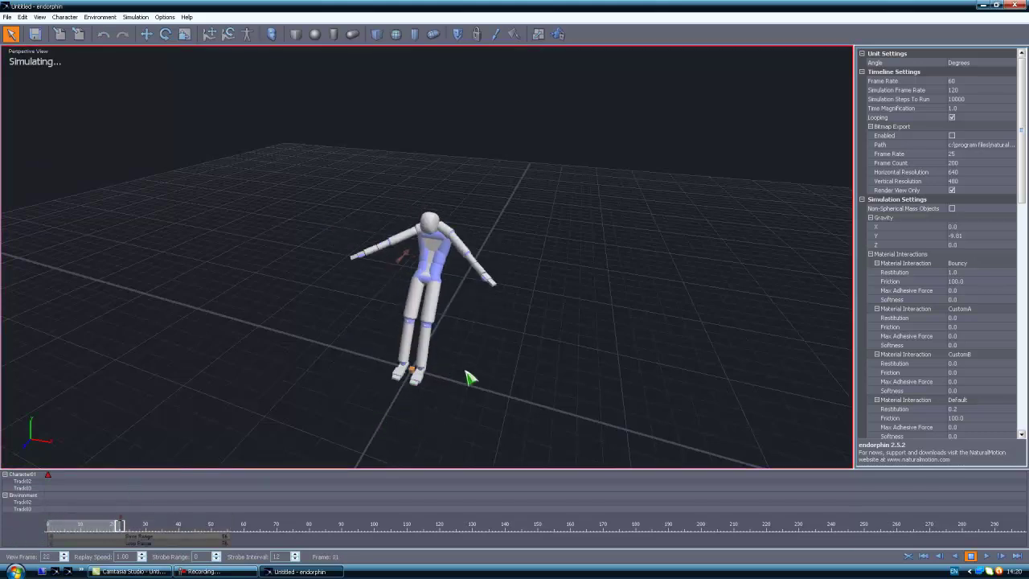
middle_drag(487, 368, 314, 350)
key(space)
drag(91, 531, 22, 530)
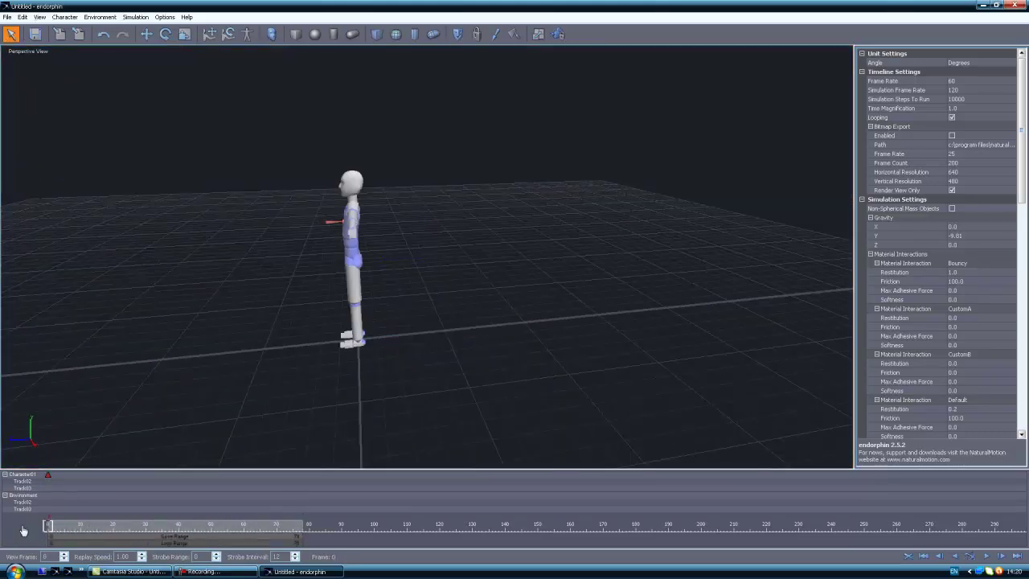
- Create a behaviour event at frame 0 on the character's Track02 and set its behaviour to Balance 2.5
right_click(50, 485)
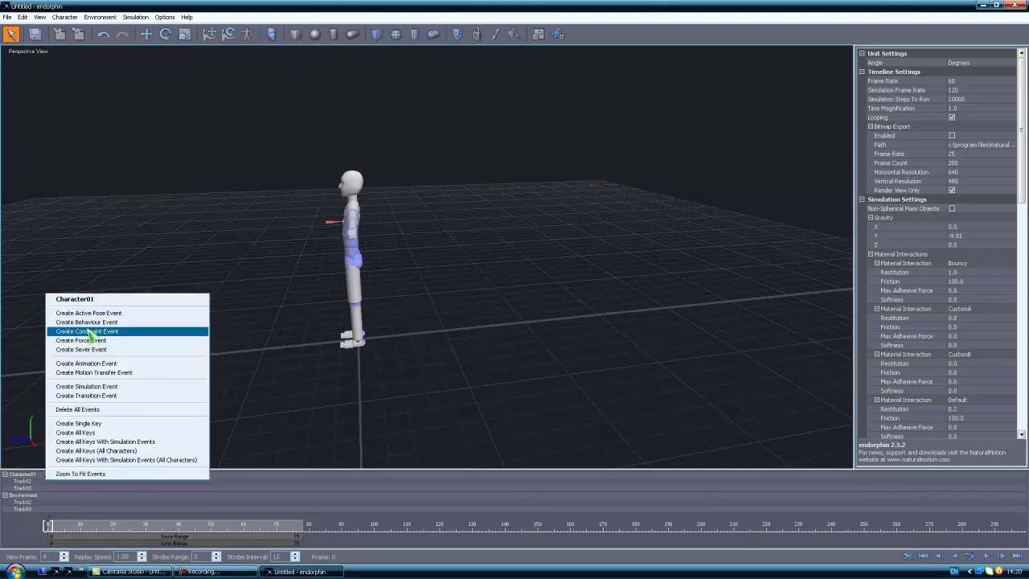
click(117, 335)
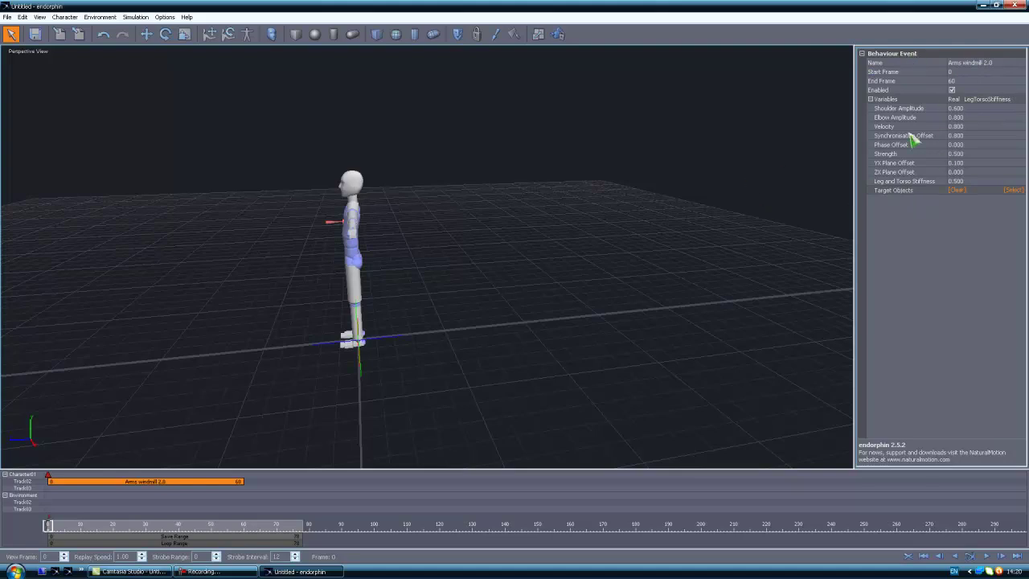
click(986, 66)
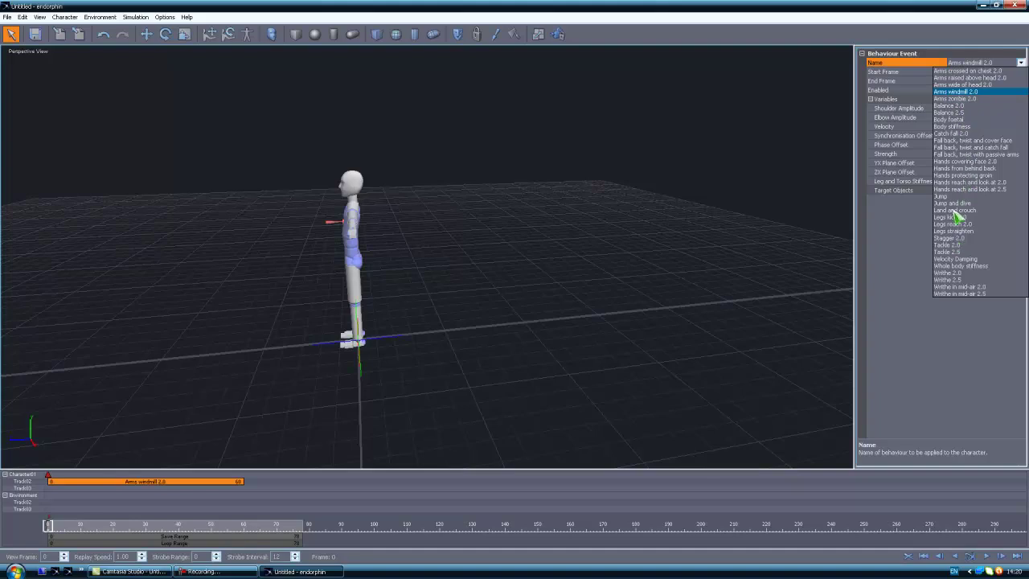
click(965, 113)
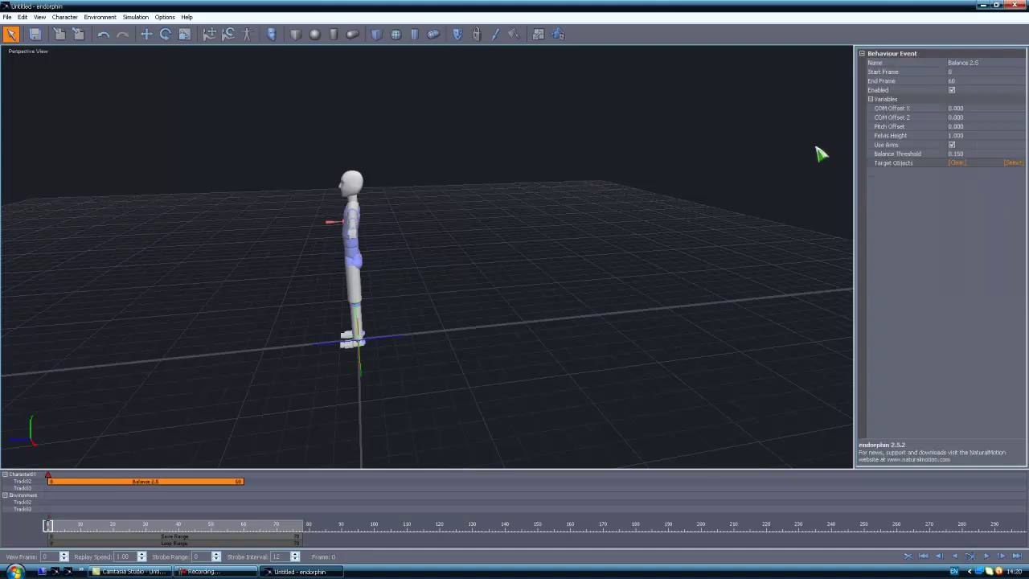
- Simulate the push with the balance behaviour to about frame 94 and return to frame 0
click(758, 155)
key(space)
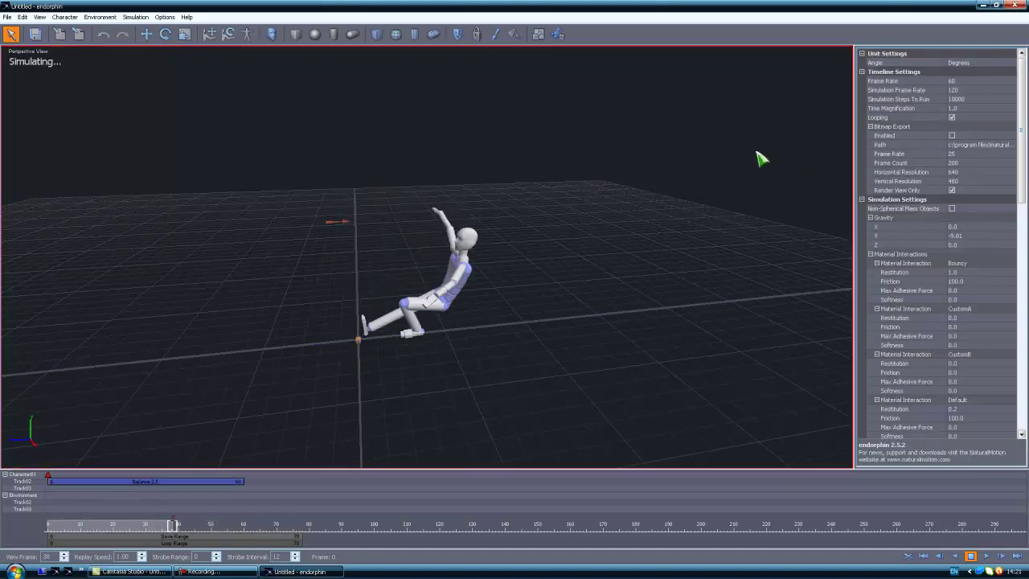
key(space)
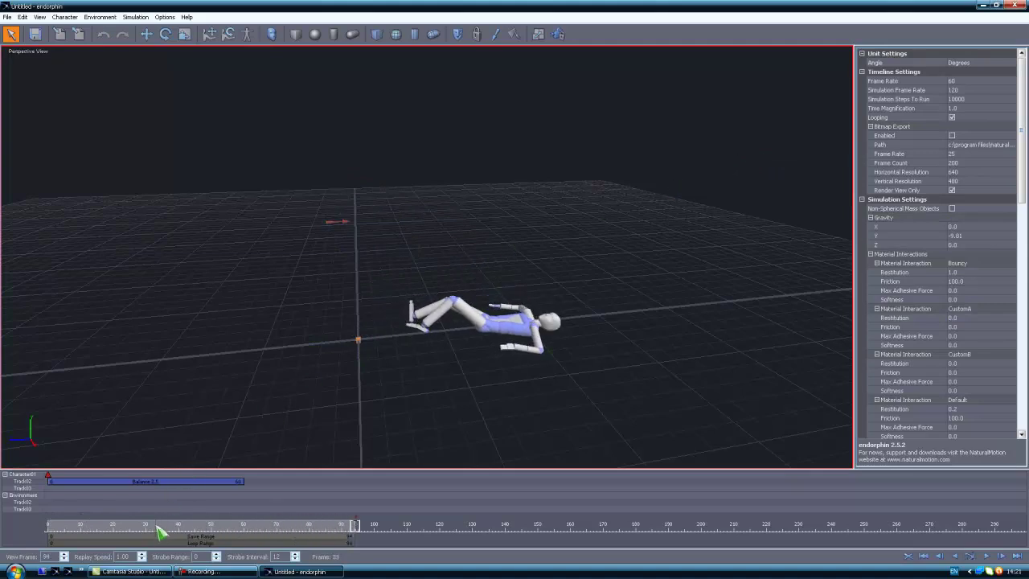
drag(155, 525, 18, 526)
- Rotate the force event upward to an elevation of about 30 degrees, simulate it to about frame 110, and return to frame 0
click(48, 475)
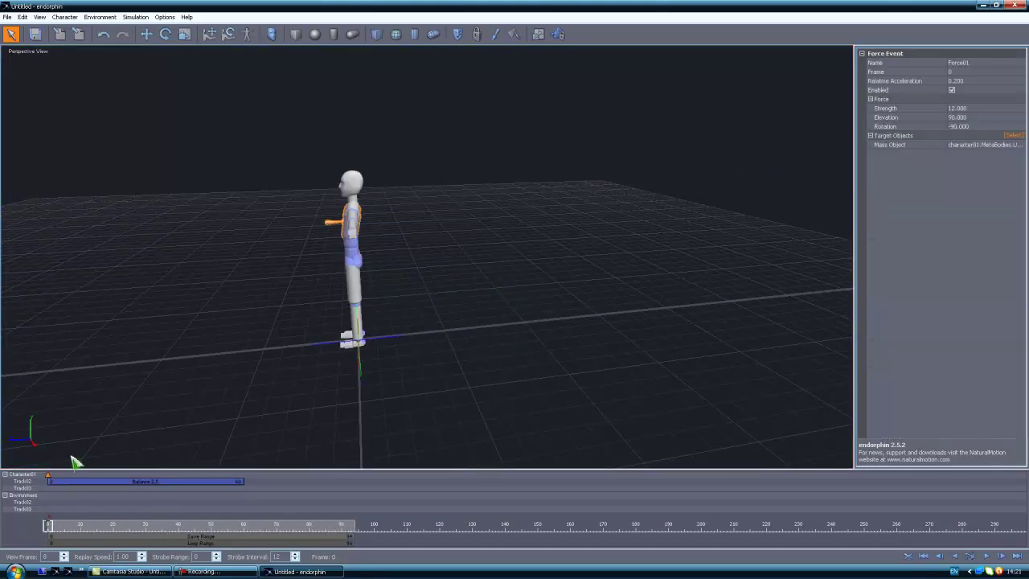
click(165, 34)
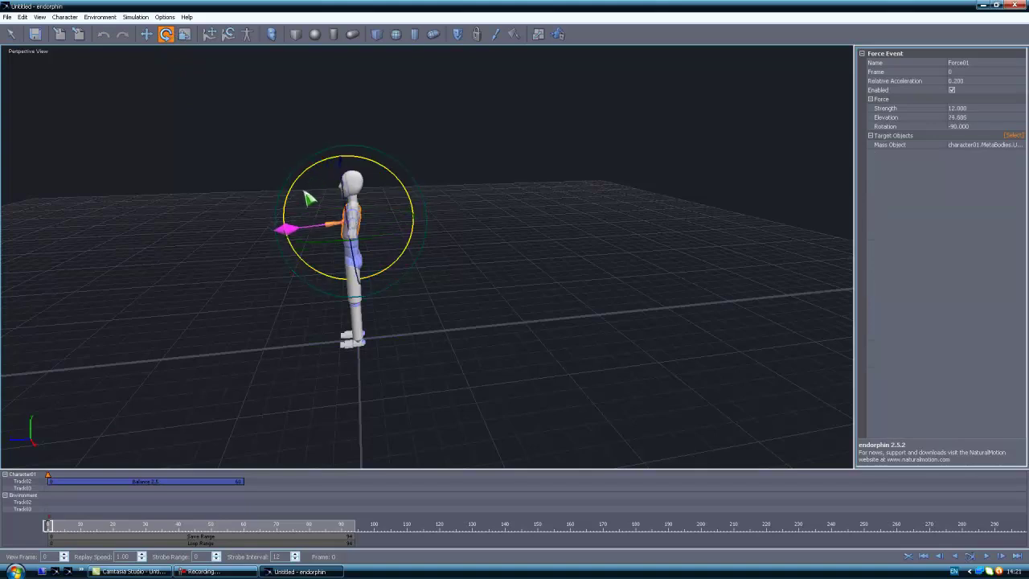
drag(305, 195, 441, 154)
click(532, 136)
key(space)
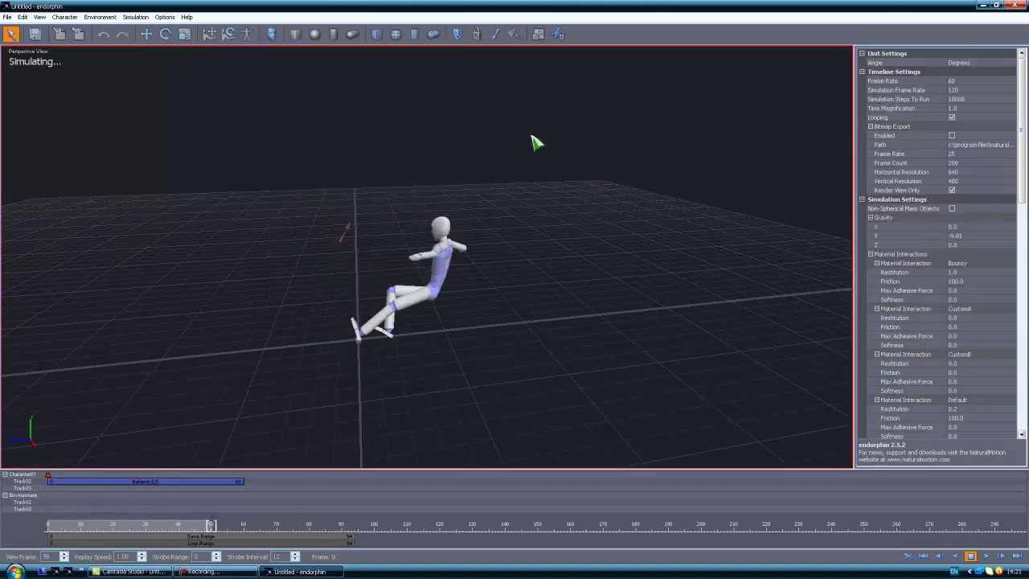
key(space)
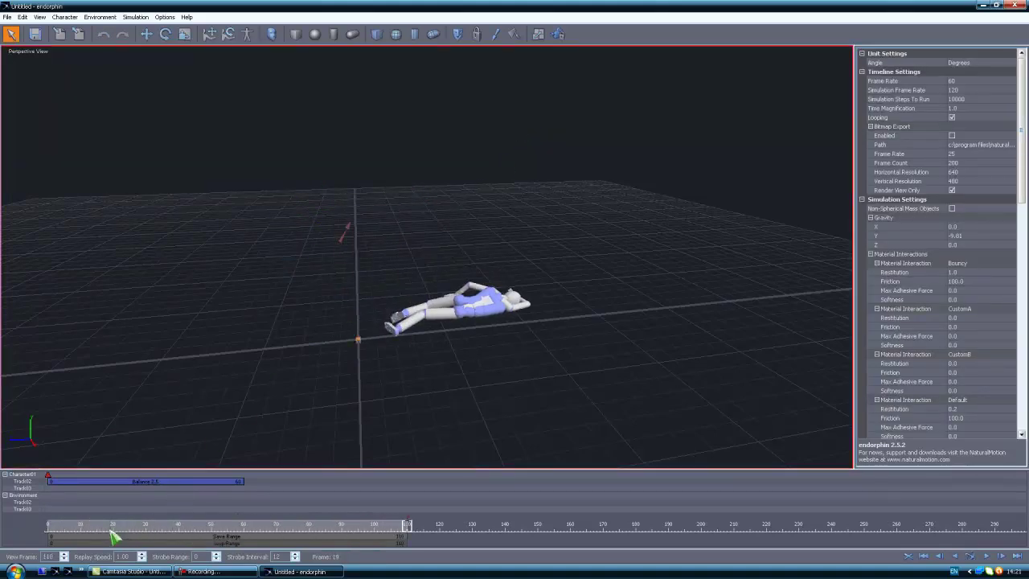
drag(113, 534, 46, 526)
- Rotate the force event so its arrow pushes diagonally downward on the upper torso, and simulate the result
click(49, 480)
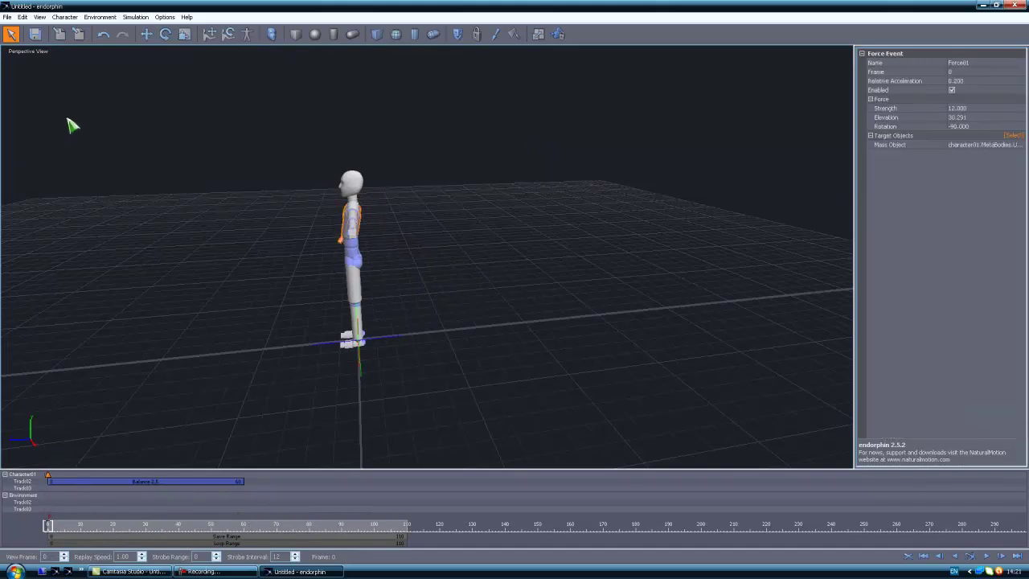
click(166, 34)
drag(322, 161, 400, 219)
click(478, 189)
key(space)
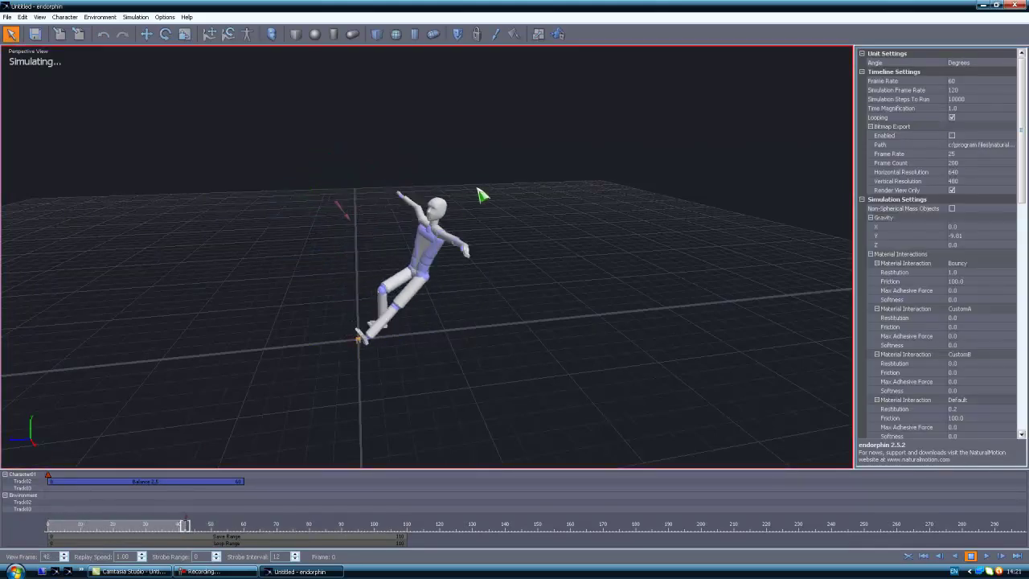
- Delete the force and Balance 2.5 events from the character's tracks and return the timeline to frame 0
drag(391, 159, 312, 247)
key(Delete)
key(space)
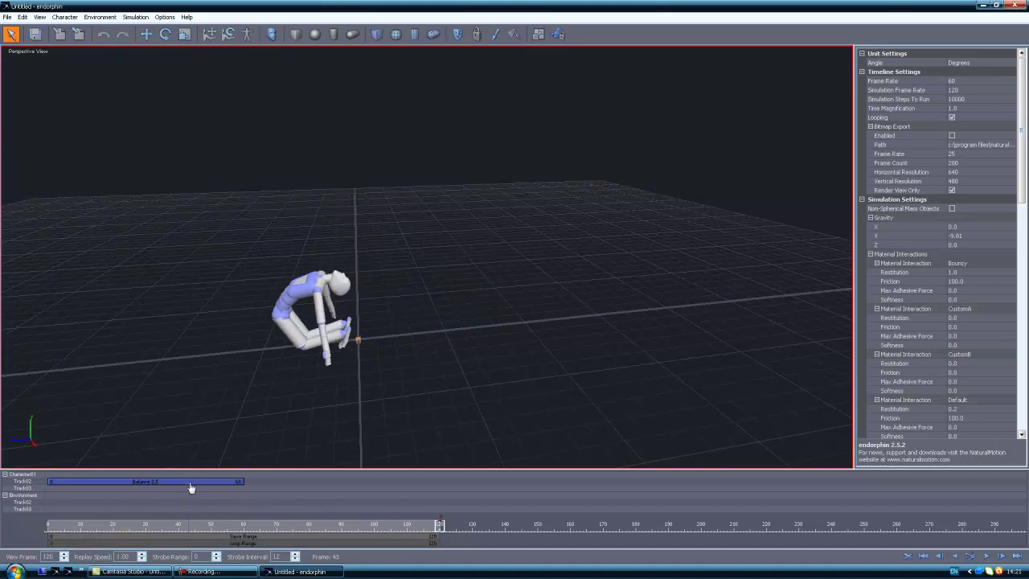
click(190, 482)
key(Delete)
drag(84, 520, 26, 529)
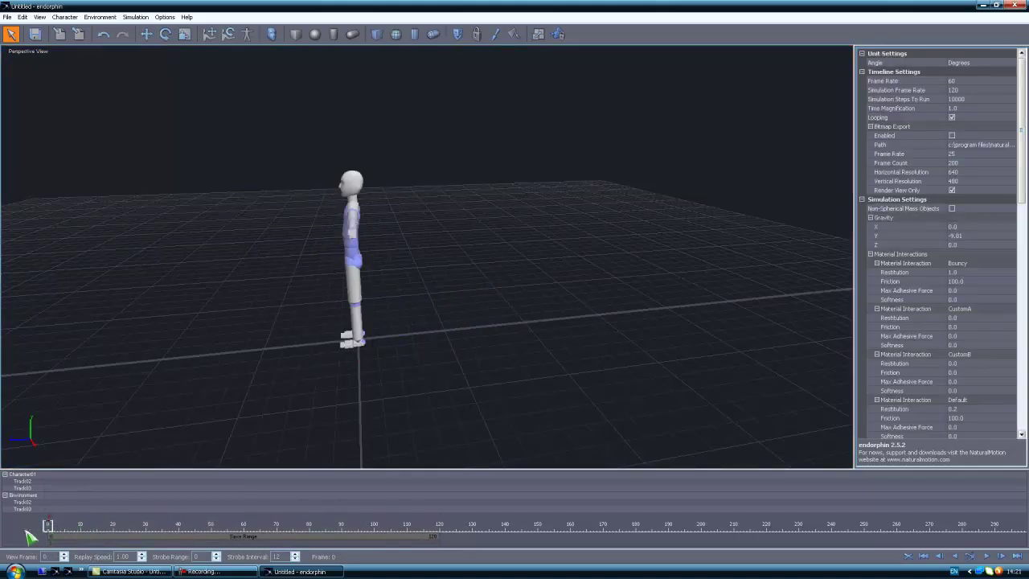
- Create an active pose event at frame 0 on the Character01 track and view the character close up from the front
right_click(51, 481)
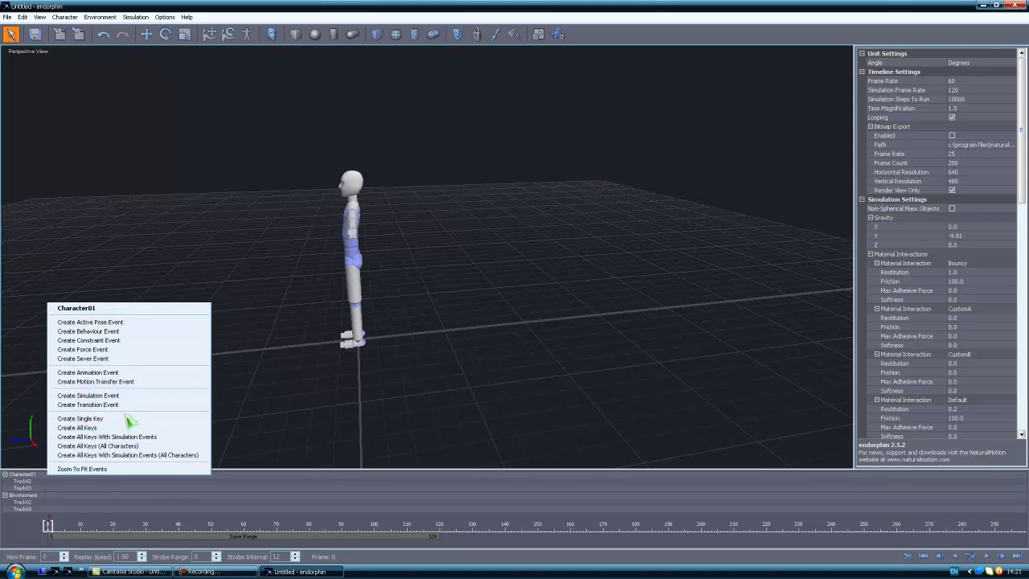
click(127, 323)
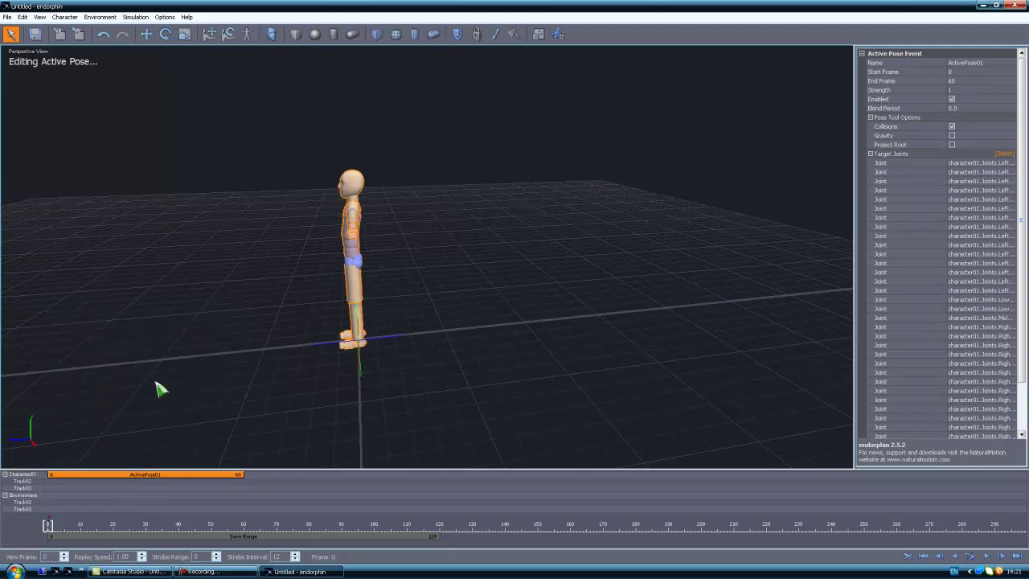
middle_drag(336, 253, 451, 242)
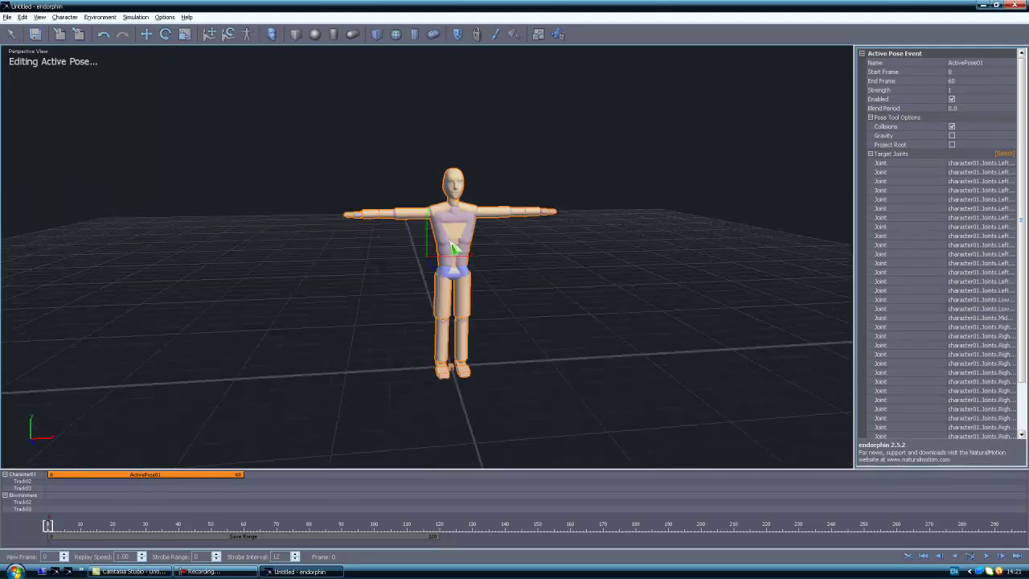
alt+drag(453, 250, 417, 273)
scroll(418, 275, up, 3)
alt+drag(415, 373, 402, 333)
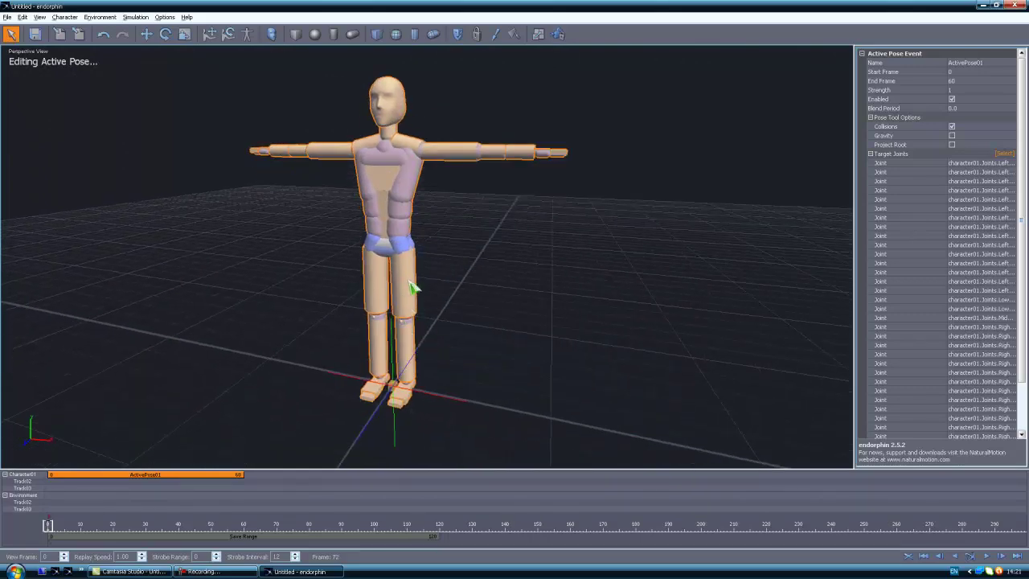
middle_drag(409, 283, 451, 282)
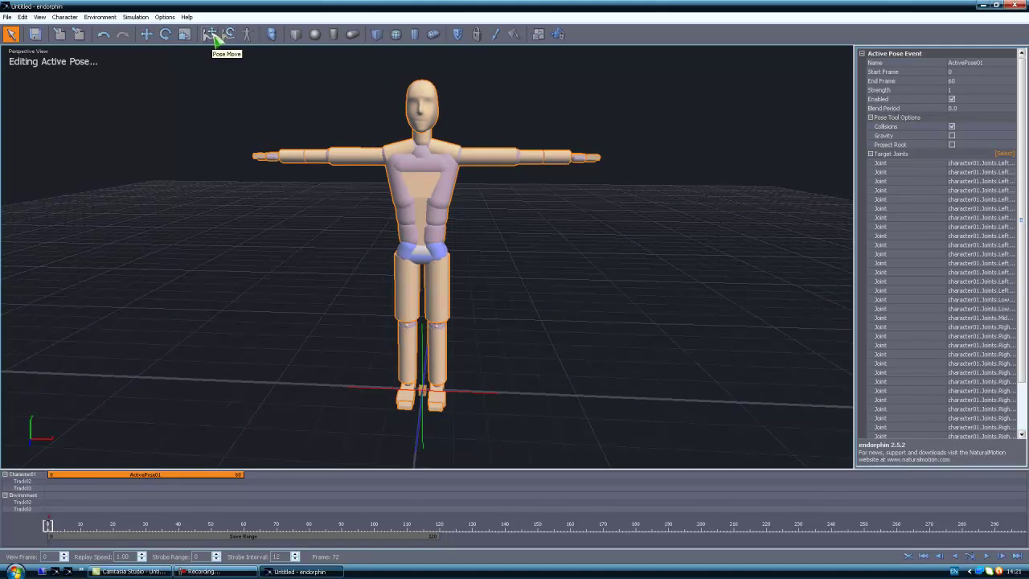
- Try moving the character's left hand with the Pose Move tool
click(215, 36)
middle_drag(293, 124, 265, 119)
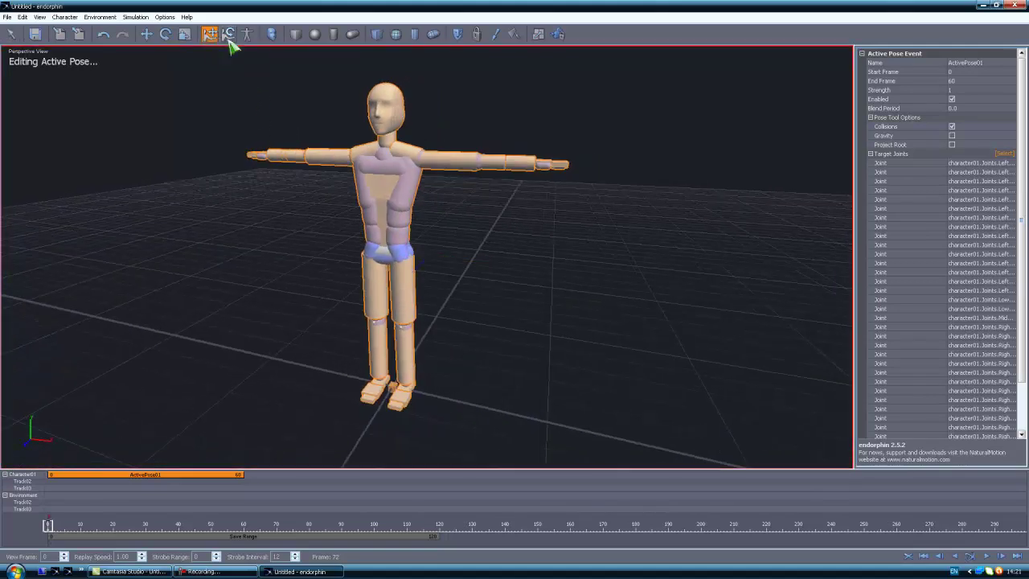
click(557, 173)
alt+drag(535, 222, 484, 260)
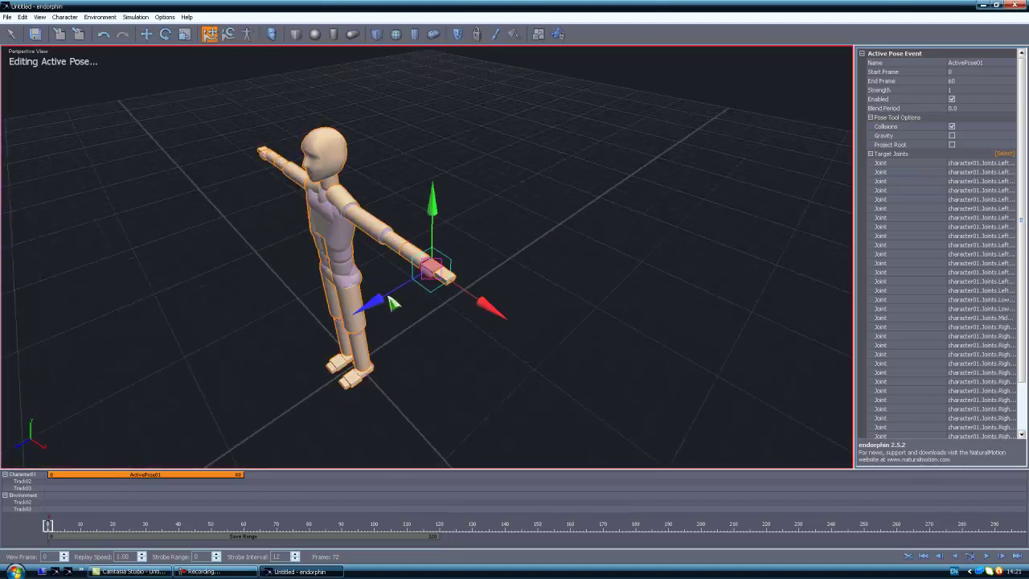
drag(359, 315, 382, 199)
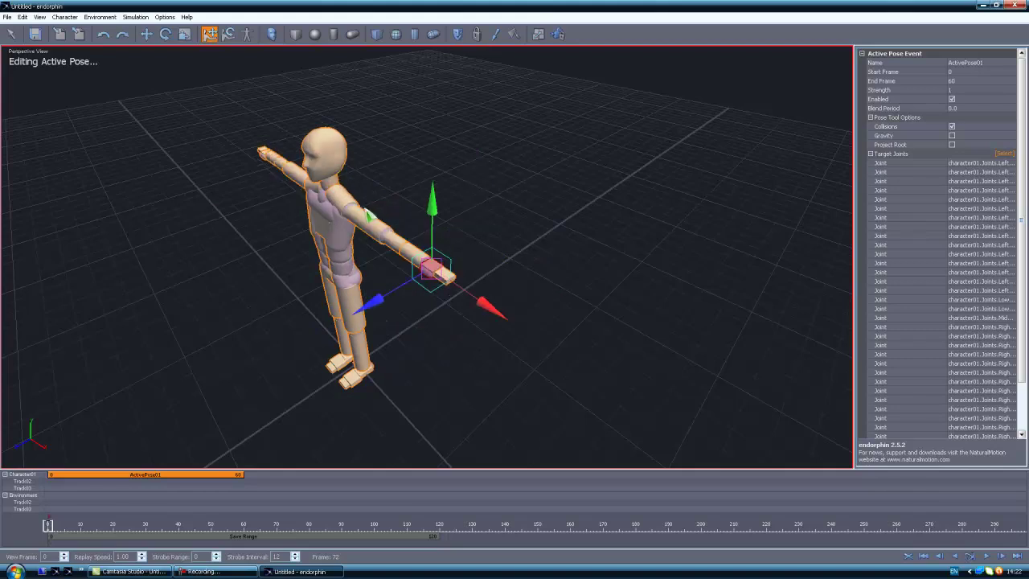
- Try rotating the left hand with the pose rotation tool and undo the rotation
click(229, 34)
drag(465, 254, 481, 228)
key(ctrl+z)
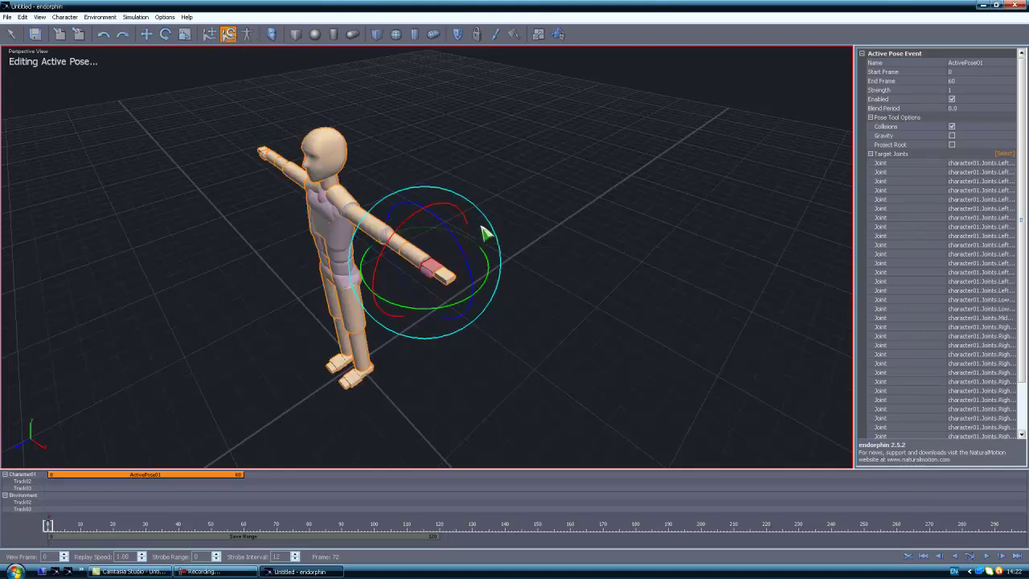
- Restrict posing to the left arm by picking the upper torso, try rotating the arm, and clear the selection
middle_drag(447, 148, 492, 129)
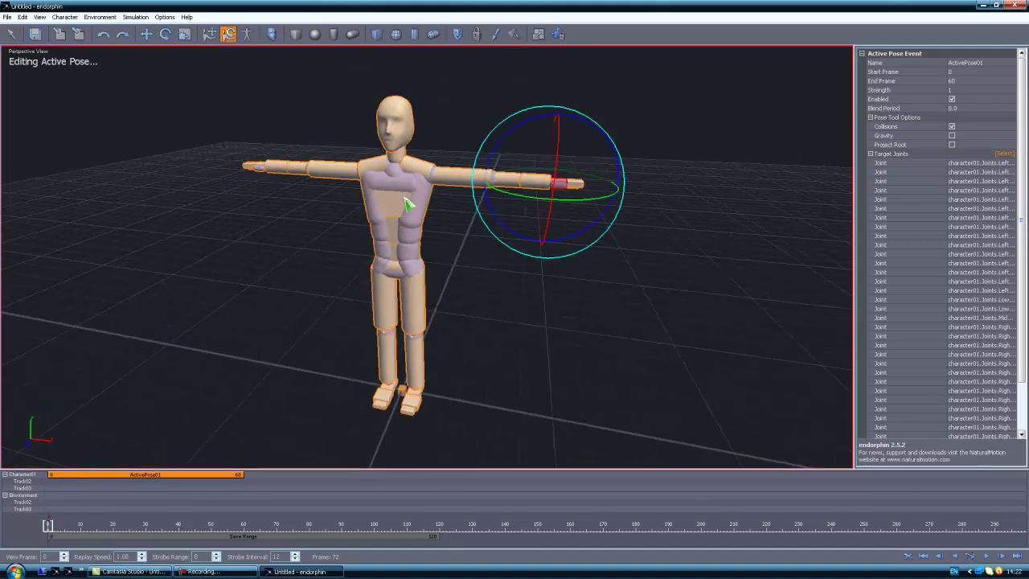
click(401, 198)
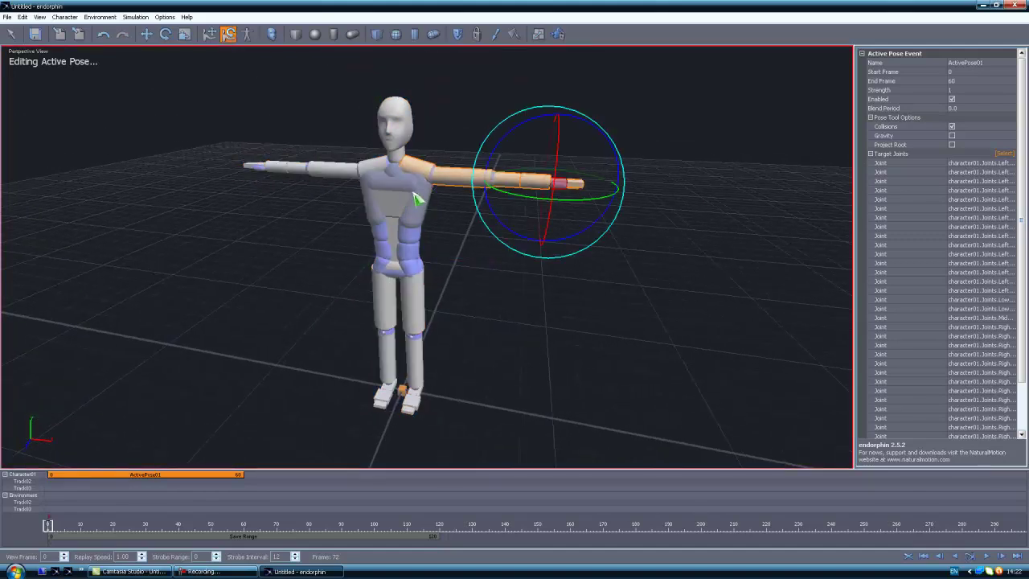
drag(523, 136, 501, 240)
click(510, 299)
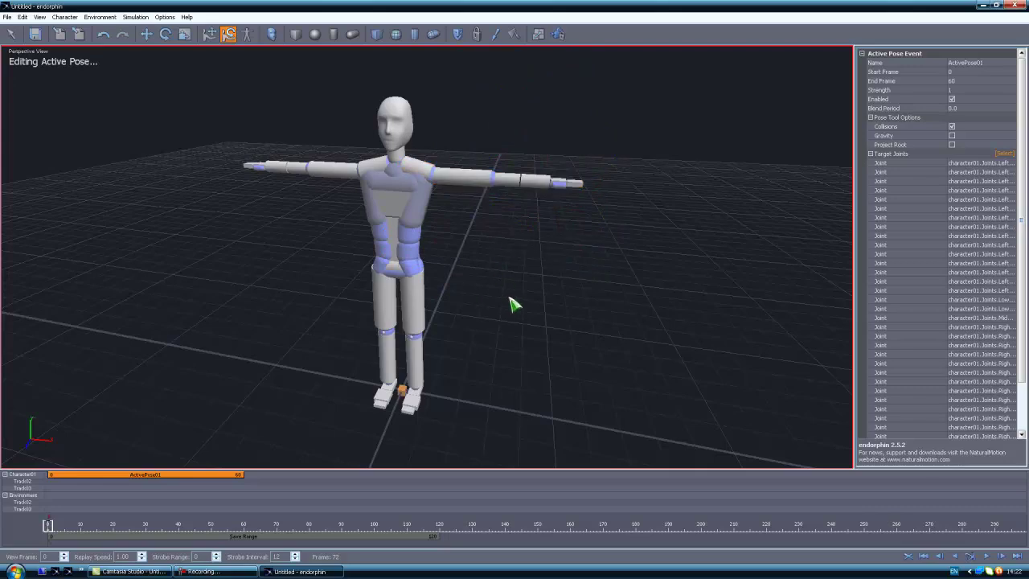
- Switch the pose editing back to the whole character
middle_drag(498, 272, 476, 263)
key(p)
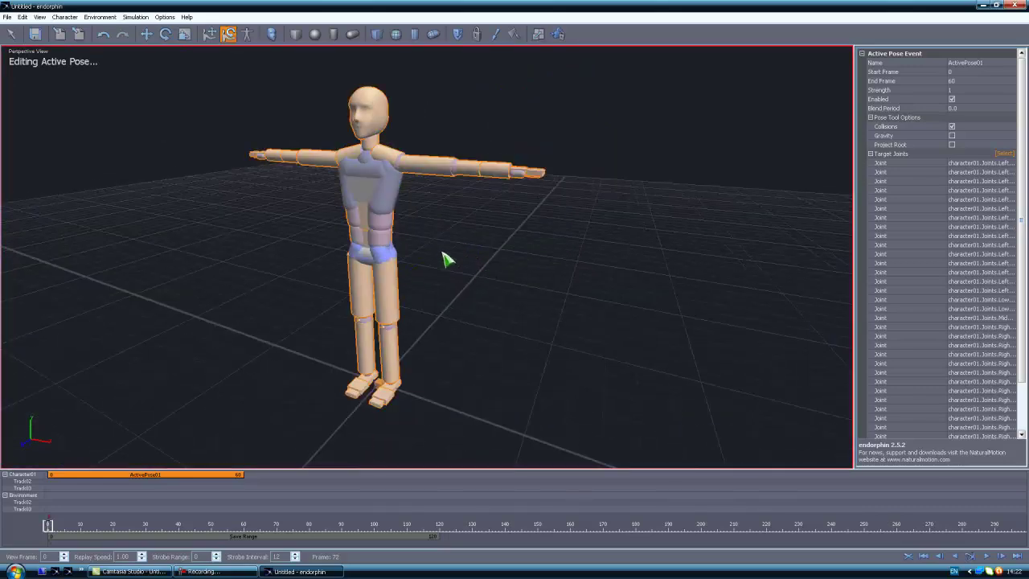
alt+drag(413, 264, 455, 271)
key(p)
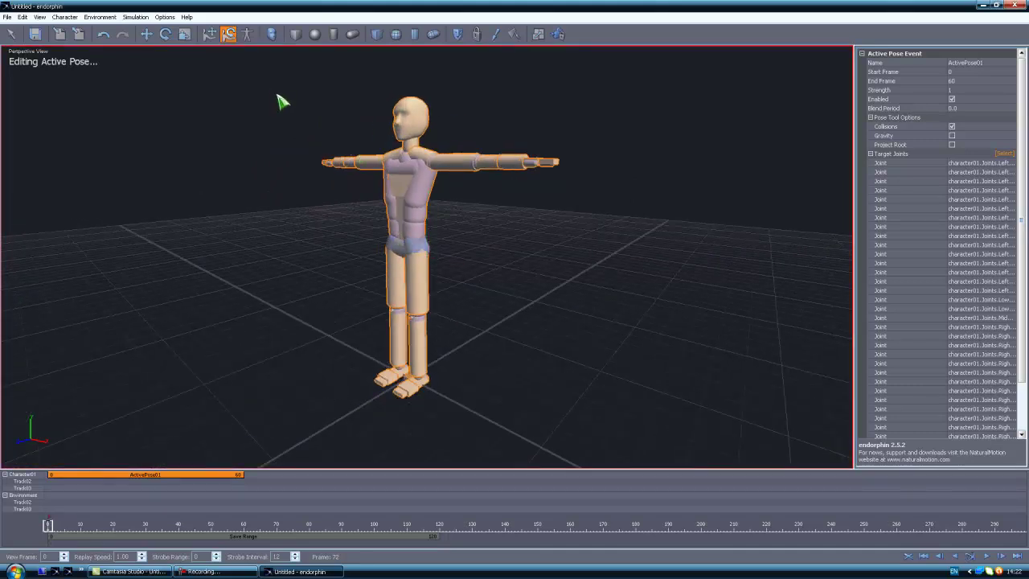
- Delete the active pose event from the Character01 track
click(64, 492)
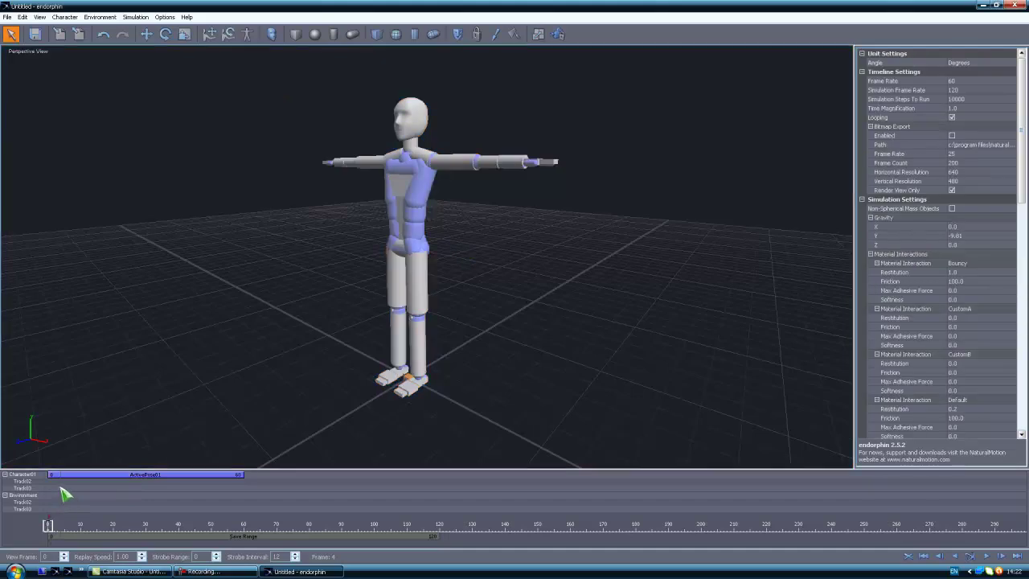
right_click(63, 476)
click(90, 520)
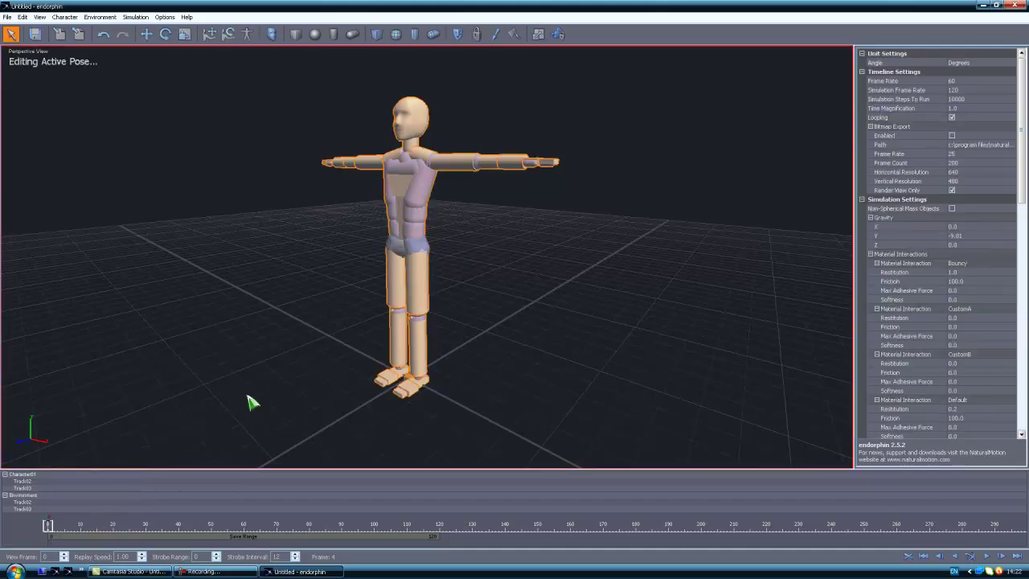
- Activate the pose rotation tool and bring the character into a front view
alt+drag(251, 284, 265, 246)
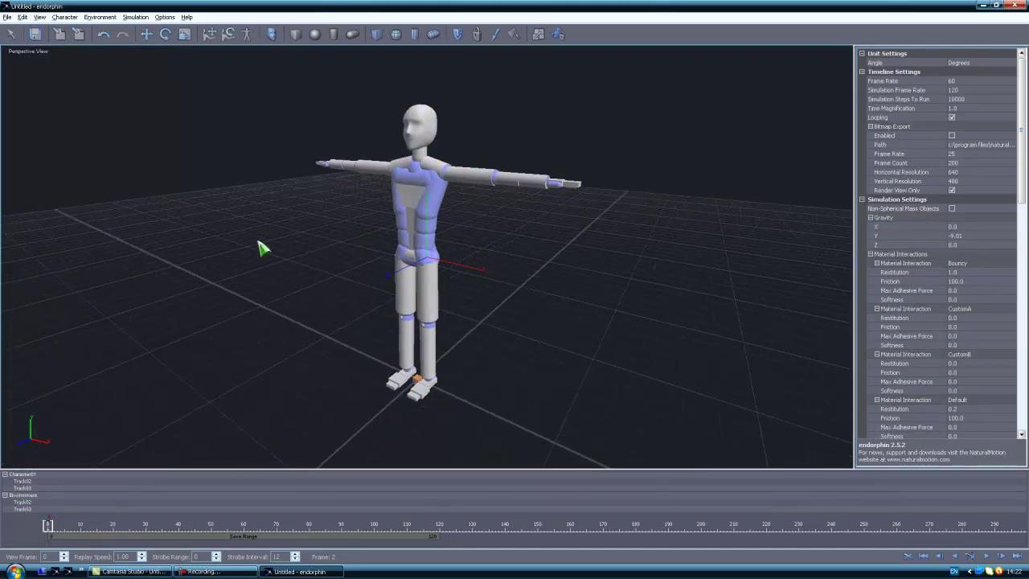
click(228, 34)
alt+drag(282, 179, 333, 172)
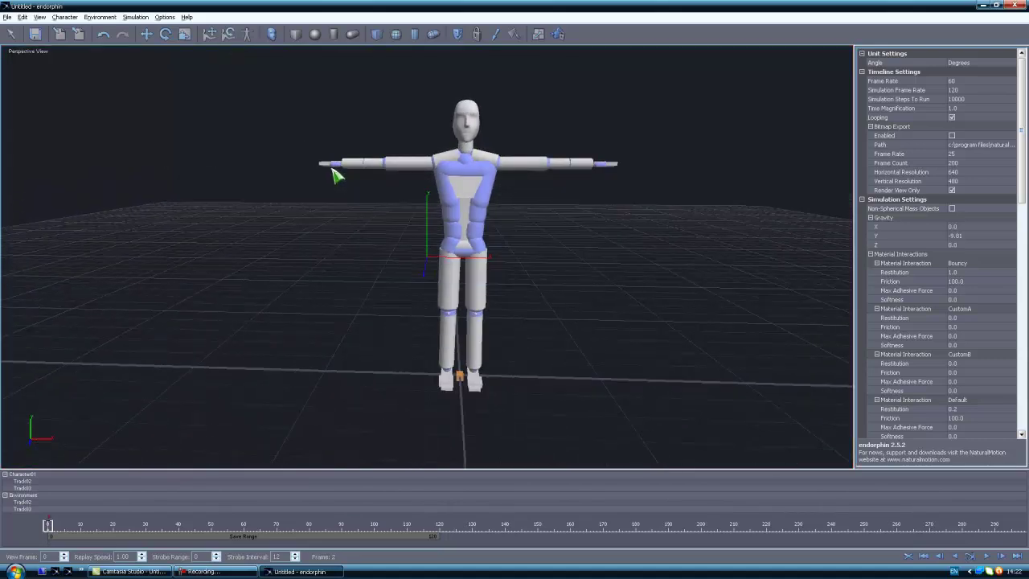
alt+right_drag(333, 172, 533, 302)
alt+middle_drag(534, 303, 415, 289)
alt+right_drag(383, 296, 328, 308)
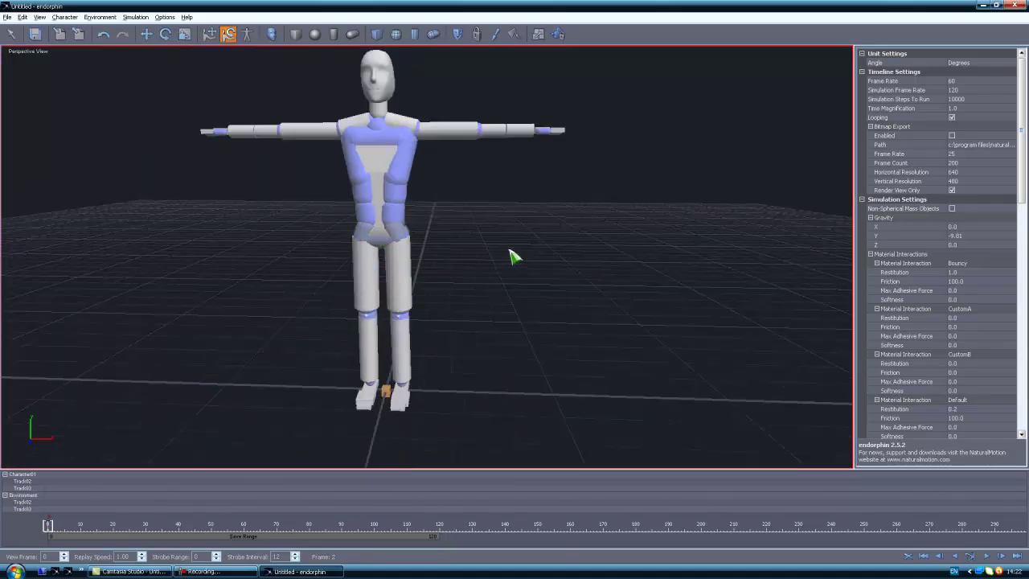
alt+drag(514, 253, 462, 274)
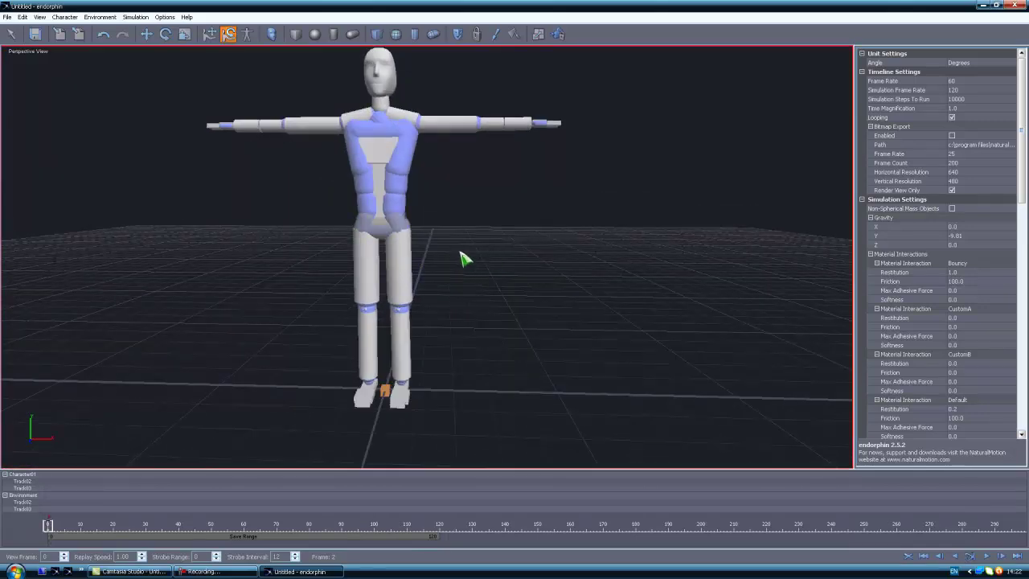
click(230, 35)
- Try selecting the whole character through the root marker between the feet, and clear the selection
drag(484, 266, 490, 363)
scroll(379, 409, up, 5)
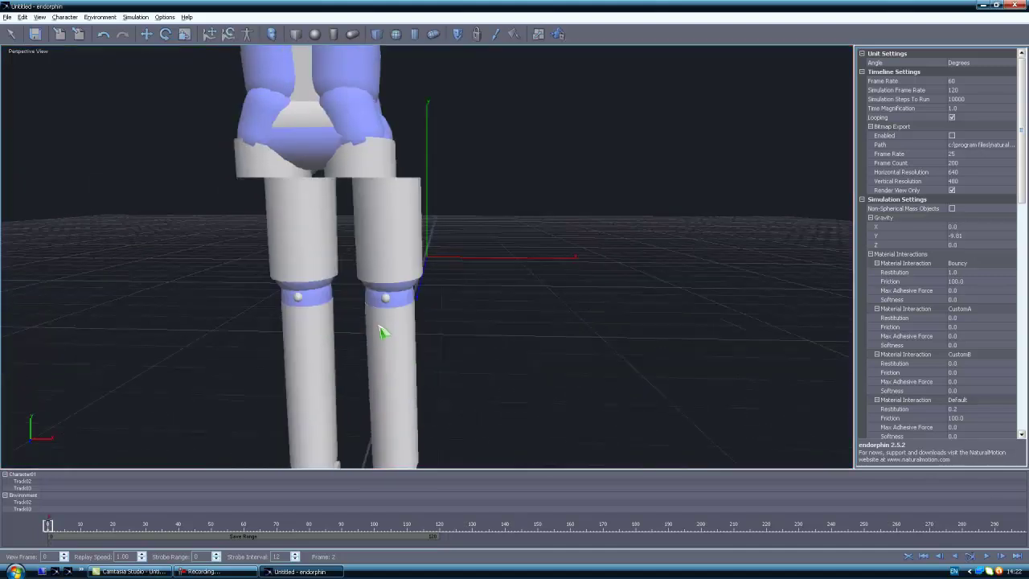
middle_drag(379, 327, 378, 257)
scroll(357, 383, down, 6)
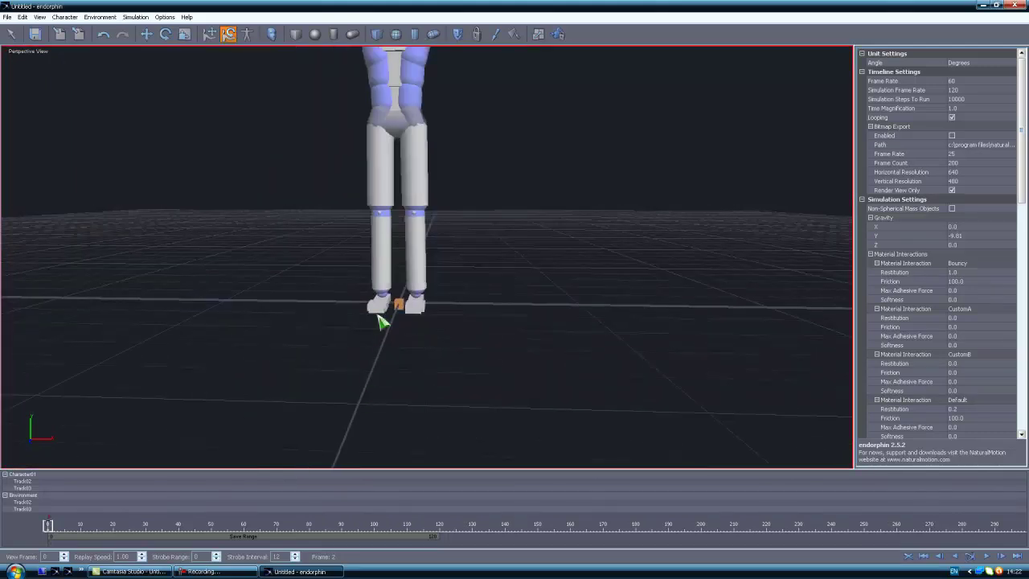
click(391, 348)
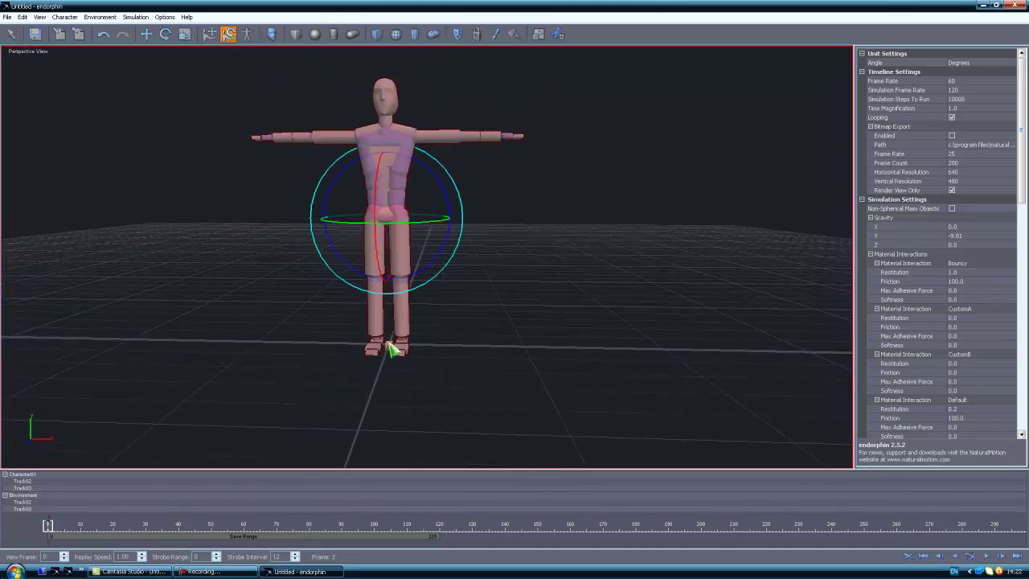
click(429, 252)
scroll(418, 254, up, 3)
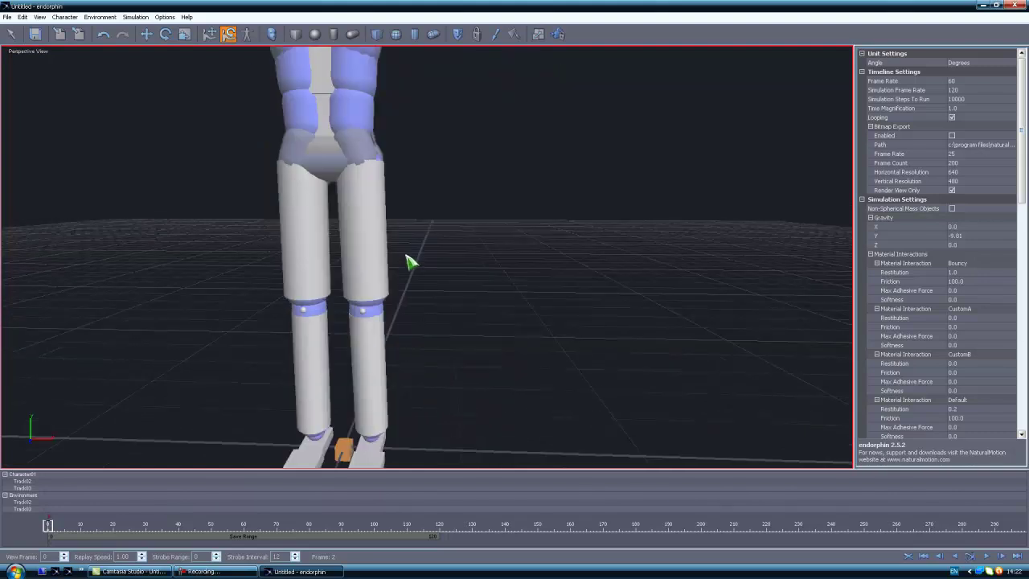
scroll(405, 254, down, 1)
- Try area-selecting the left leg alone and together with the pelvis, and clear each selection
drag(498, 231, 387, 442)
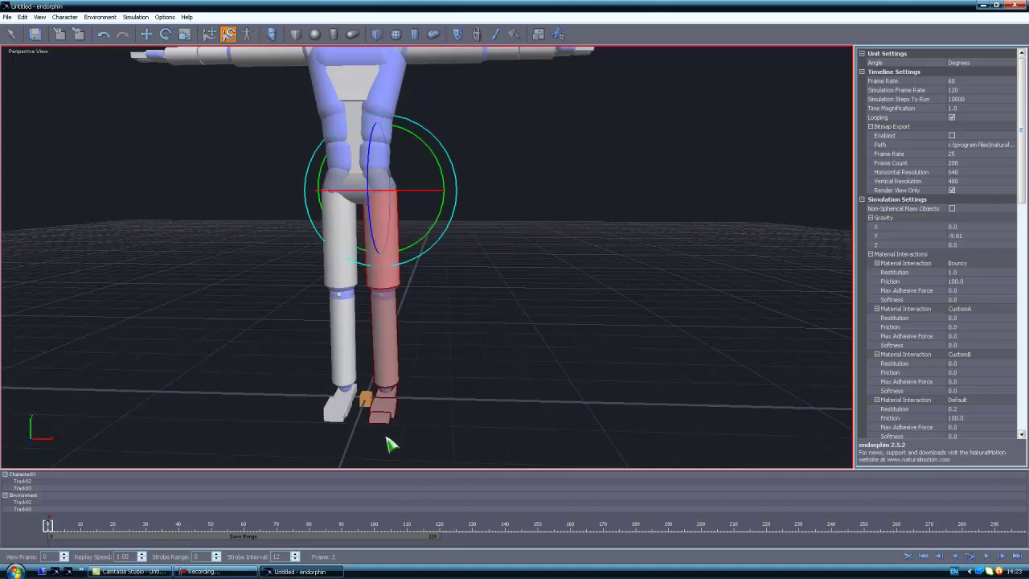
click(470, 287)
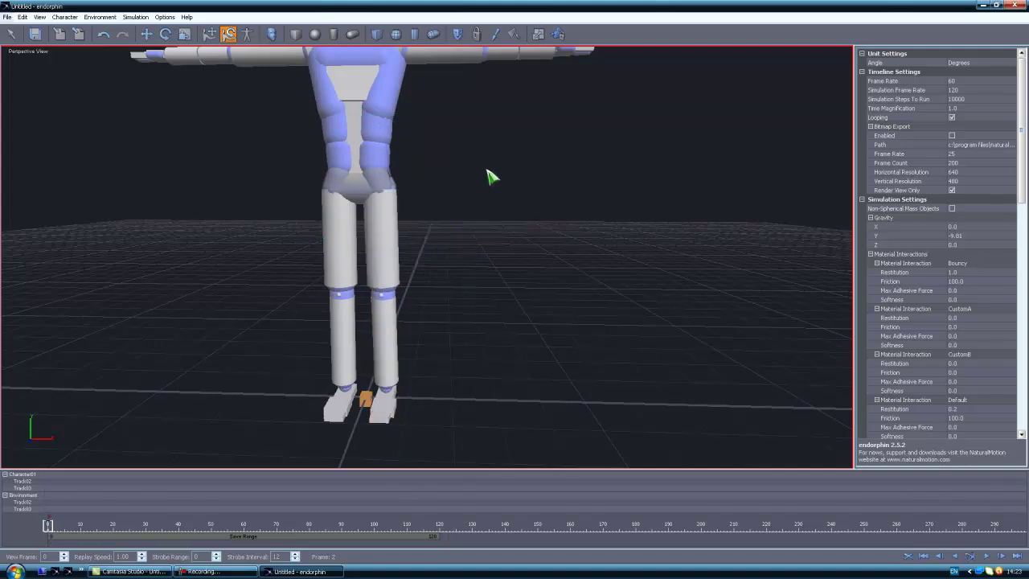
drag(488, 169, 483, 221)
drag(473, 177, 383, 434)
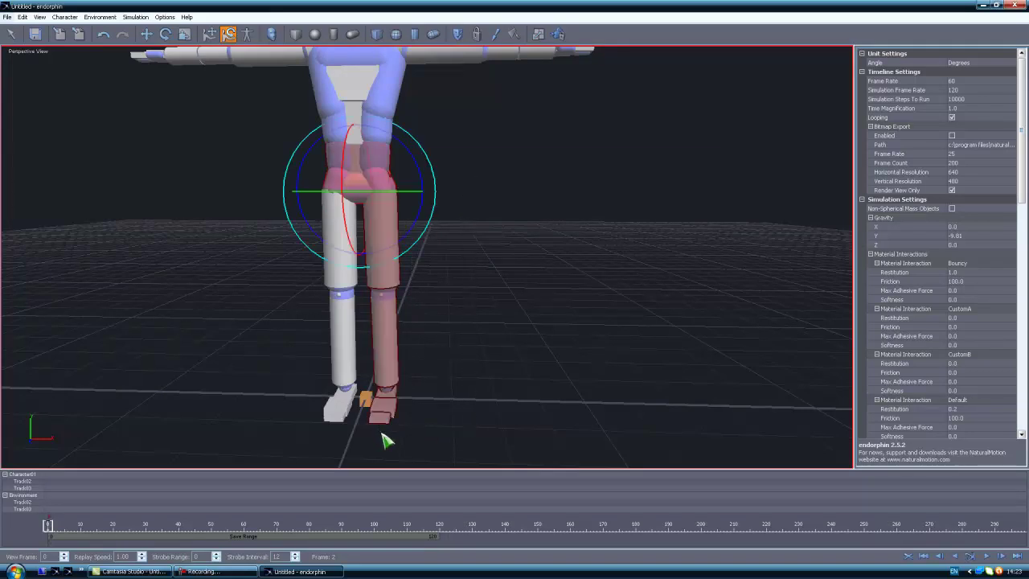
click(448, 291)
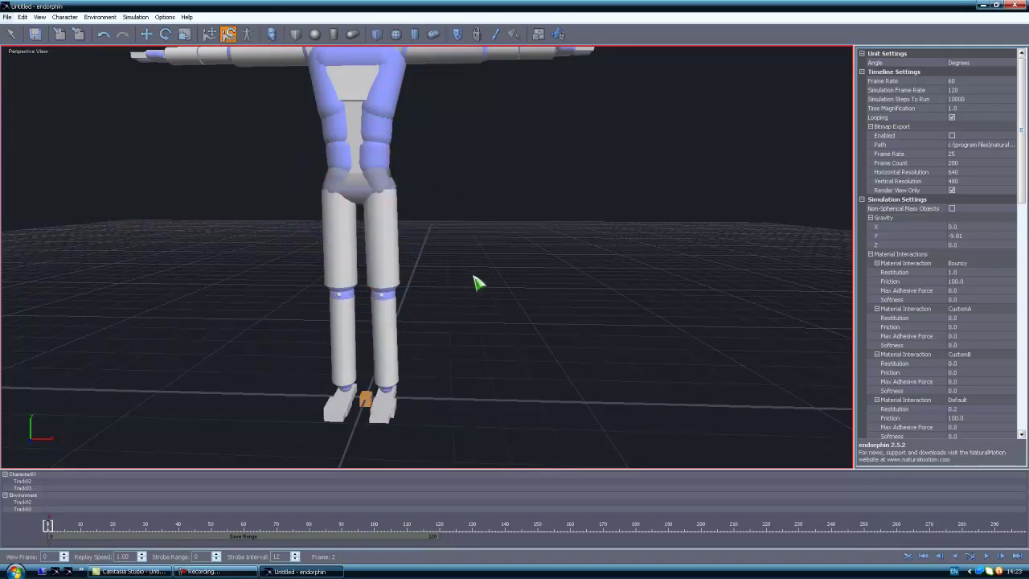
- Select the whole left leg and rotate it forward at the hip until it is about horizontal
drag(485, 247, 390, 448)
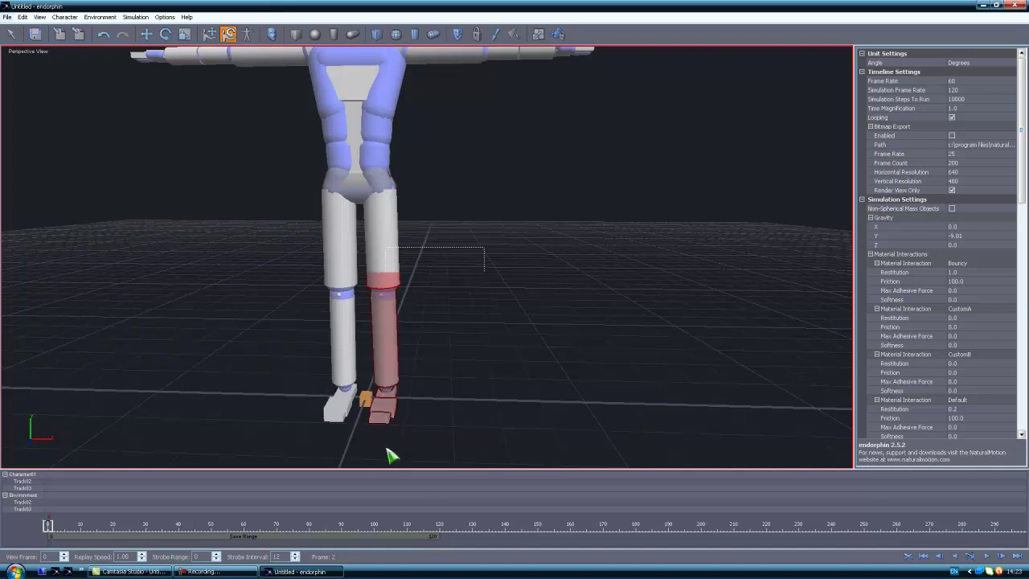
middle_drag(437, 301, 342, 313)
drag(268, 188, 407, 58)
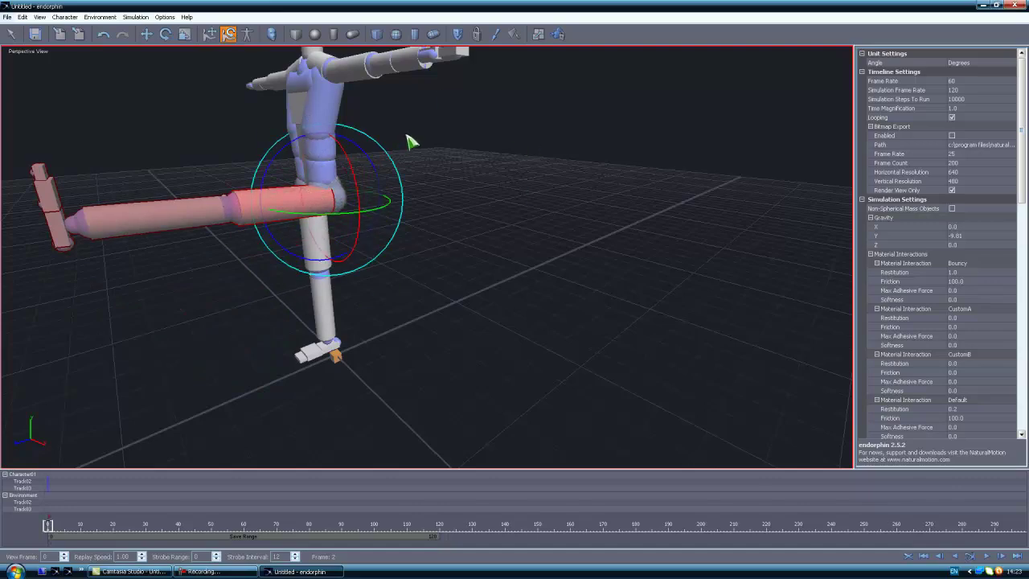
click(378, 229)
- Select the whole right leg and rotate it forward at the hip to match the raised left leg
middle_drag(316, 258, 431, 248)
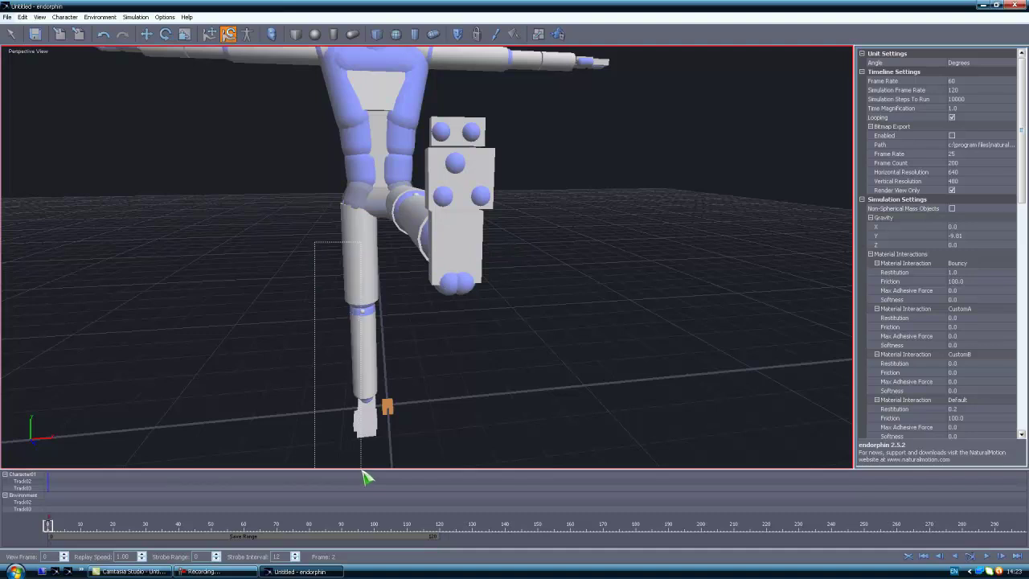
click(378, 227)
drag(358, 250, 355, 44)
middle_drag(488, 277, 392, 297)
drag(304, 165, 302, 265)
click(428, 182)
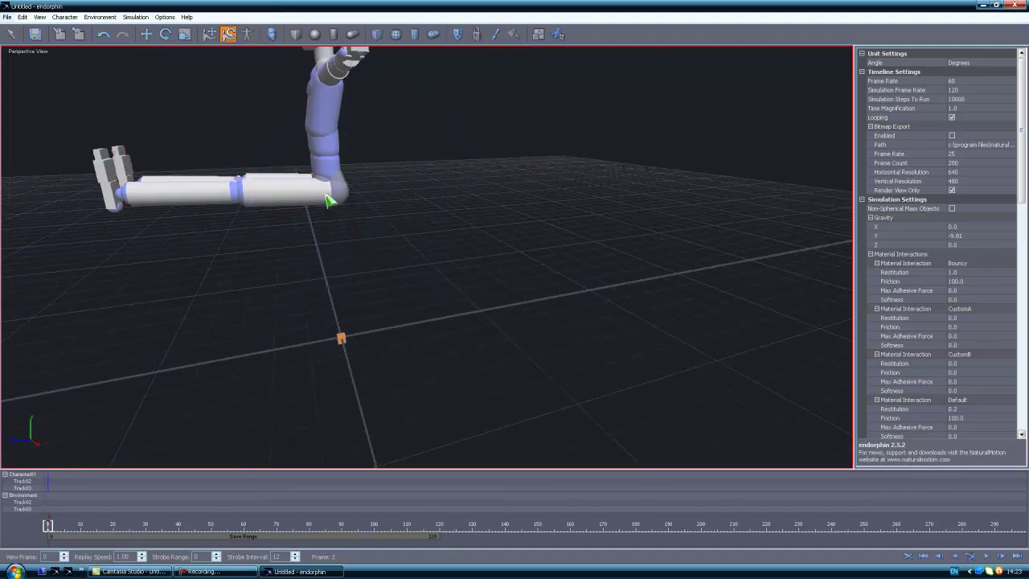
- Select the left lower leg with its foot and bend it down at the knee until it is vertical
middle_drag(299, 208, 291, 236)
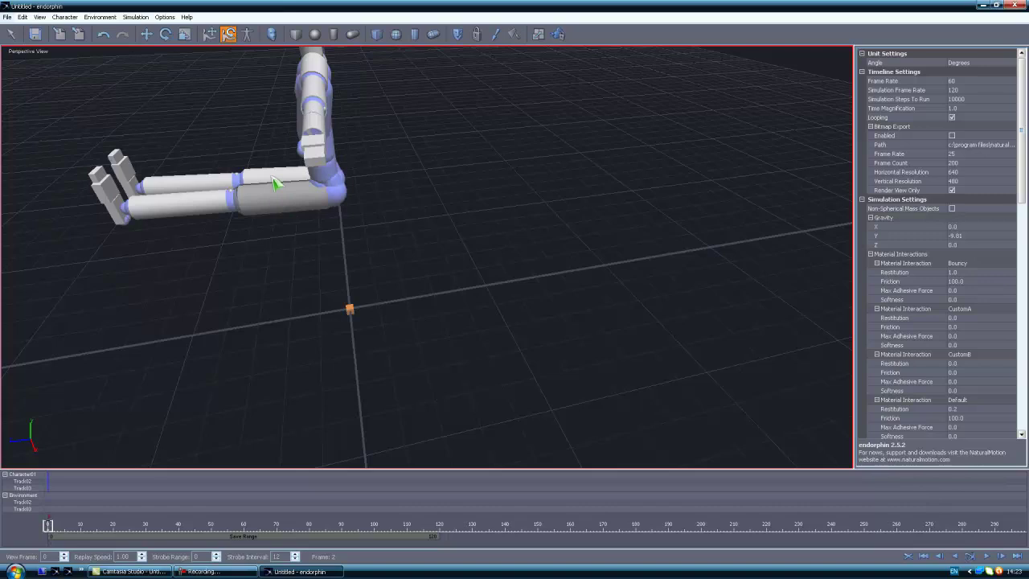
alt+drag(117, 166, 149, 202)
click(99, 207)
click(140, 250)
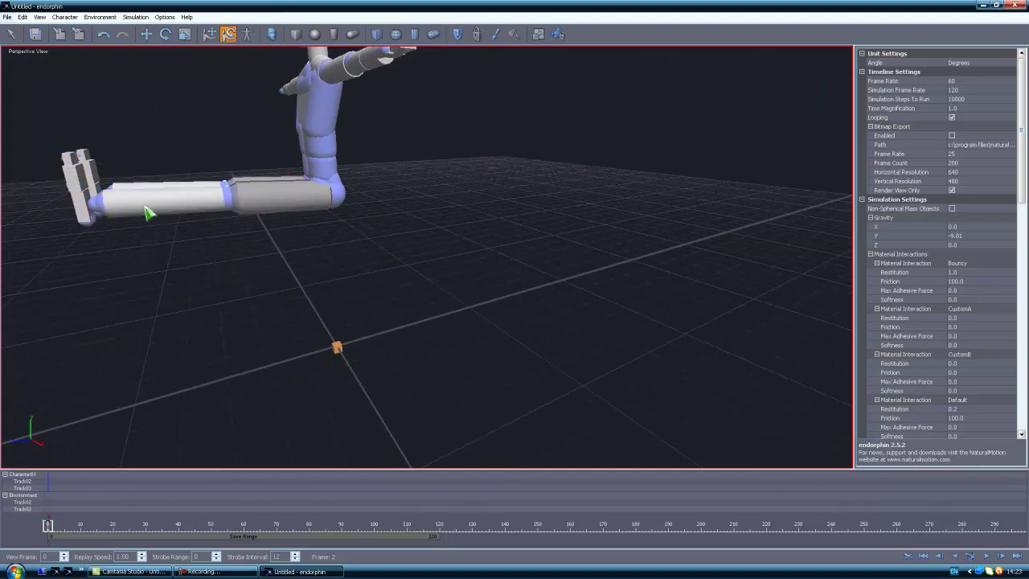
click(149, 199)
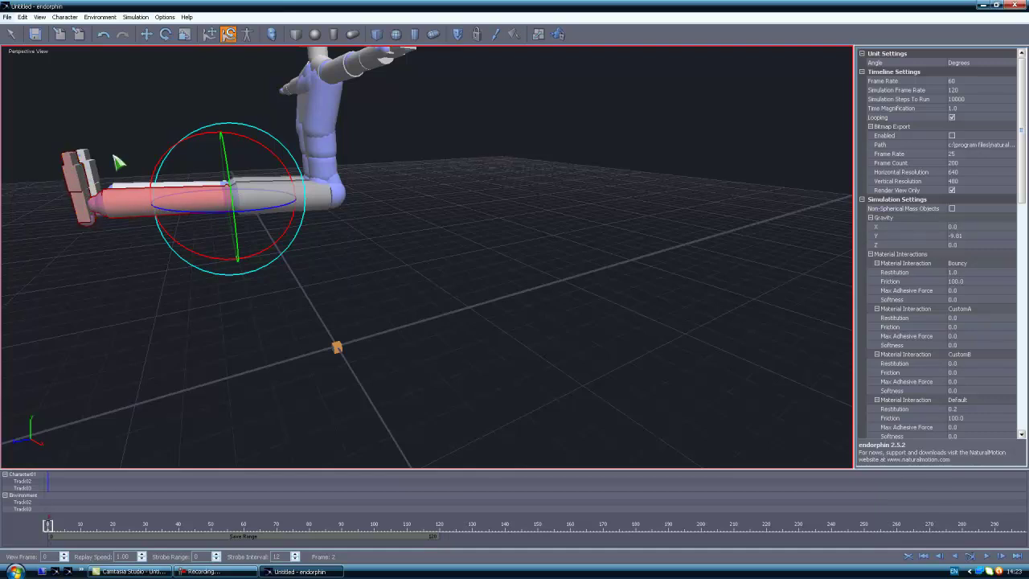
drag(209, 138, 184, 222)
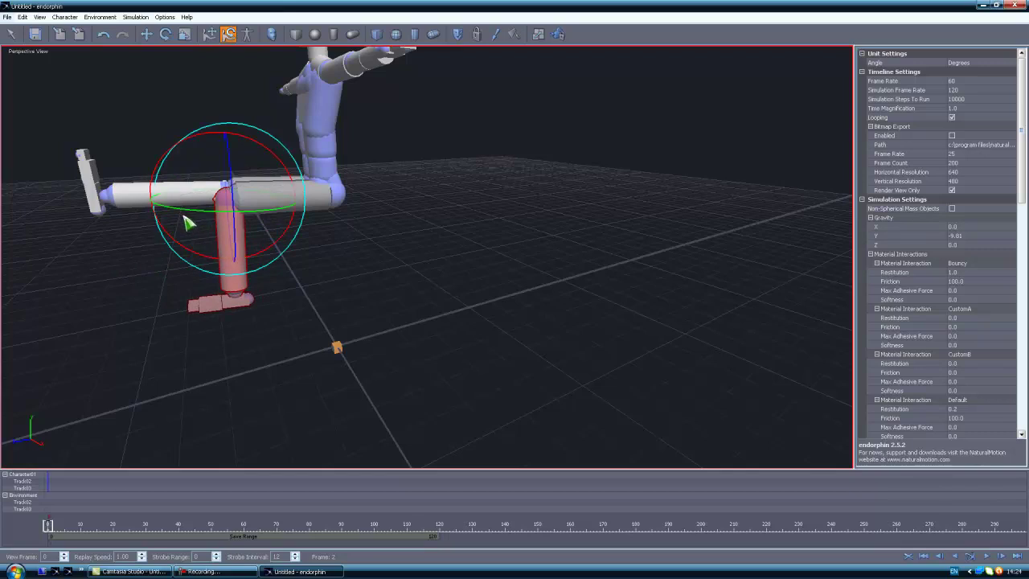
click(378, 210)
- Select the right lower leg together with its foot and bend it down at the knee to match the left
click(136, 183)
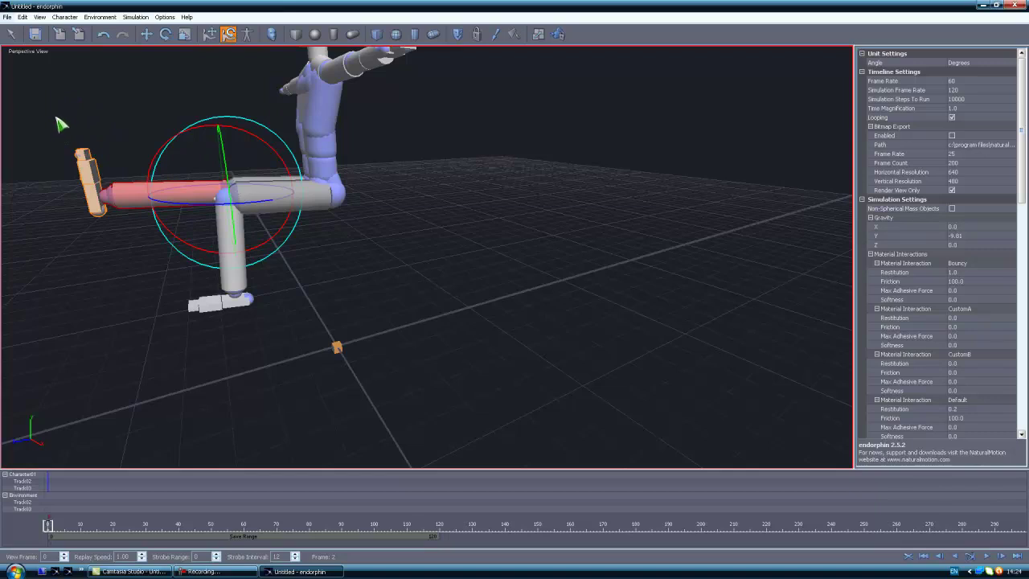
drag(56, 117, 138, 239)
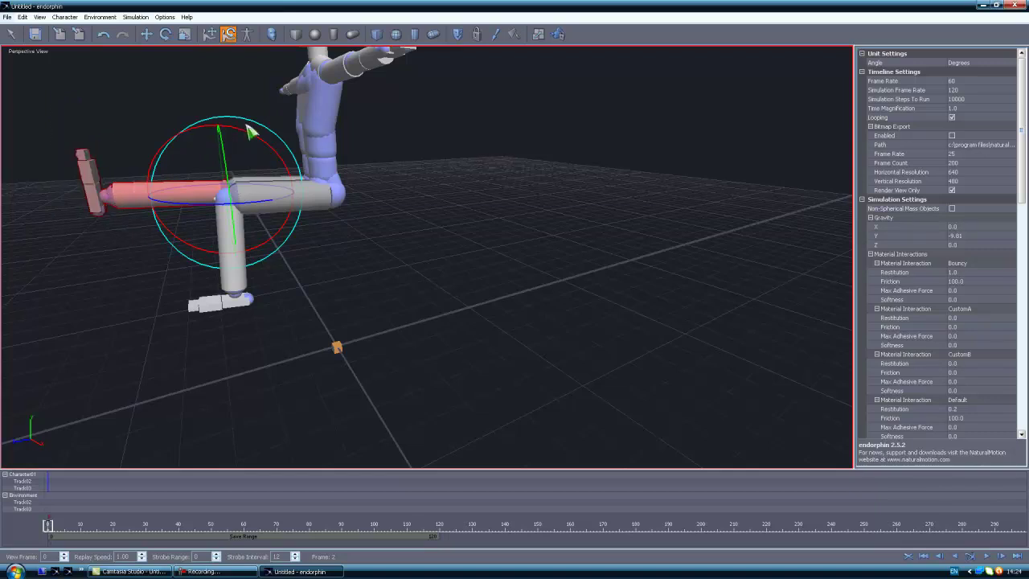
drag(251, 138, 159, 183)
click(358, 245)
- Pick the upper torso, select the left arm and try rotating it forward at the shoulder
mouse_move(315, 233)
middle_down()
mouse_move(363, 223)
mouse_move(326, 227)
middle_up()
alt+drag(330, 233, 427, 266)
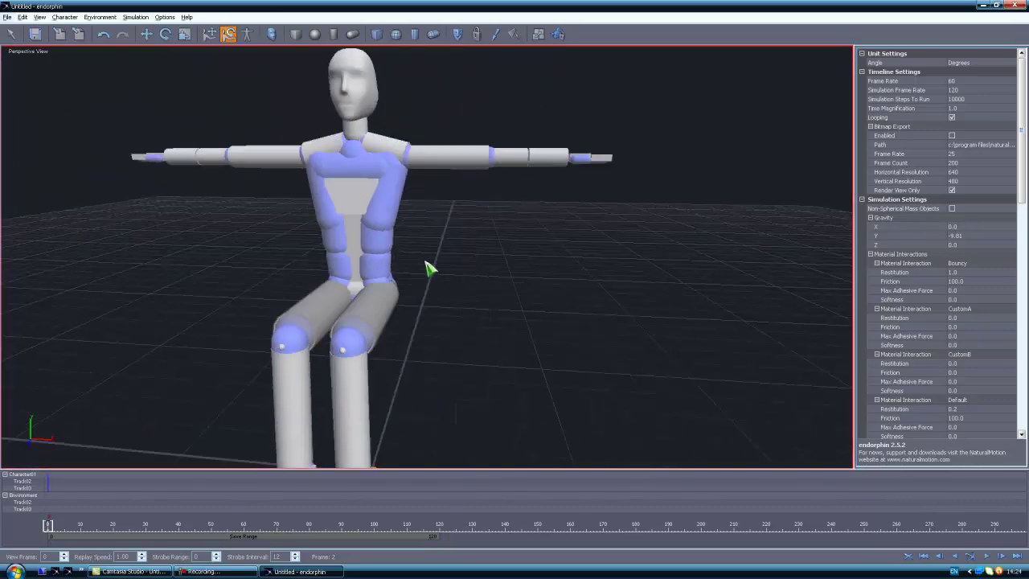
alt+drag(469, 189, 462, 235)
key(t)
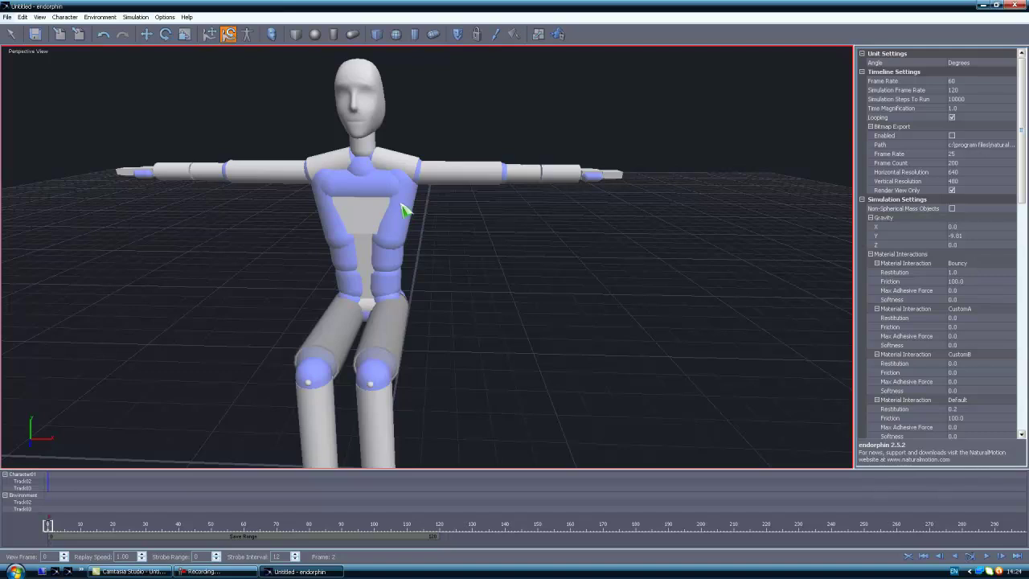
click(401, 205)
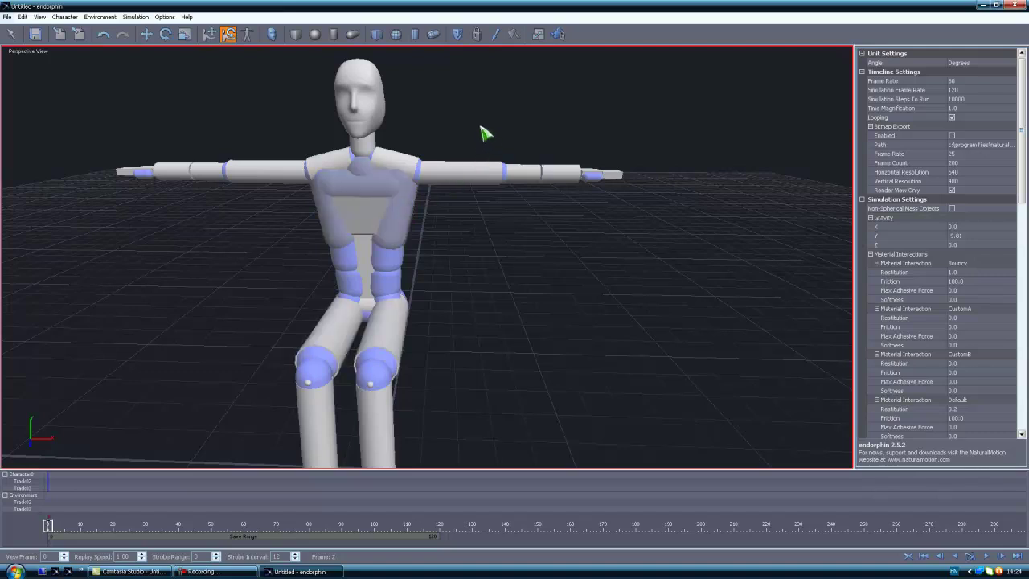
drag(486, 134, 699, 230)
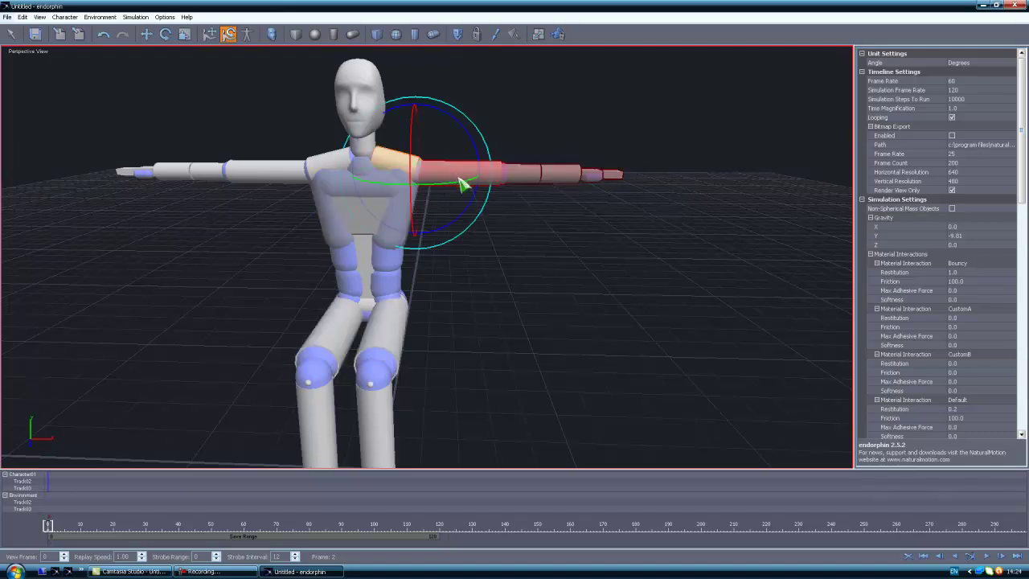
drag(463, 183, 384, 182)
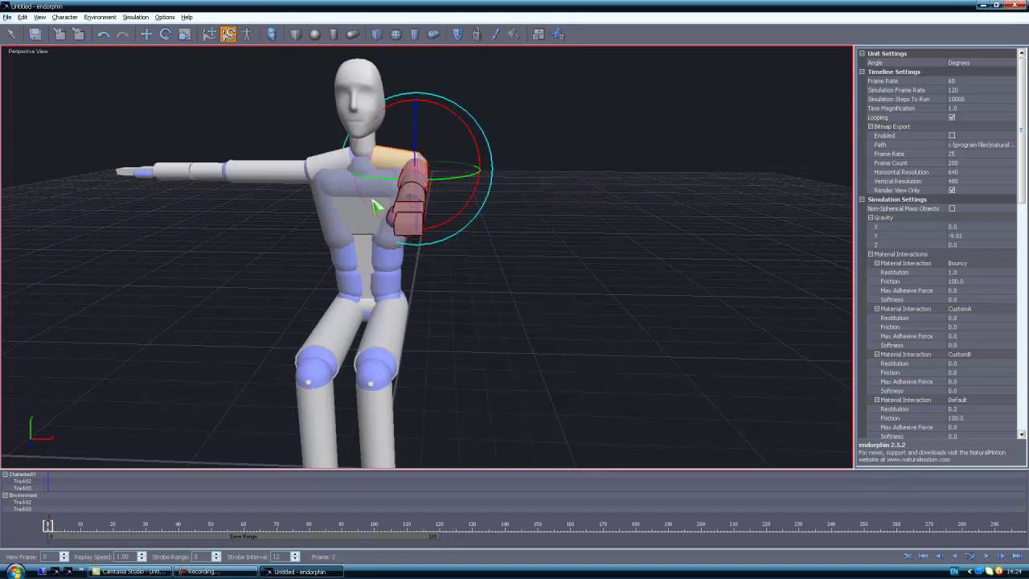
mouse_move(372, 202)
middle_down()
mouse_move(367, 229)
mouse_move(382, 218)
middle_up()
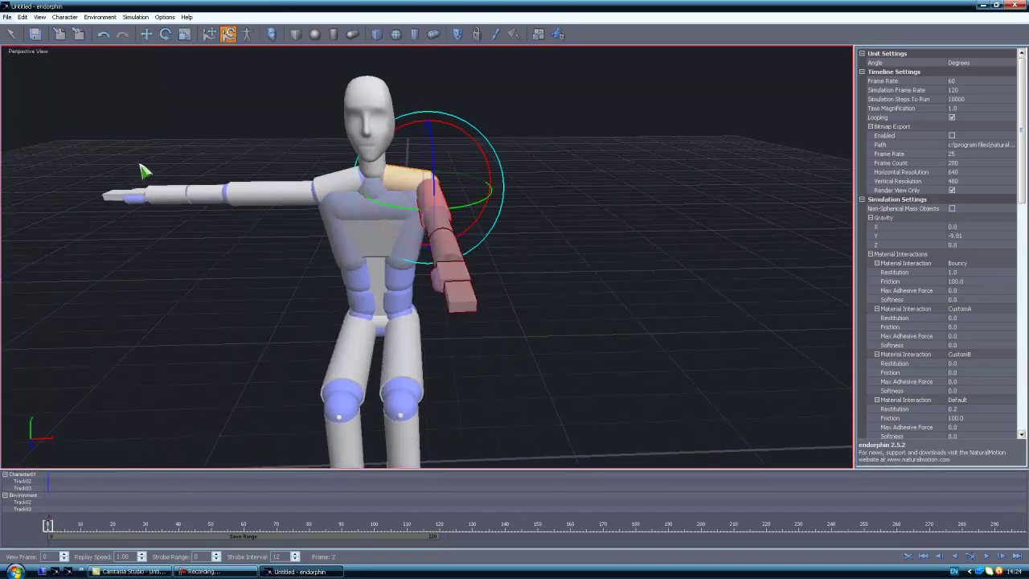
- Select the right arm and try rotating it forward to match the left arm
click(184, 156)
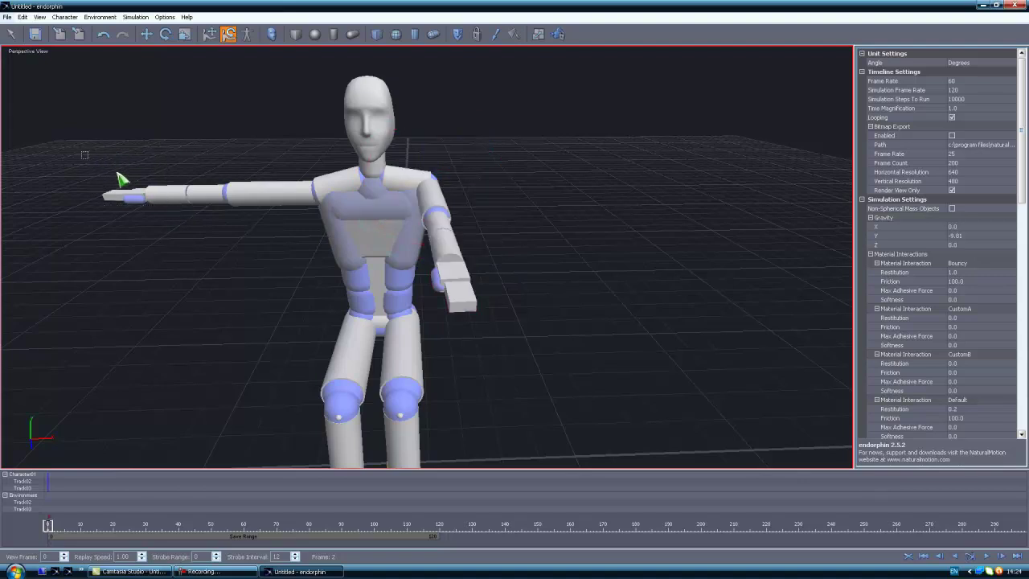
drag(81, 151, 415, 202)
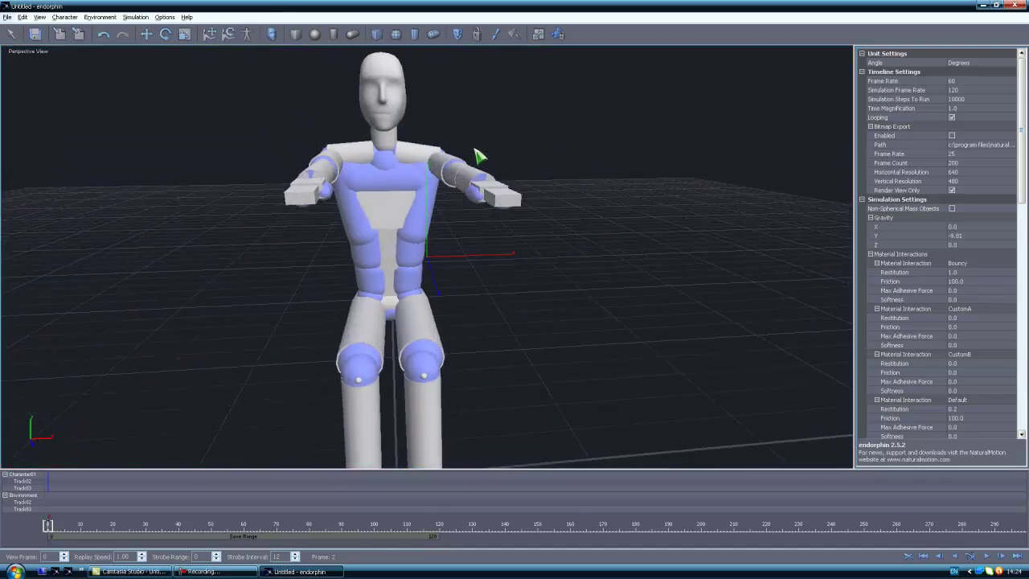
click(319, 145)
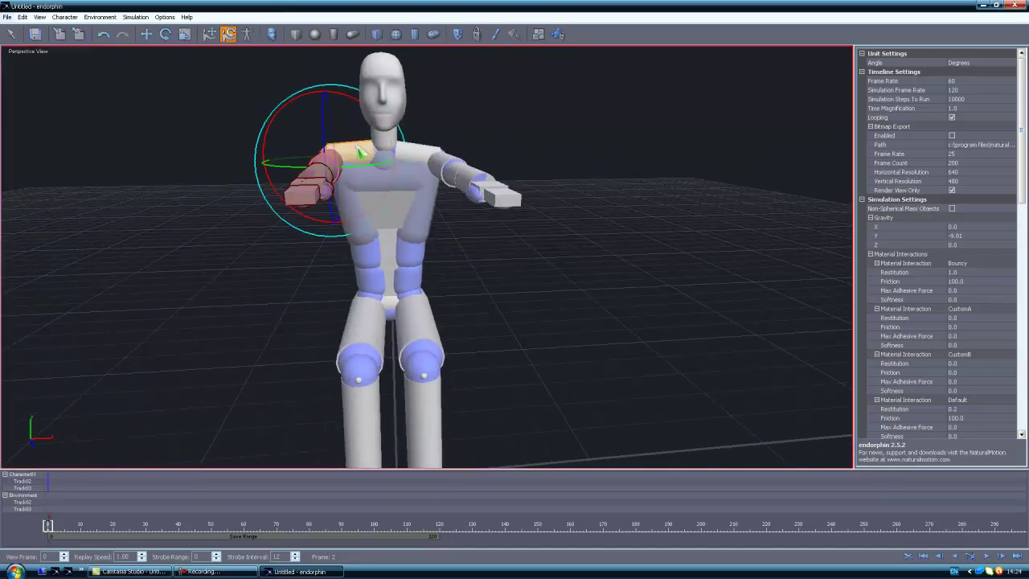
- Undo the forward rotations of both arms
key(ctrl+z)
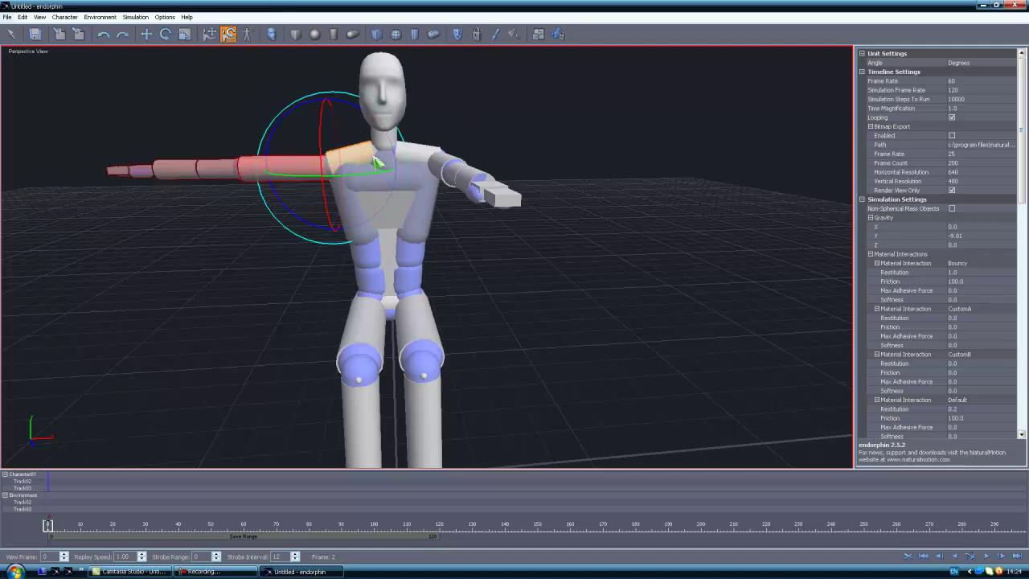
key(ctrl+z)
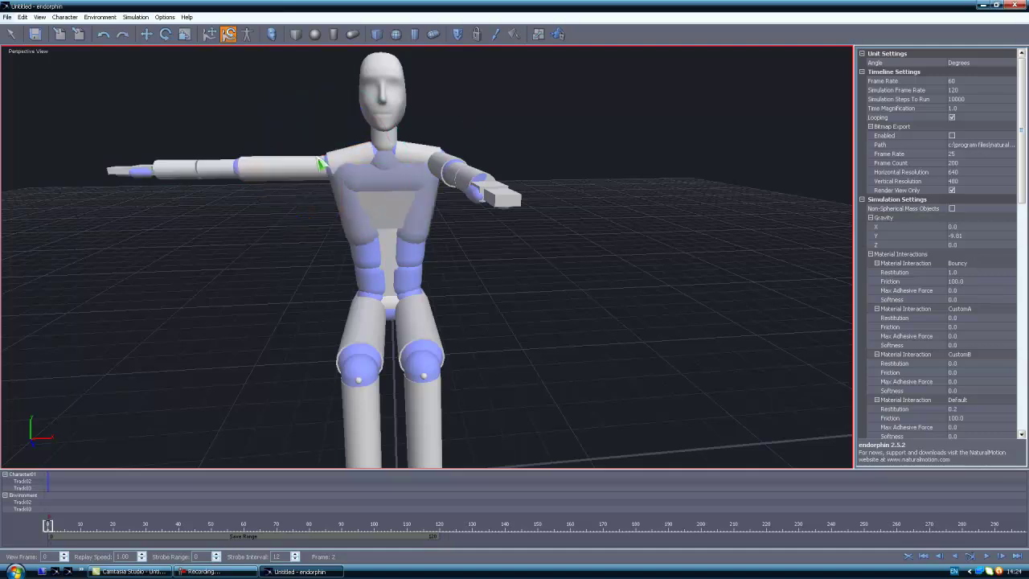
key(ctrl+z)
key(ctrl+z)
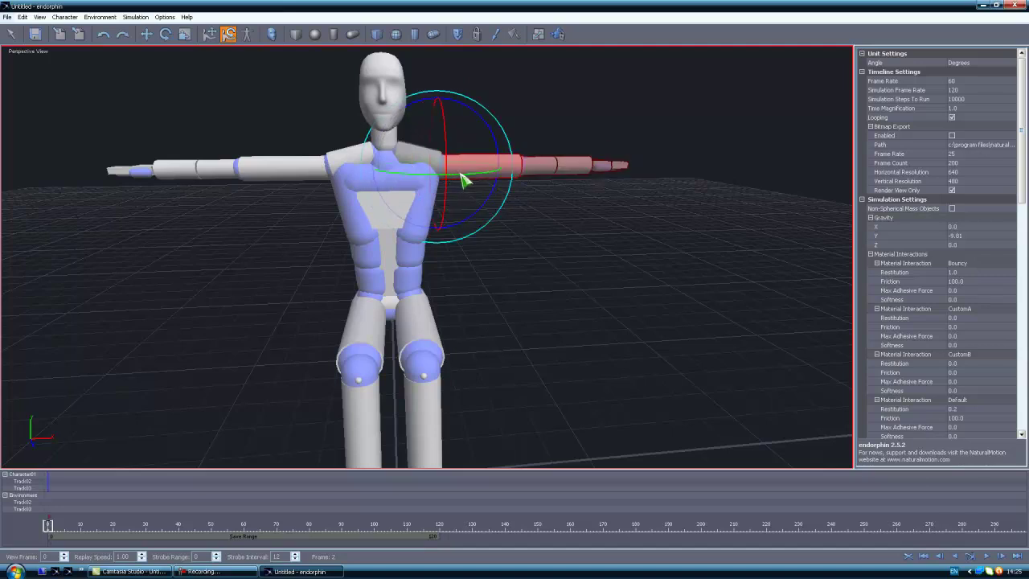
- Rotate the selected left arm forward at the shoulder so it points ahead of the body
drag(464, 180, 386, 176)
drag(382, 170, 383, 172)
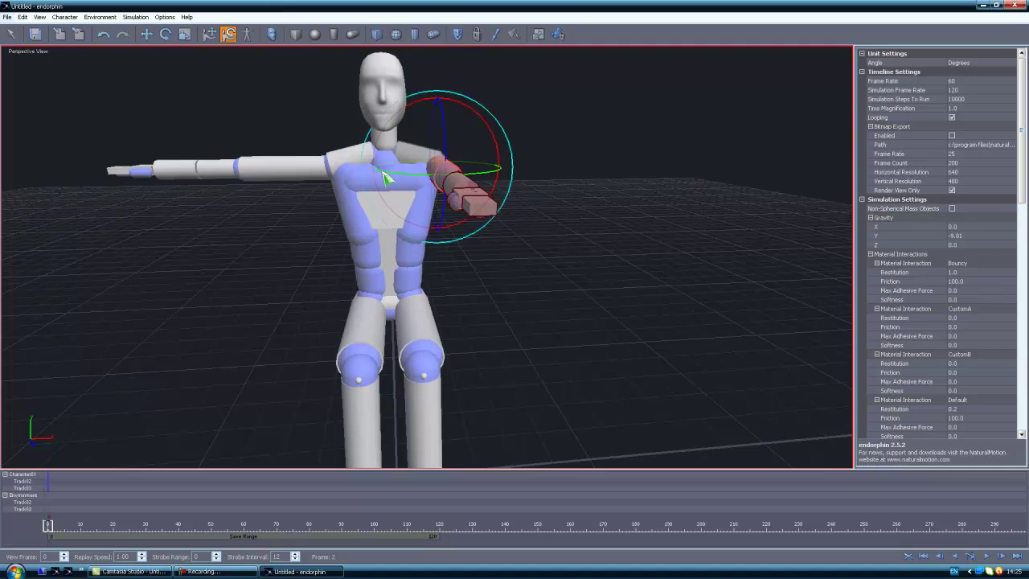
- Rotate the right arm forward at the shoulder so it points ahead of the body, parallel to the left arm
middle_drag(372, 202, 370, 223)
click(314, 179)
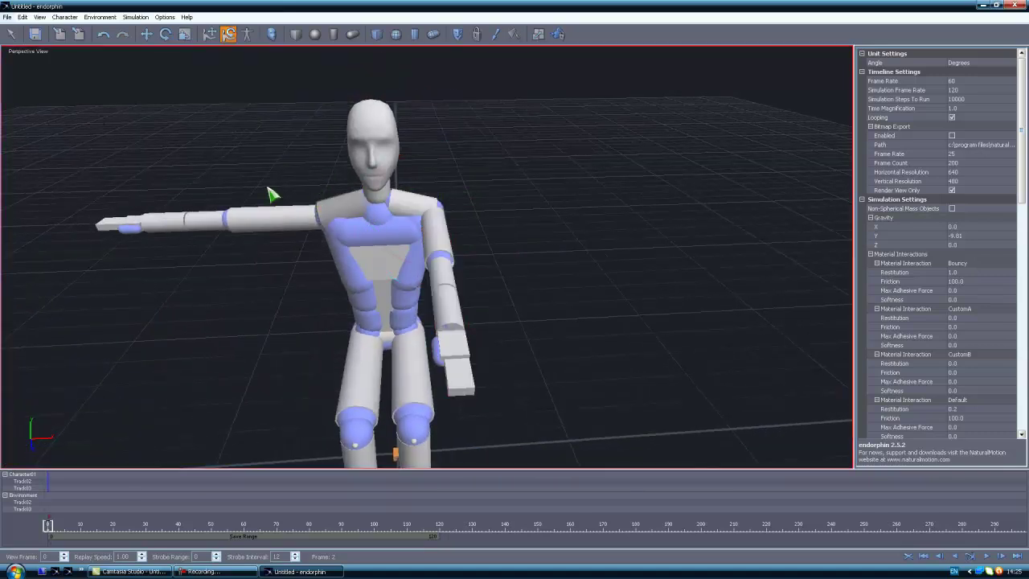
drag(78, 177, 443, 228)
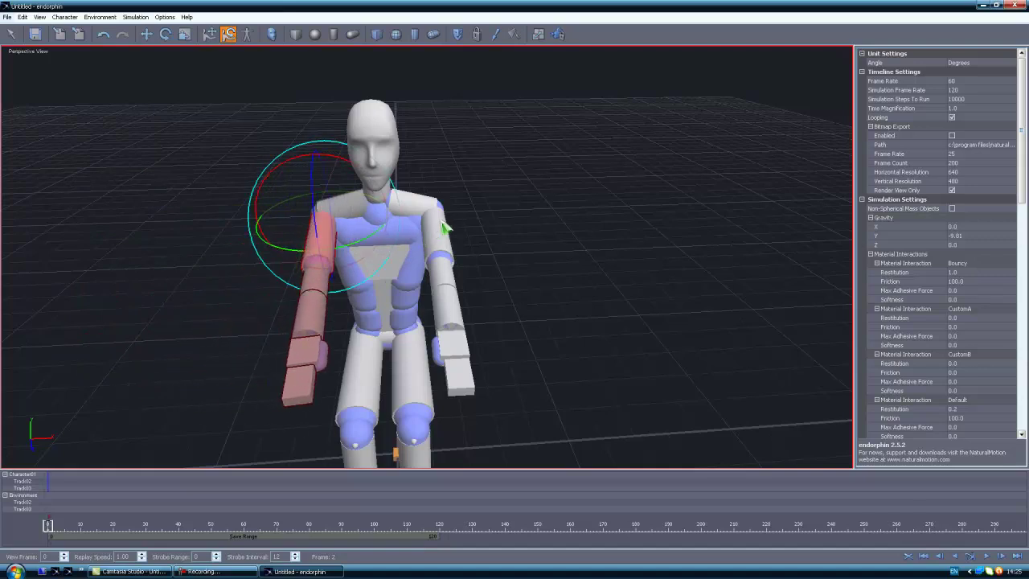
click(509, 198)
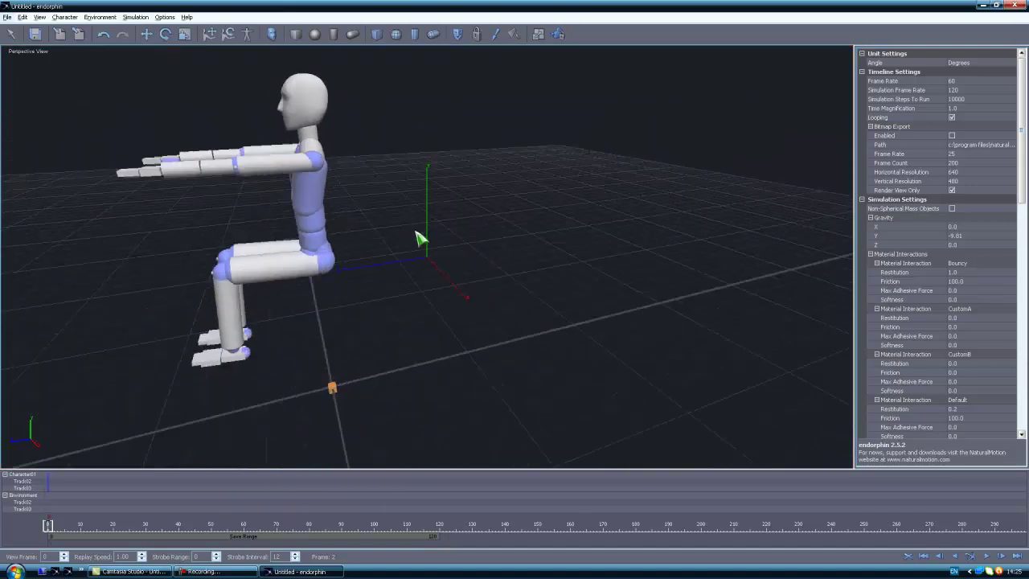
middle_drag(416, 233, 415, 213)
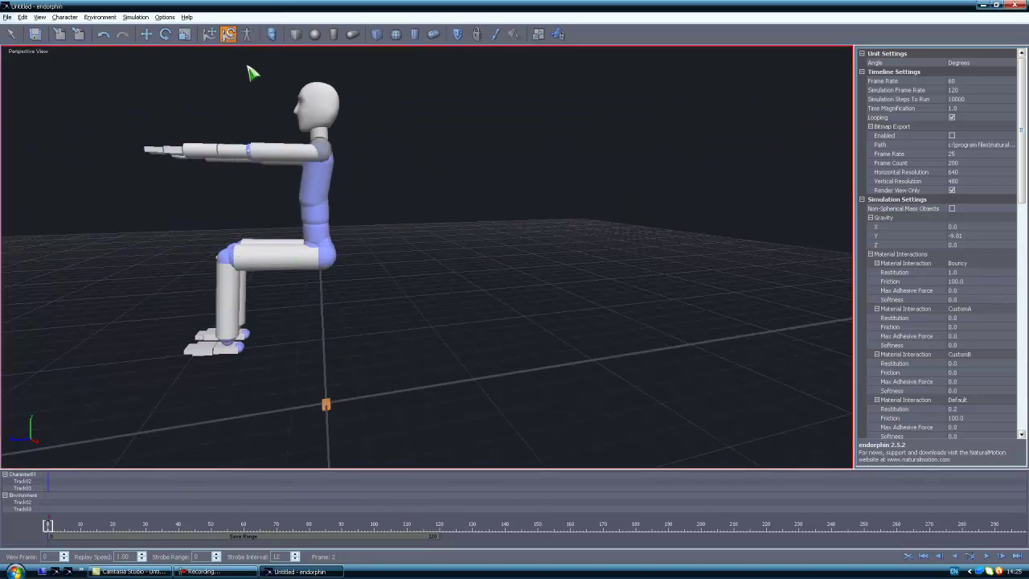
alt+drag(369, 184, 381, 203)
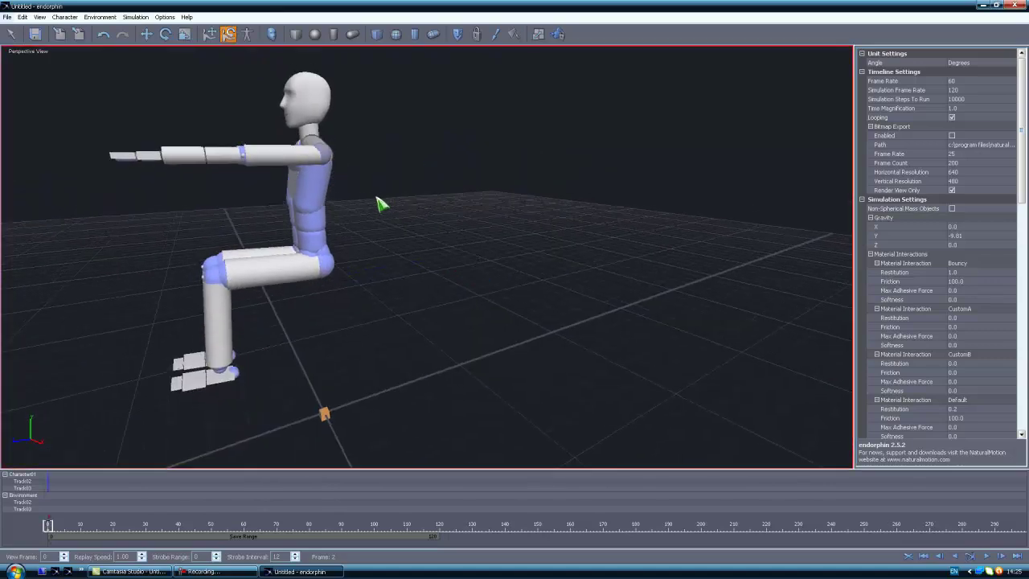
alt+drag(299, 290, 345, 280)
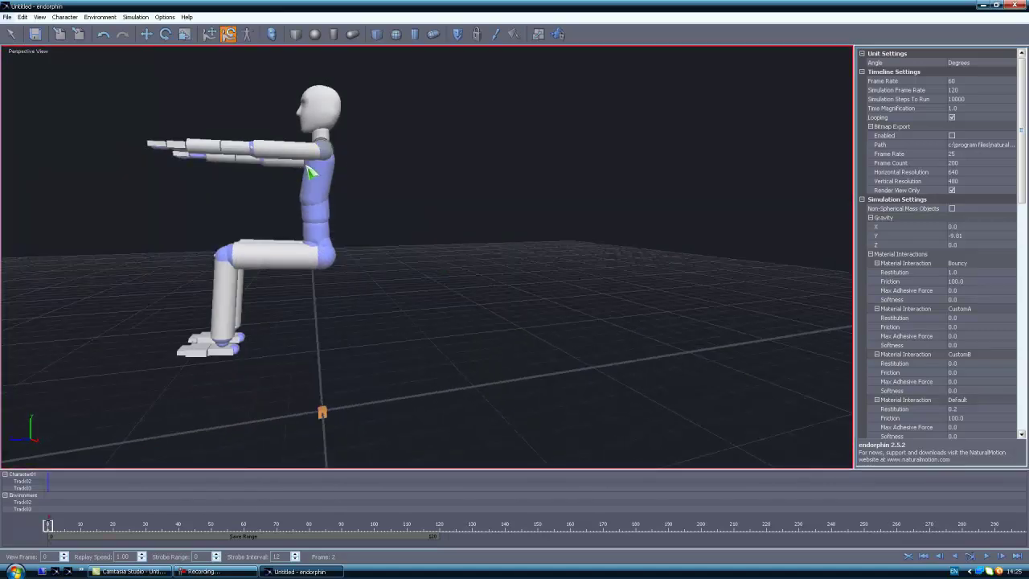
- Simulate the seated pose twice, stopping each run and returning the timeline to frame 0
key(space)
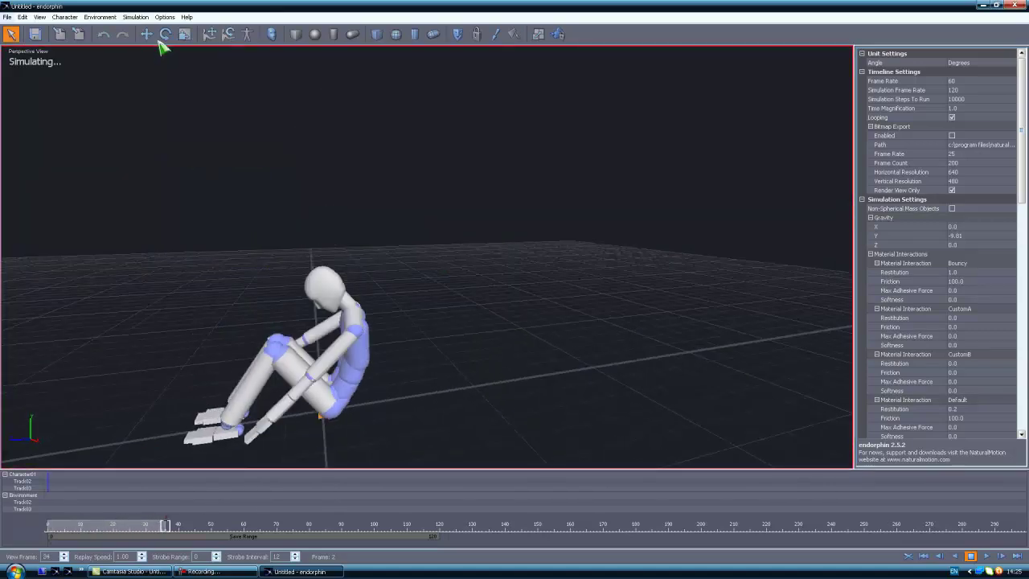
key(space)
drag(78, 525, 6, 530)
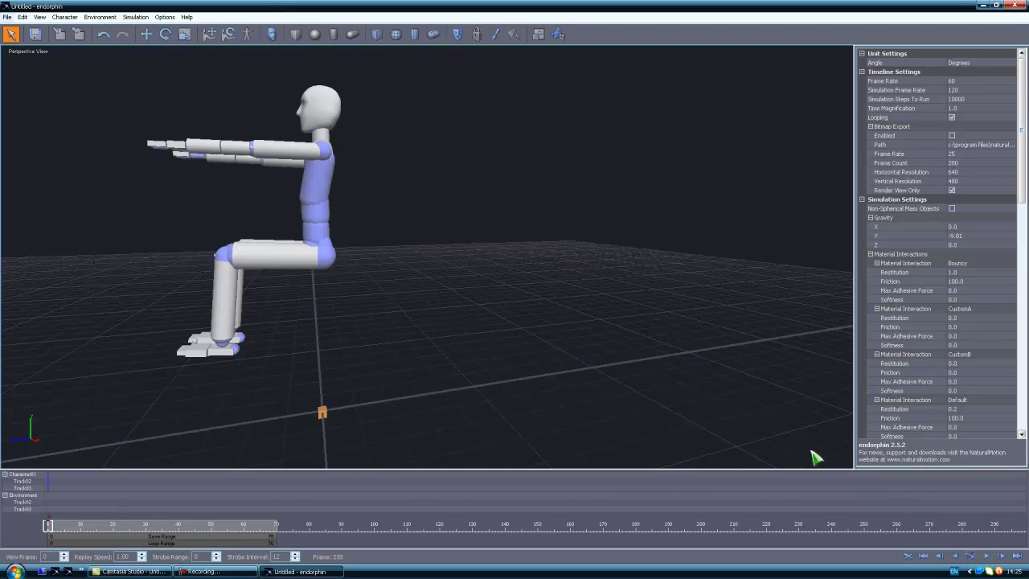
click(962, 555)
middle_drag(277, 263, 290, 249)
key(space)
key(space)
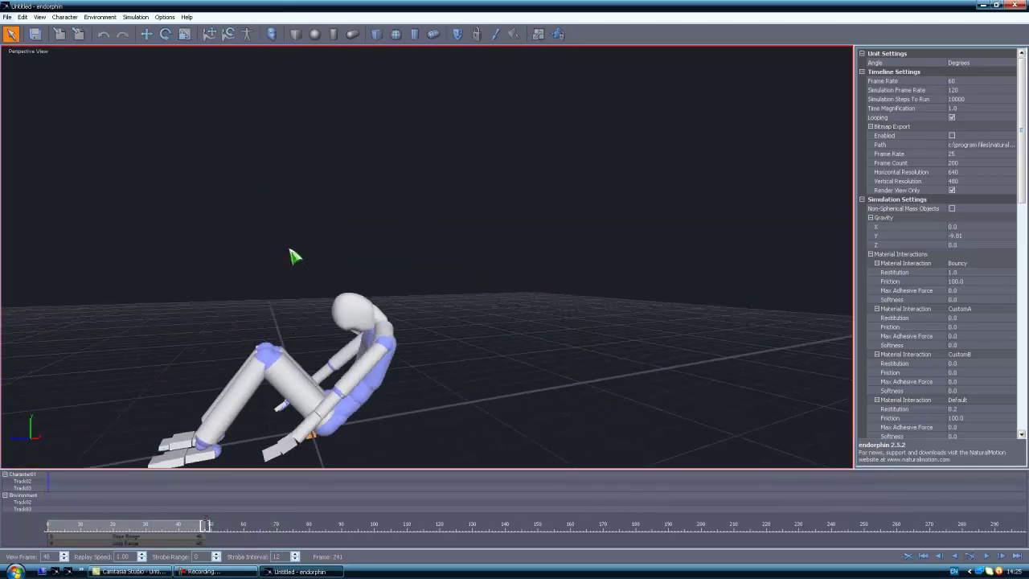
drag(67, 526, 1, 511)
- Select the left lower leg with its foot and try rotating them at the knee with the pose rotation tool
middle_drag(163, 335, 181, 320)
alt+drag(184, 325, 246, 272)
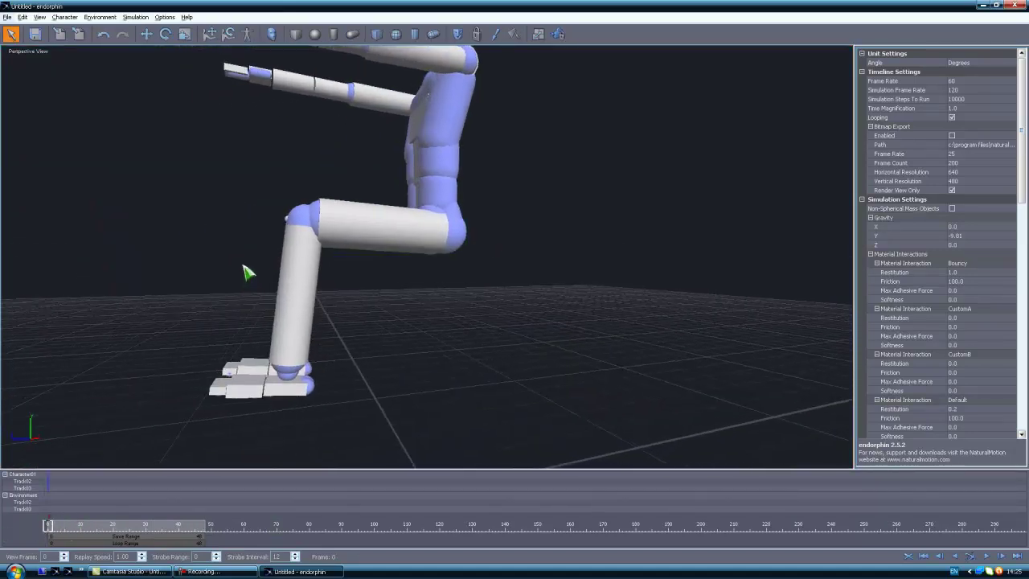
click(228, 34)
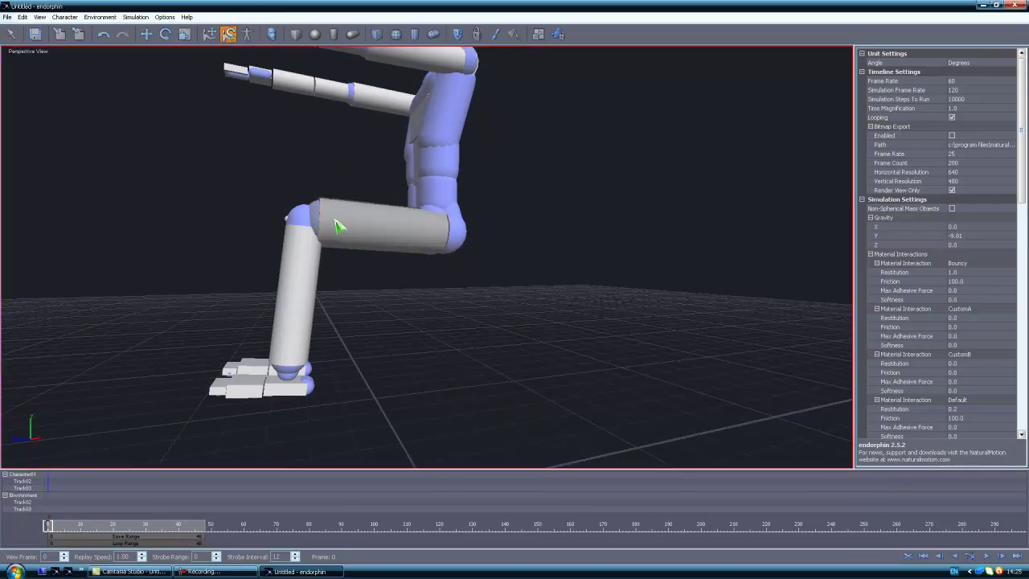
alt+drag(298, 171, 315, 223)
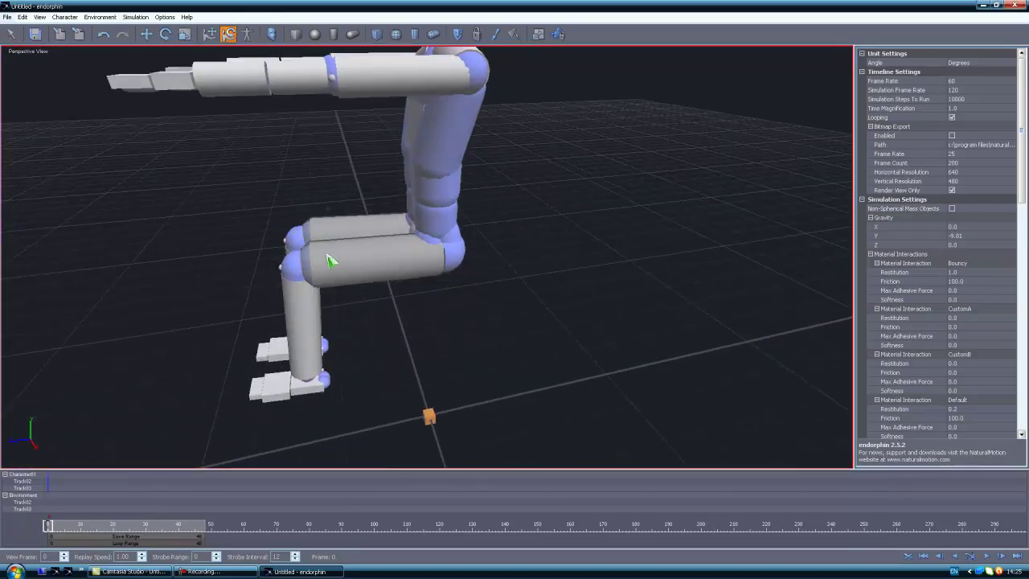
alt+drag(239, 216, 243, 153)
click(307, 273)
ctrl+click(283, 390)
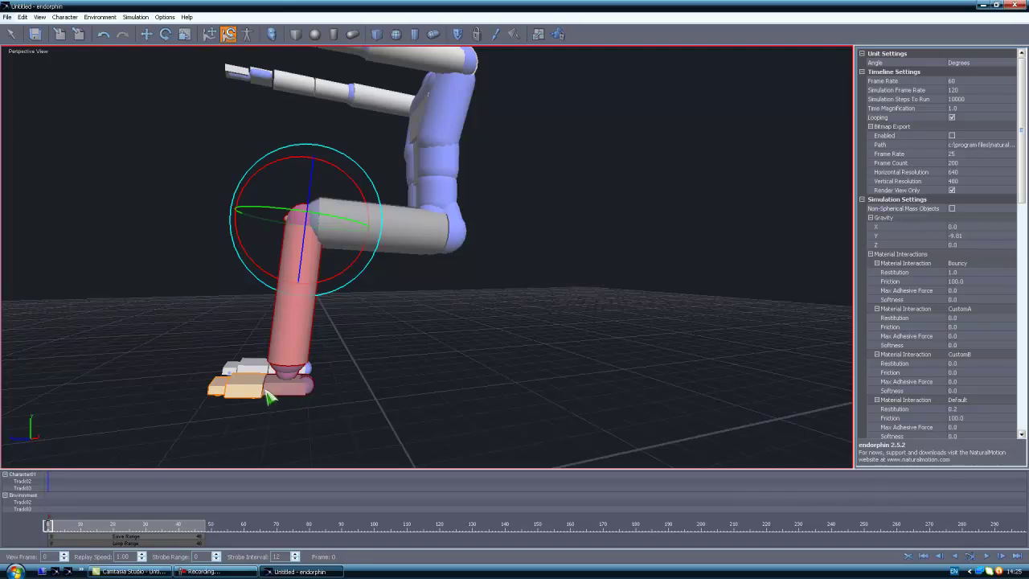
ctrl+click(251, 389)
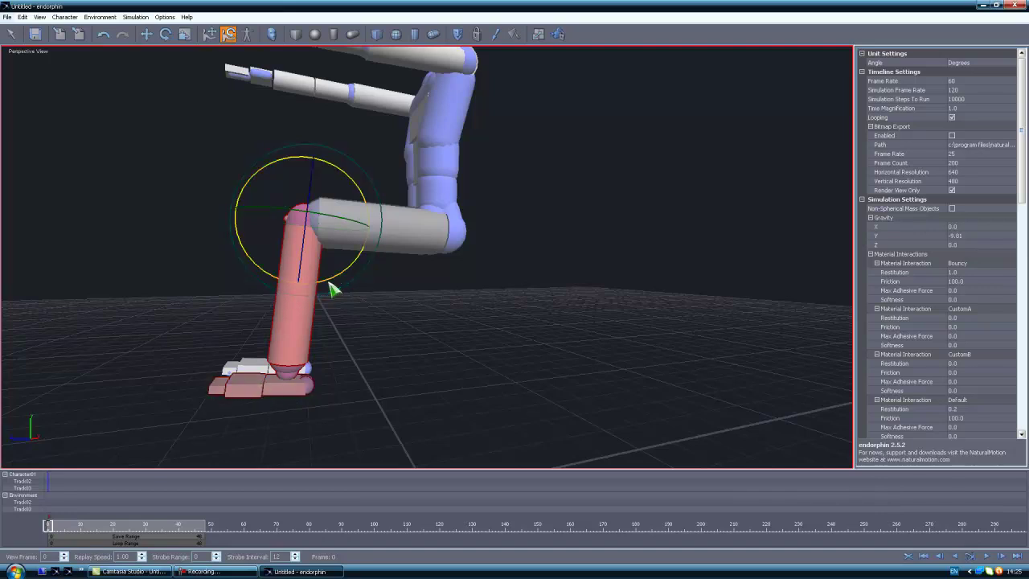
drag(333, 292, 340, 295)
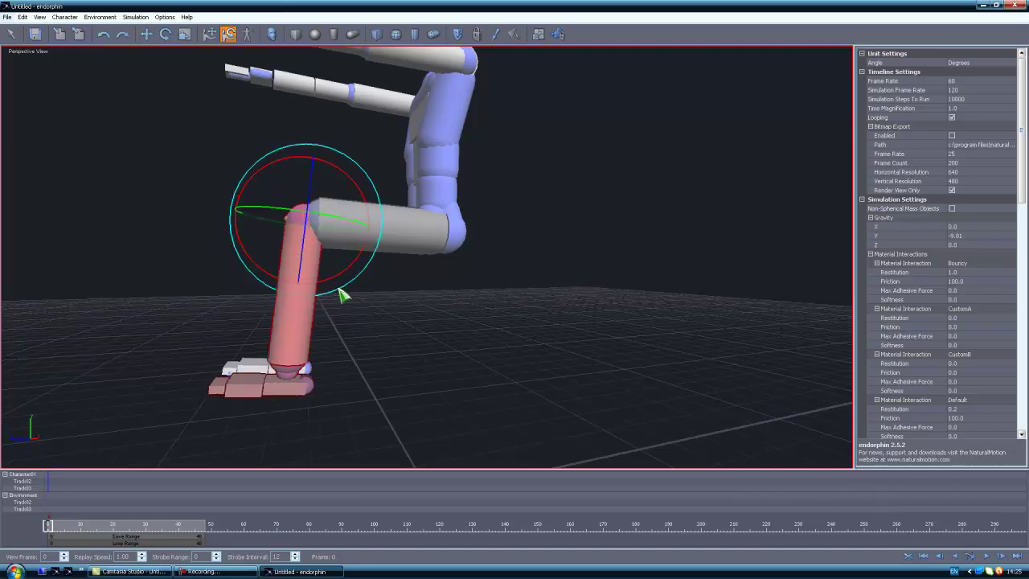
- Pull the left foot slightly backward with the pose move tool, then try adjusting its angle with the pose rotation tool
click(272, 391)
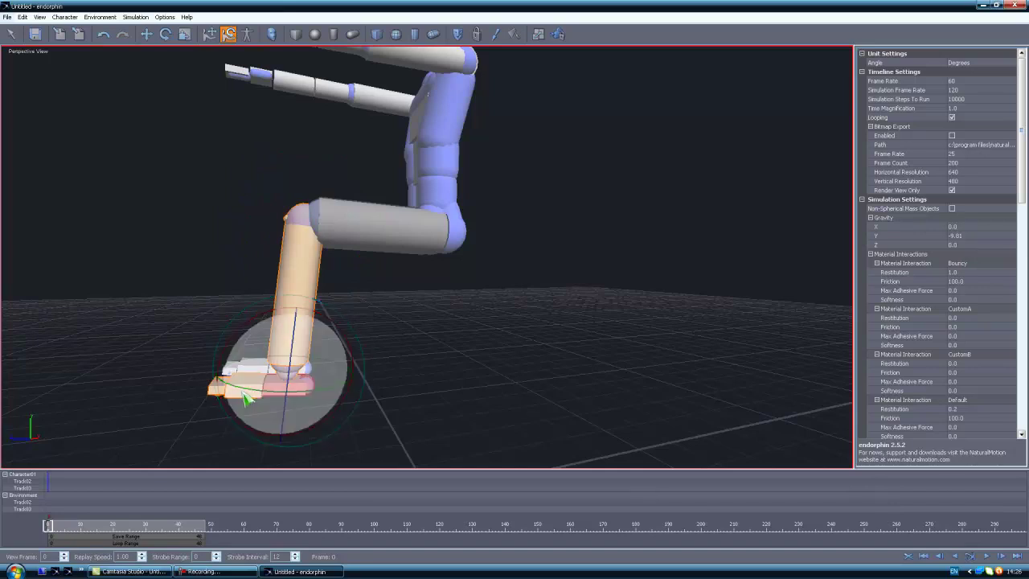
click(210, 36)
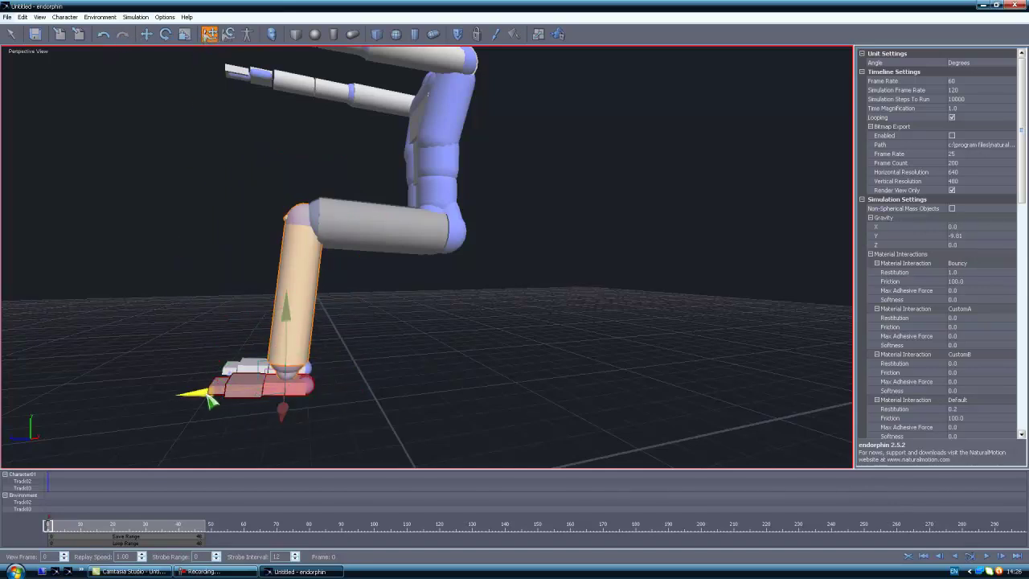
drag(203, 386, 239, 396)
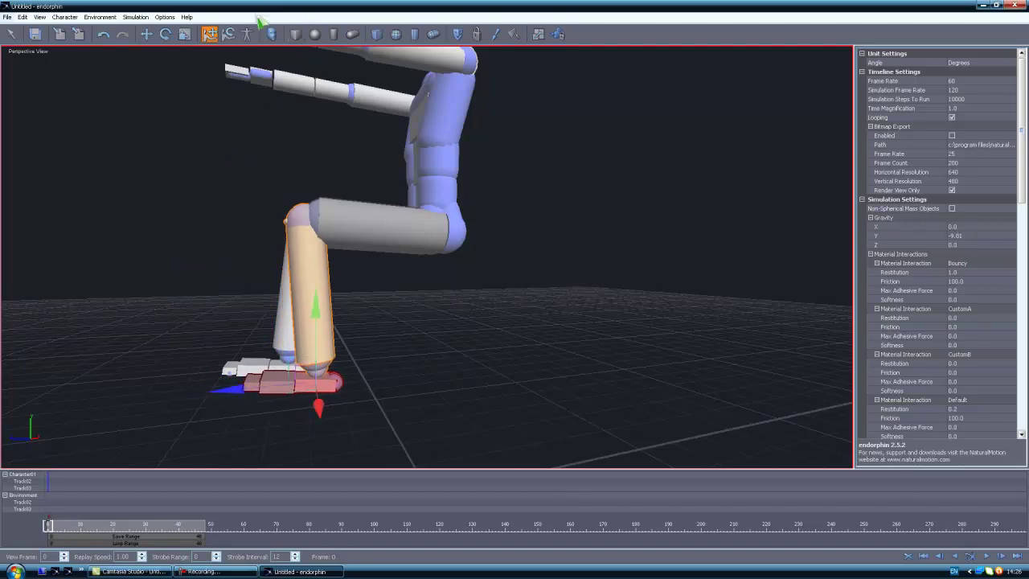
click(229, 34)
drag(283, 317, 279, 321)
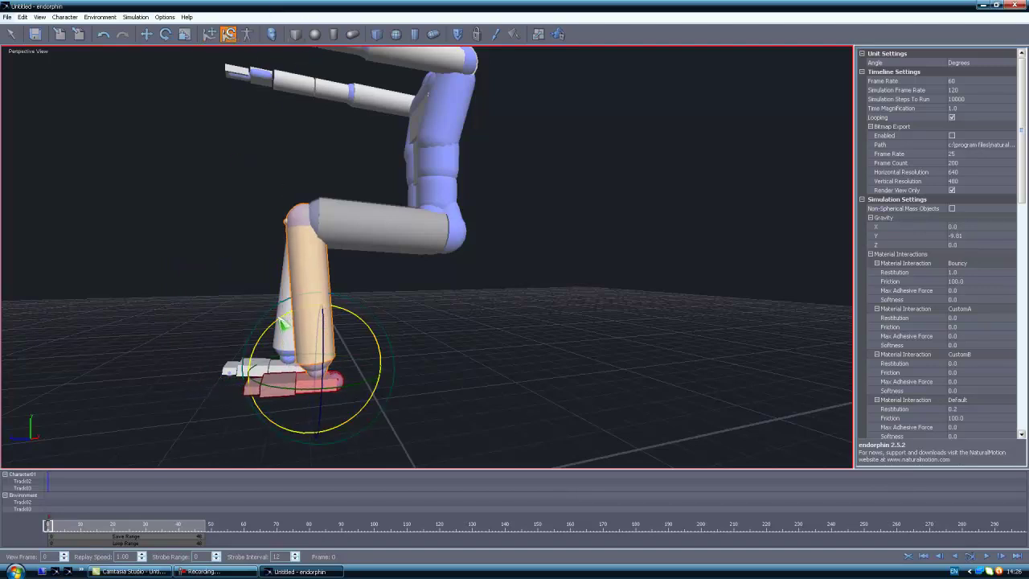
click(414, 311)
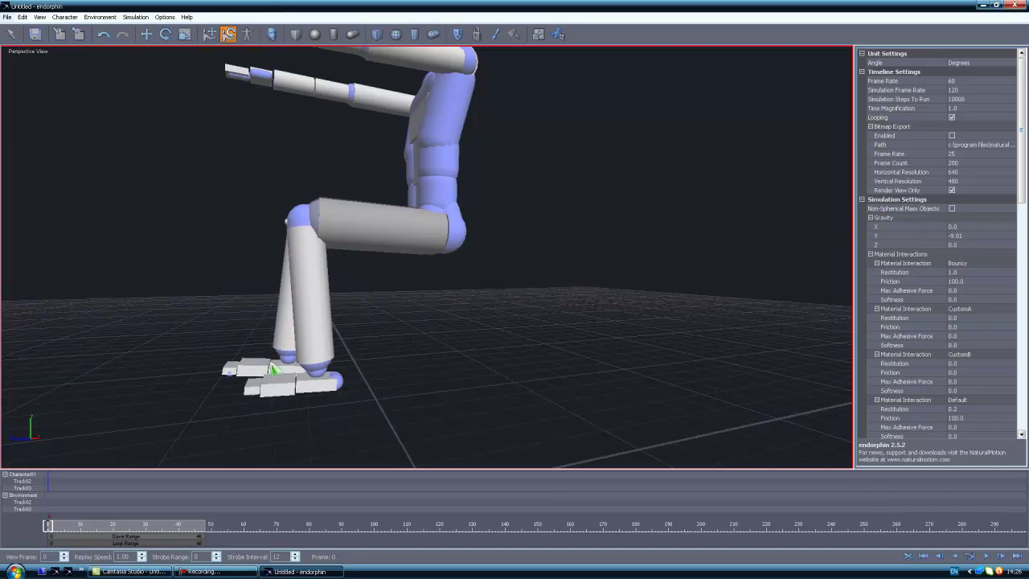
- Pull the right foot backward with the pose move tool to match the position of the left foot
click(277, 376)
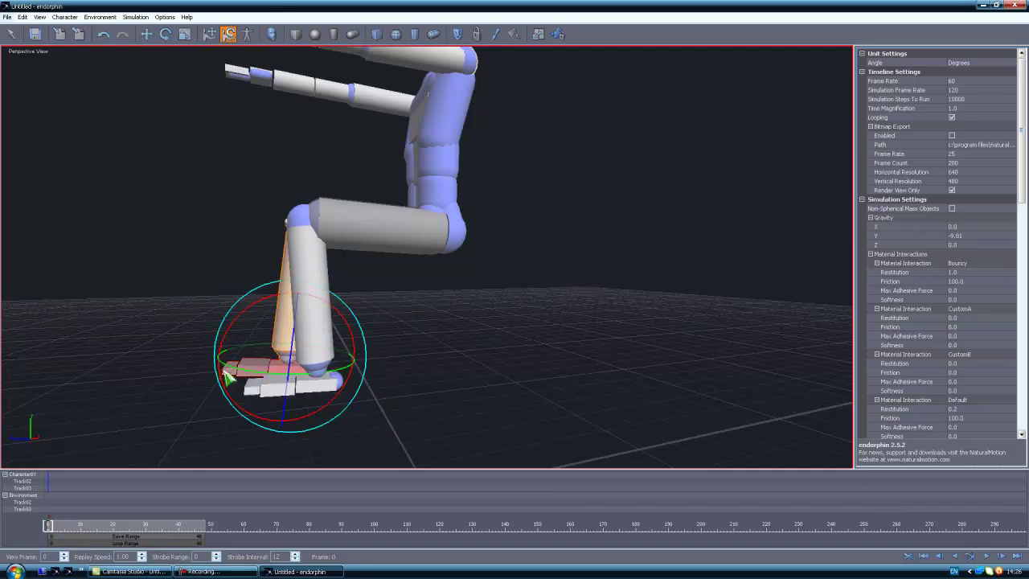
click(209, 34)
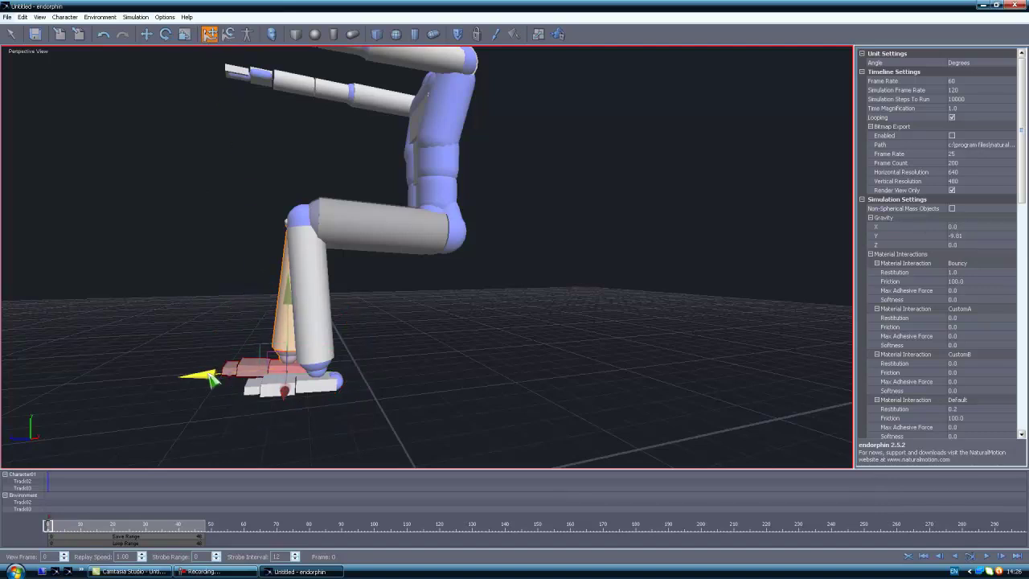
drag(208, 374, 236, 377)
click(229, 34)
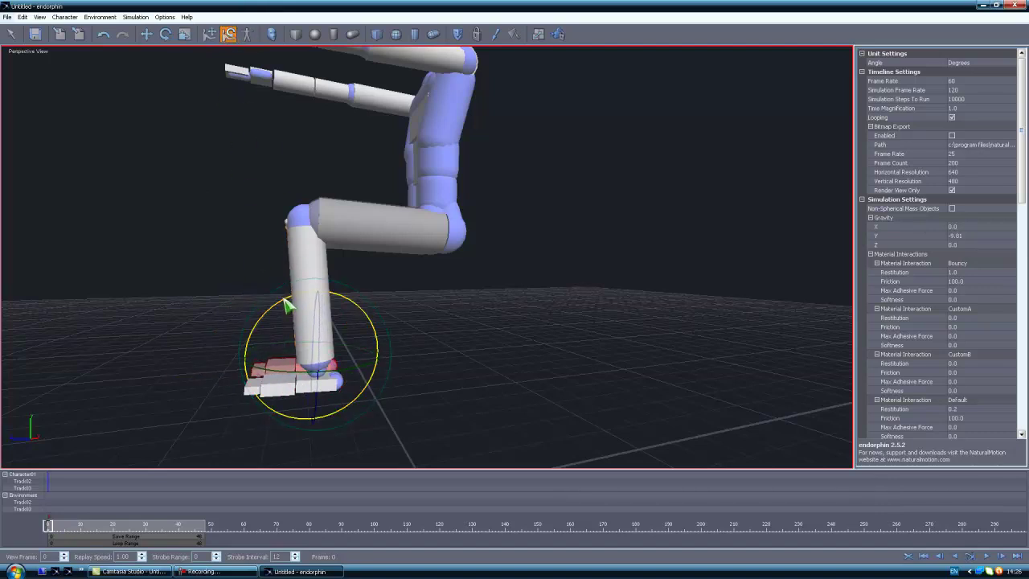
click(391, 298)
- Select the whole character with the Move tool and lower it to a Y position of about -0.46, bringing the feet toward the ground
alt+drag(388, 289, 353, 285)
alt+right_drag(353, 286, 370, 217)
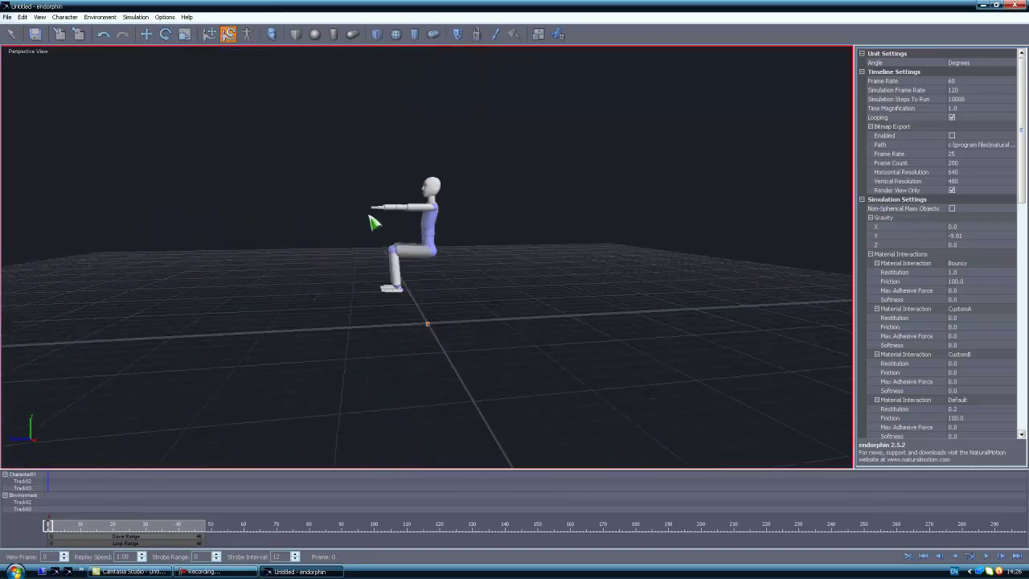
scroll(480, 273, up, 4)
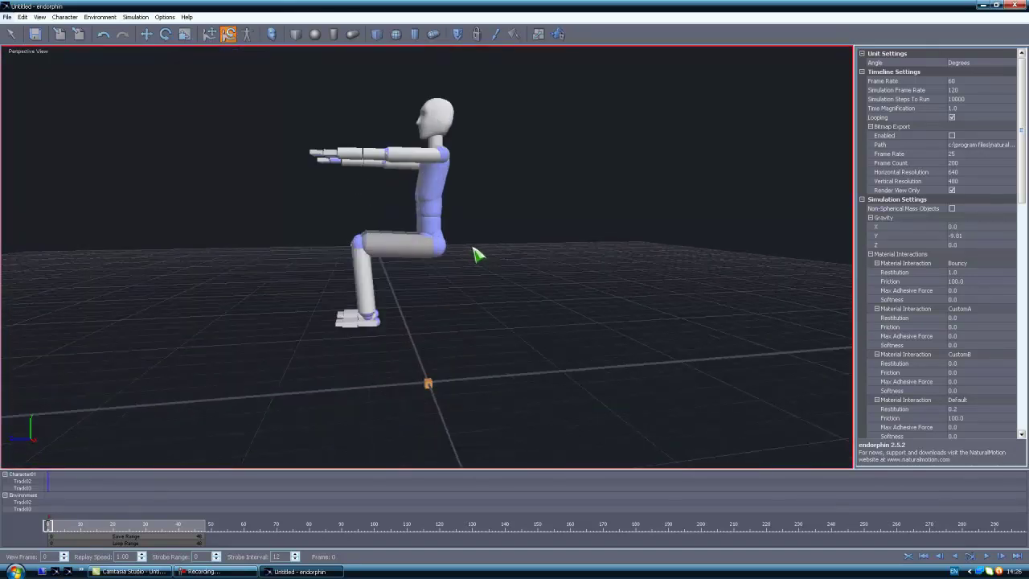
scroll(458, 214, up, 3)
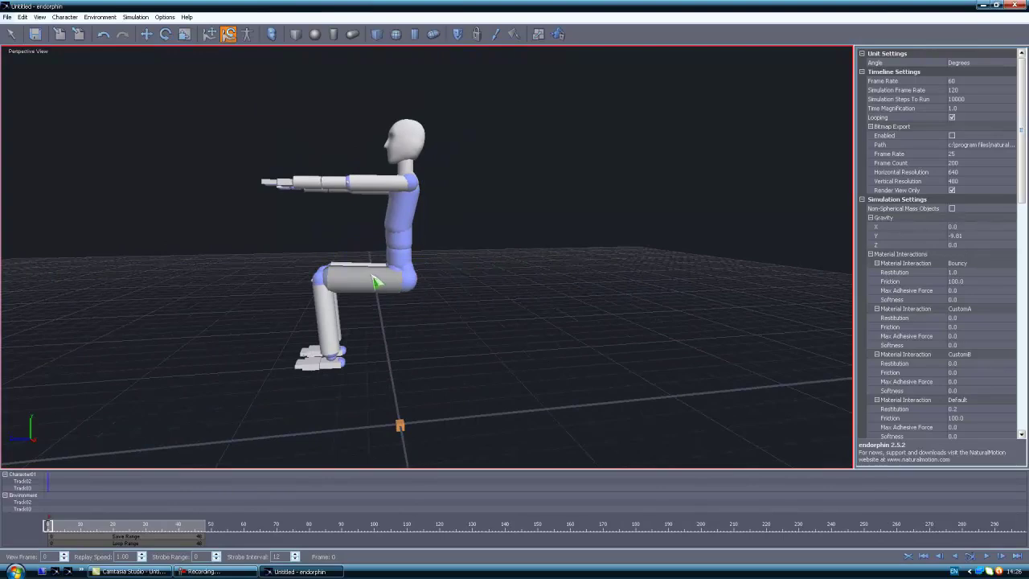
mouse_move(453, 251)
middle_down()
mouse_move(451, 261)
mouse_move(446, 250)
mouse_move(458, 238)
middle_up()
mouse_move(457, 239)
alt+mouse_down()
mouse_move(454, 230)
mouse_move(460, 274)
mouse_move(430, 230)
mouse_move(455, 251)
alt+mouse_up()
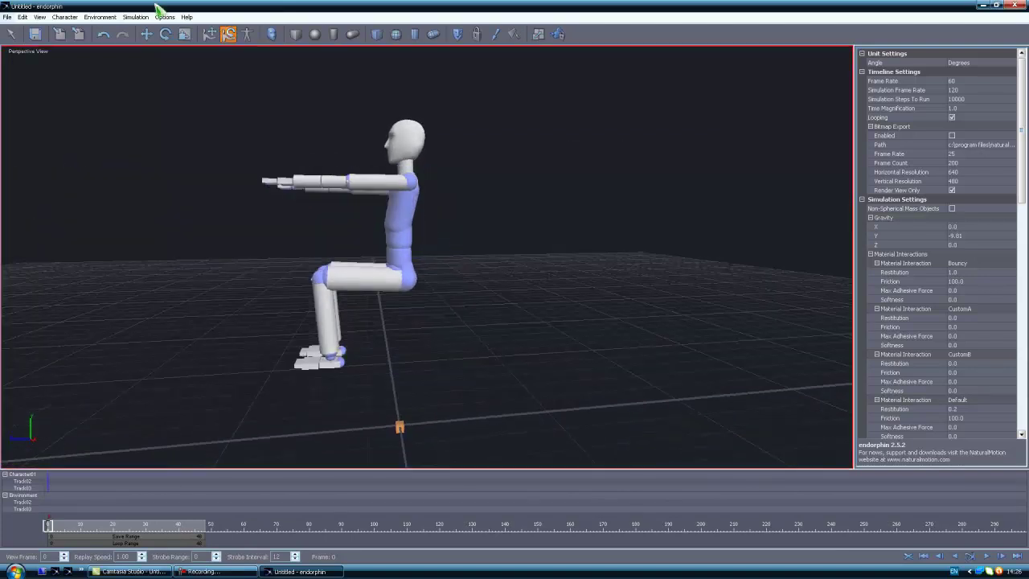
click(147, 35)
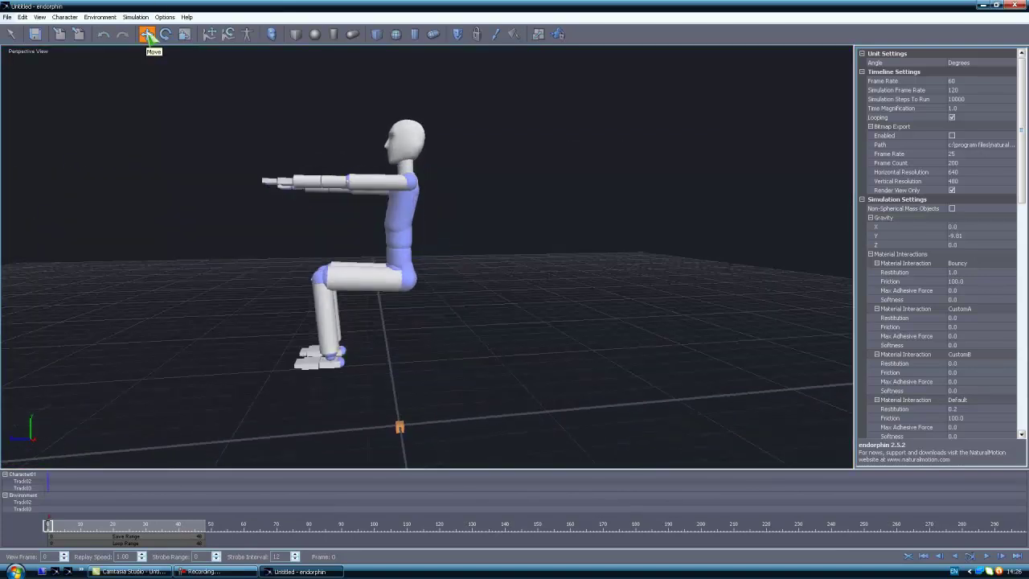
click(399, 212)
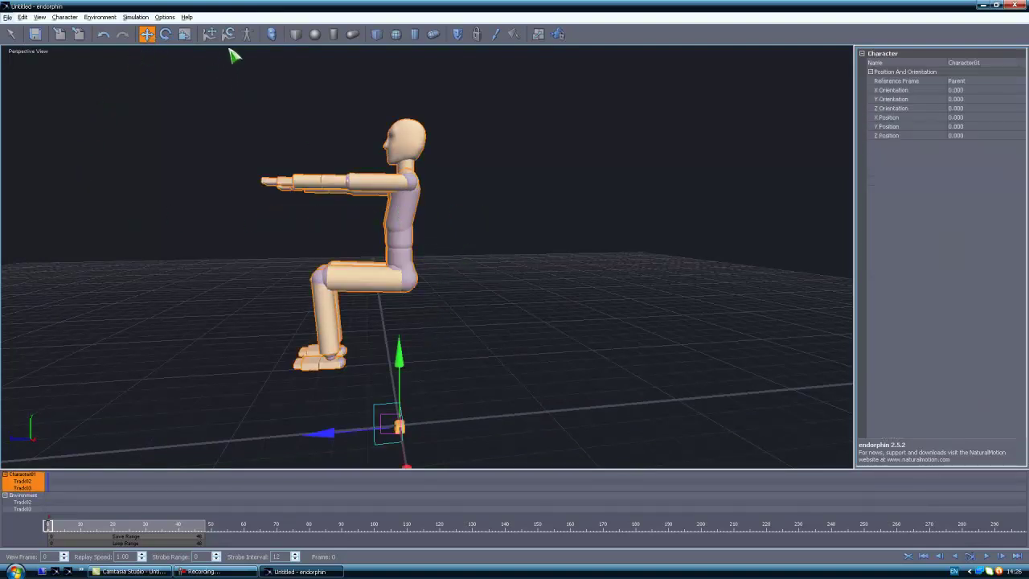
click(177, 77)
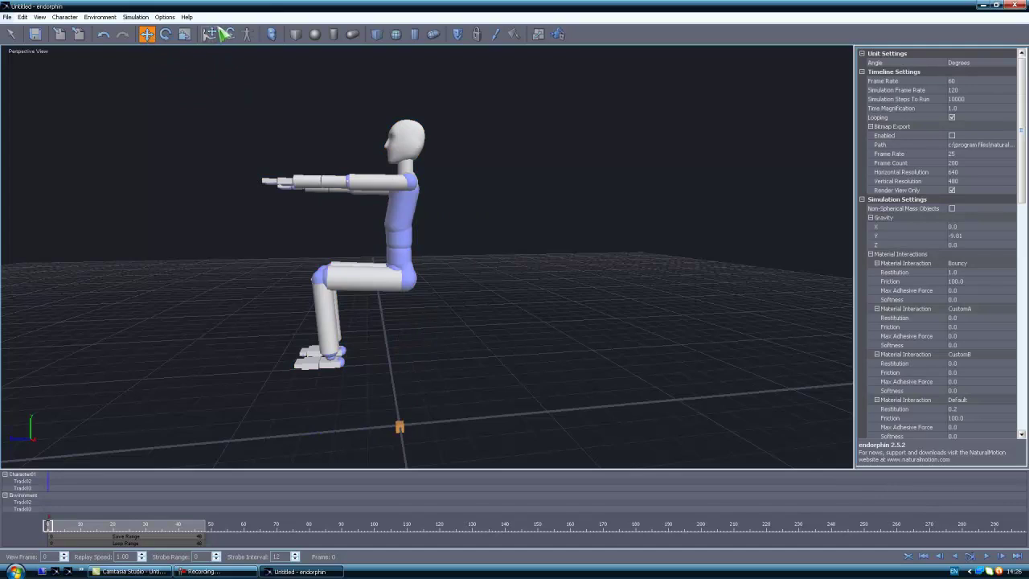
alt+drag(424, 338, 424, 316)
click(399, 222)
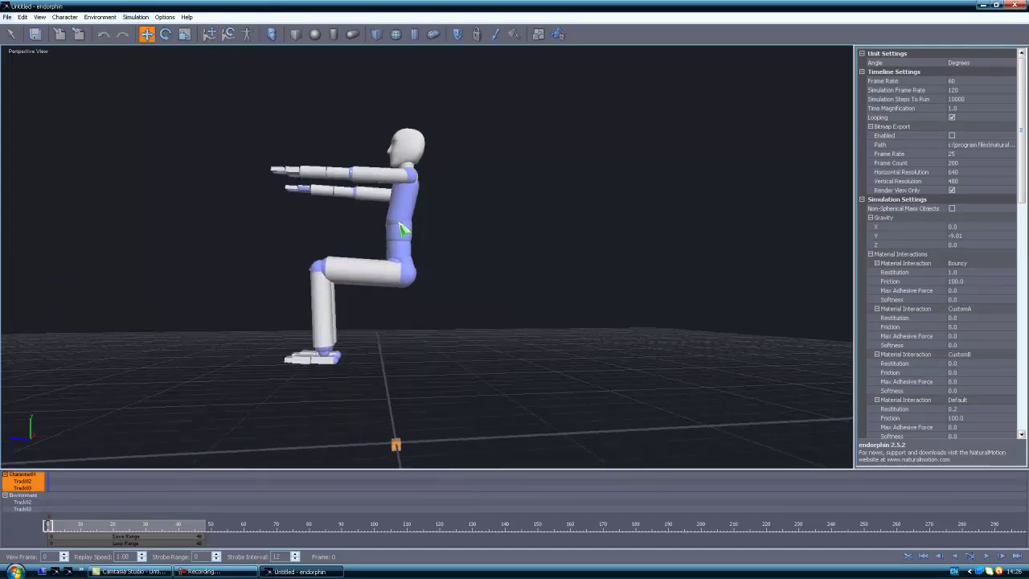
alt+middle_drag(447, 200, 443, 184)
alt+drag(443, 184, 437, 239)
key(w)
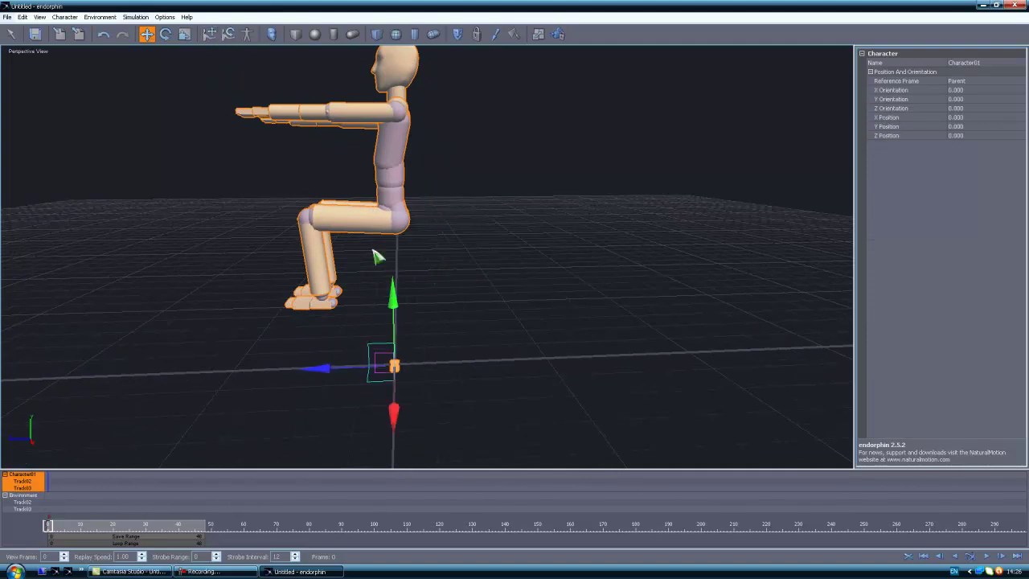
mouse_move(449, 347)
alt+mouse_down()
mouse_move(395, 288)
mouse_move(395, 363)
mouse_move(439, 331)
alt+mouse_up()
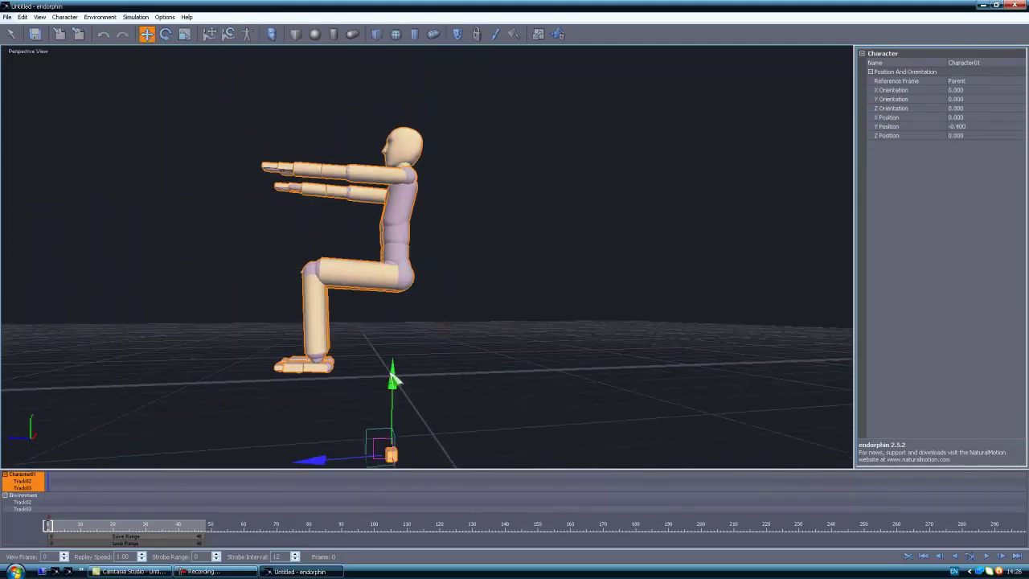
drag(393, 372, 394, 390)
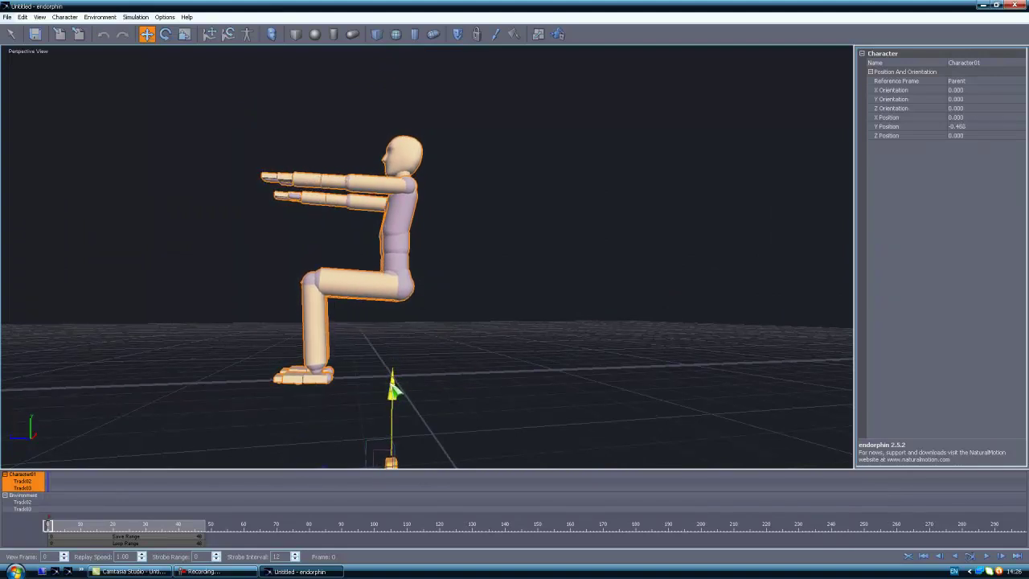
- Run a short simulation of the lowered seated character, stop it and return to frame 0
click(408, 348)
key(space)
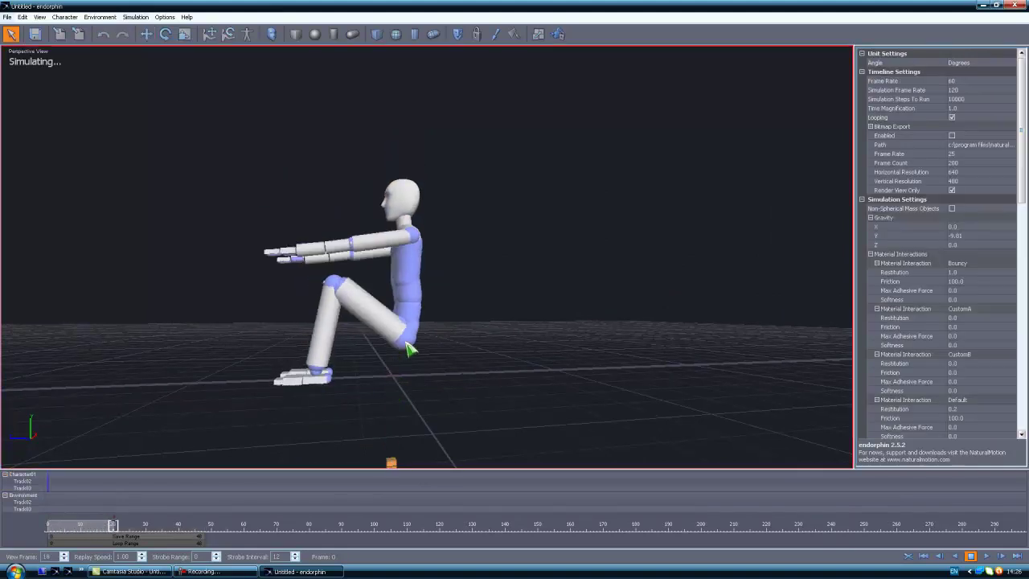
key(space)
click(74, 532)
drag(75, 530, 27, 535)
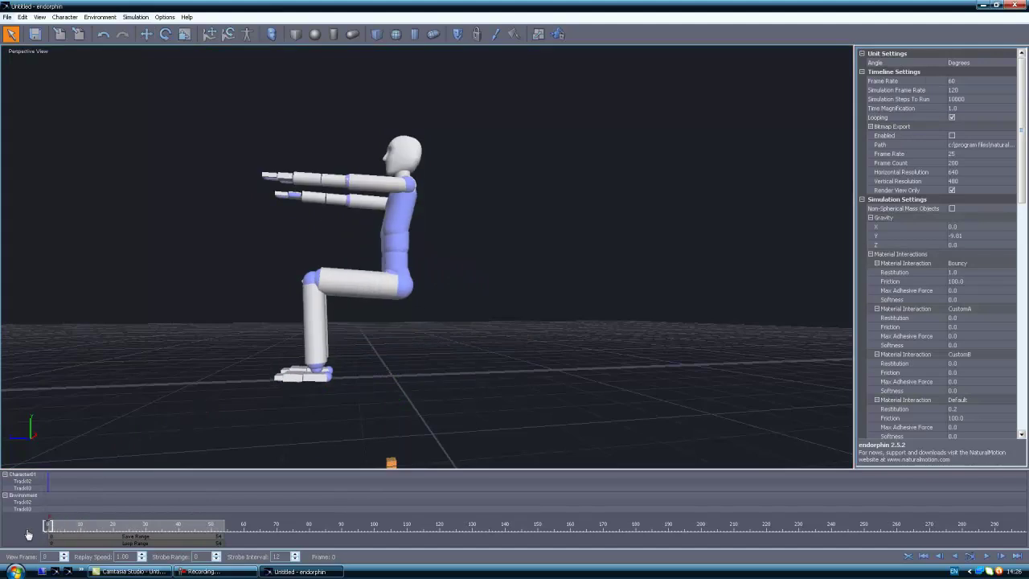
- Add an active pose event to the character's first timeline track, starting at frame 0
middle_drag(155, 258, 203, 304)
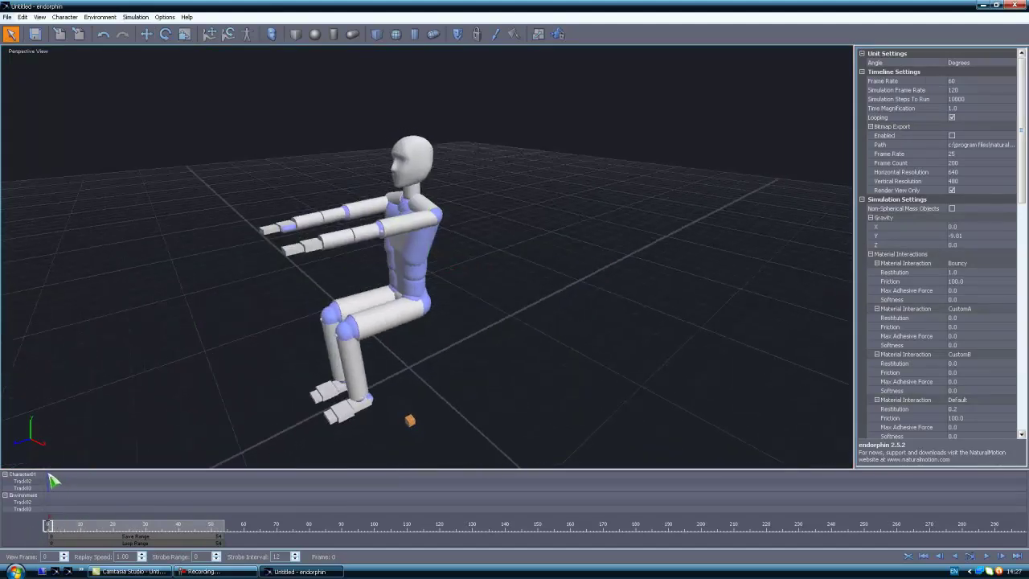
right_click(53, 480)
click(201, 278)
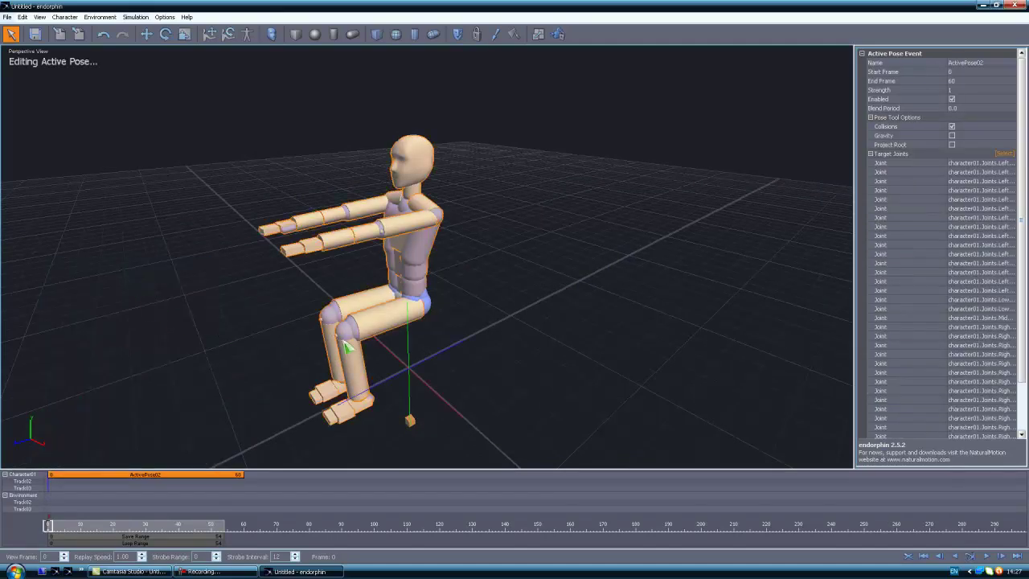
- Set the active pose event's strength to 6 and dismiss the avast! update notification
alt+drag(493, 287, 456, 276)
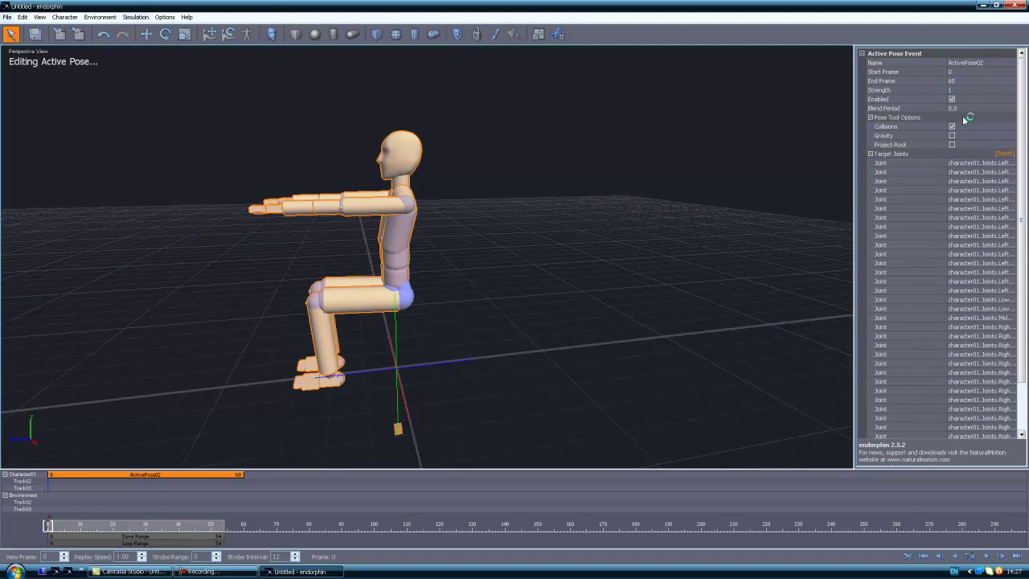
click(969, 82)
click(970, 89)
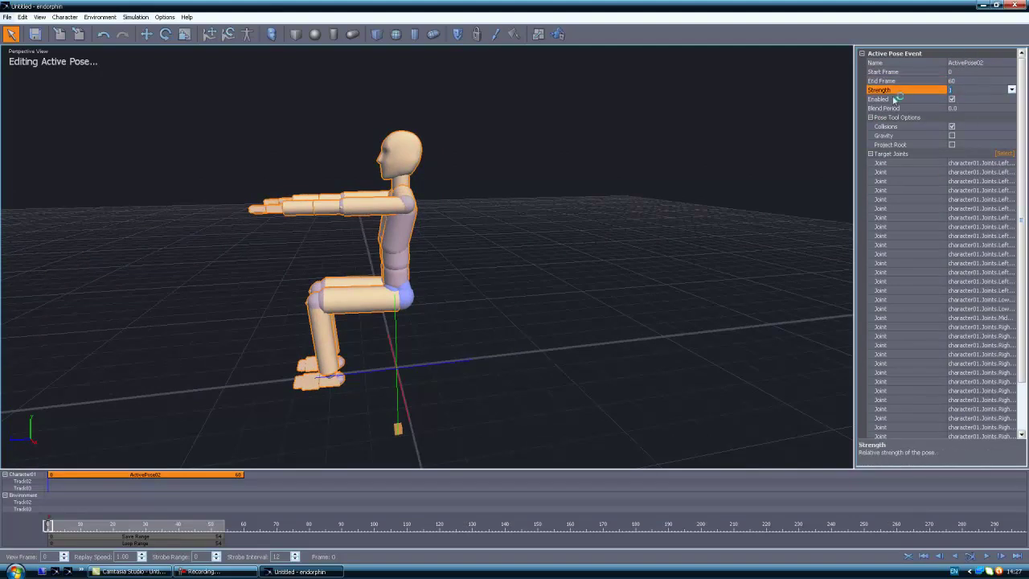
click(788, 197)
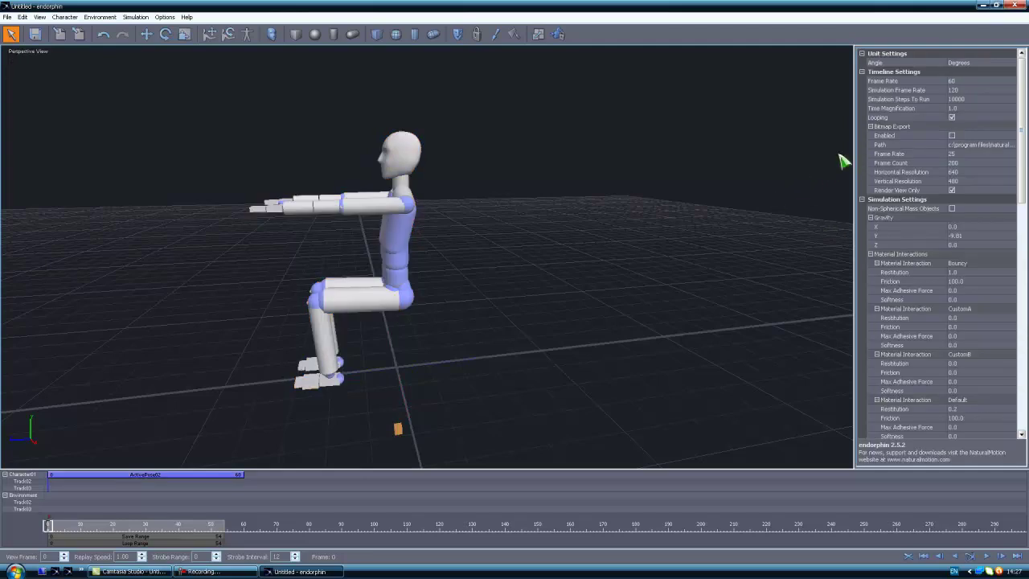
click(153, 476)
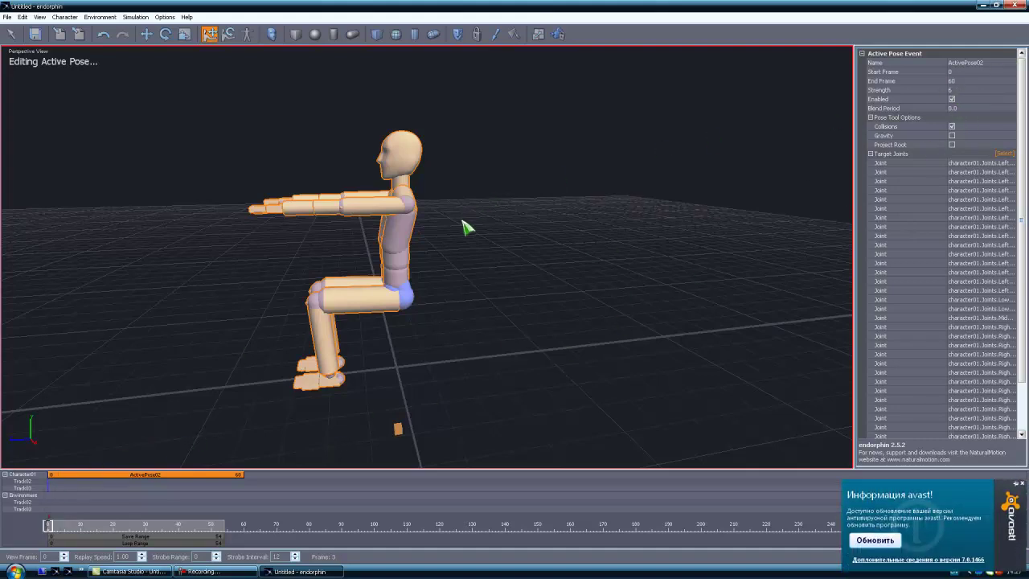
click(1018, 472)
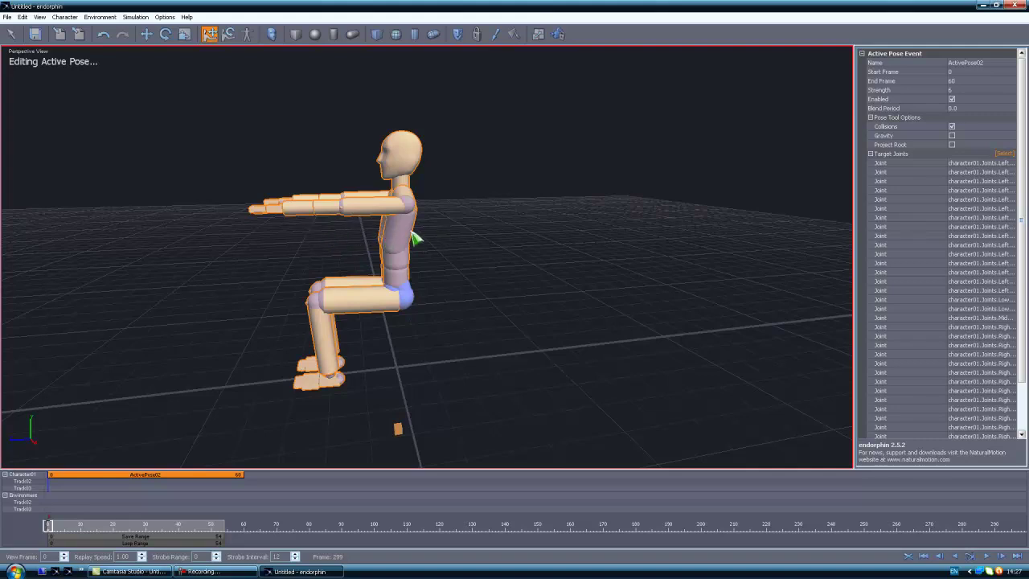
- Set the active pose event's strength to 10, simulate the motion and return to frame 0
click(967, 90)
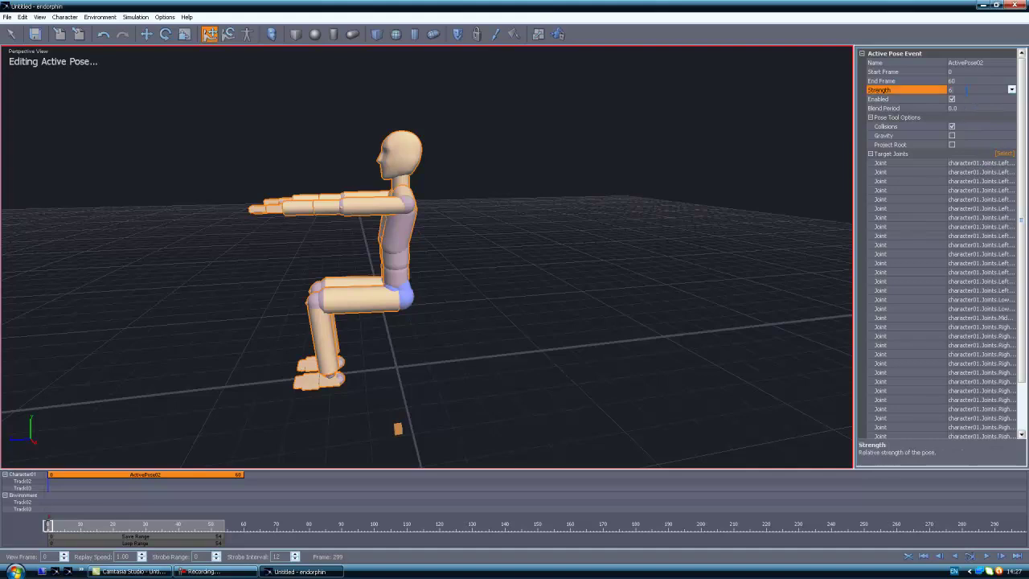
click(744, 314)
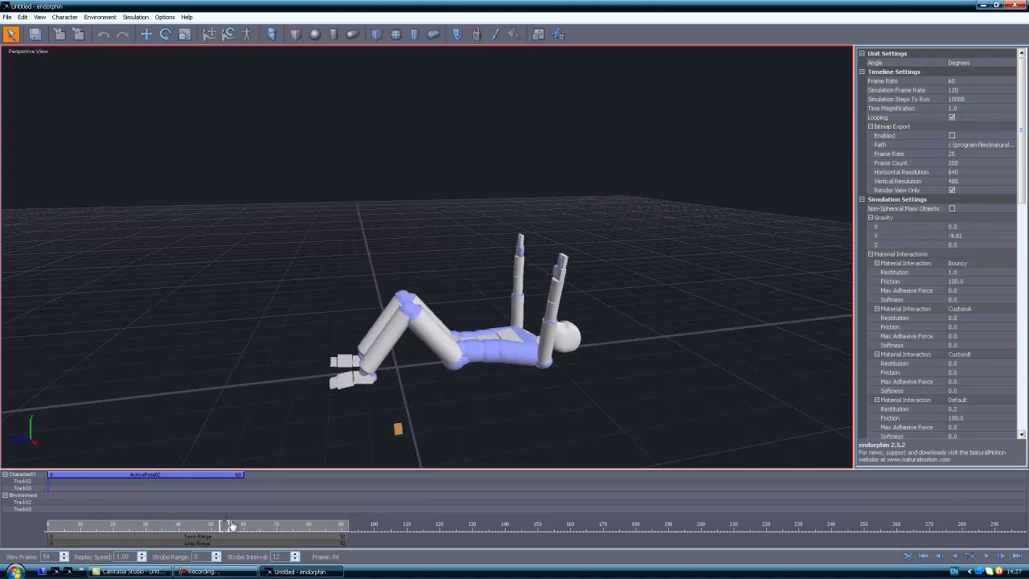
mouse_move(229, 527)
mouse_down()
mouse_move(311, 524)
mouse_move(48, 527)
mouse_up()
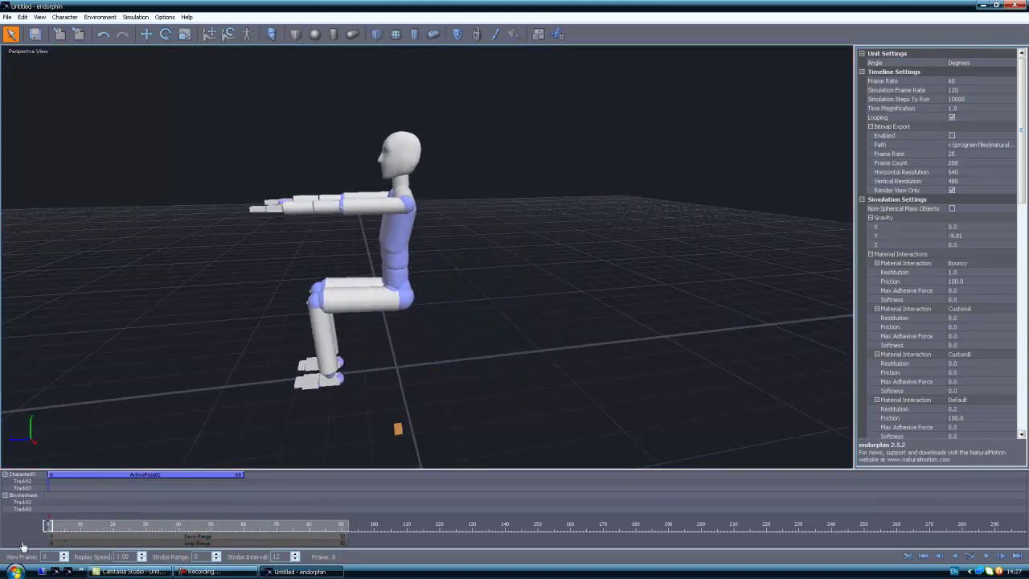
- Open the active pose event for editing and set its strength to 6
double_click(125, 475)
click(902, 91)
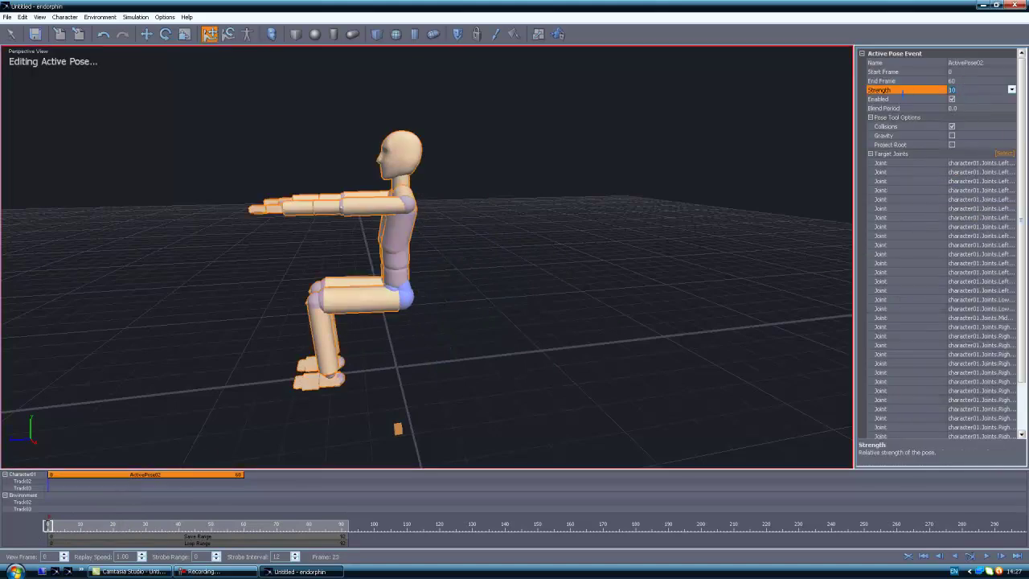
text(6)
key(Return)
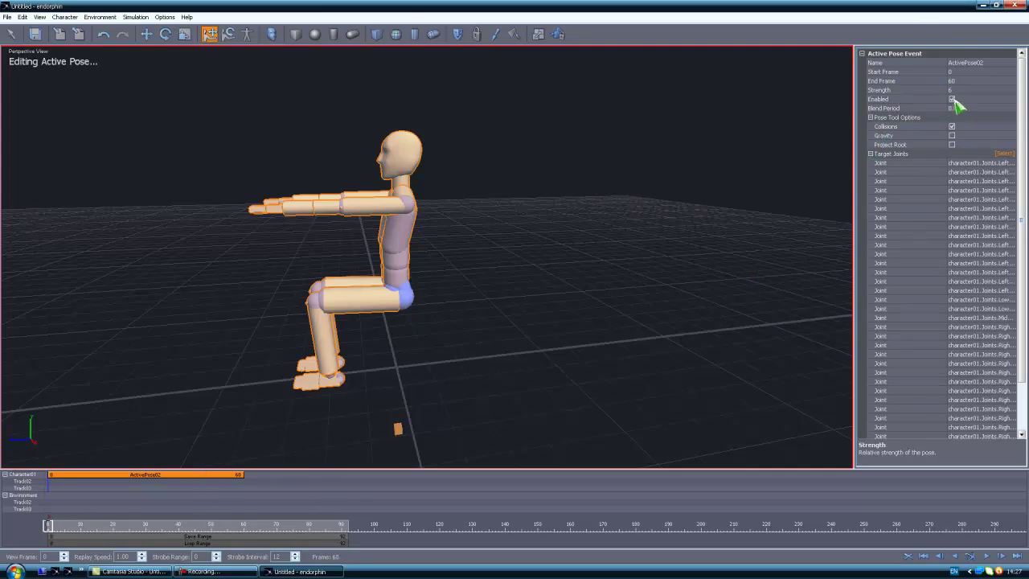
- Disable the active pose event and run the simulation without it
click(954, 100)
key(space)
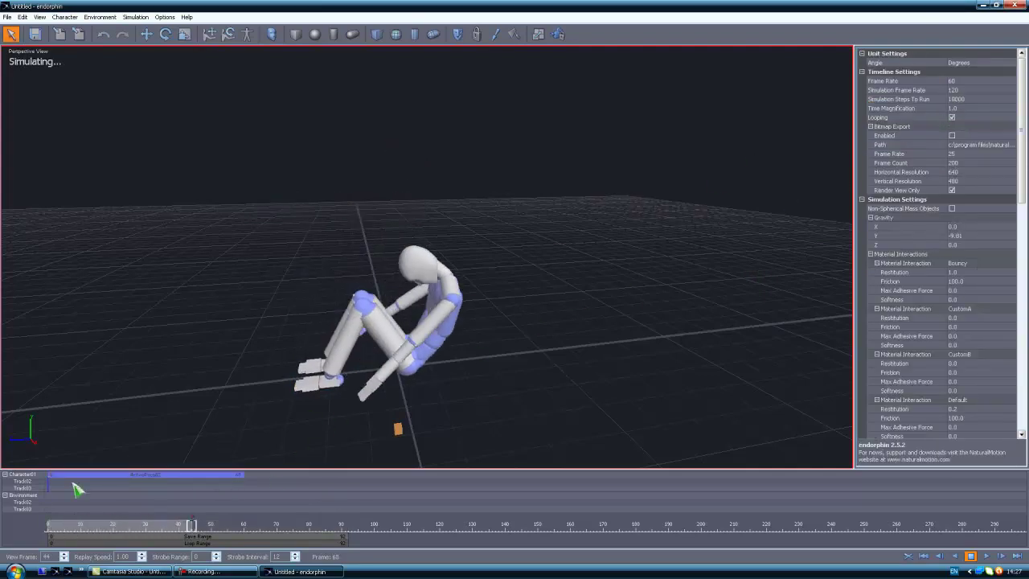
- Re-enable the active pose event, simulate with it and return to frame 0
double_click(99, 476)
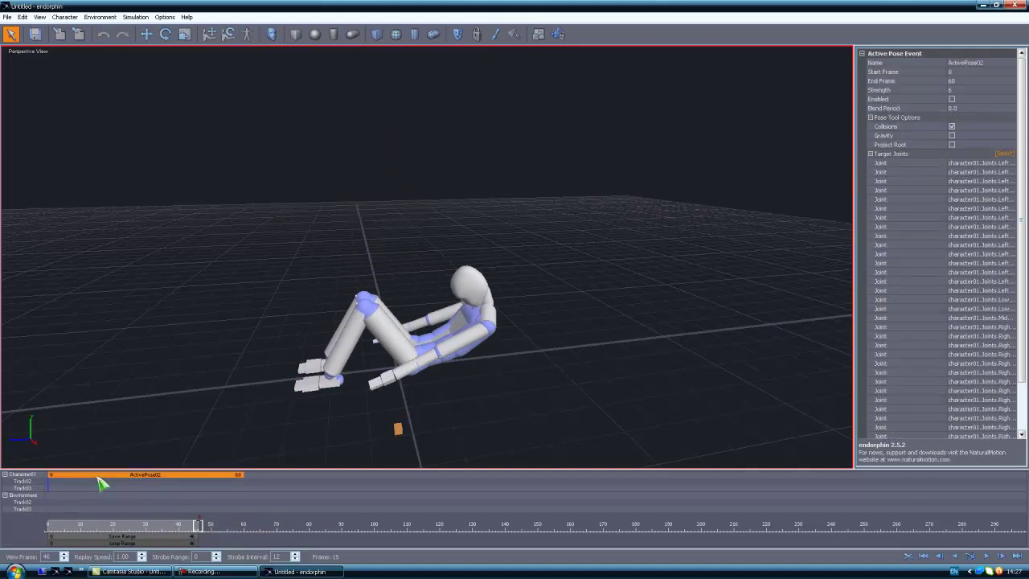
click(953, 99)
key(space)
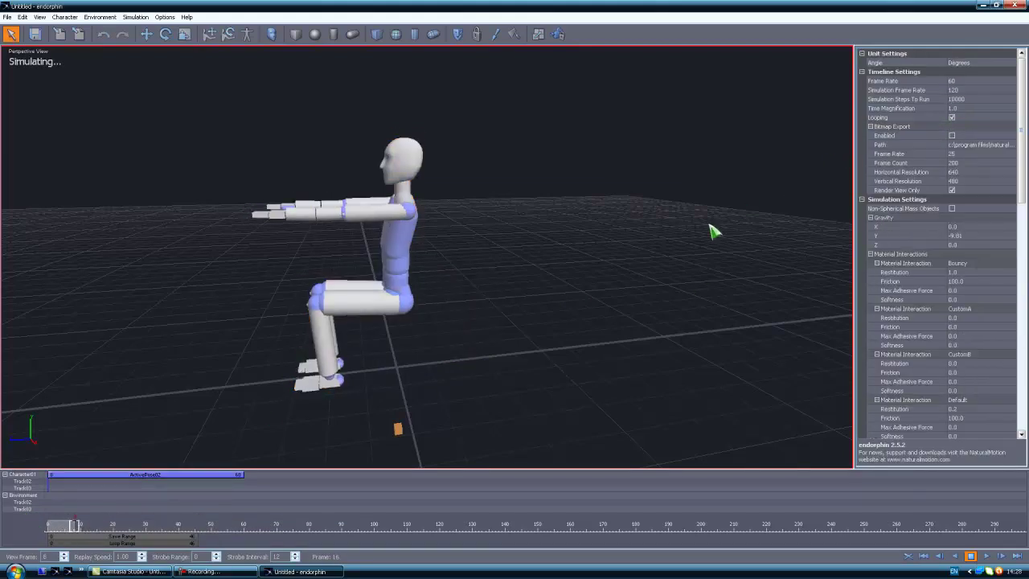
key(space)
click(44, 533)
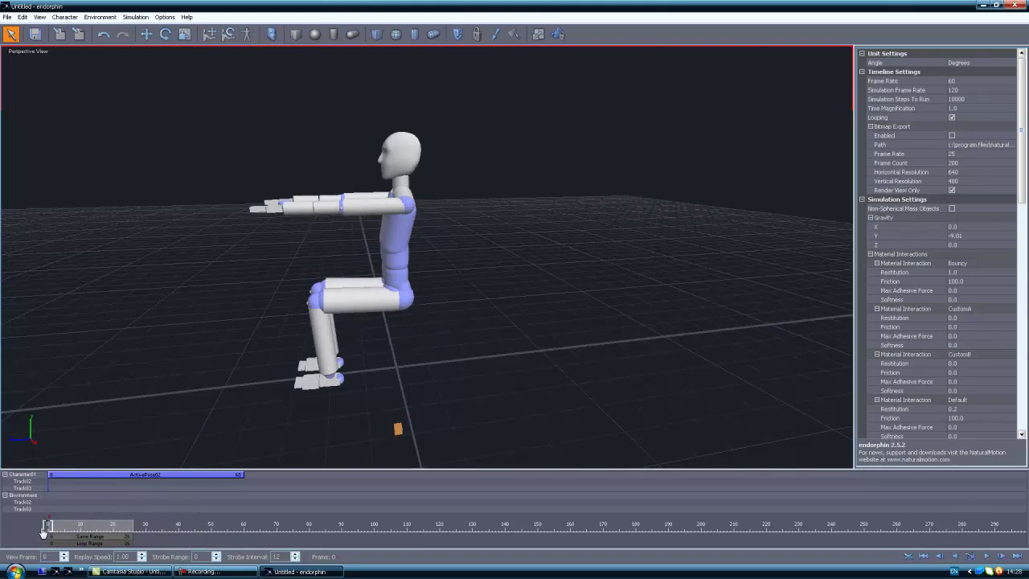
- Open the active pose event for editing and review its settings and target joints
double_click(76, 475)
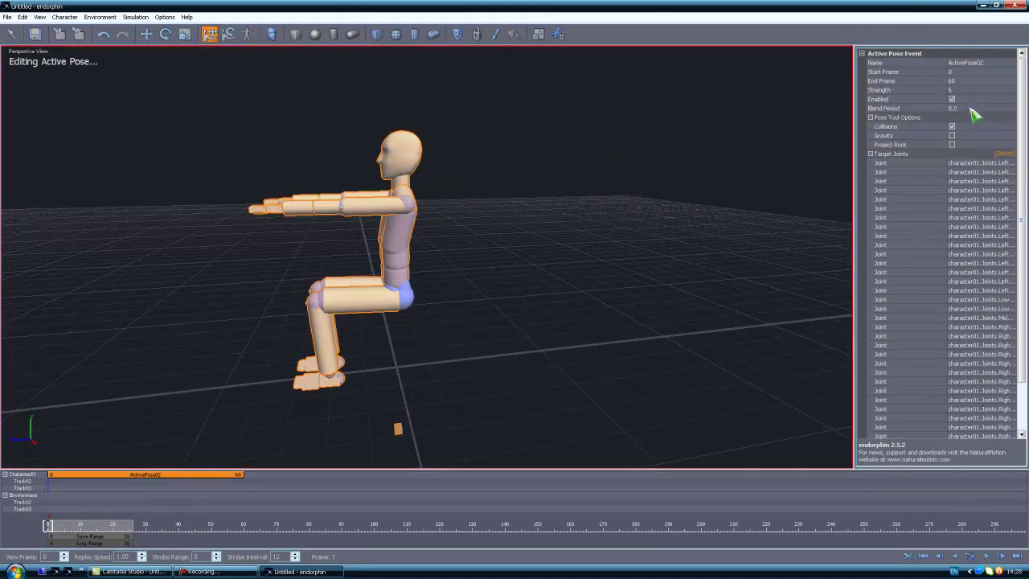
click(58, 519)
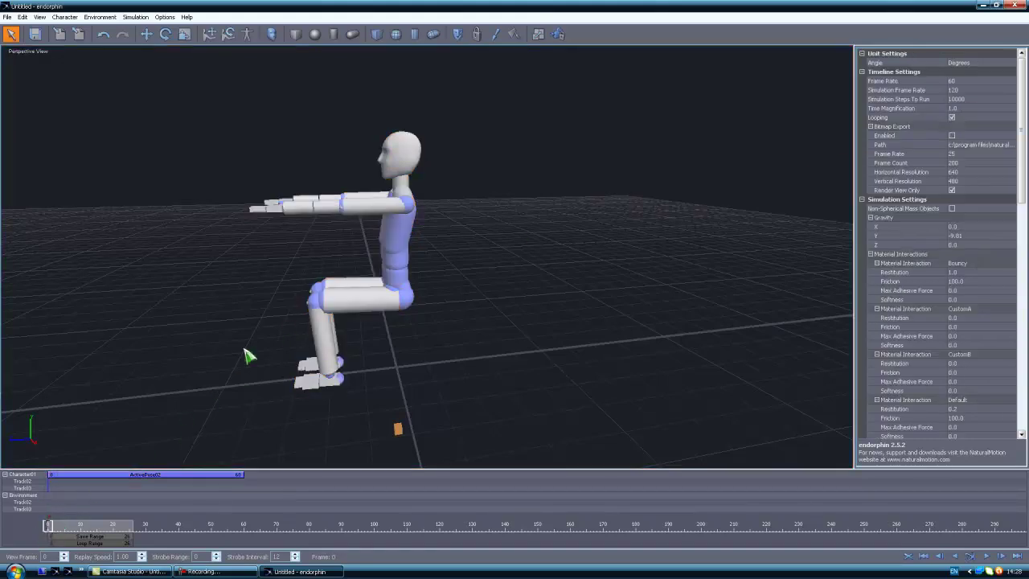
click(143, 476)
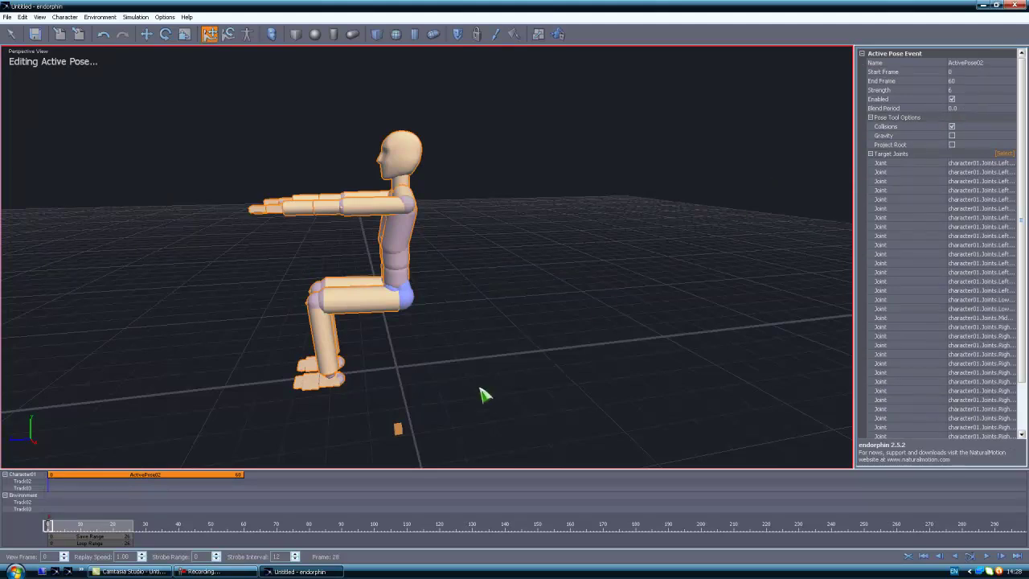
- Play back the crouched pose and shorten its active pose event on the timeline to end at frame 5
mouse_move(471, 330)
alt+mouse_down()
mouse_move(480, 306)
mouse_move(595, 322)
mouse_move(459, 321)
mouse_move(465, 344)
alt+mouse_up()
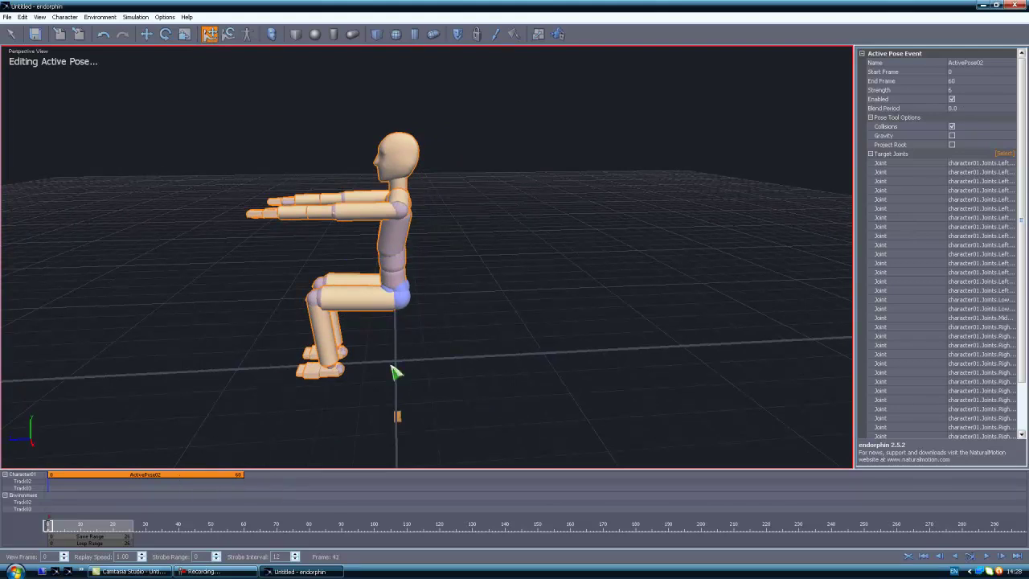
key(space)
mouse_move(53, 534)
mouse_down()
mouse_move(30, 531)
mouse_move(63, 546)
mouse_up()
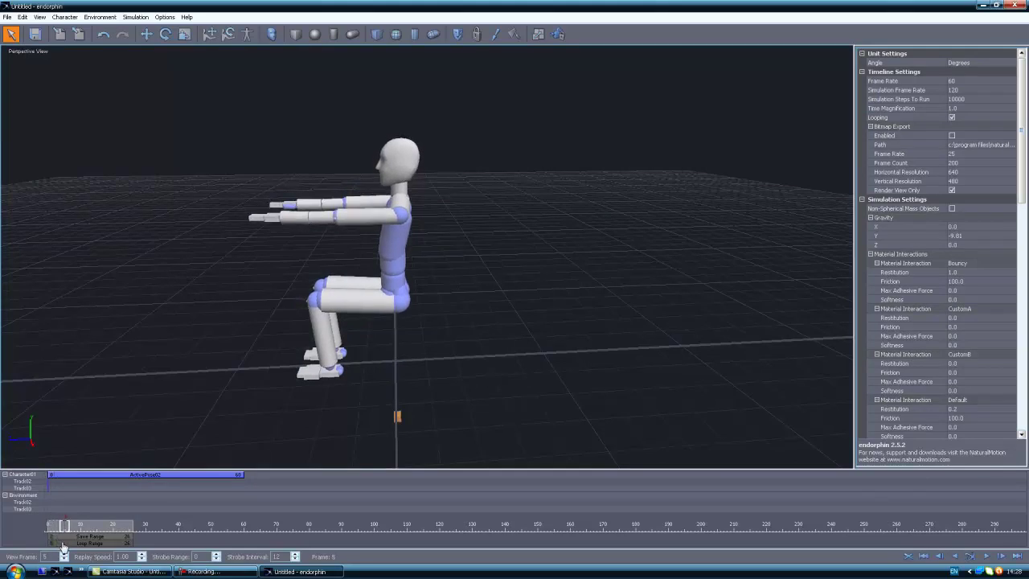
mouse_move(110, 401)
middle_down()
mouse_move(122, 378)
mouse_move(106, 402)
middle_up()
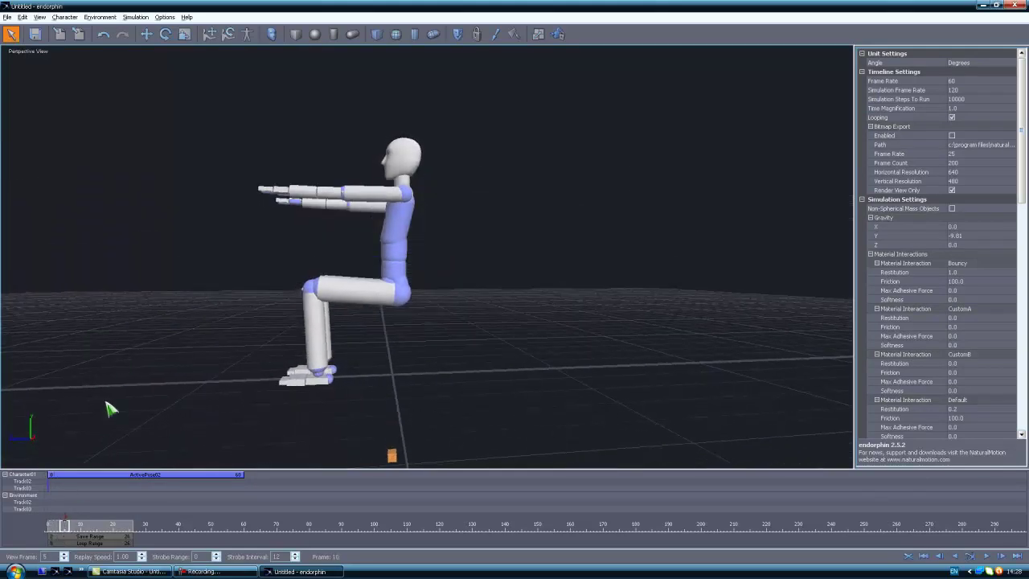
drag(65, 531, 77, 524)
drag(242, 474, 76, 497)
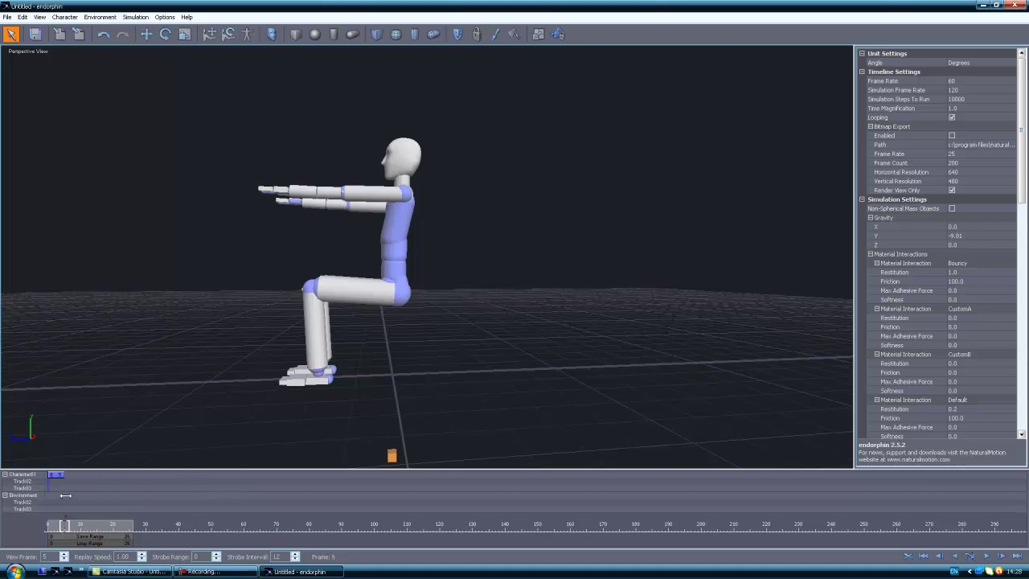
- Duplicate the short active pose event so the copy starts at frame 5, and extend the copy's end to frame 35
double_click(57, 476)
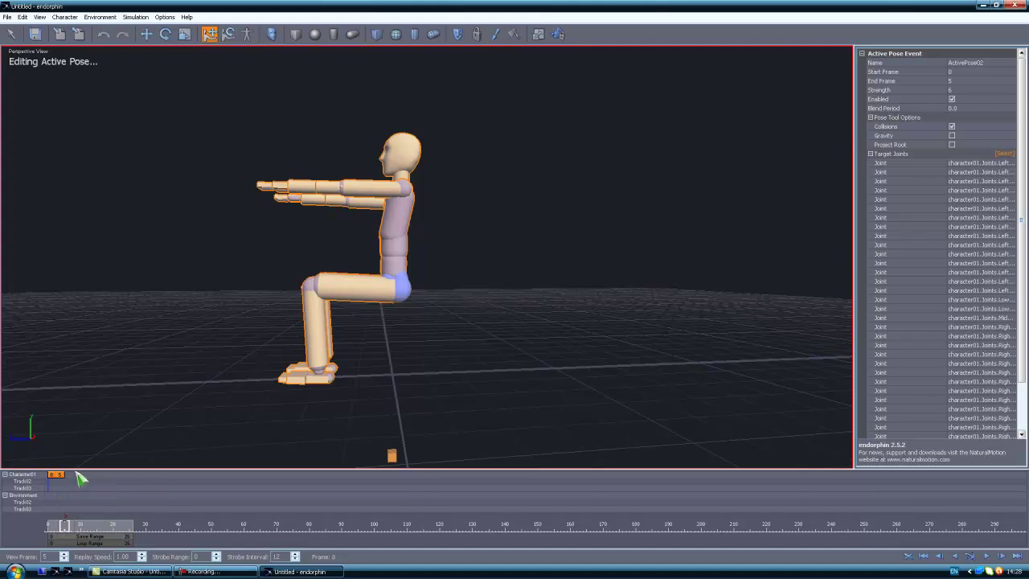
click(74, 474)
click(59, 475)
drag(61, 480, 127, 475)
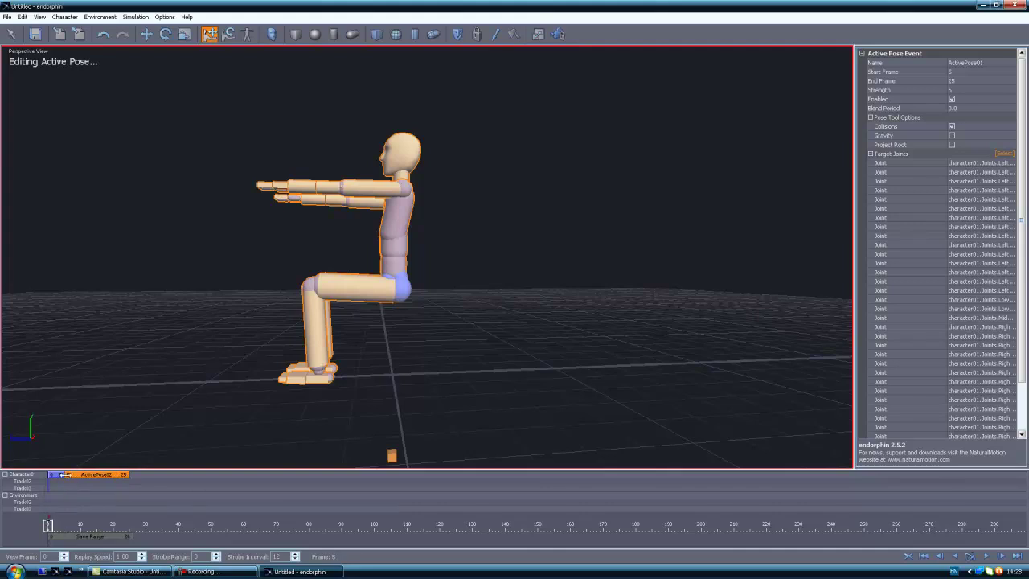
drag(128, 476, 161, 495)
- Move the character's hips upward in the second active pose so the whole body lifts off the ground
middle_drag(251, 302, 234, 295)
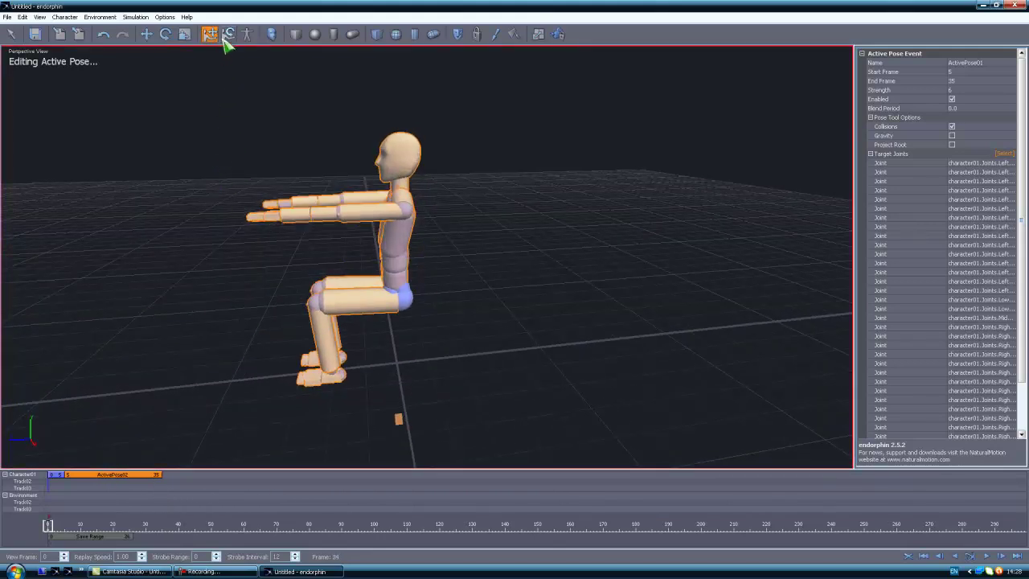
click(399, 419)
drag(399, 213, 94, 62)
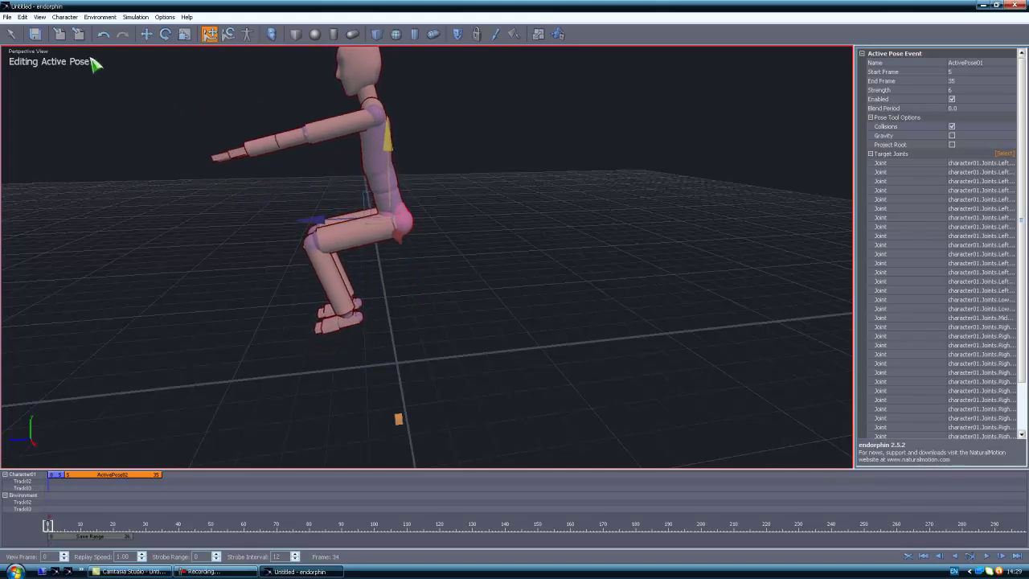
click(444, 185)
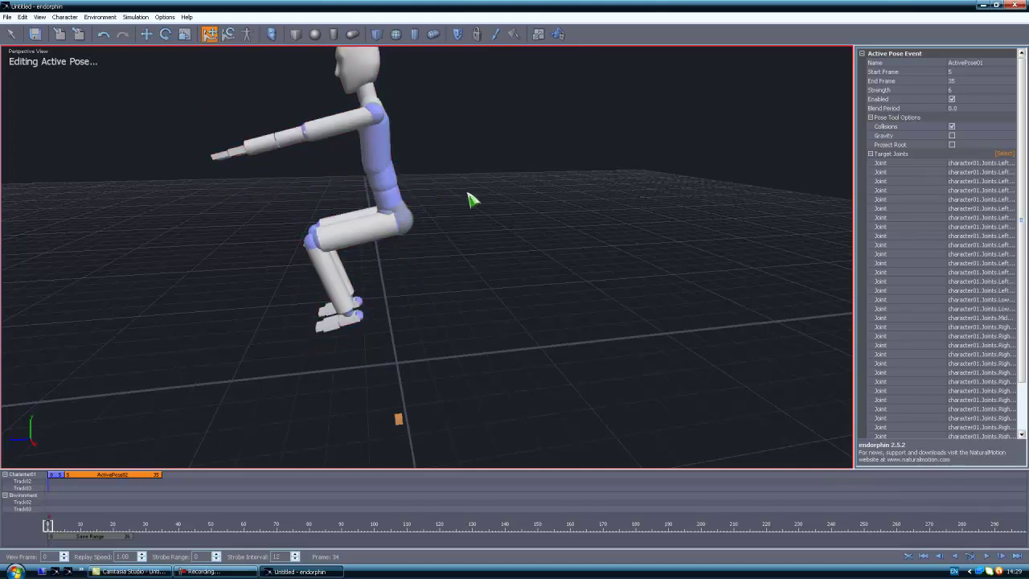
- Rotate the character's left leg backward at the hip until the thigh extends behind the body
alt+drag(404, 214, 387, 213)
middle_drag(388, 216, 443, 211)
click(229, 34)
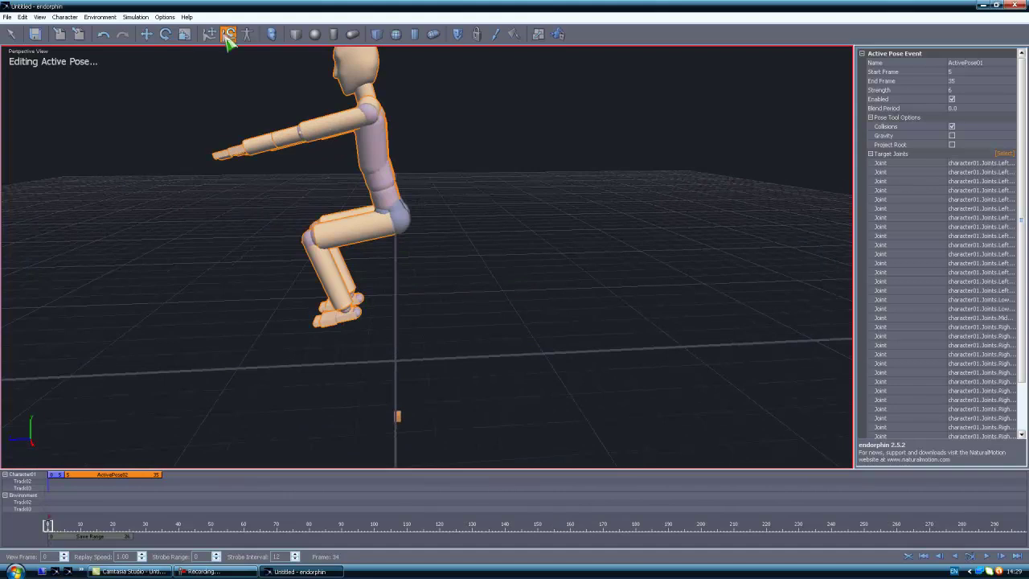
click(373, 227)
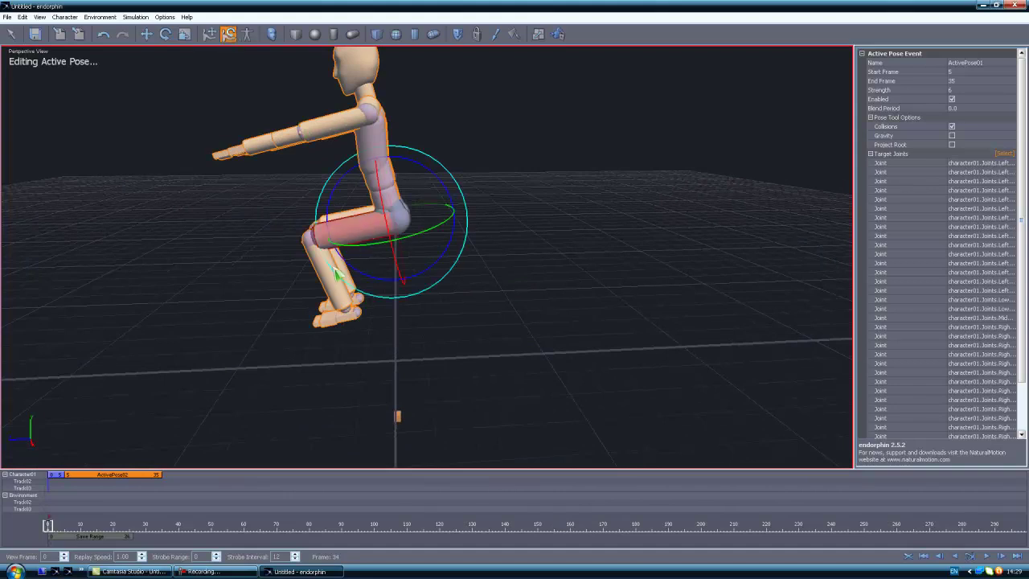
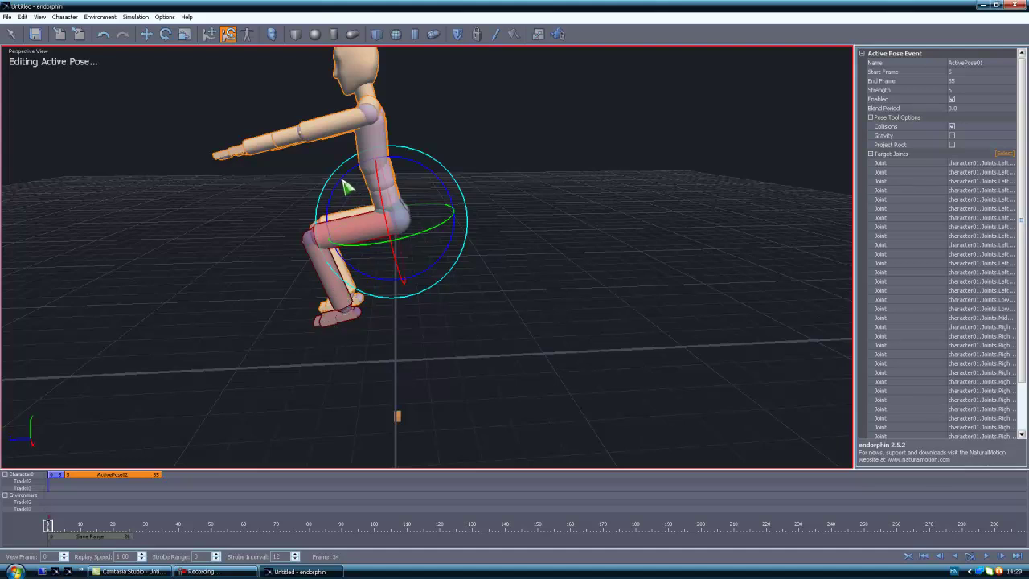
drag(343, 186, 387, 207)
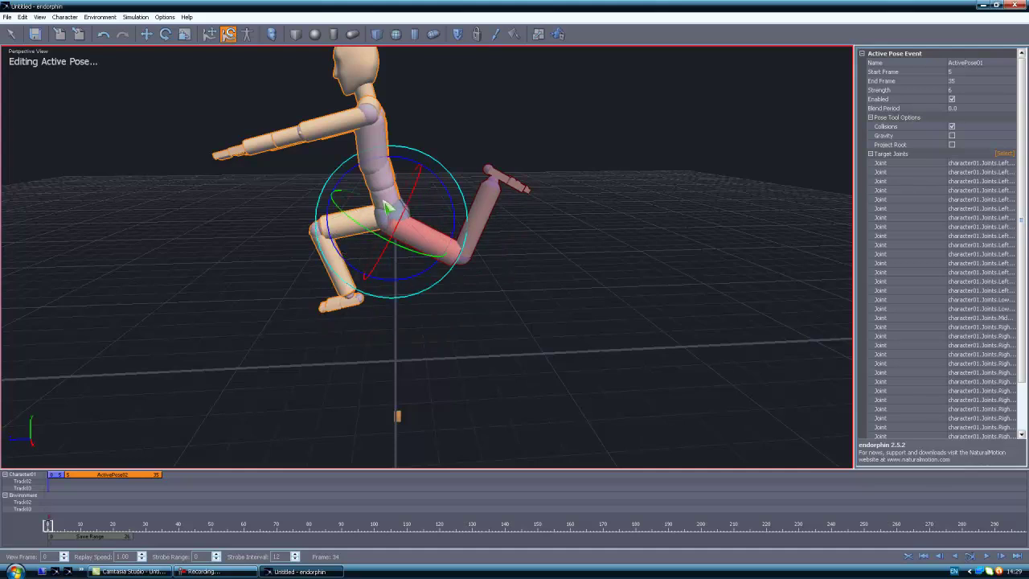
click(349, 177)
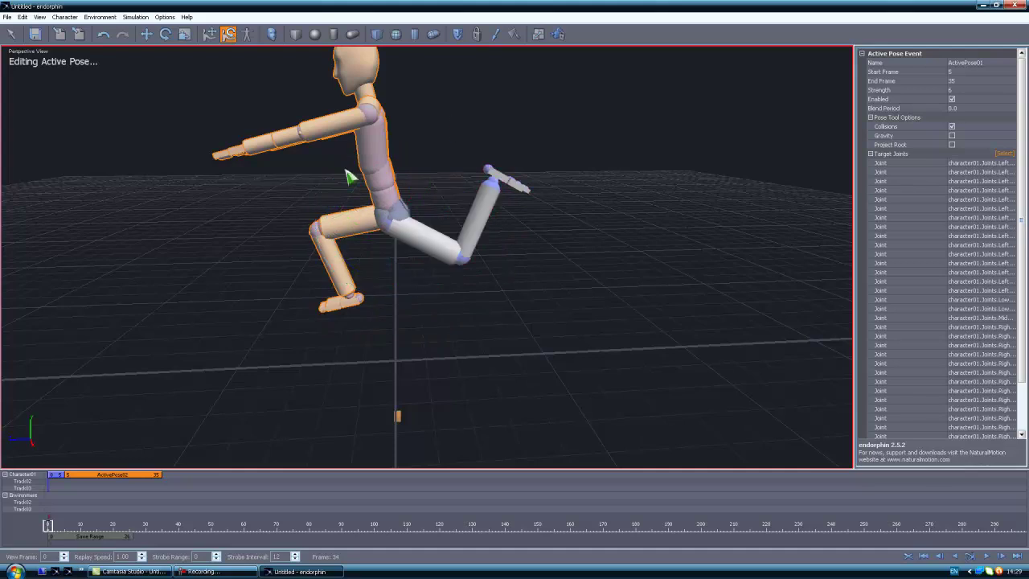
- Rotate the right leg backward at the hip to match the left leg
click(355, 322)
drag(332, 200, 438, 301)
click(478, 249)
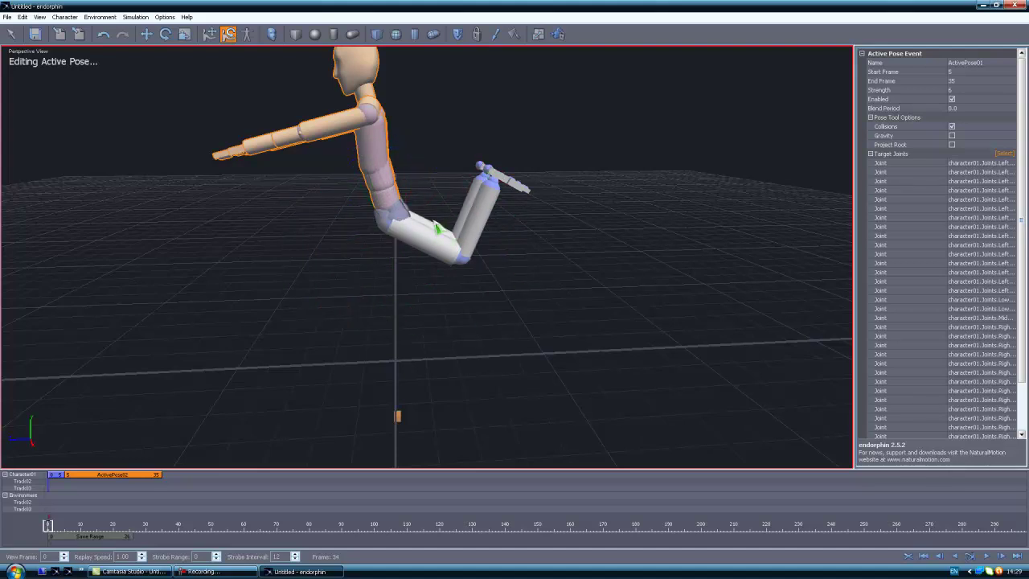
- Select the left arm's segments from upper arm to hand and clear the selection
click(327, 131)
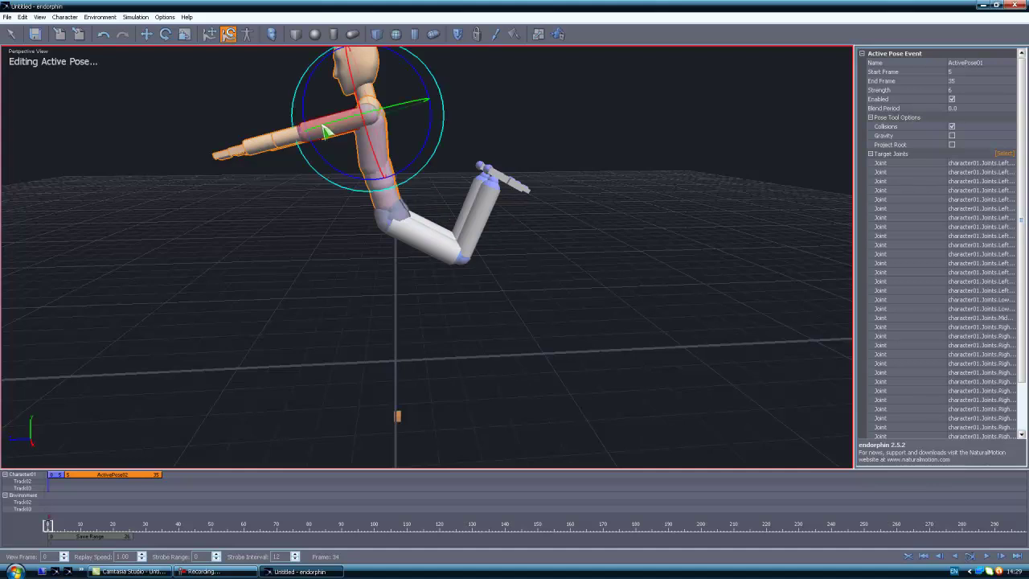
click(254, 109)
click(358, 132)
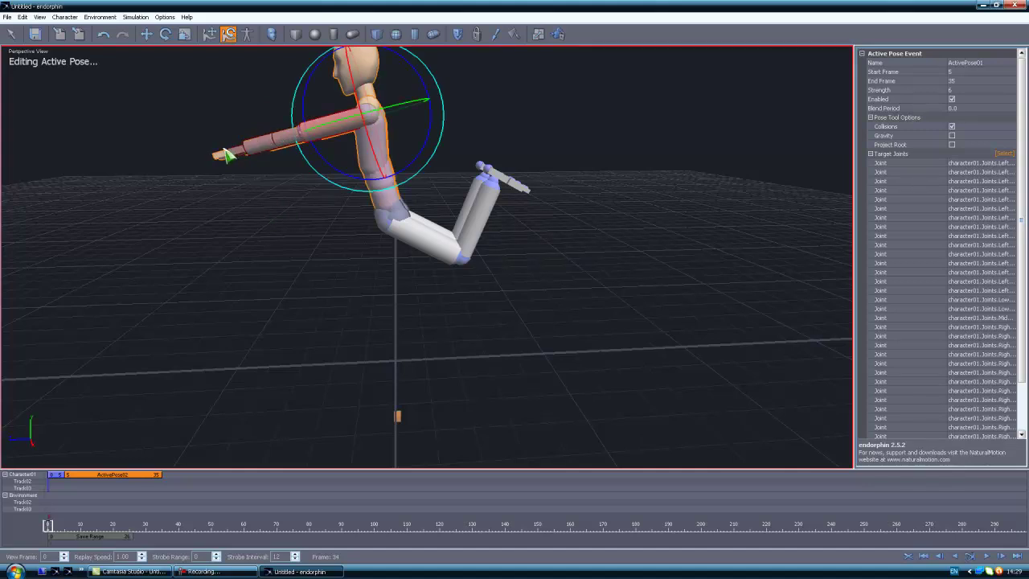
click(294, 190)
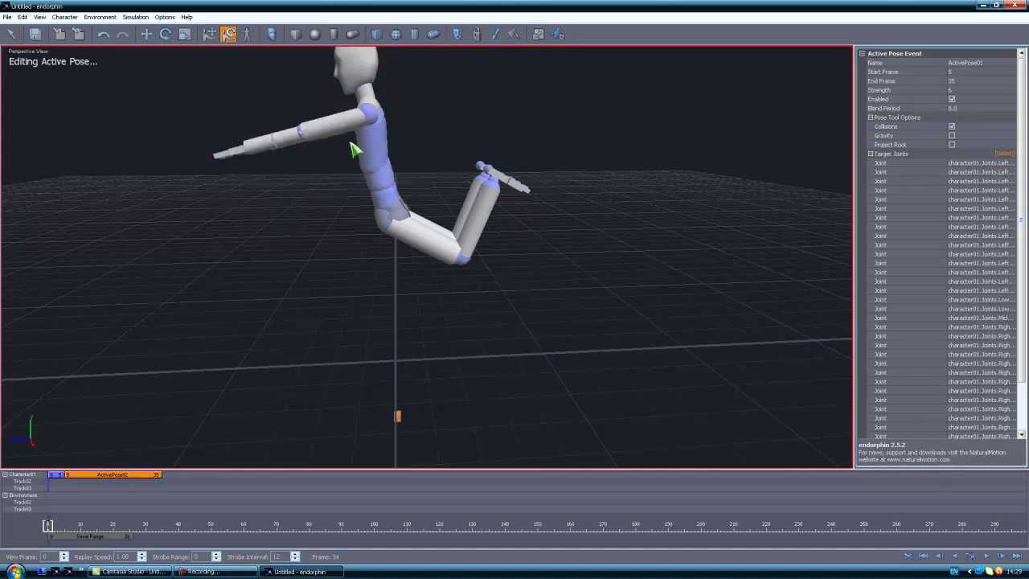
- Try selecting the lower legs and the left arm as groups from an overhead view
click(478, 188)
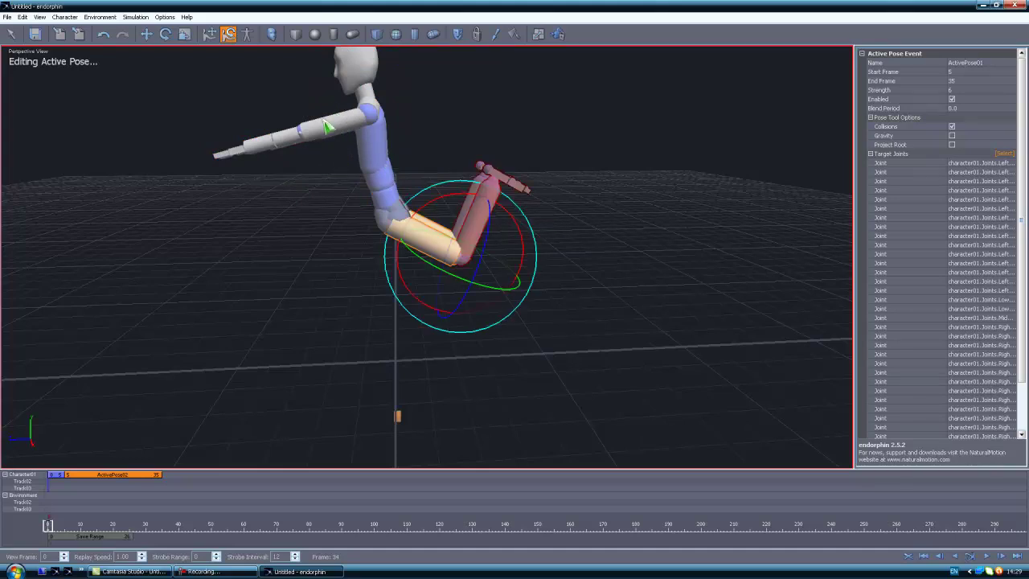
middle_drag(287, 216, 297, 293)
click(282, 299)
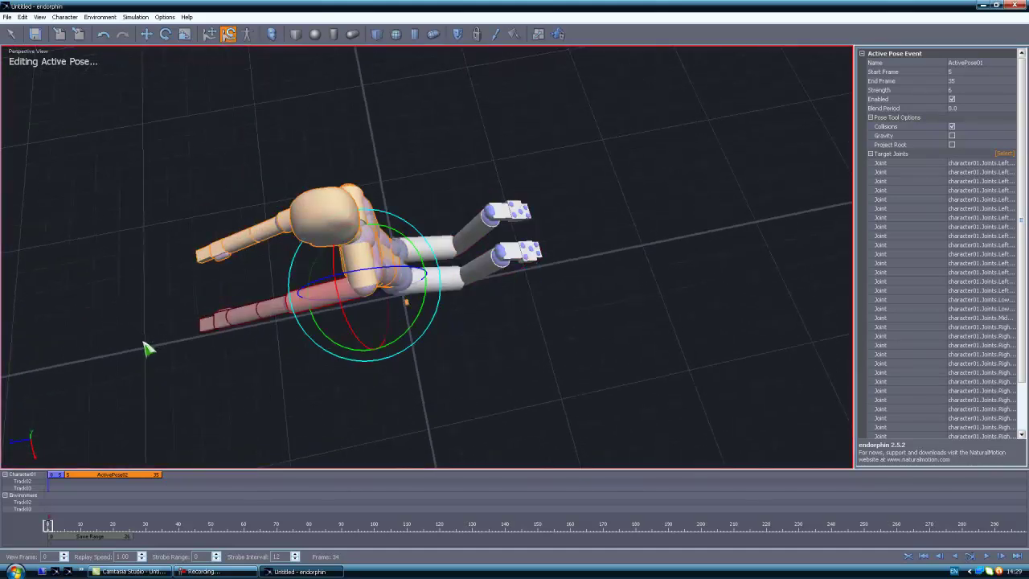
click(238, 394)
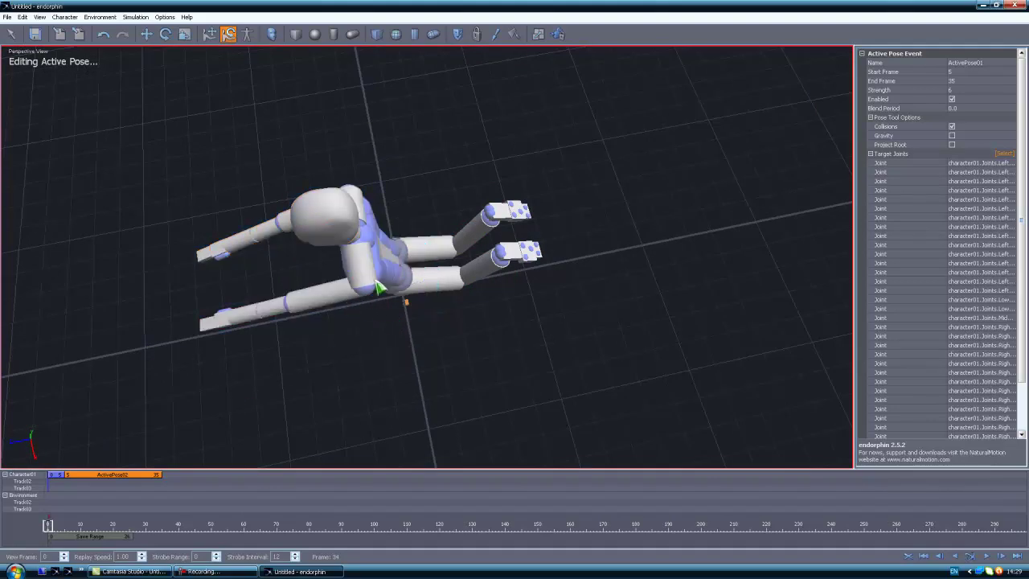
drag(173, 217, 289, 269)
drag(172, 302, 306, 364)
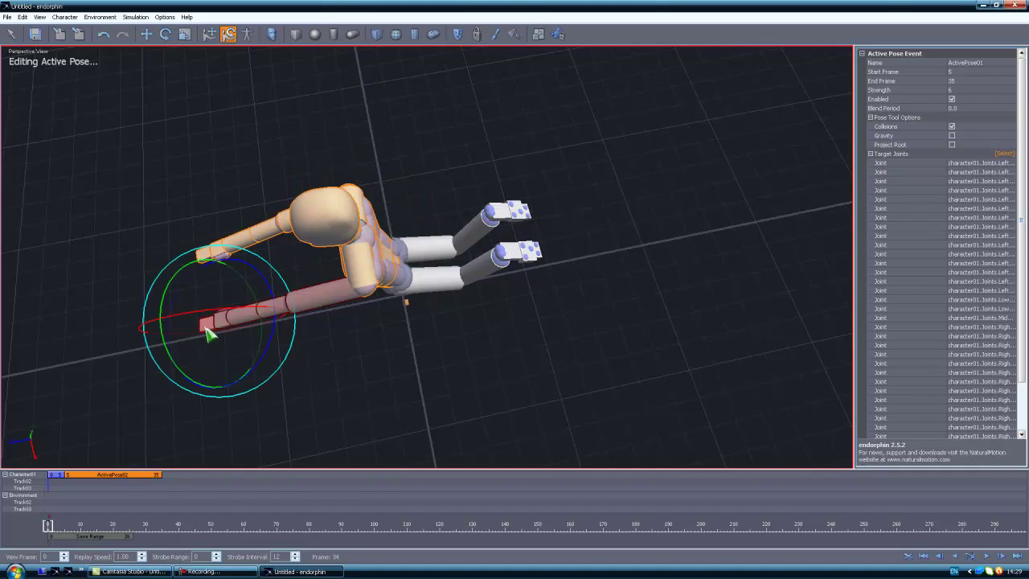
- Add the left arm's segments one by one to a selection from the side, and deselect them
alt+drag(304, 391, 305, 306)
click(320, 165)
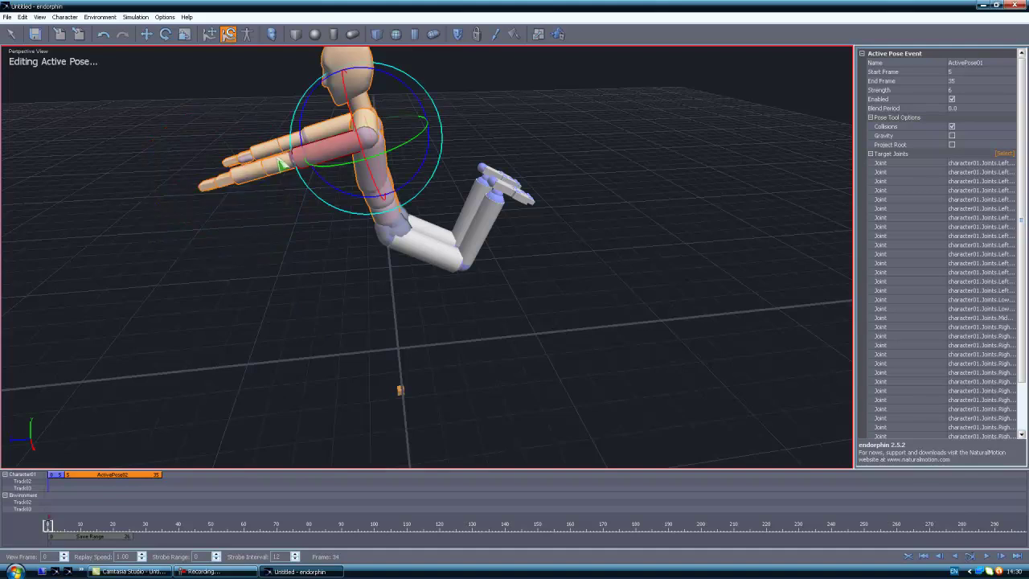
ctrl+click(278, 163)
ctrl+click(252, 173)
ctrl+click(223, 180)
ctrl+click(204, 185)
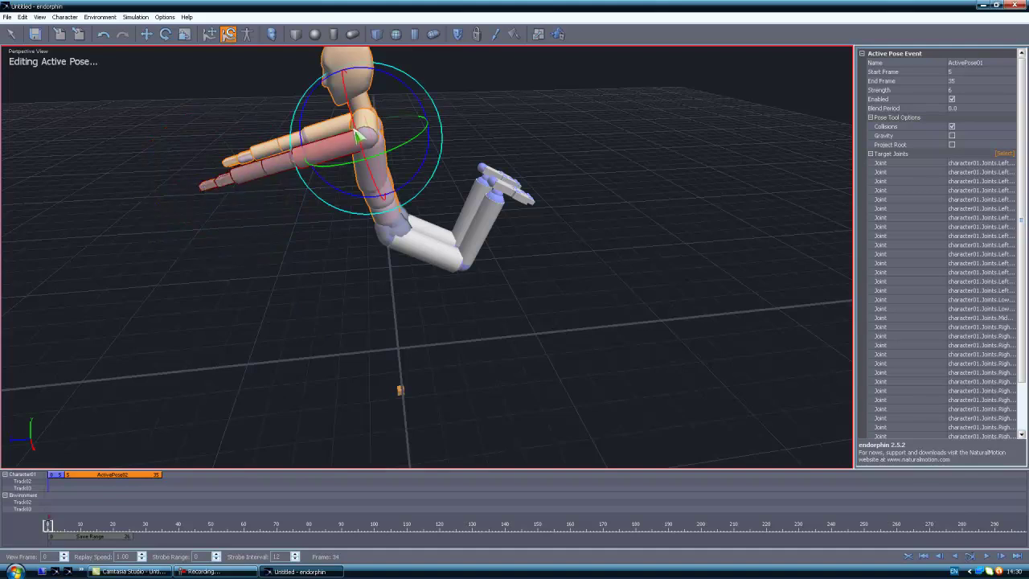
click(294, 243)
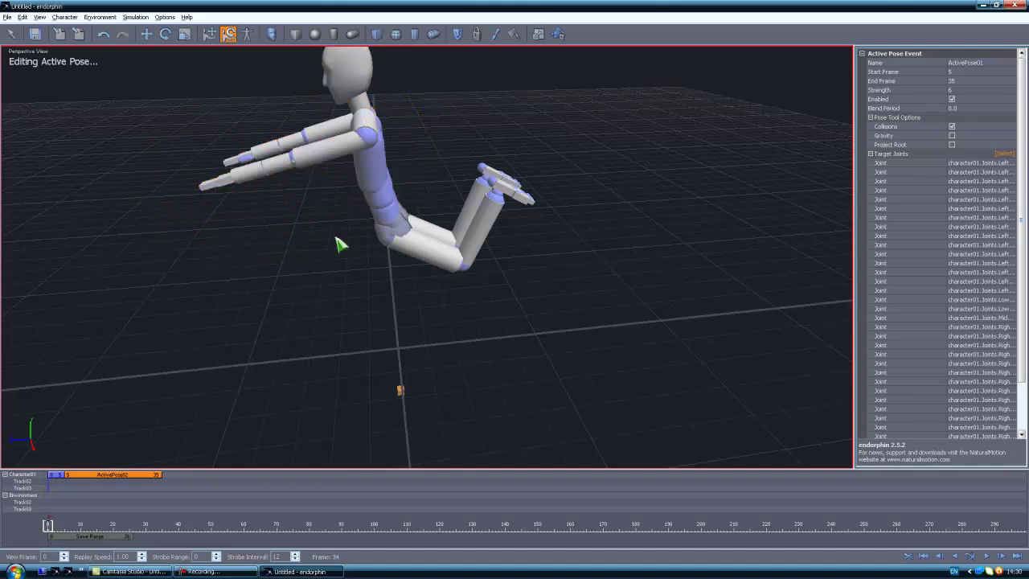
- Rotate the left lower leg downward at the knee so it extends nearly straight behind the character
middle_drag(335, 237, 298, 274)
key(Escape)
key(y)
scroll(438, 310, up, 4)
scroll(332, 303, down, 1)
click(310, 336)
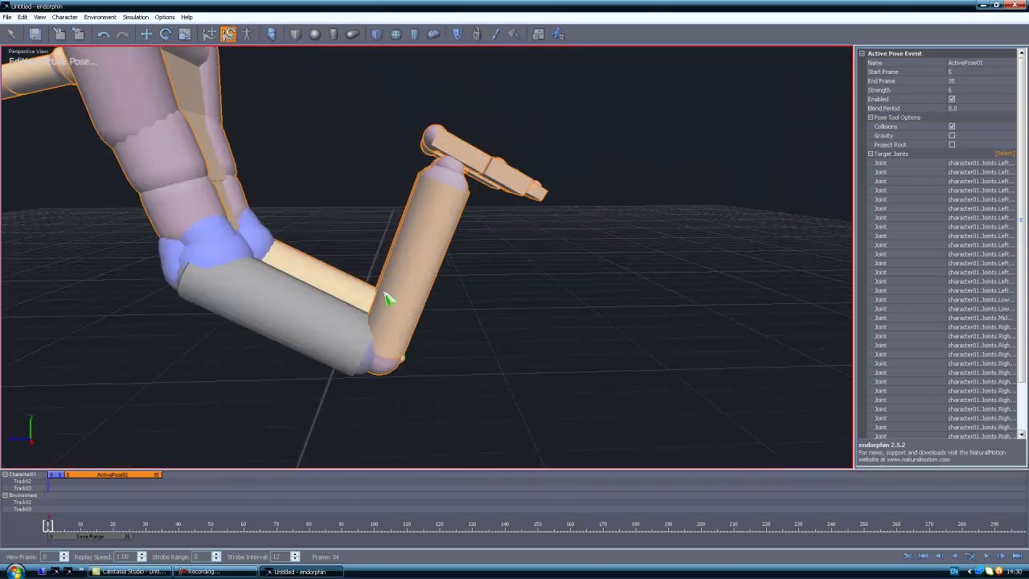
click(341, 290)
click(411, 275)
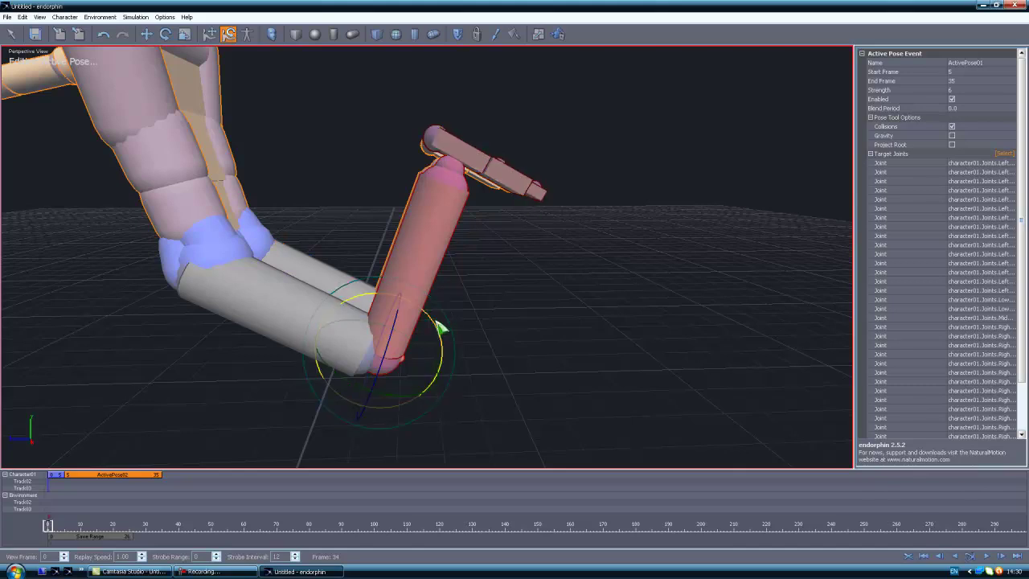
drag(441, 328, 452, 388)
click(488, 284)
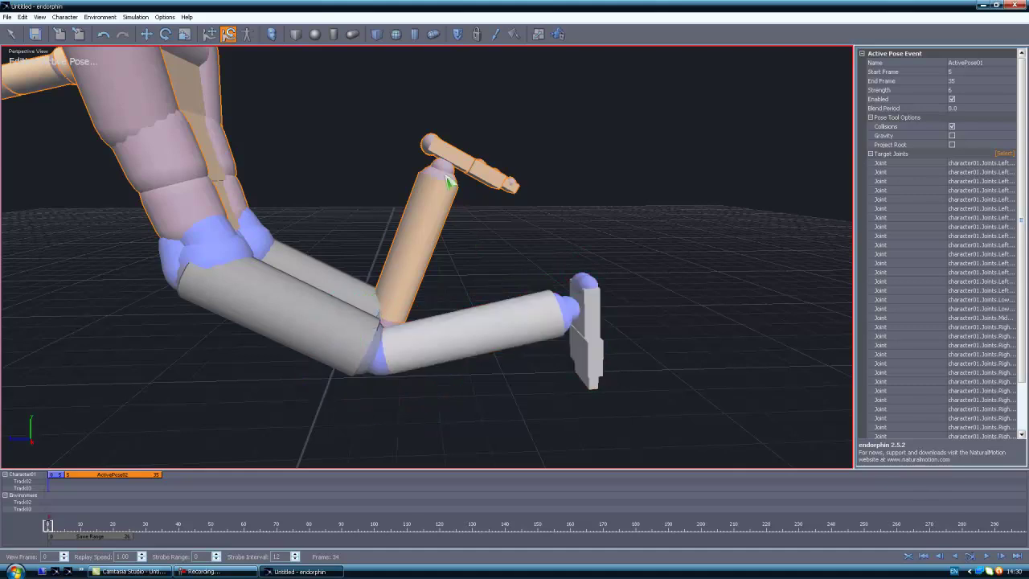
- Rotate the right lower leg and foot downward at the knee to match the left lower leg
click(501, 187)
drag(434, 286, 463, 347)
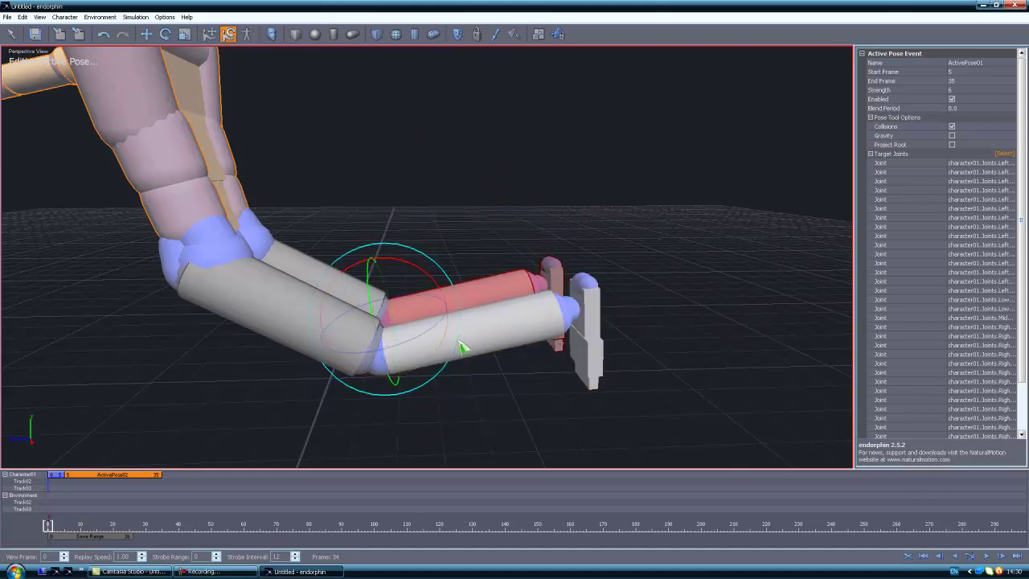
middle_drag(531, 227, 456, 216)
click(512, 216)
- Rotate the right foot and its toes so they point backward, away from the body
click(519, 394)
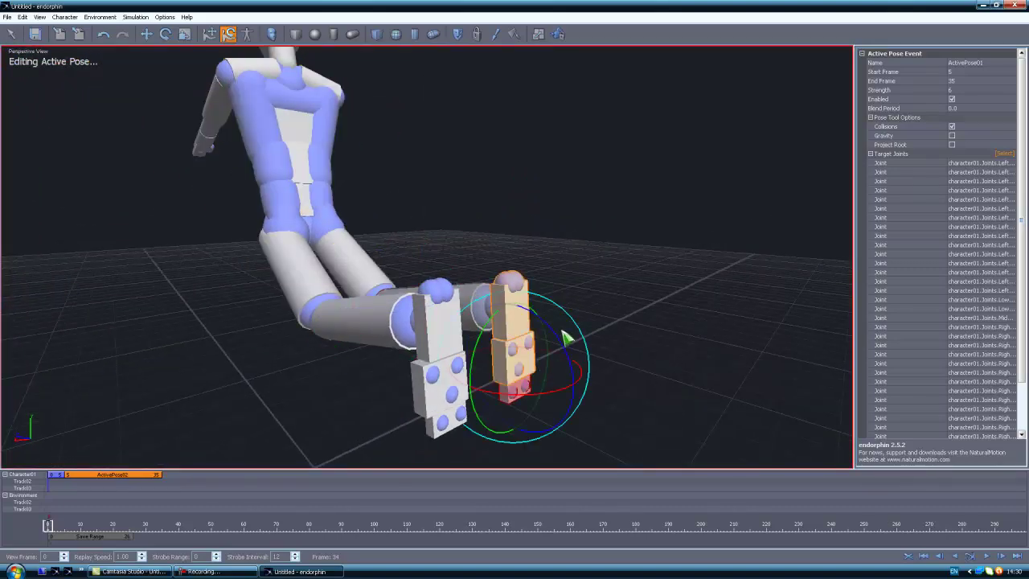
drag(554, 333, 410, 392)
click(664, 363)
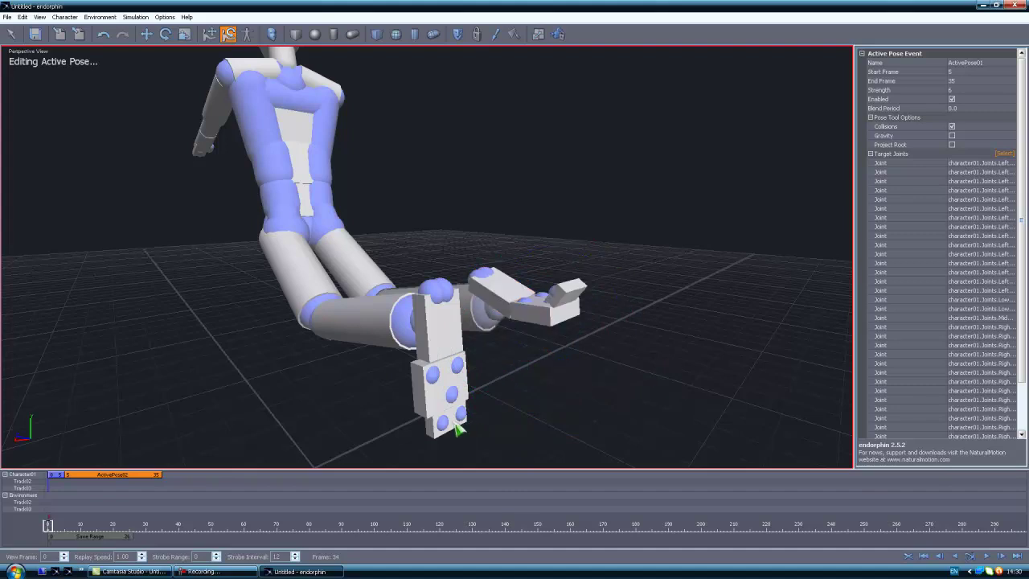
- Rotate the left foot and toes to point backward like the right foot, undoing the first attempt and repeating the rotation
click(453, 423)
drag(487, 390, 373, 329)
key(ctrl+z)
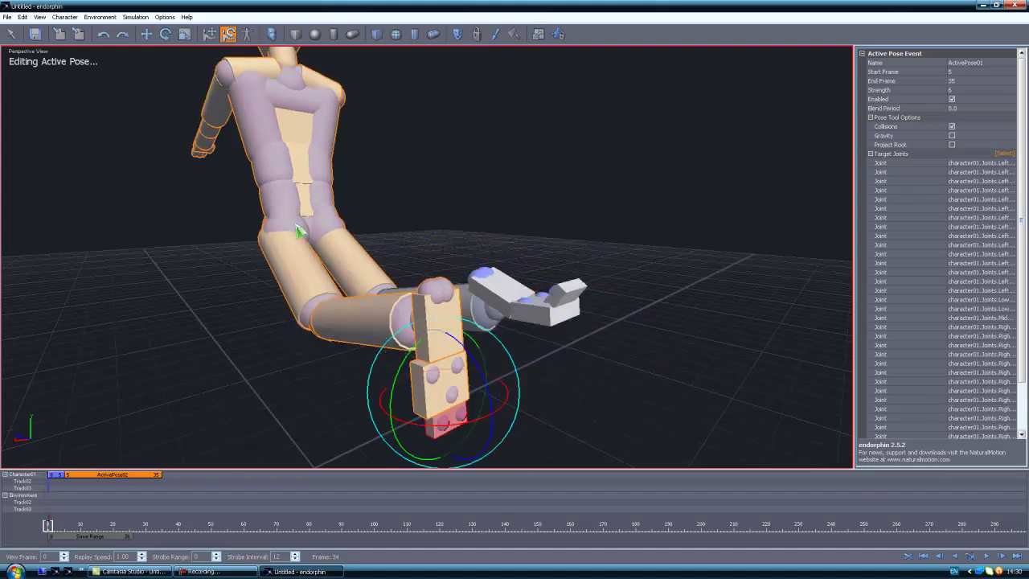
drag(477, 360, 373, 478)
click(600, 225)
middle_drag(449, 241, 331, 234)
scroll(332, 234, down, 3)
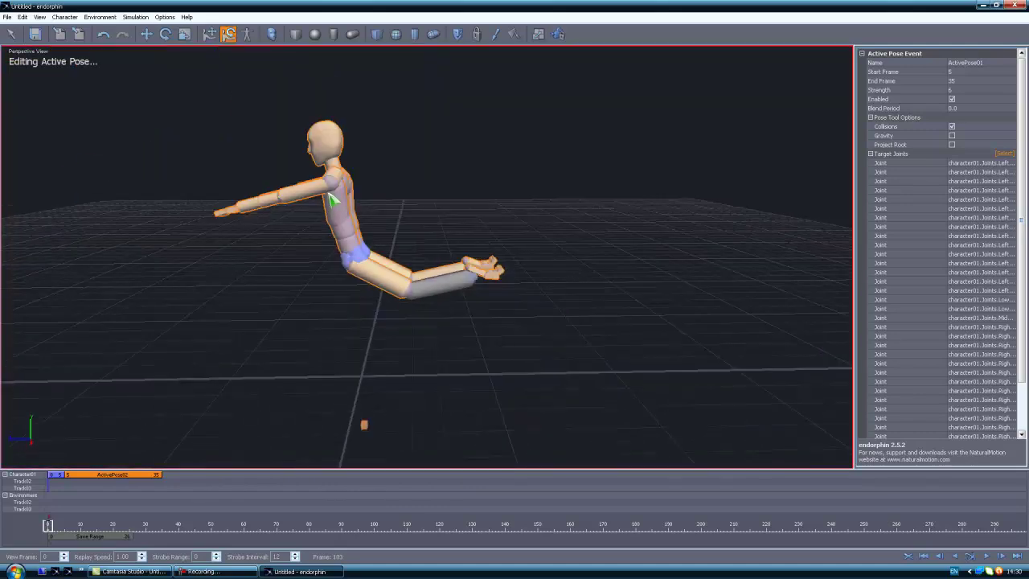
middle_drag(329, 194, 384, 207)
scroll(384, 205, down, 1)
scroll(390, 225, up, 1)
click(410, 312)
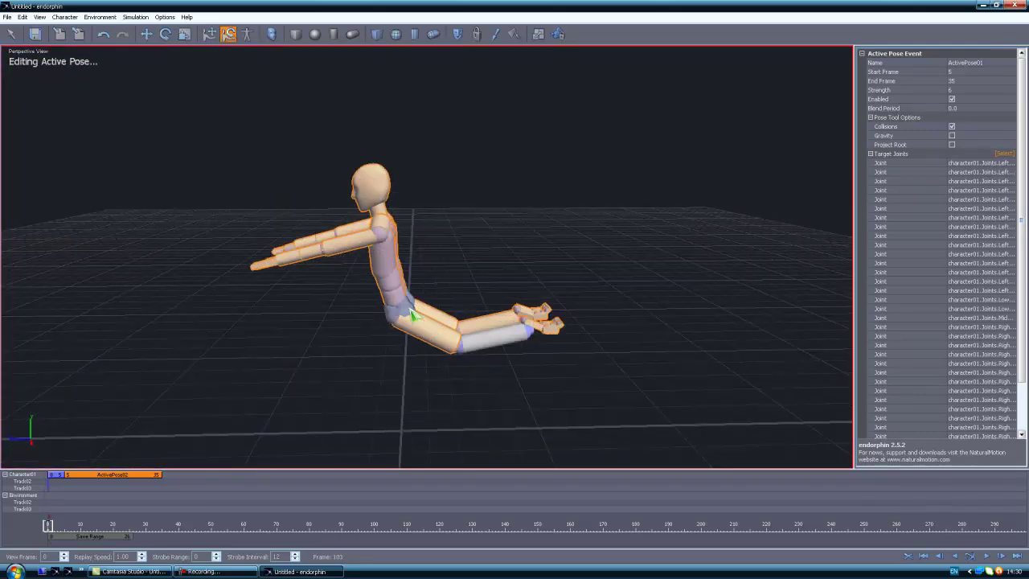
middle_drag(462, 263, 472, 230)
drag(209, 118, 226, 125)
drag(271, 151, 449, 281)
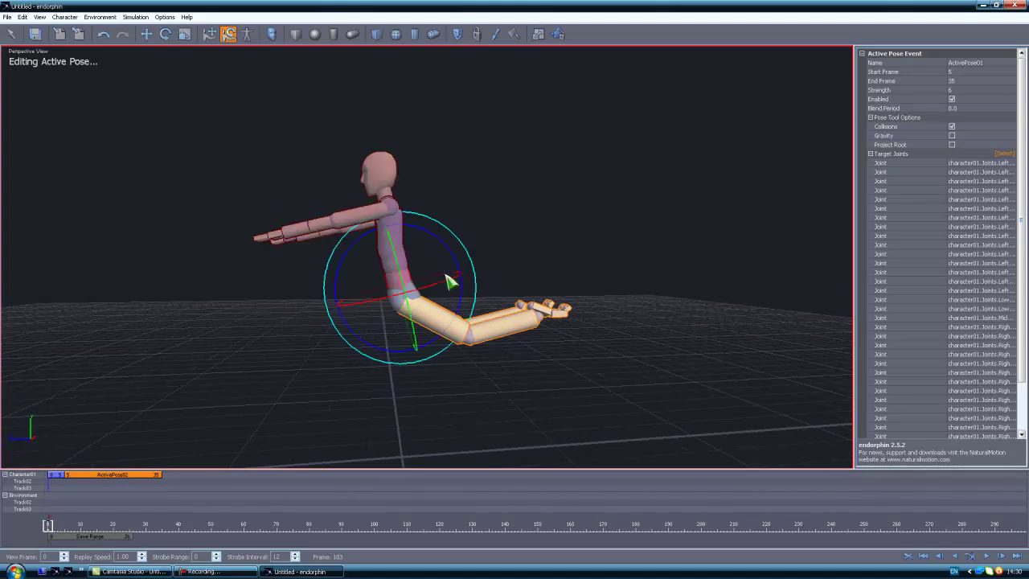
drag(433, 230, 460, 258)
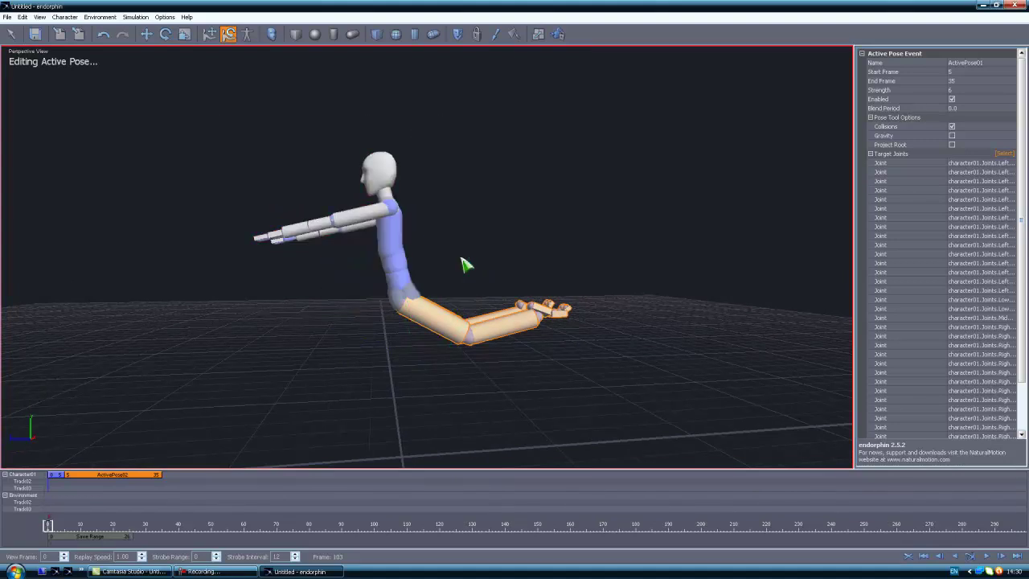
key(ctrl+z)
click(441, 255)
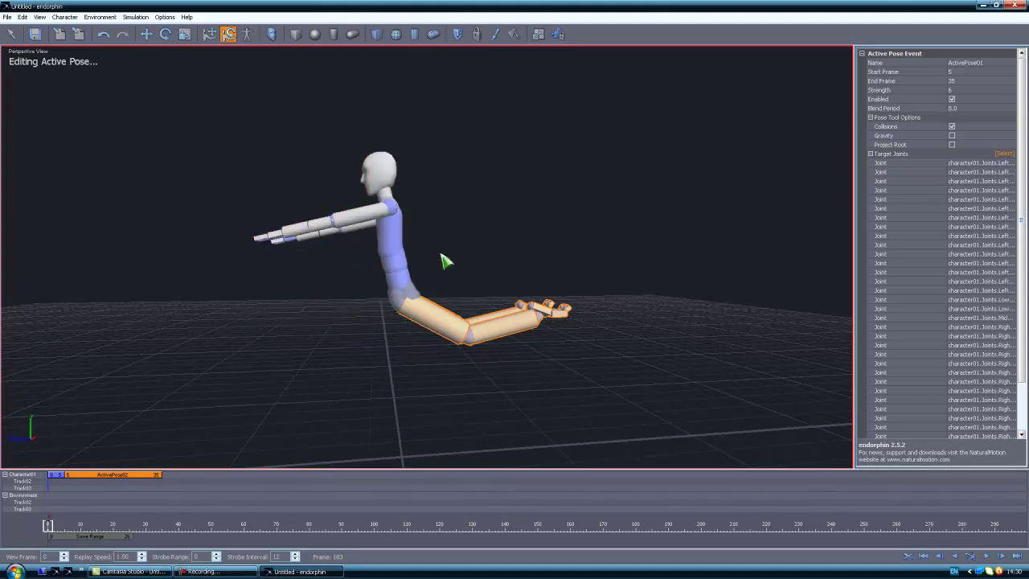
- Rotate the whole upper body backward at the lower spine joint until the torso is upright and the arms are level
click(406, 282)
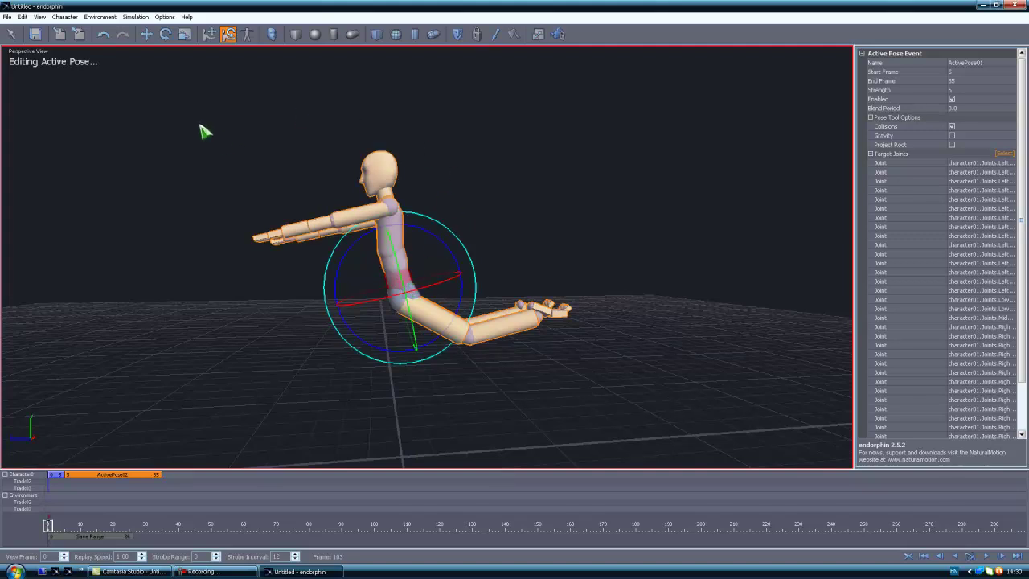
drag(201, 132, 428, 304)
click(487, 201)
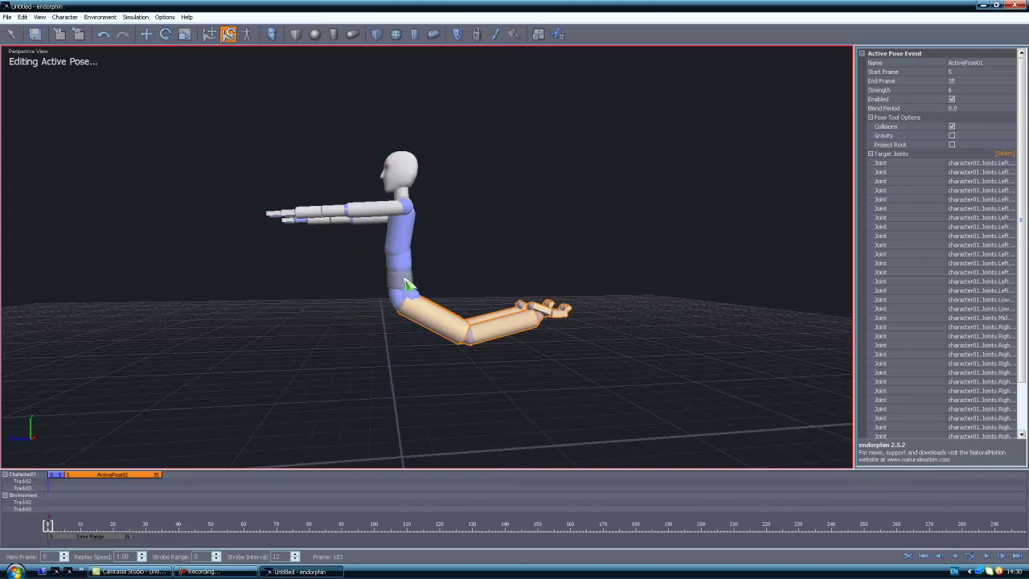
- Bend the upper body further backward at the middle and upper spine joints so the back arches and the arms angle upward
click(406, 271)
drag(246, 127, 550, 230)
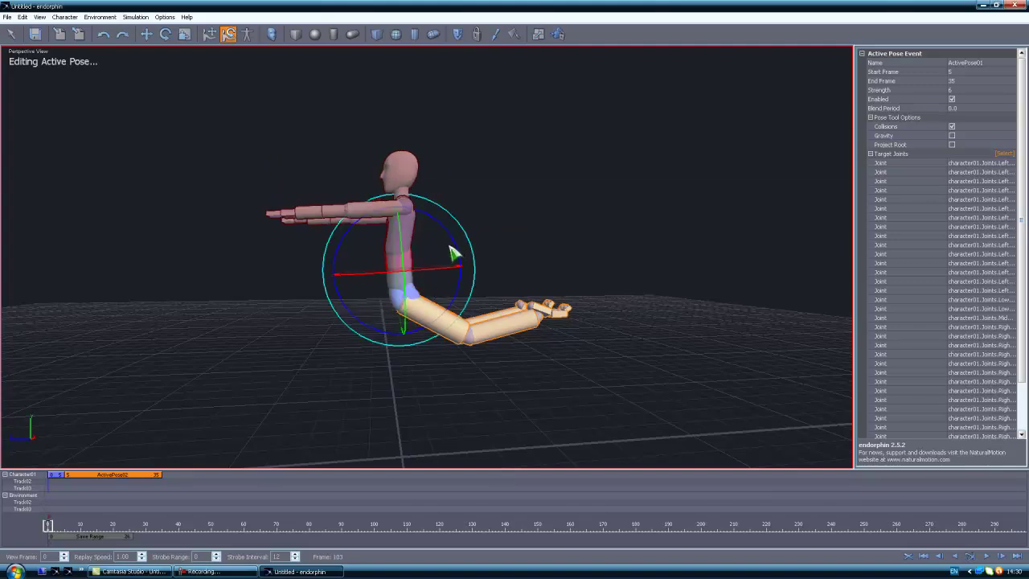
drag(445, 227, 449, 227)
drag(374, 234, 432, 267)
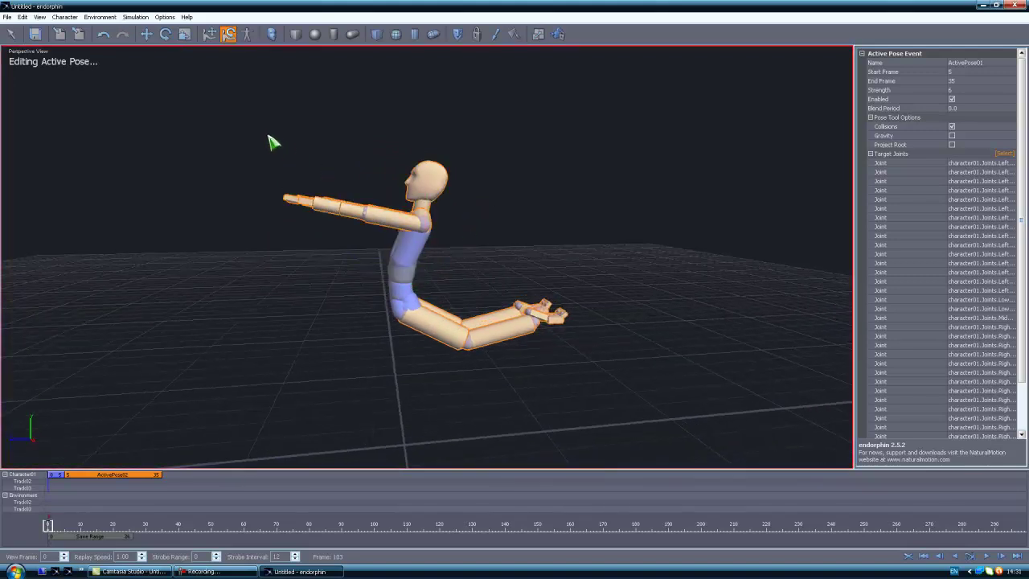
drag(270, 139, 480, 240)
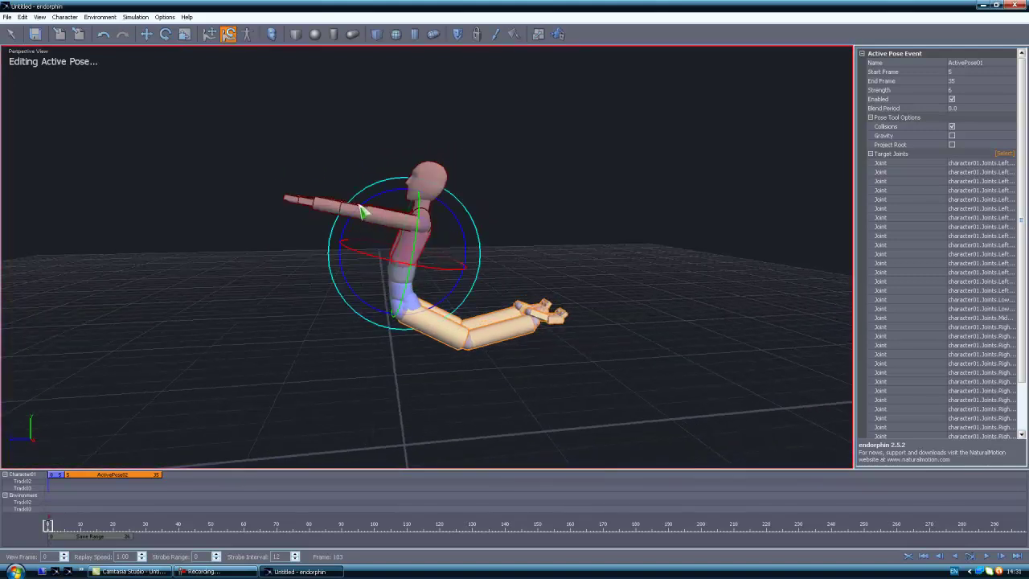
drag(362, 211, 453, 235)
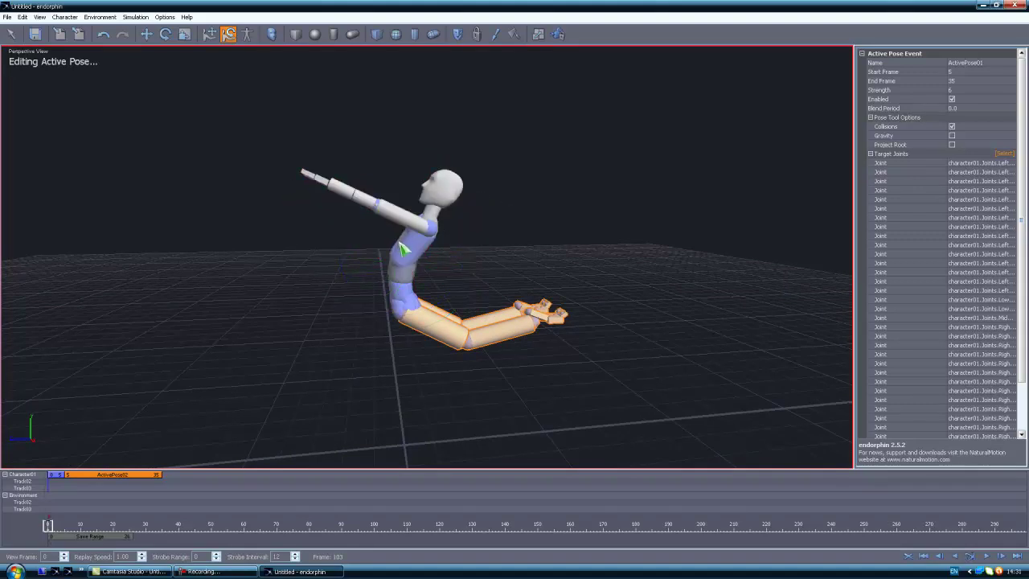
- Tilt the head backward at the neck and swing the left arm up past the head
click(435, 203)
drag(413, 170, 512, 225)
alt+drag(460, 271, 311, 288)
drag(327, 114, 375, 200)
alt+drag(270, 224, 482, 290)
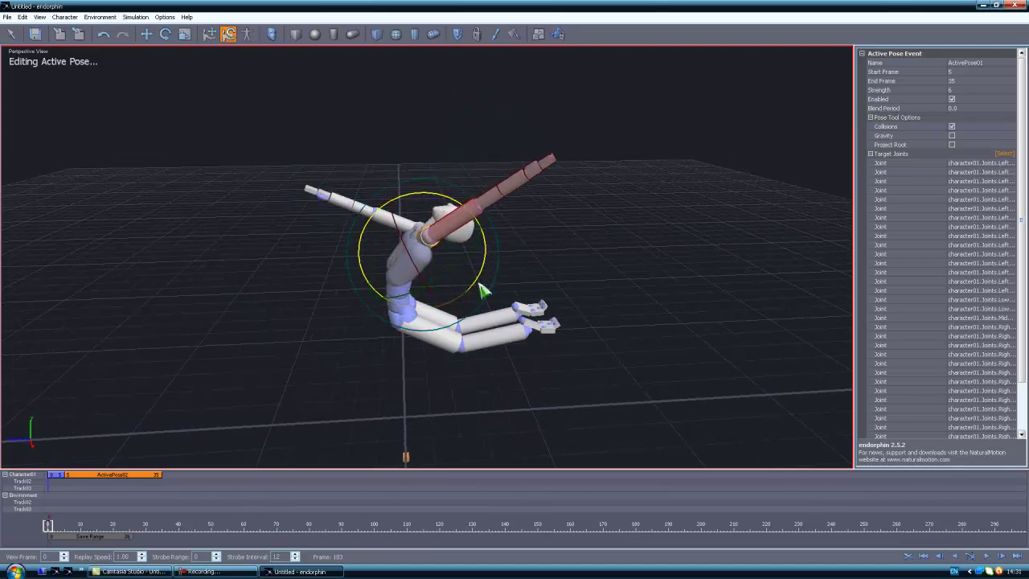
- Rotate the left arm inward at the shoulder until it runs roughly parallel to the right arm
click(391, 131)
alt+drag(391, 131, 456, 273)
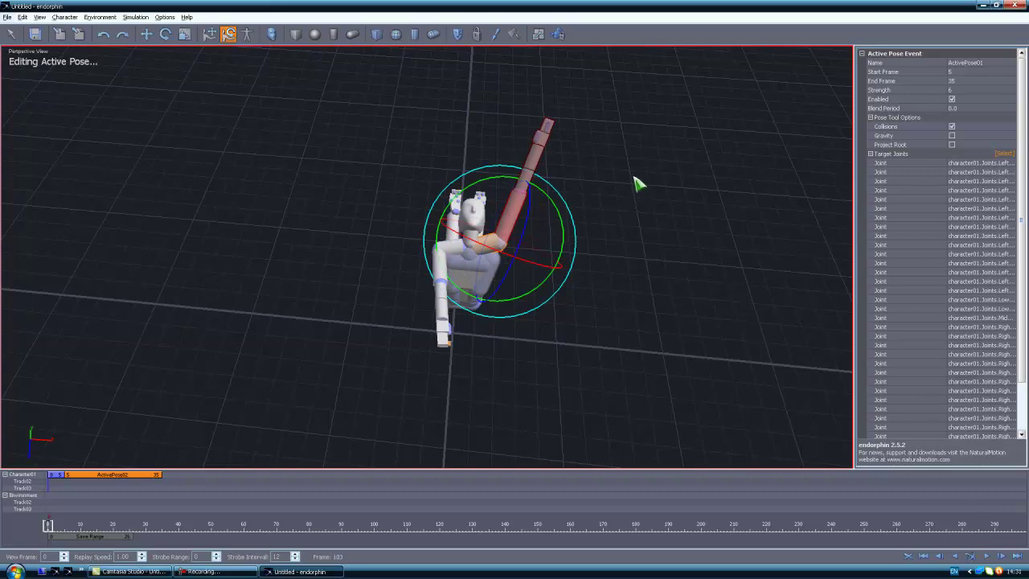
alt+drag(638, 184, 370, 202)
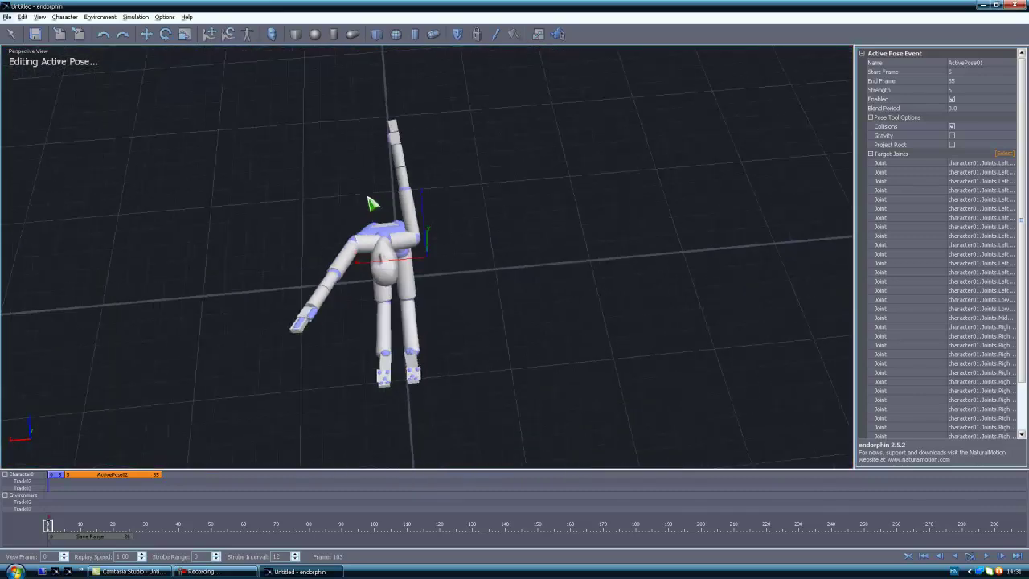
alt+drag(266, 137, 239, 117)
scroll(237, 122, up, 3)
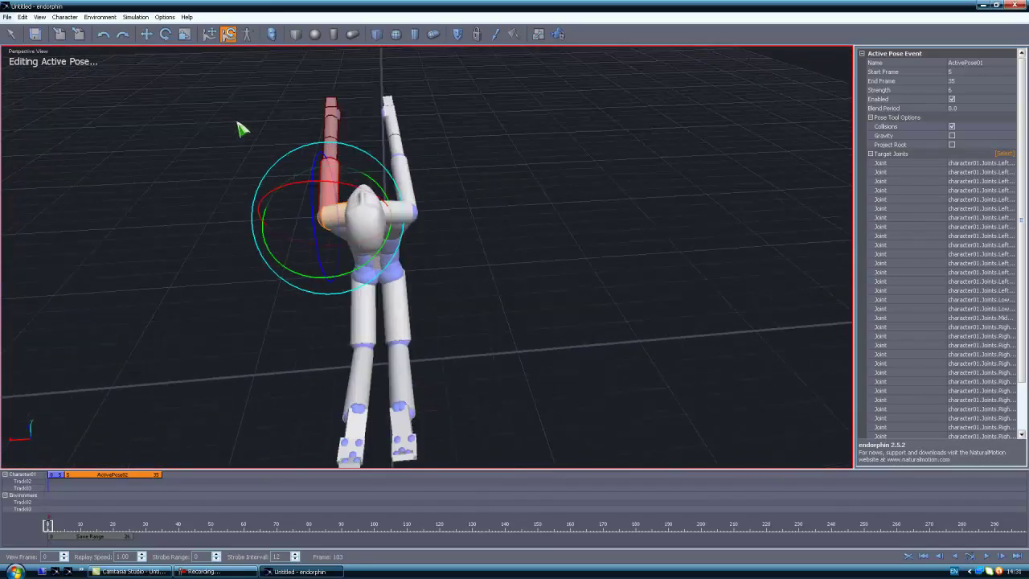
scroll(238, 123, up, 3)
- Rotate the left arm at the shoulder, in side view, so it reaches up and slightly backward beside the head
alt+middle_drag(480, 128, 584, 240)
alt+drag(584, 240, 580, 149)
drag(393, 247, 425, 203)
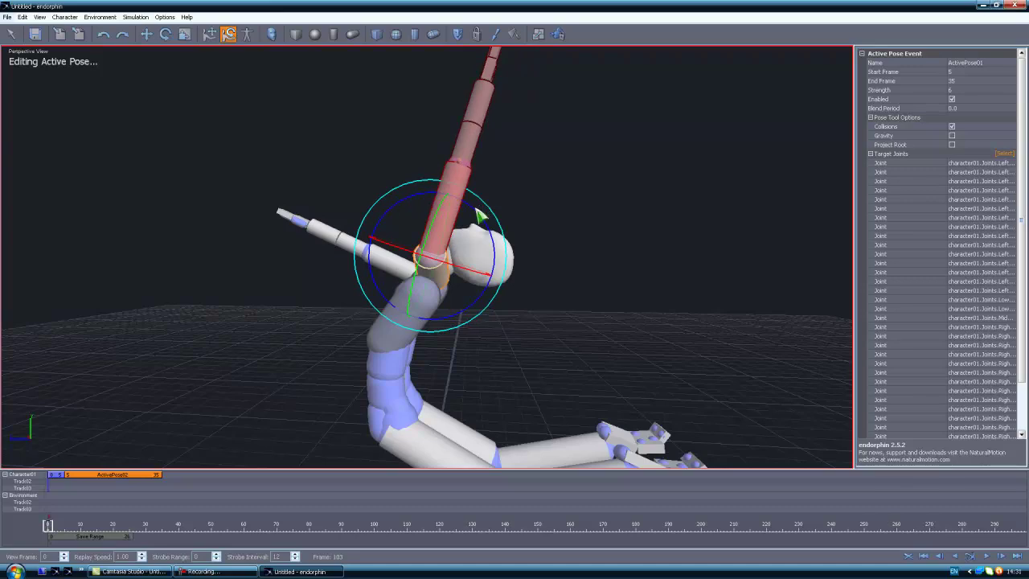
drag(476, 209, 484, 221)
- Raise the right arm at the shoulder overhead to match the left arm and even out its sideways angle
middle_drag(484, 222, 565, 210)
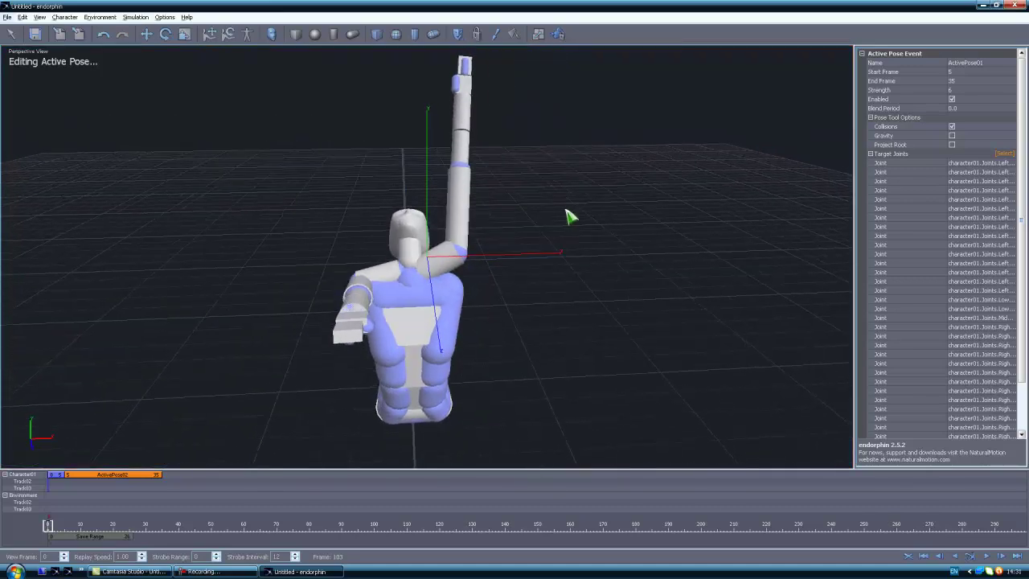
alt+drag(569, 218, 596, 243)
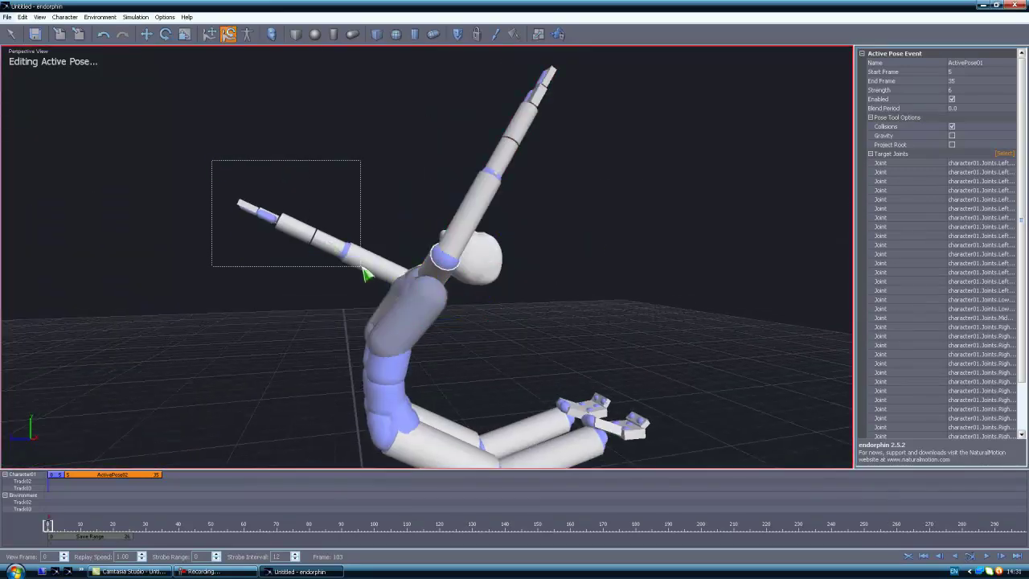
drag(366, 276, 364, 273)
drag(387, 223, 454, 346)
drag(363, 299, 56, 149)
alt+drag(410, 256, 402, 303)
drag(501, 235, 500, 234)
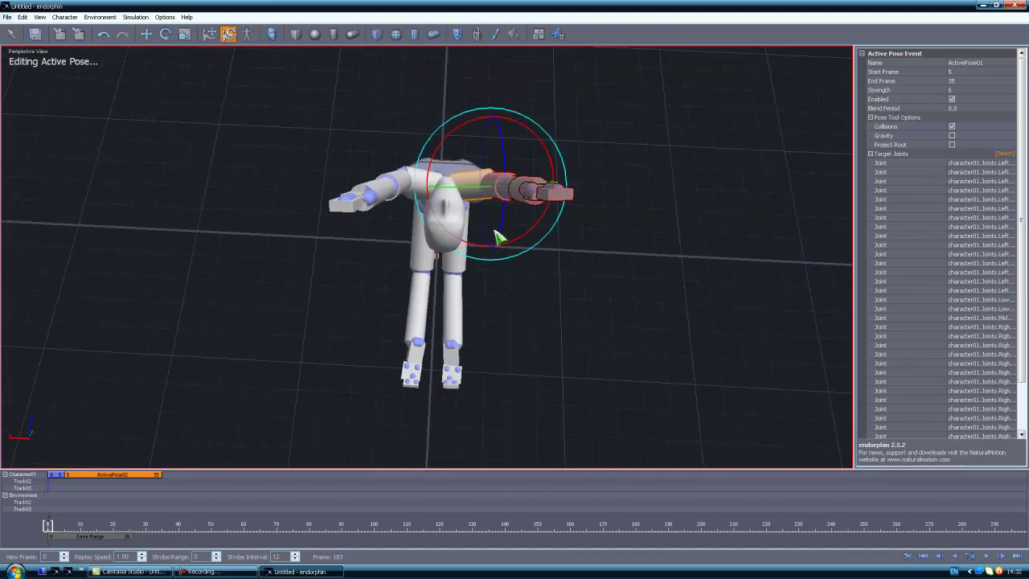
drag(479, 188, 485, 191)
click(599, 210)
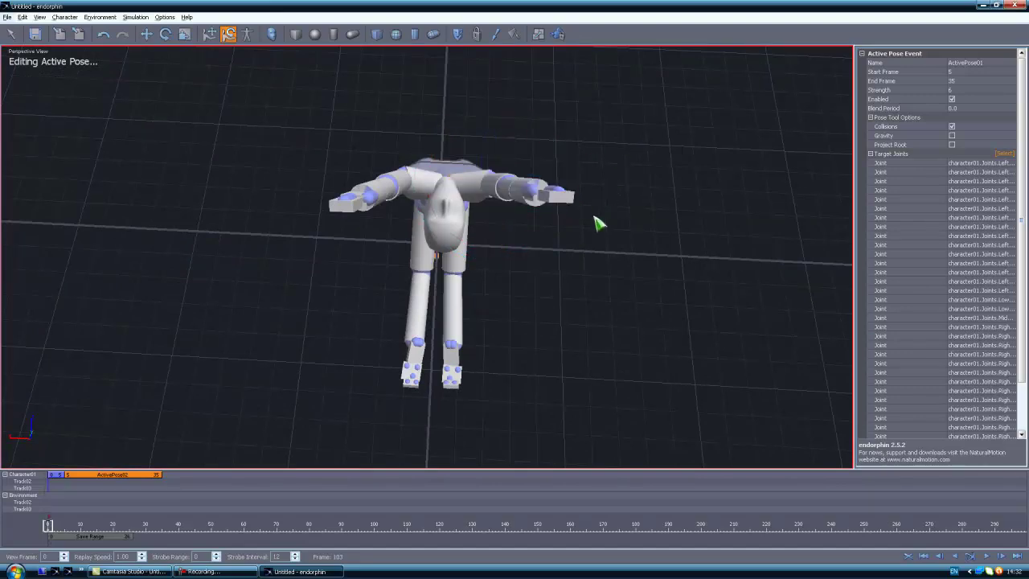
- Bend both hands backward at the wrists so they stand roughly perpendicular to the raised forearms
alt+drag(595, 216, 357, 192)
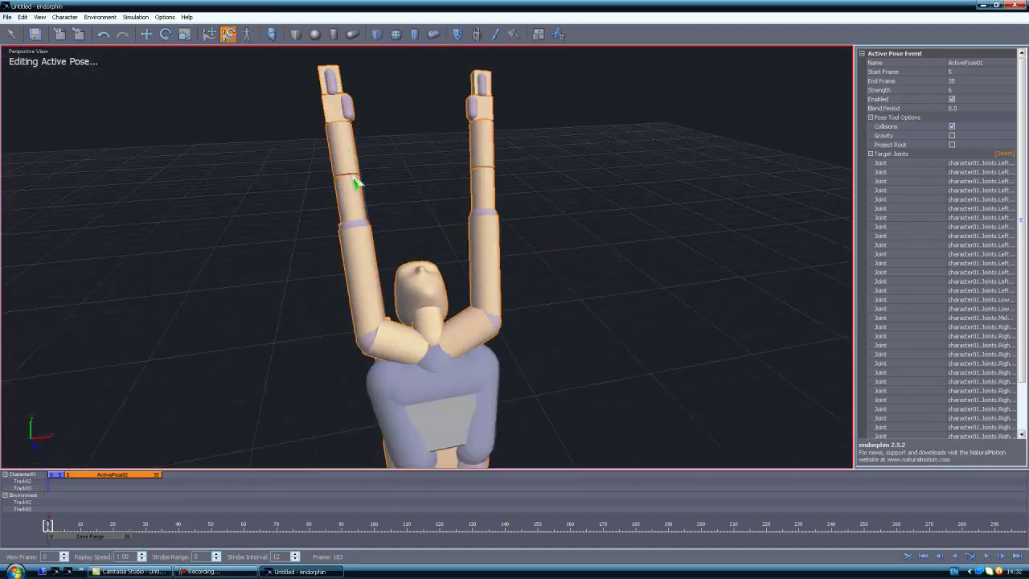
click(355, 179)
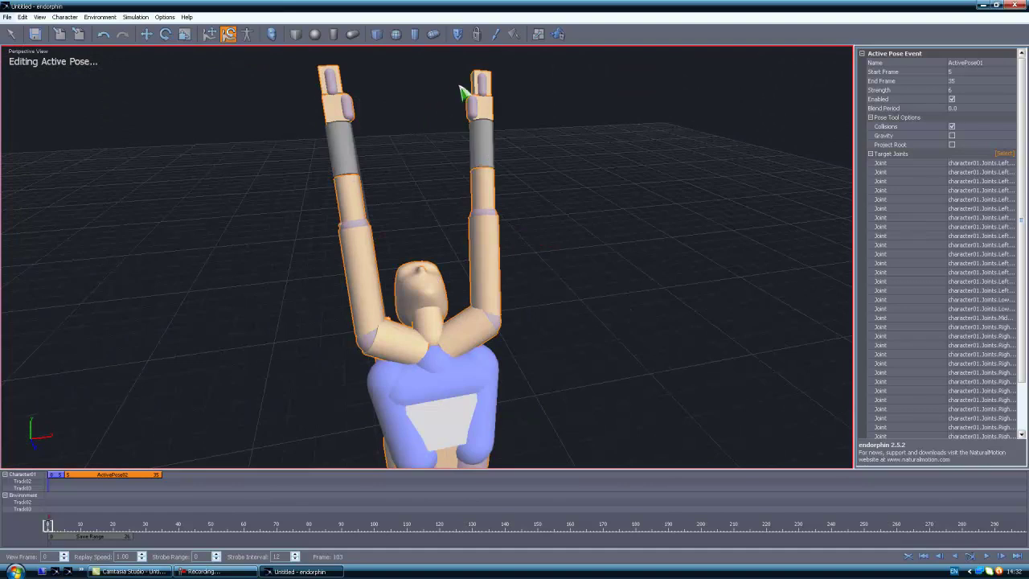
click(485, 88)
drag(503, 114, 446, 75)
click(340, 83)
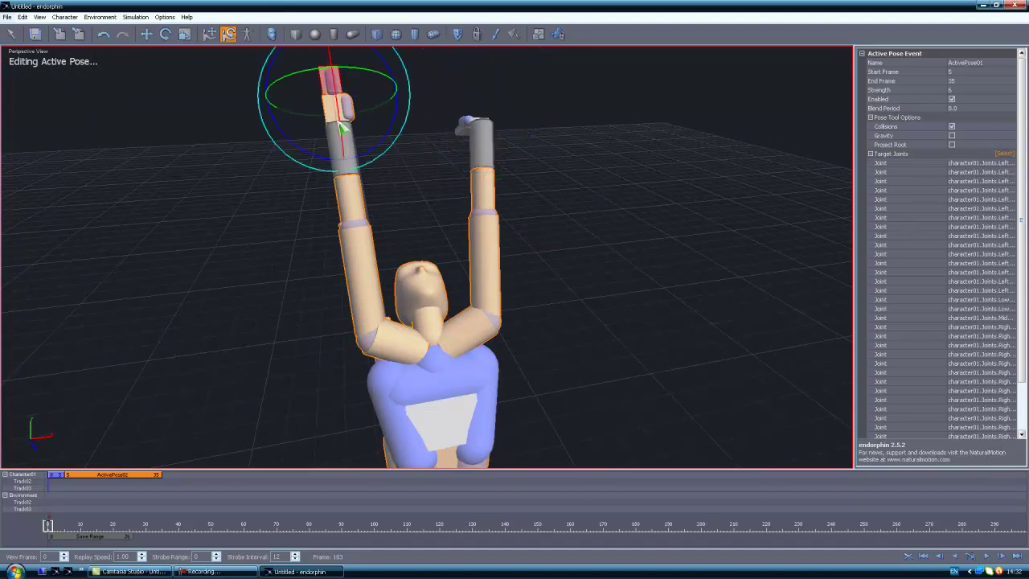
drag(339, 122, 242, 68)
click(299, 238)
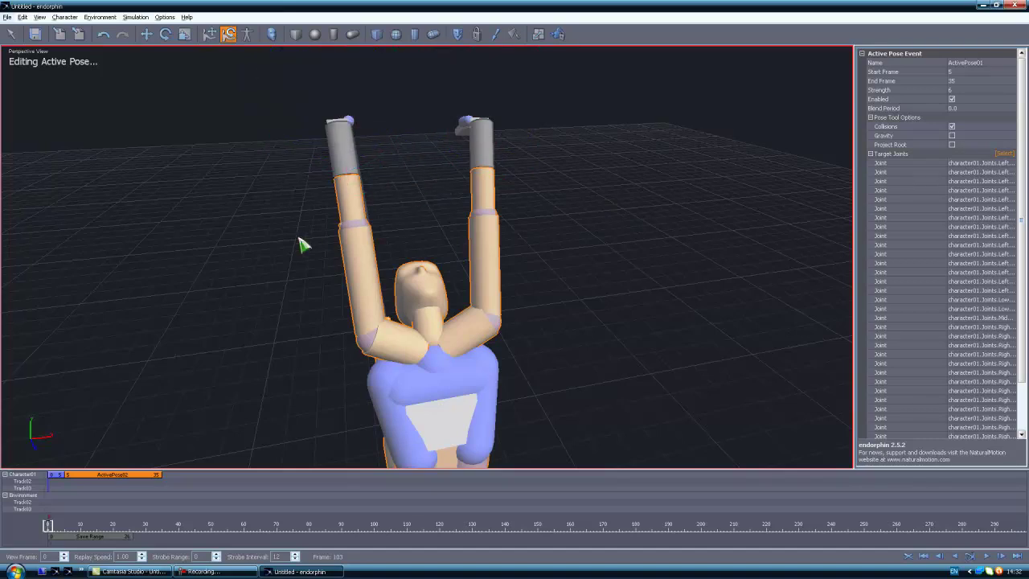
- Set the strength of the stretched active pose to 10 and leave pose editing
middle_drag(324, 252, 420, 210)
scroll(421, 210, down, 3)
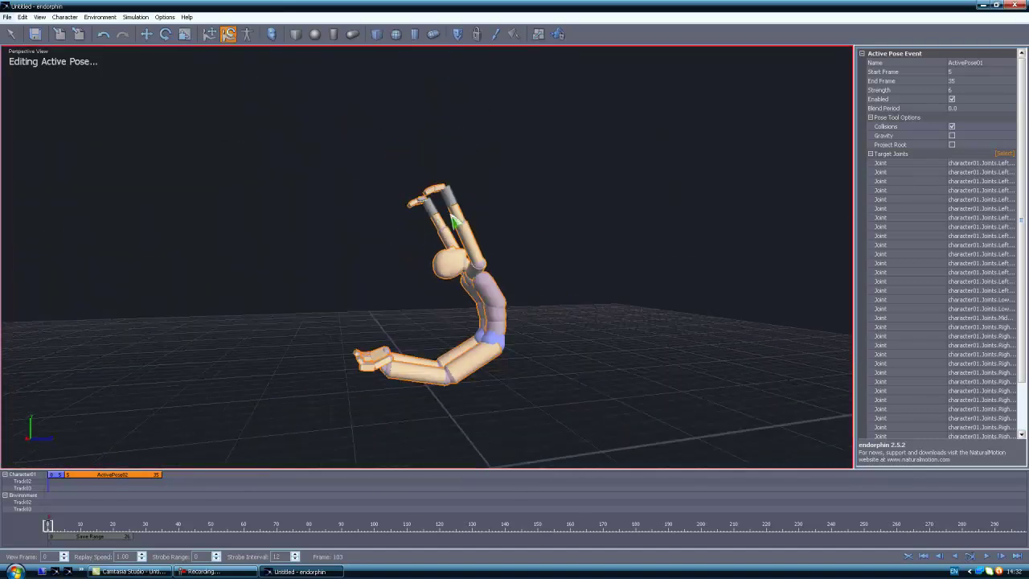
click(969, 90)
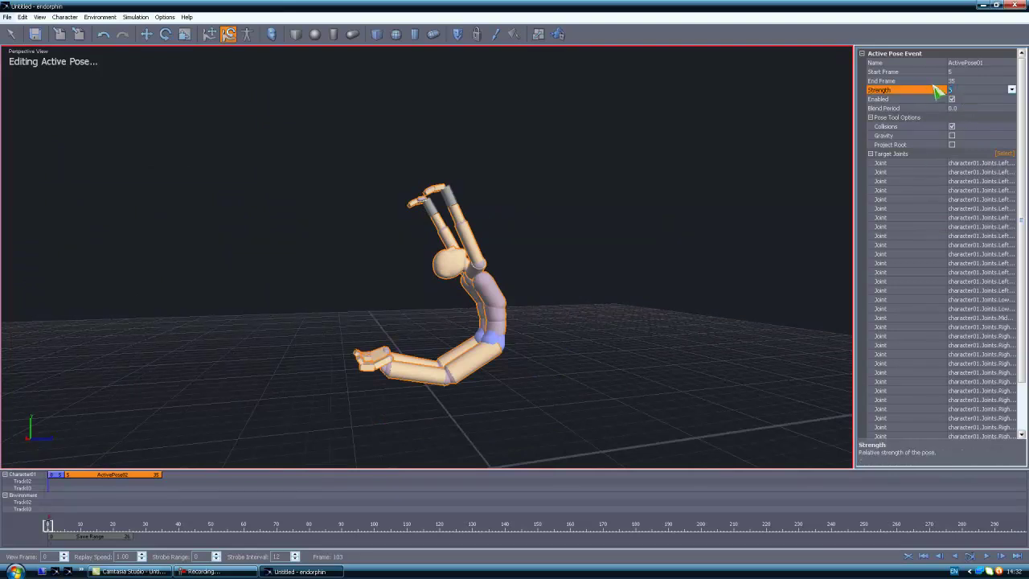
click(951, 91)
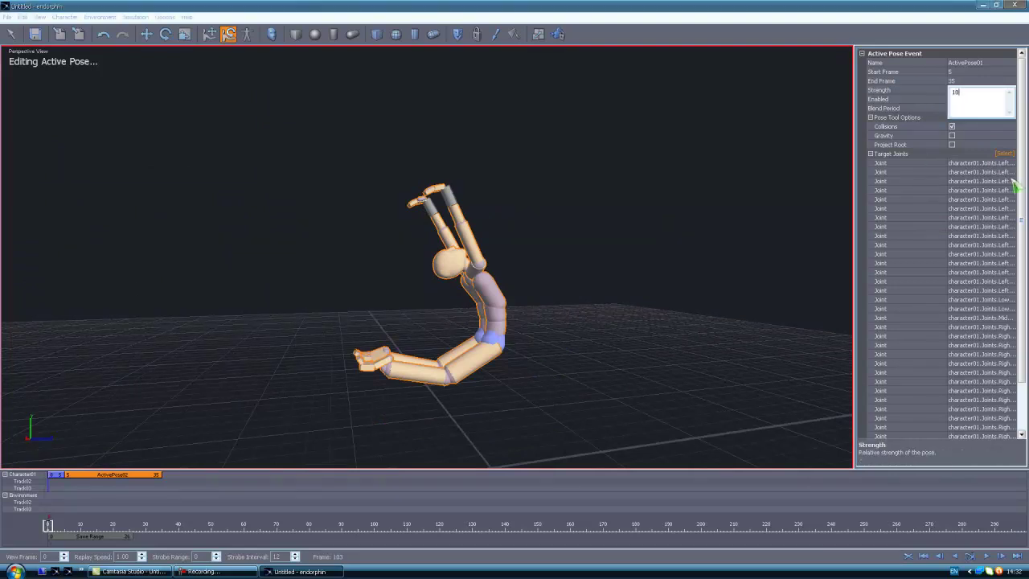
click(736, 492)
- Simulate the animation and scrub through its frames from several angles to examine the jump
key(space)
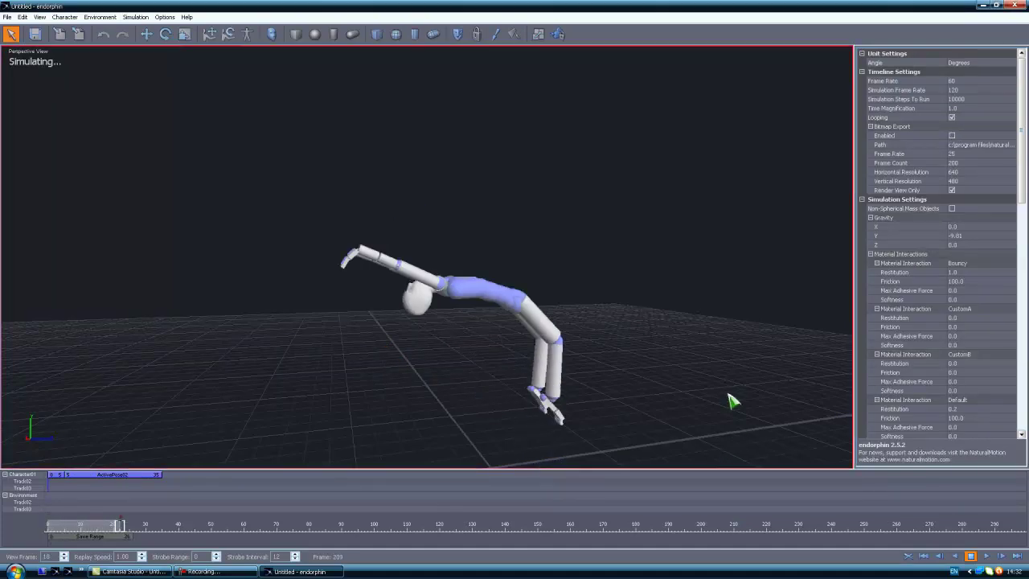
key(space)
mouse_move(72, 528)
mouse_down()
mouse_move(49, 533)
mouse_move(216, 557)
mouse_move(276, 541)
mouse_move(163, 537)
mouse_move(226, 540)
mouse_up()
mouse_move(339, 439)
middle_down()
mouse_move(325, 394)
mouse_move(298, 439)
middle_up()
alt+drag(297, 438, 386, 409)
drag(201, 527, 206, 531)
alt+drag(227, 434, 287, 367)
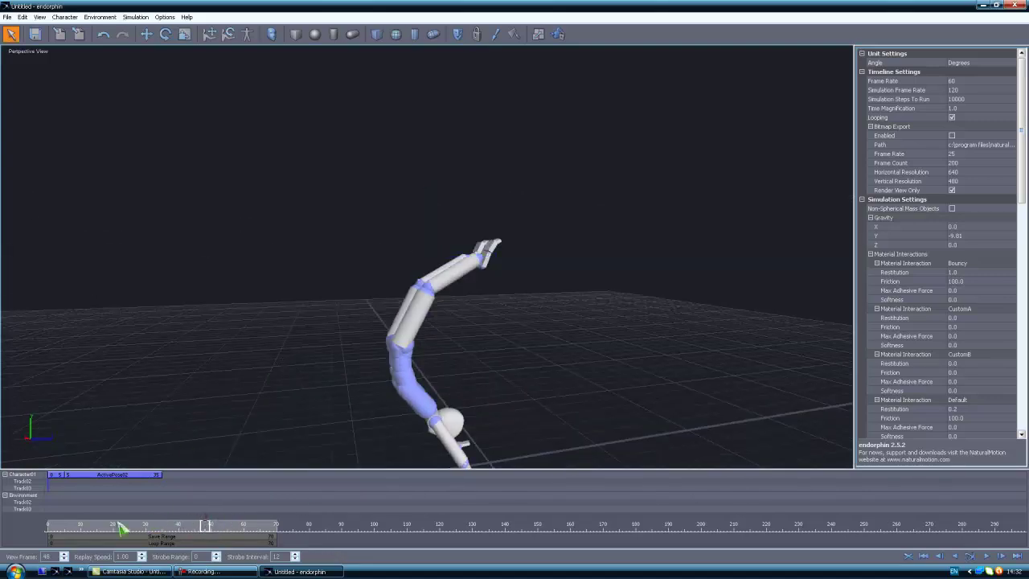
- End the second active pose at frame 13 and add a third active pose spanning frames 13 to 74
drag(69, 527, 91, 530)
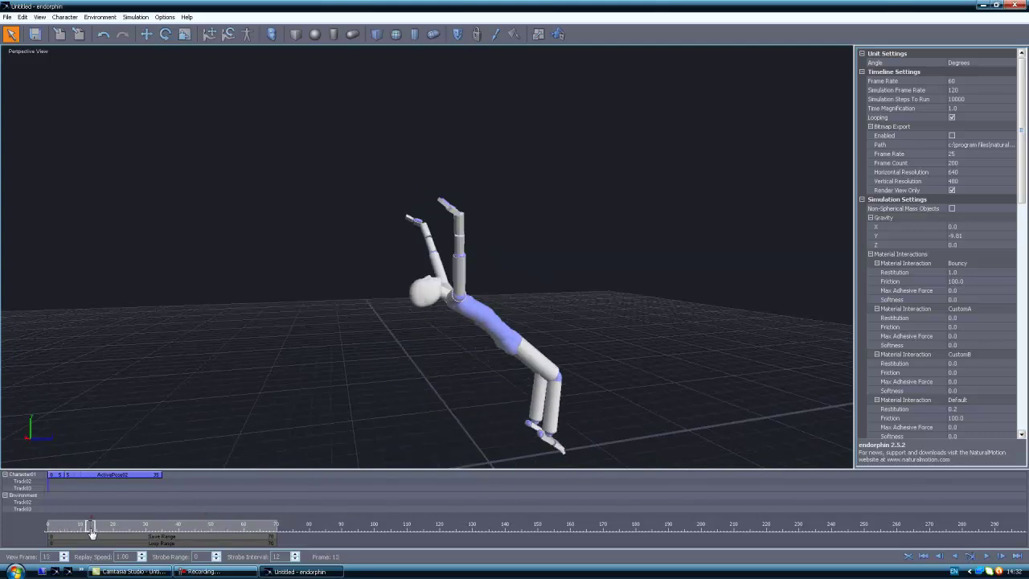
alt+drag(350, 451, 341, 428)
alt+middle_drag(564, 399, 418, 259)
alt+right_drag(418, 259, 441, 294)
alt+drag(451, 322, 161, 319)
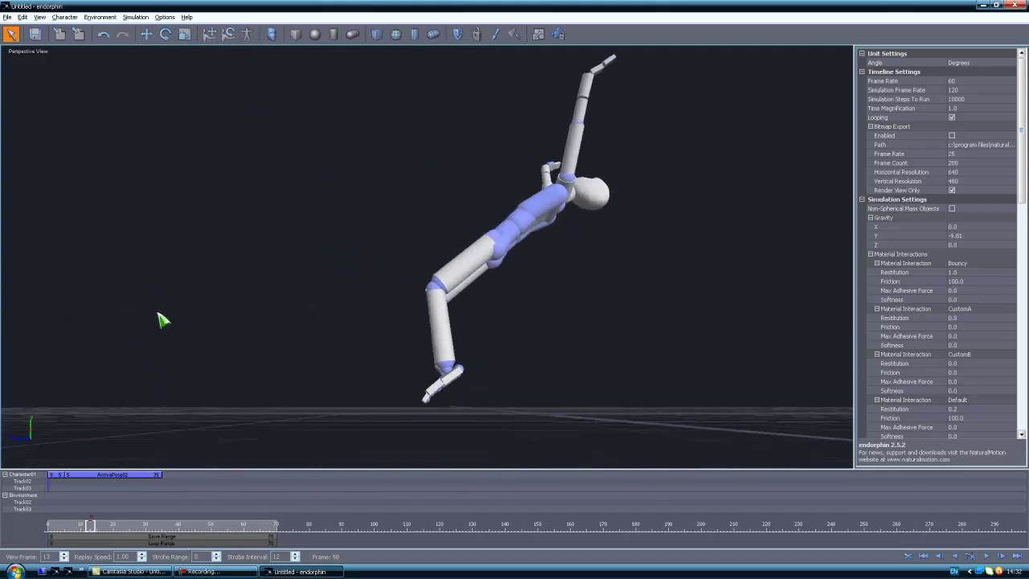
alt+drag(348, 219, 241, 336)
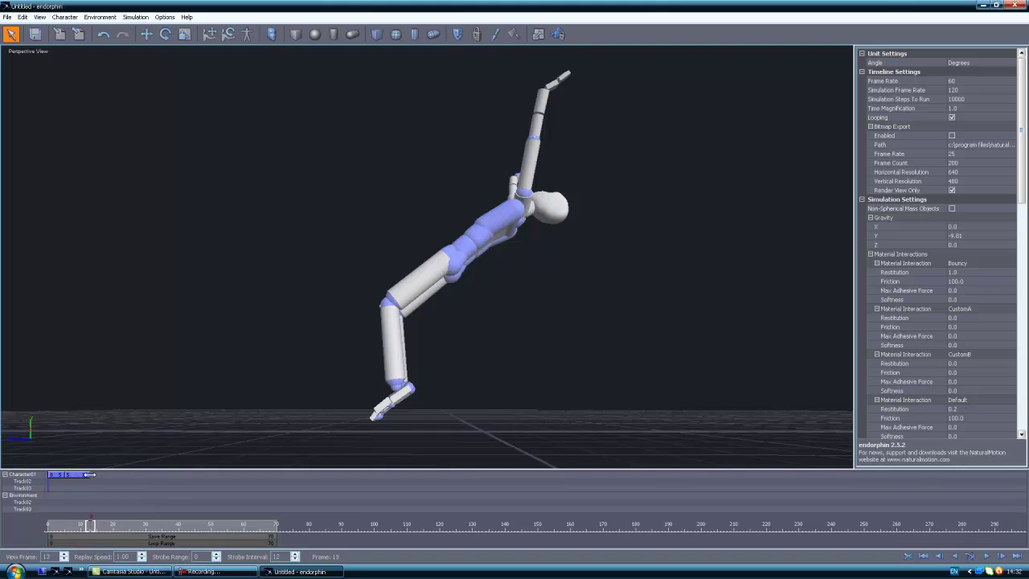
double_click(59, 476)
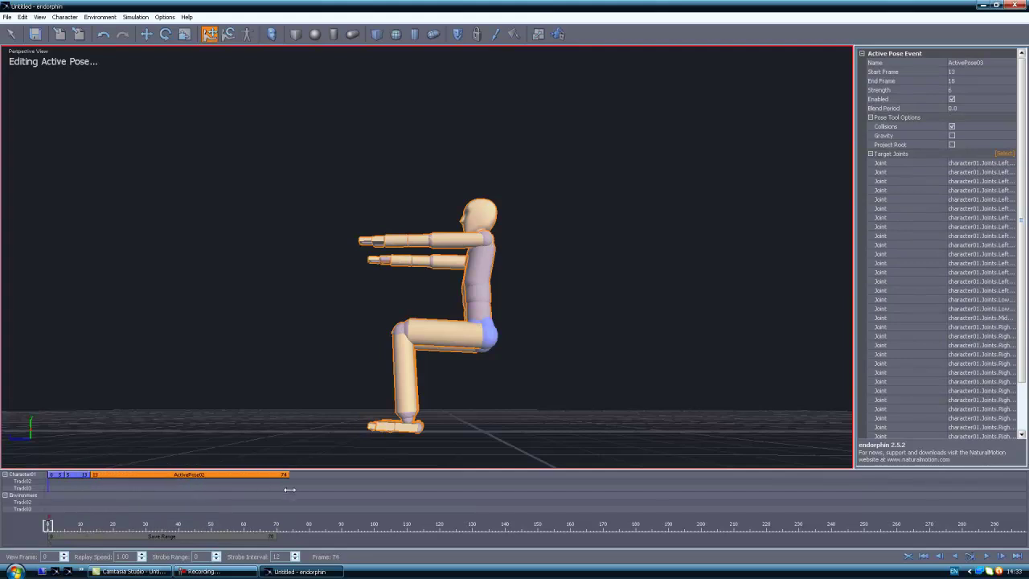
- Bend both lower legs backward at the knees by roughly 30 degrees so the feet tuck under the thighs
middle_drag(271, 360, 327, 450)
middle_drag(283, 316, 364, 298)
scroll(364, 299, up, 3)
alt+drag(475, 258, 226, 61)
alt+drag(440, 257, 405, 278)
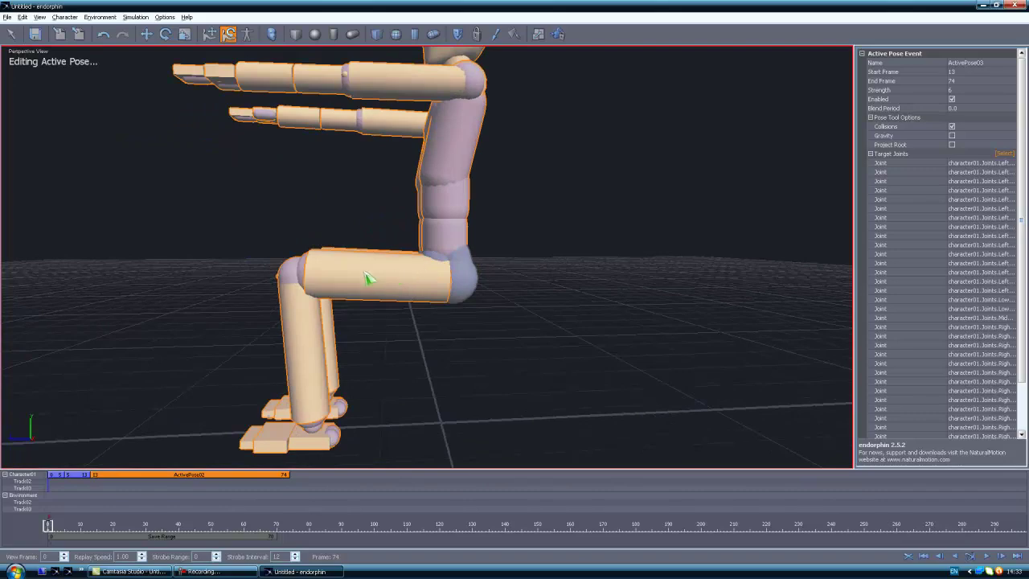
alt+drag(352, 234, 438, 265)
click(410, 341)
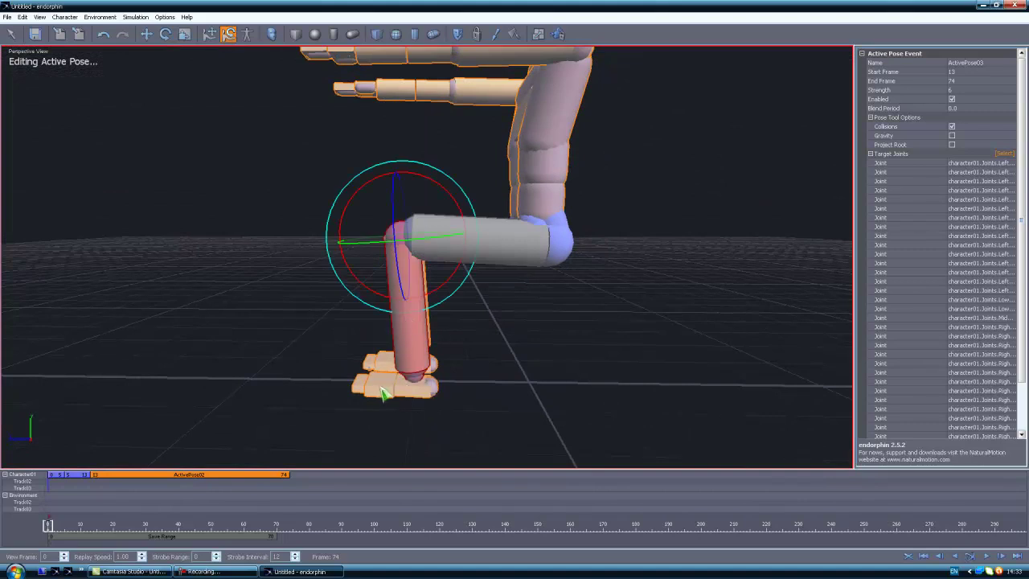
drag(445, 188, 393, 208)
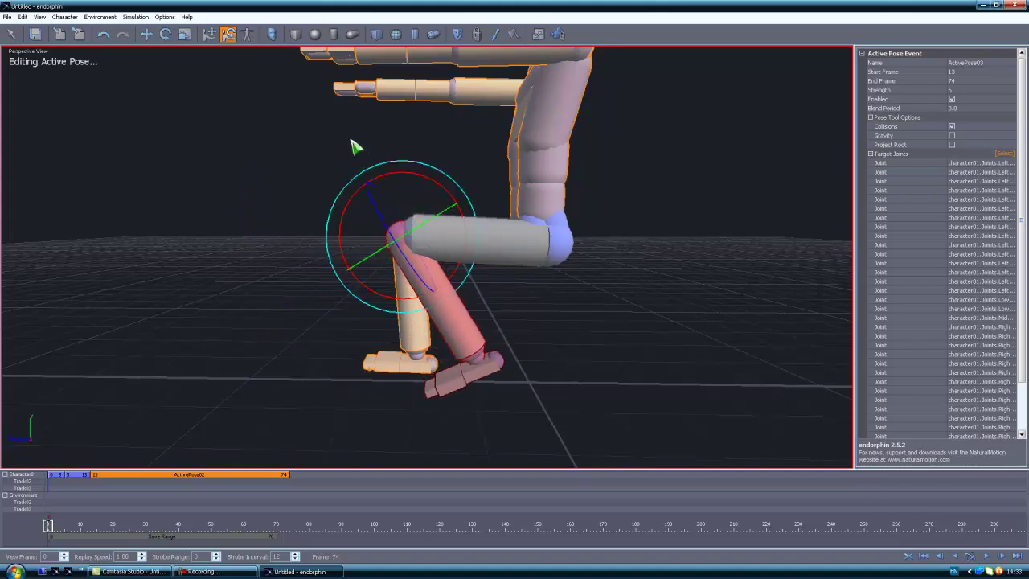
middle_drag(333, 193, 353, 264)
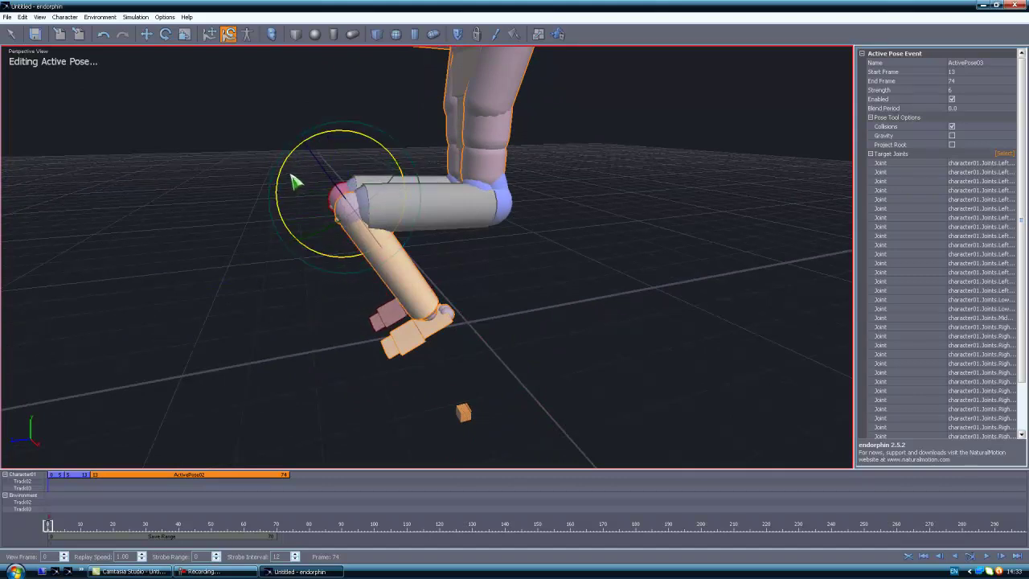
drag(291, 176, 291, 175)
- Rotate both feet upward at the ankles until their soles are roughly parallel to the ground
middle_drag(454, 262, 170, 205)
alt+drag(171, 209, 418, 240)
mouse_move(416, 117)
alt+mouse_down()
mouse_move(394, 127)
mouse_move(411, 144)
mouse_move(432, 121)
alt+mouse_up()
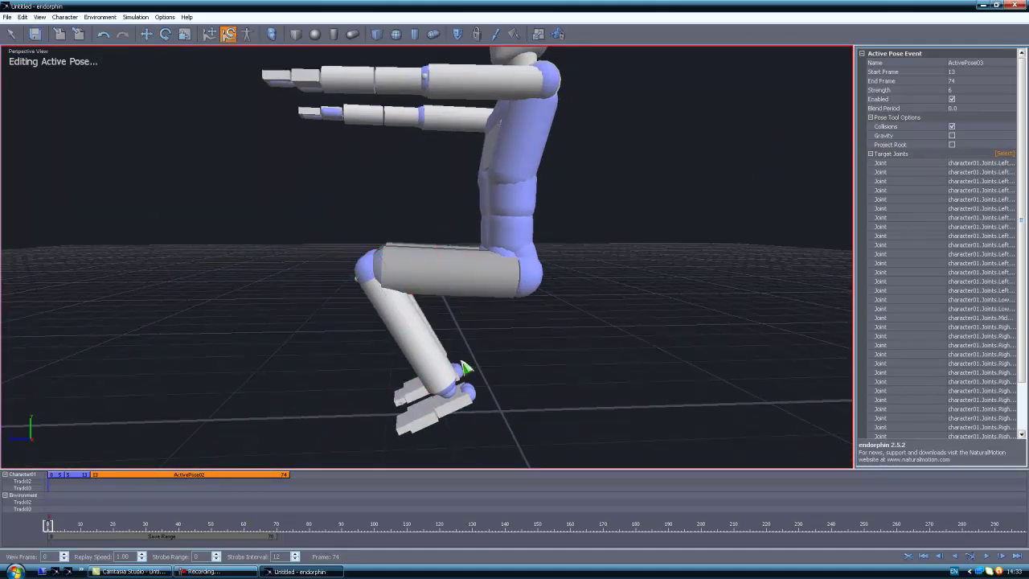
alt+drag(468, 368, 546, 189)
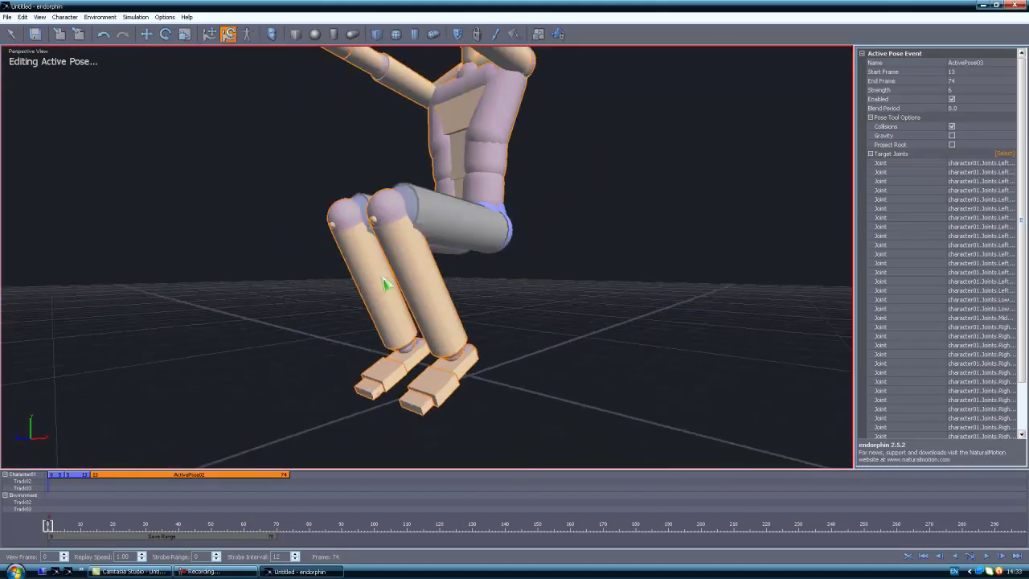
ctrl+click(392, 316)
click(416, 358)
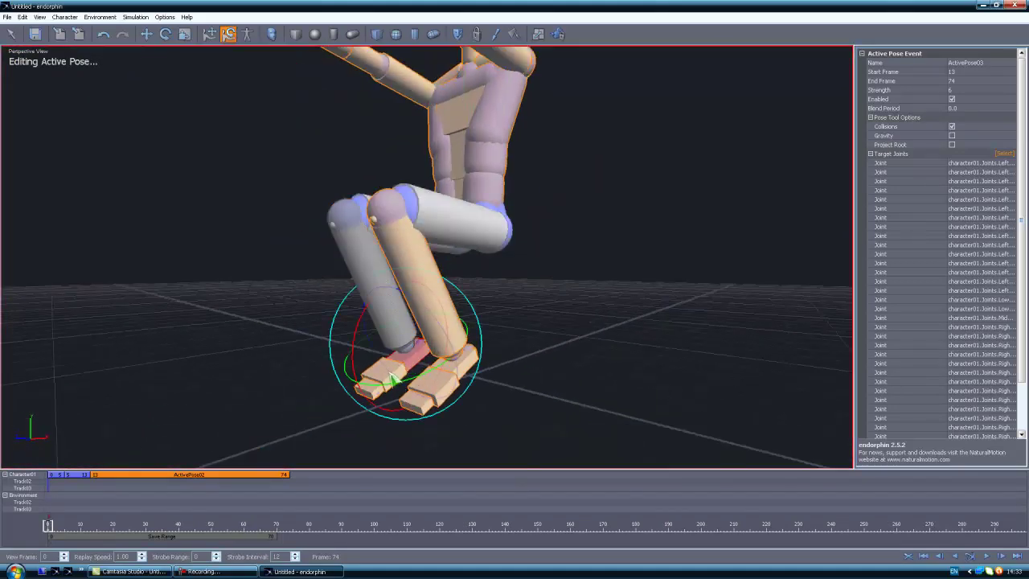
drag(364, 336, 571, 274)
mouse_move(468, 363)
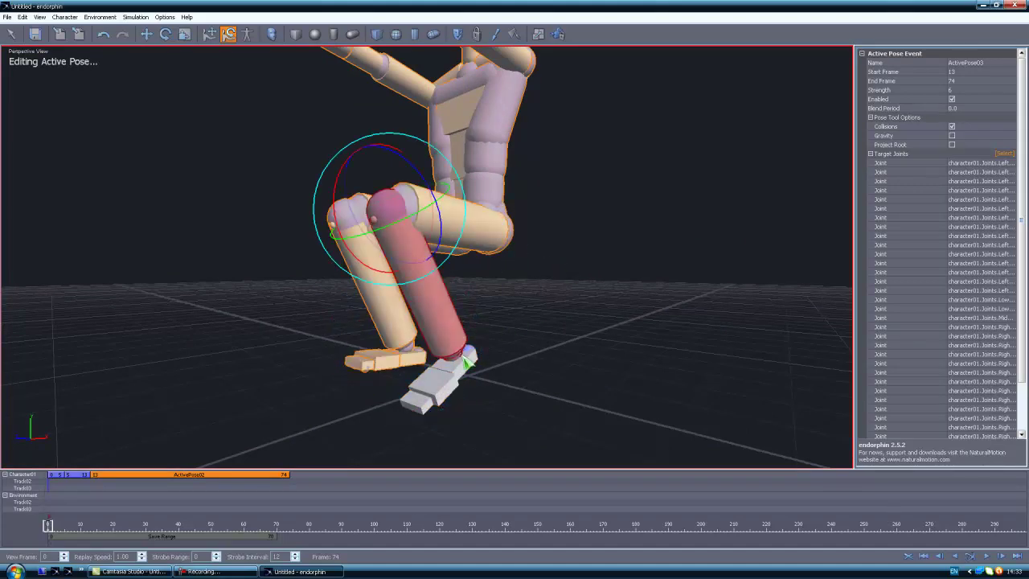
click(453, 340)
click(468, 365)
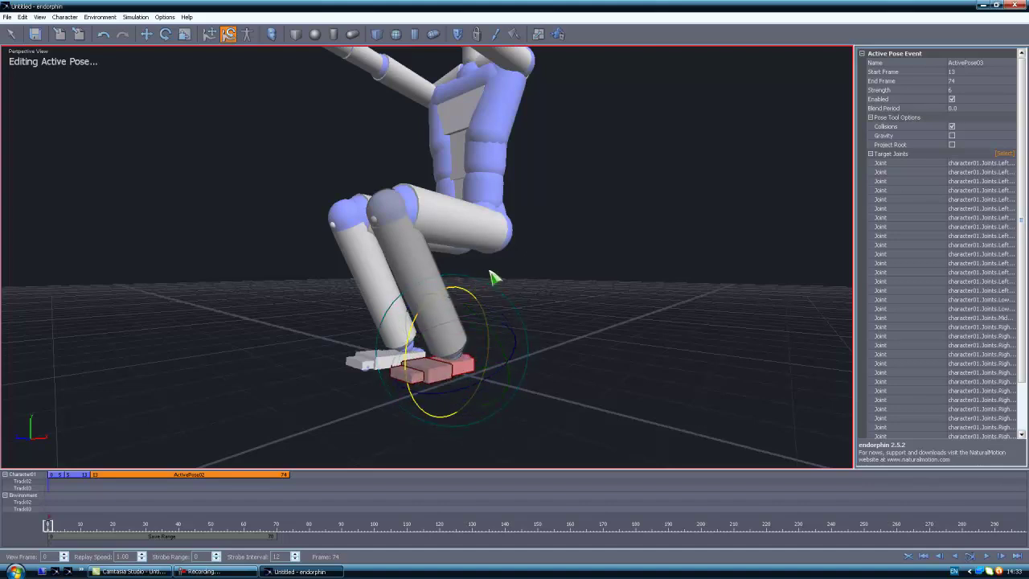
click(586, 225)
- Lean the whole upper body forward over the thighs by rotating it at the lowest spine segment
middle_drag(586, 225, 469, 288)
key(q)
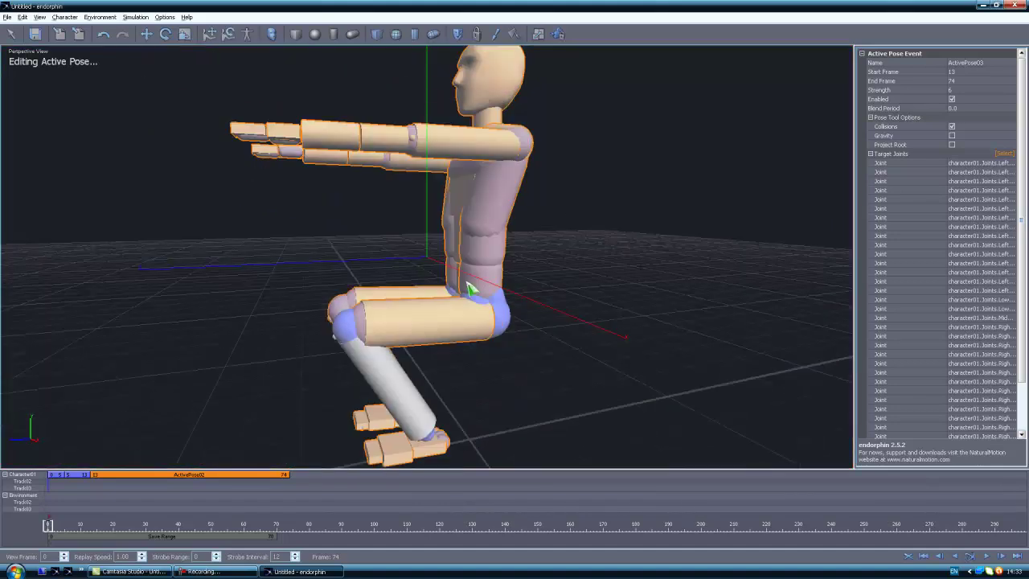
alt+drag(470, 288, 488, 197)
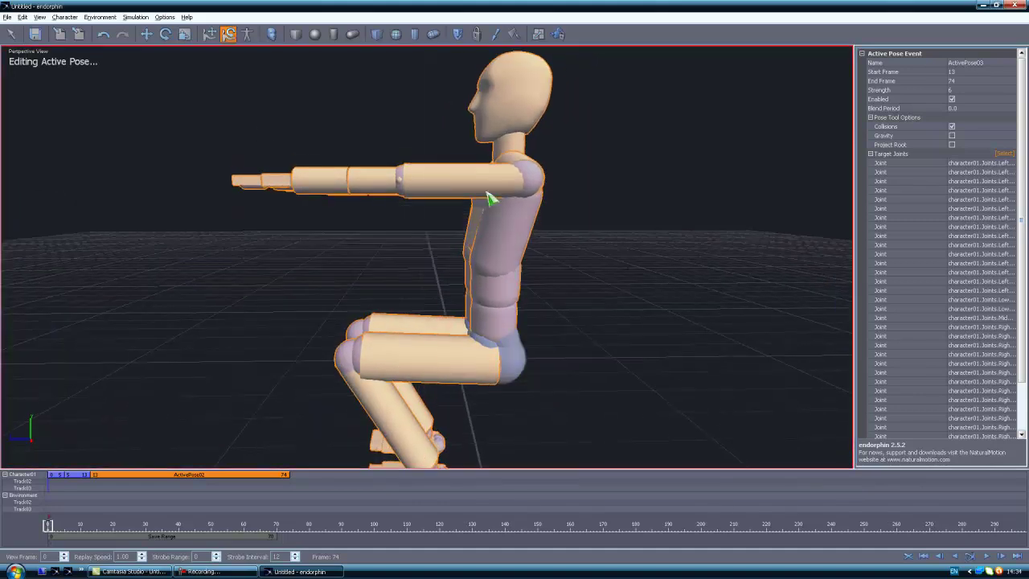
drag(202, 69, 552, 308)
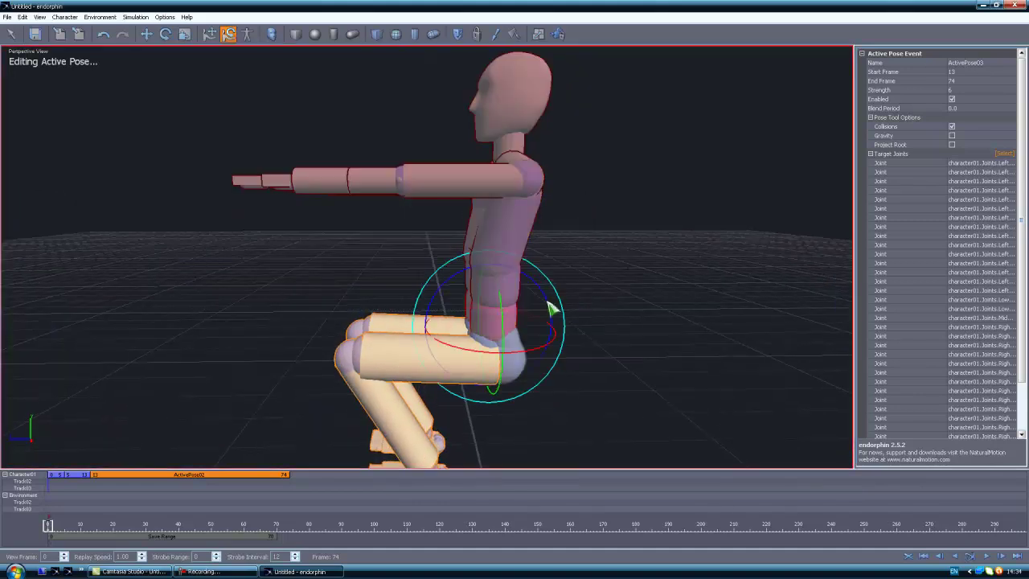
drag(463, 280, 430, 465)
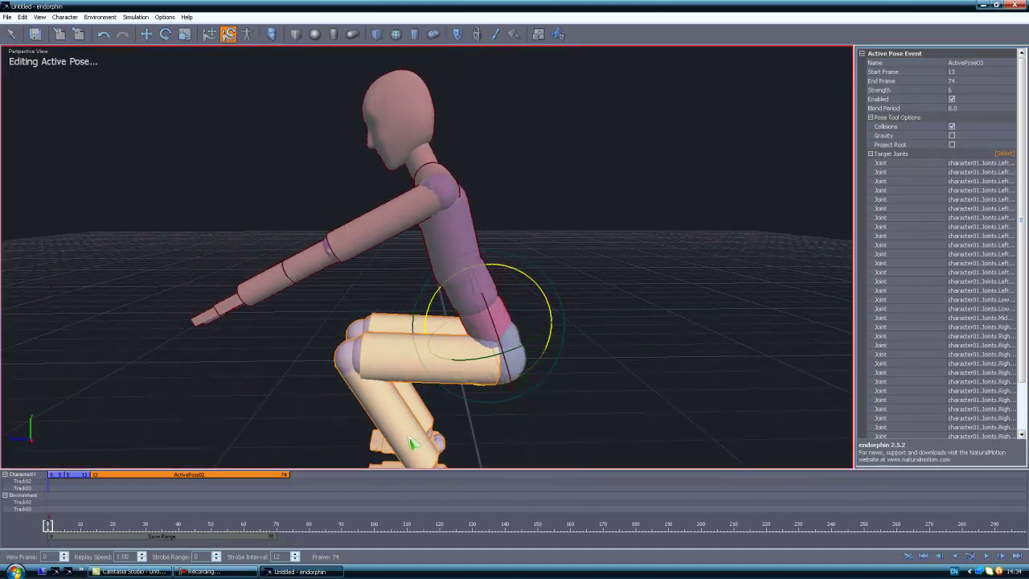
click(588, 249)
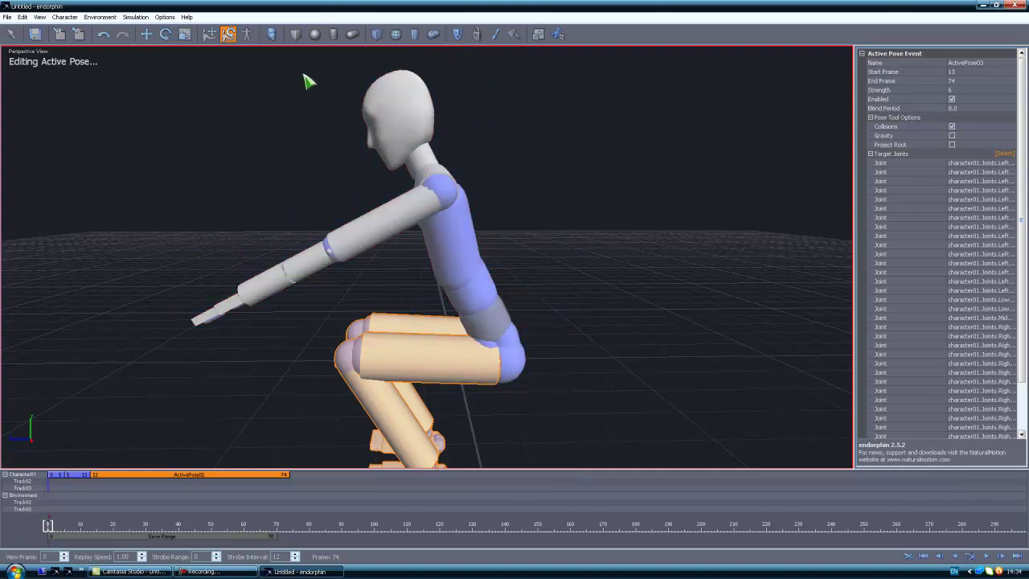
- Curl the torso further forward at the next spine segment so the arms reach down past the knees
drag(480, 246, 503, 274)
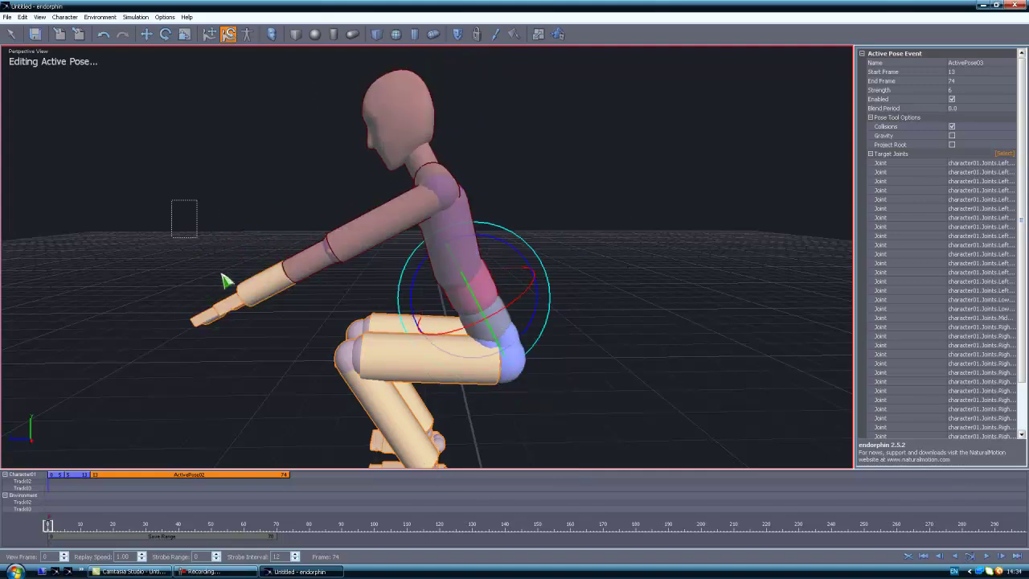
drag(289, 360, 290, 360)
mouse_move(212, 175)
middle_down()
mouse_move(243, 225)
mouse_move(214, 185)
middle_up()
drag(406, 238, 402, 284)
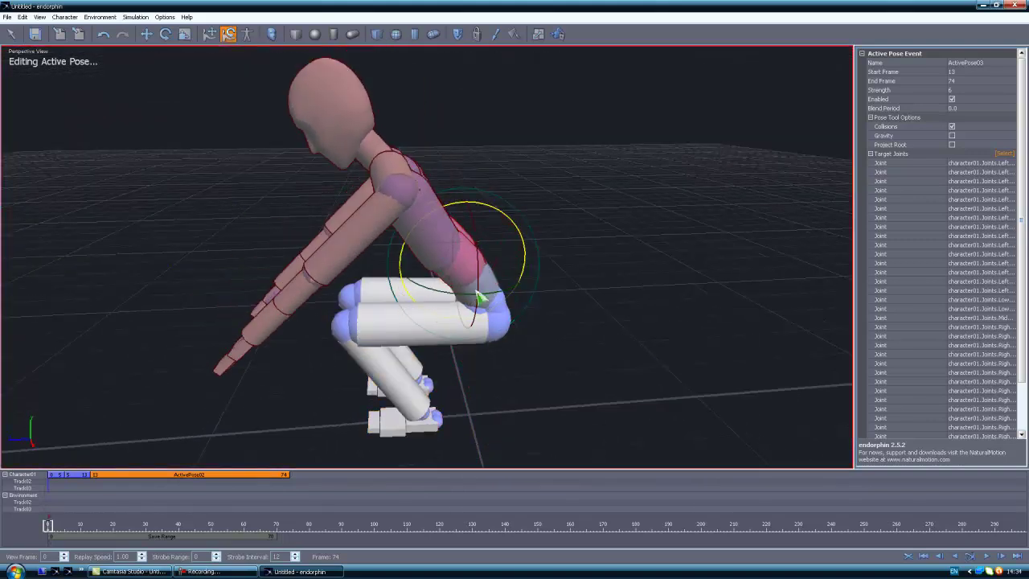
drag(480, 297, 484, 291)
click(511, 257)
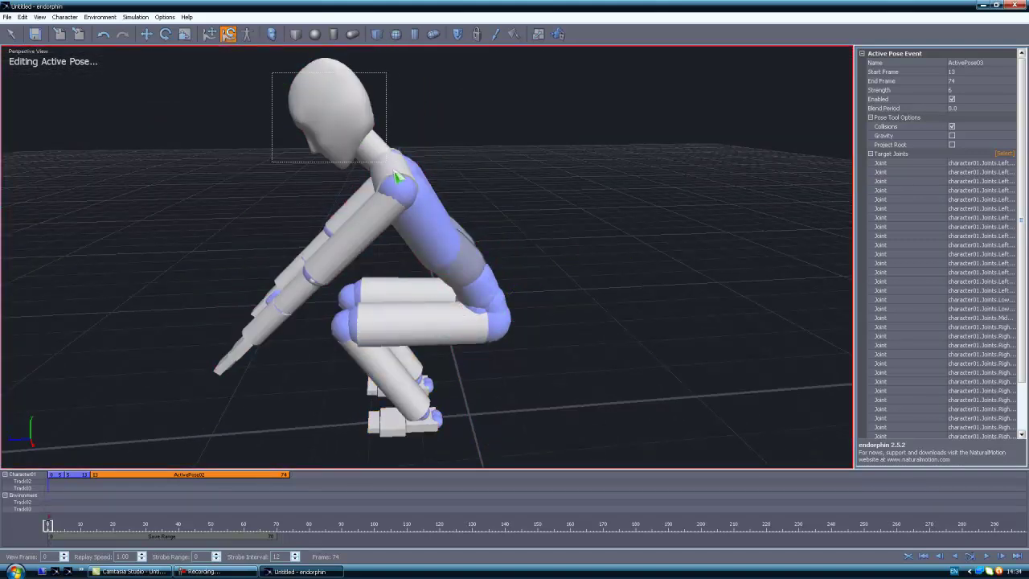
drag(424, 213, 397, 213)
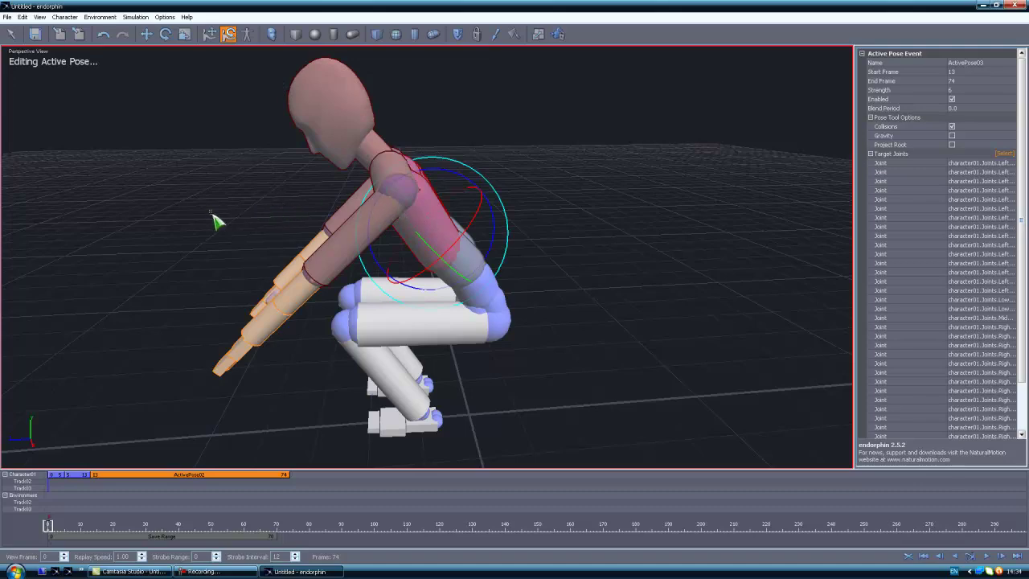
drag(239, 272, 232, 261)
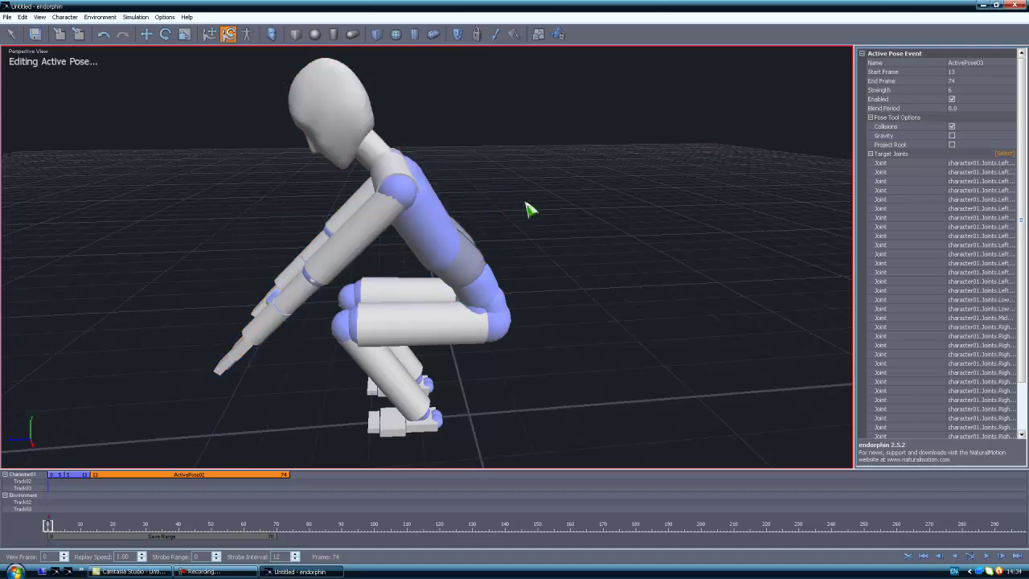
- Swing the character's left arm backward at the shoulder, then undo the last rotation
mouse_move(525, 203)
middle_down()
mouse_move(432, 196)
mouse_move(523, 184)
middle_up()
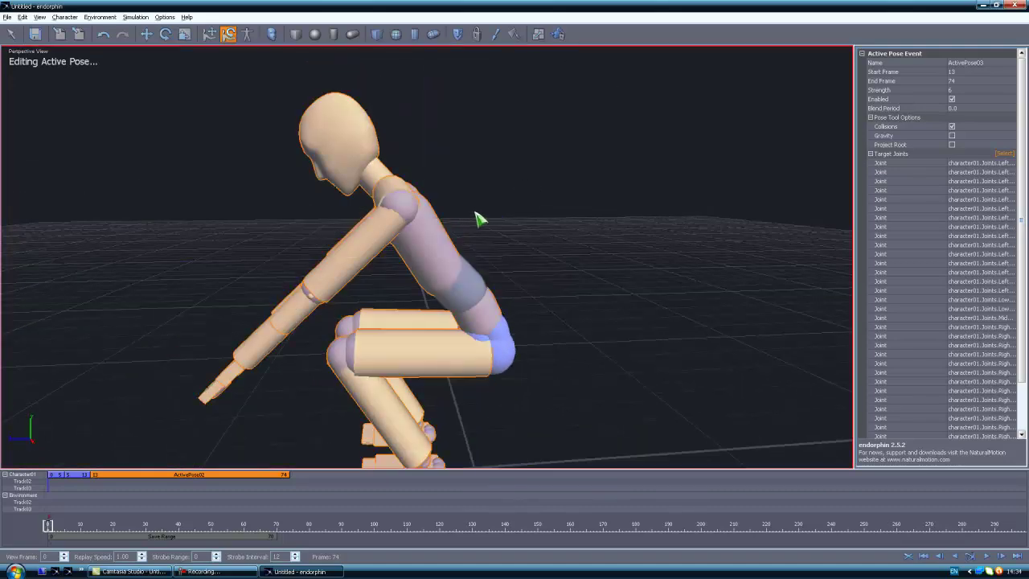
alt+drag(479, 219, 495, 101)
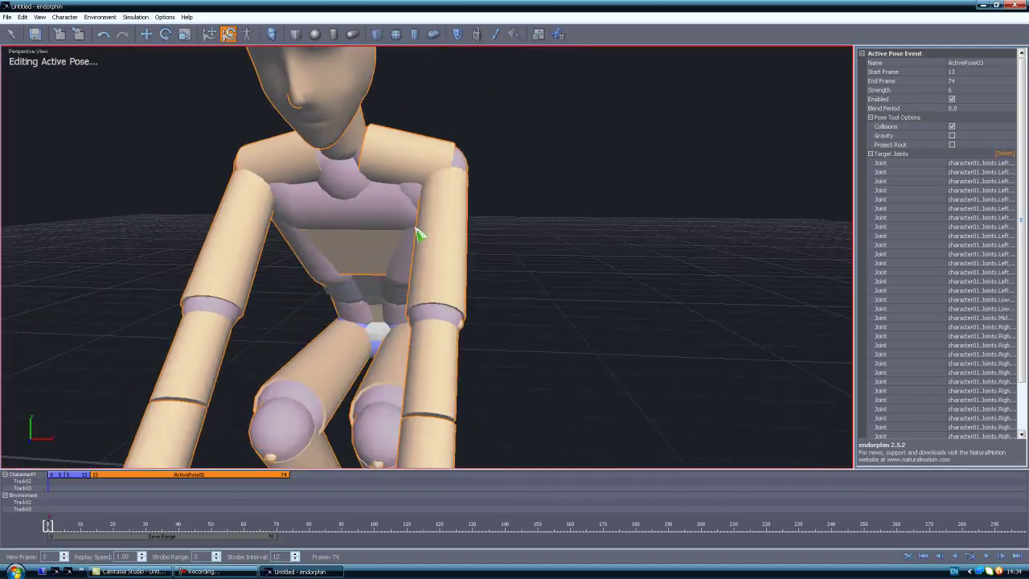
alt+drag(533, 218, 489, 199)
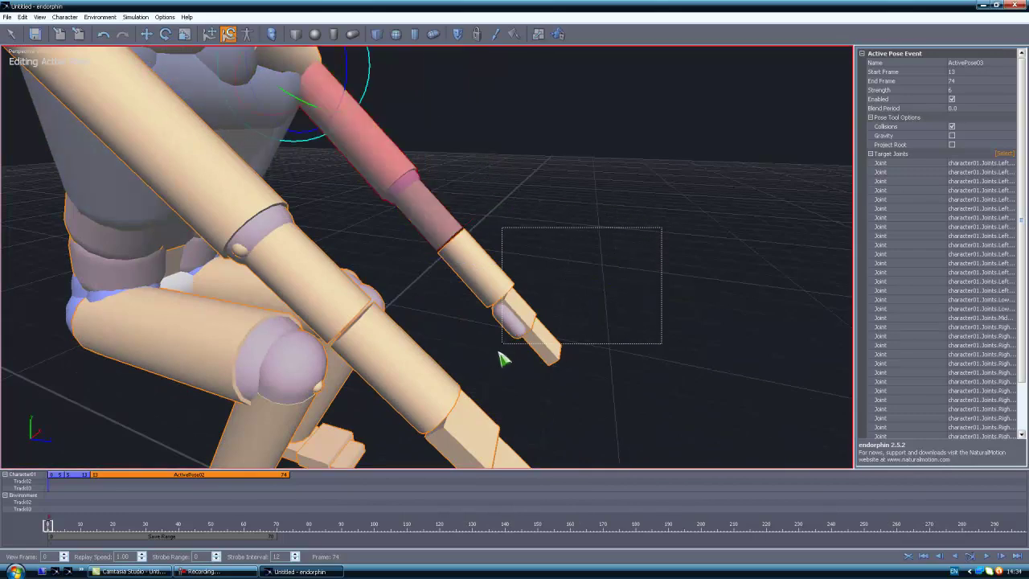
drag(499, 354, 494, 361)
alt+drag(632, 235, 500, 215)
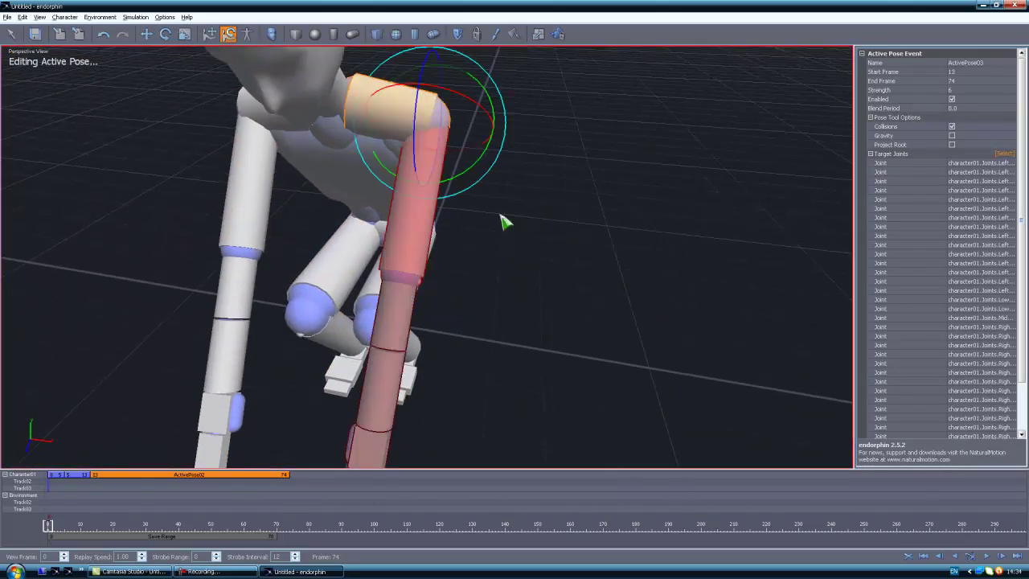
drag(462, 176, 530, 160)
drag(448, 109, 429, 189)
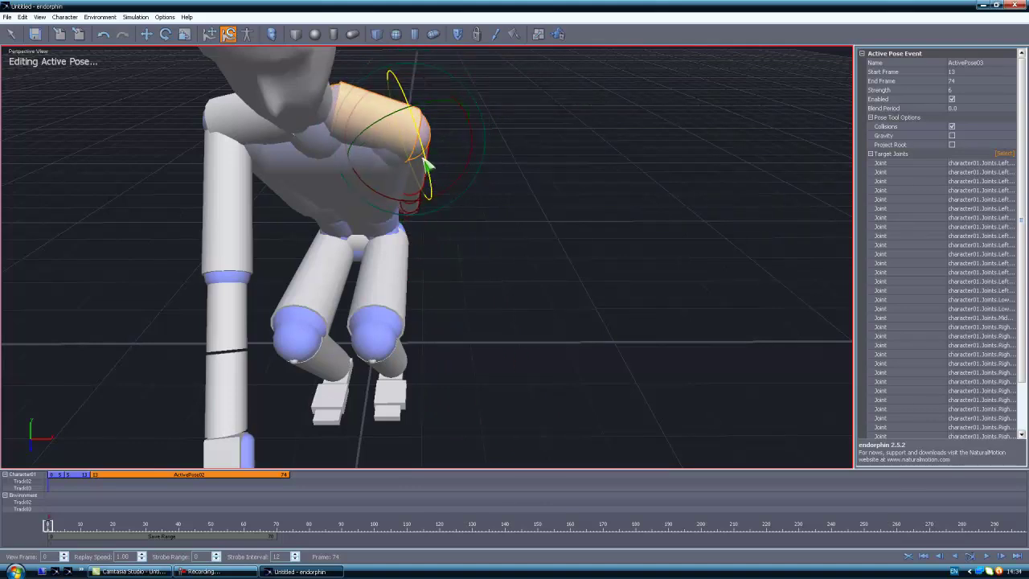
drag(418, 153, 421, 145)
alt+drag(455, 214, 343, 168)
click(471, 204)
key(ctrl+z)
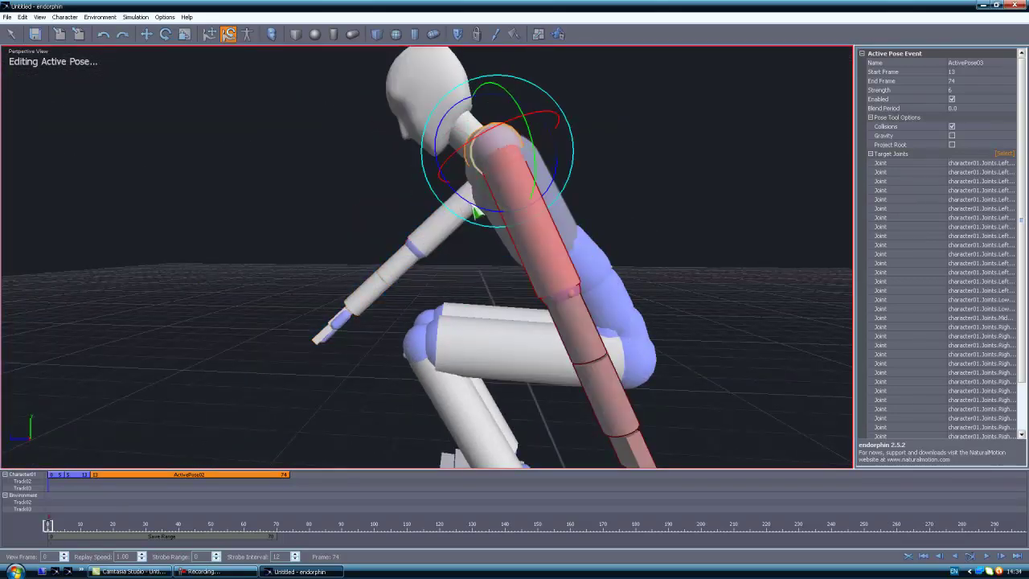
- Rotate the left arm to hang straight down beside the body and move its shoulder slightly lower
drag(473, 207, 437, 184)
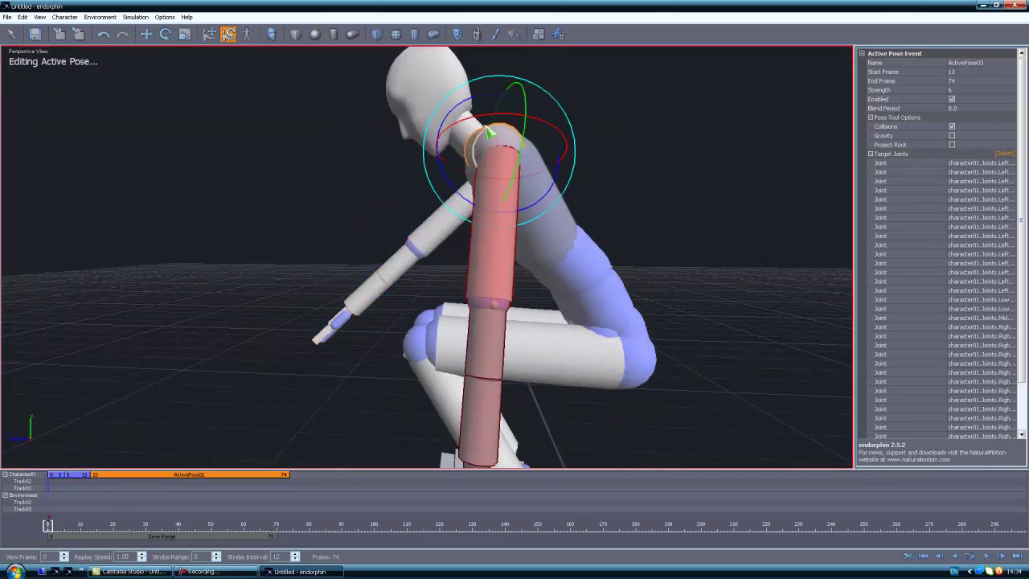
mouse_move(519, 136)
mouse_down()
mouse_move(546, 146)
mouse_move(510, 155)
mouse_up()
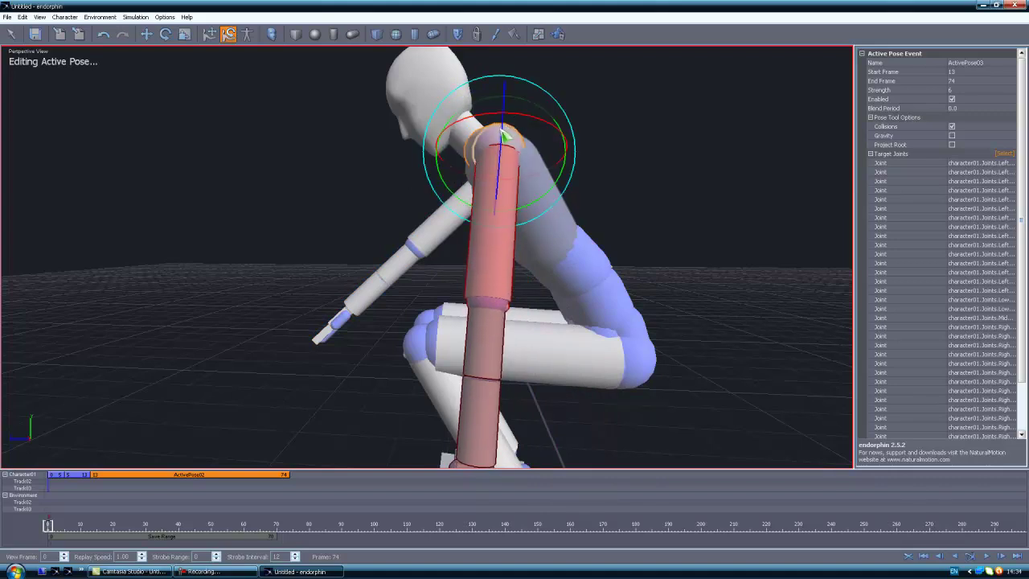
drag(510, 135, 488, 166)
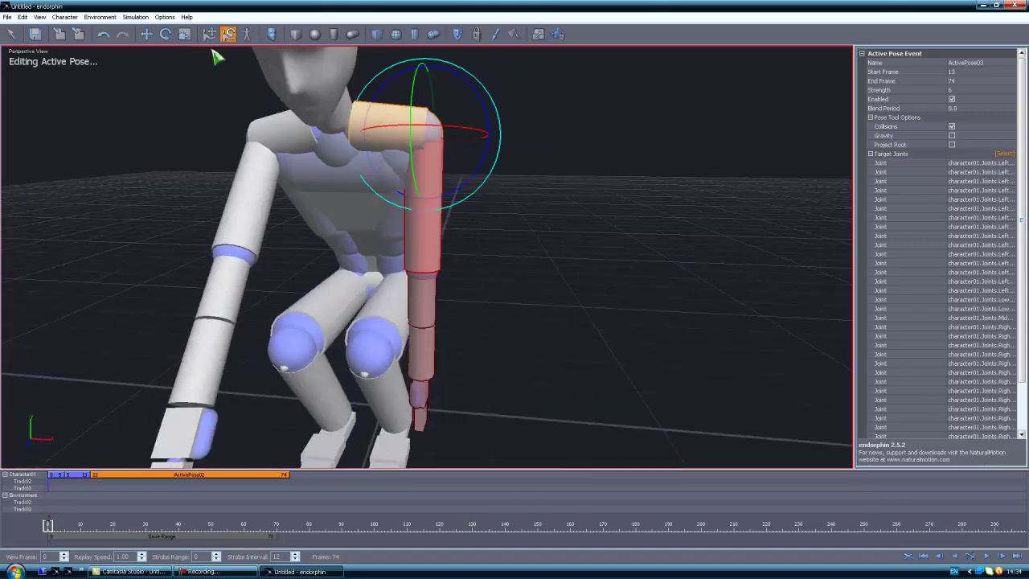
click(209, 34)
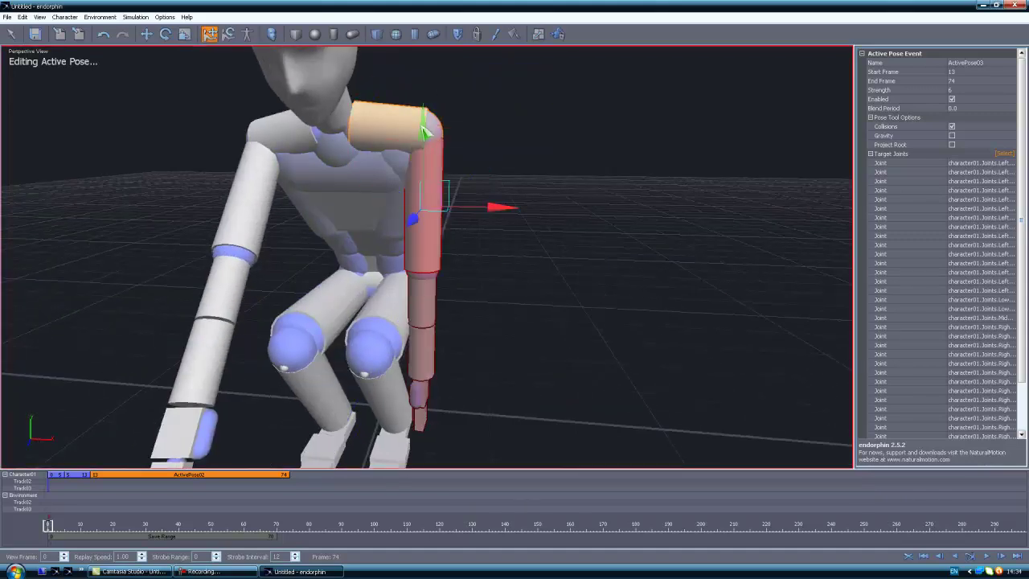
drag(425, 133, 419, 157)
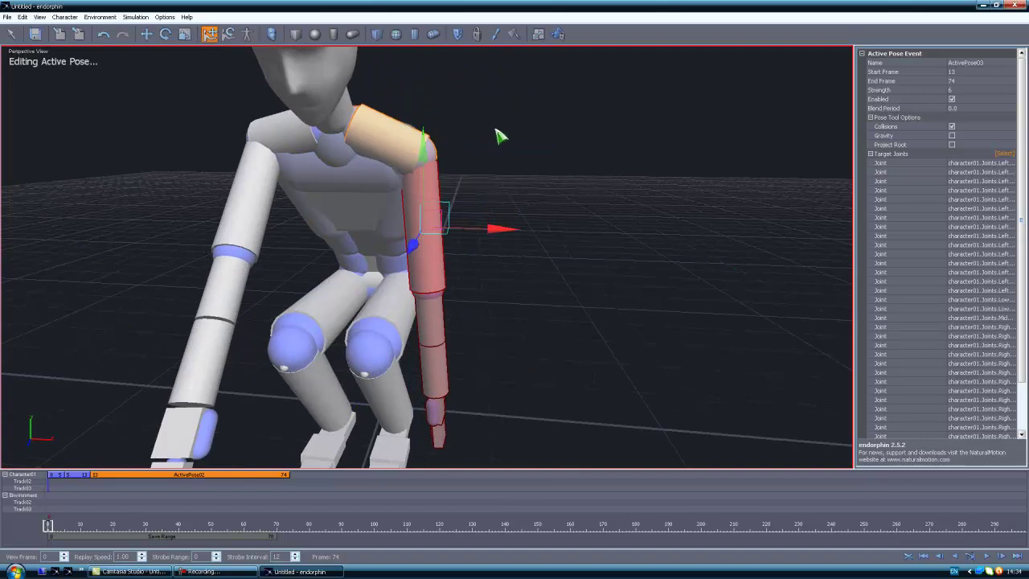
- Rotate the character's right arm at the shoulder so it hangs straight down beside the bent legs
click(533, 105)
middle_drag(259, 184, 435, 169)
scroll(435, 170, down, 5)
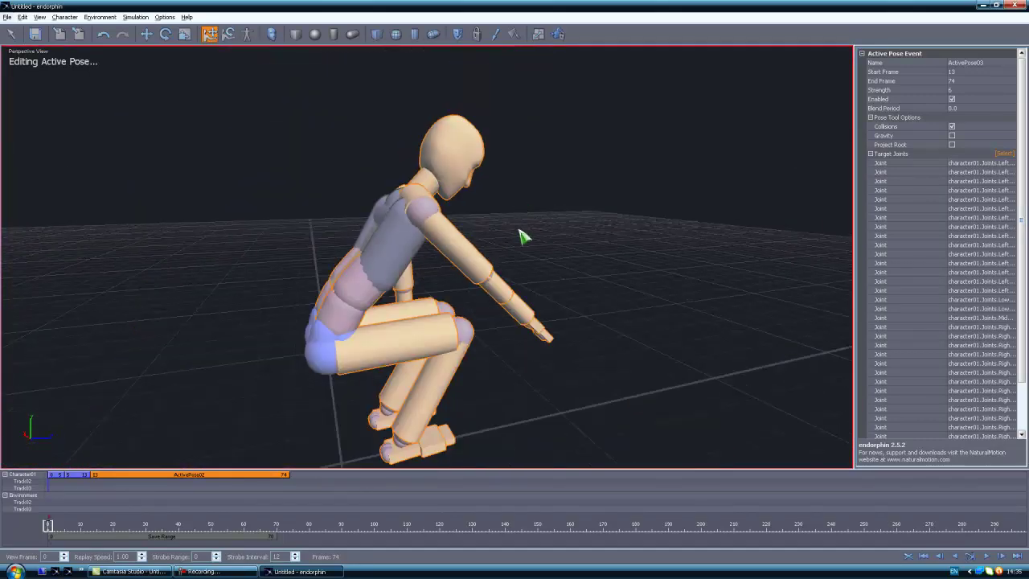
alt+drag(521, 237, 340, 246)
click(349, 222)
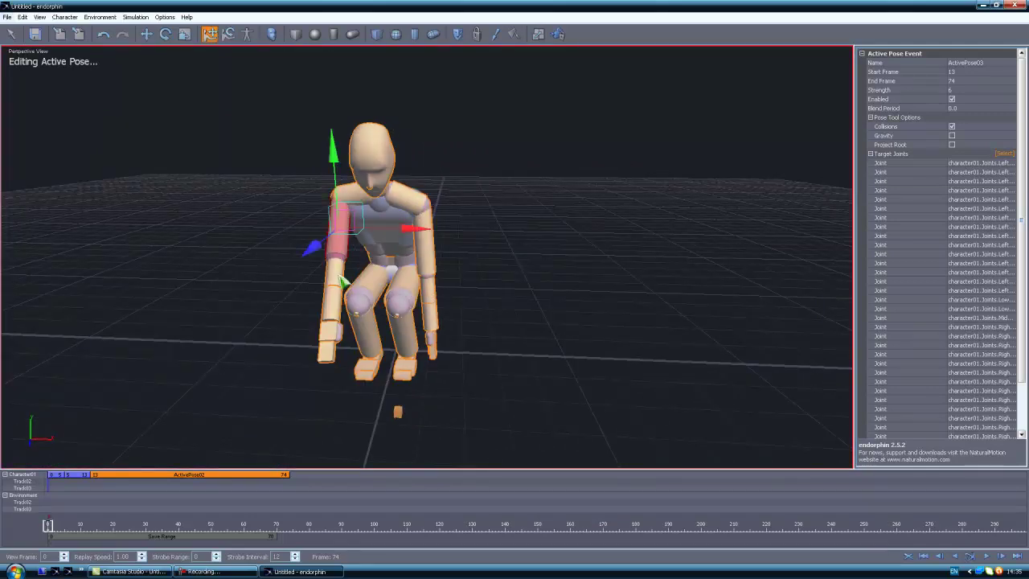
click(228, 34)
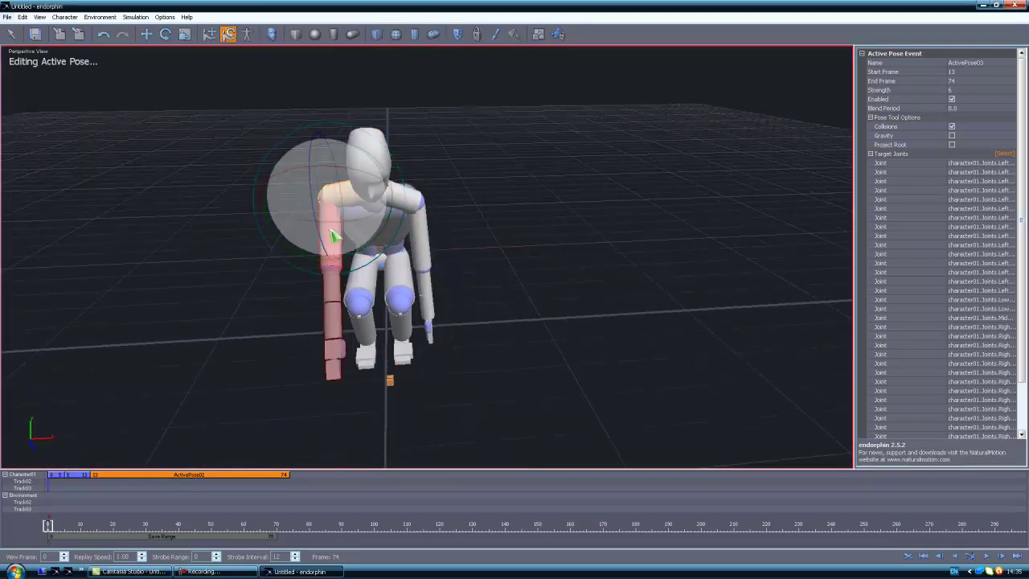
drag(313, 252, 385, 260)
middle_drag(385, 260, 487, 226)
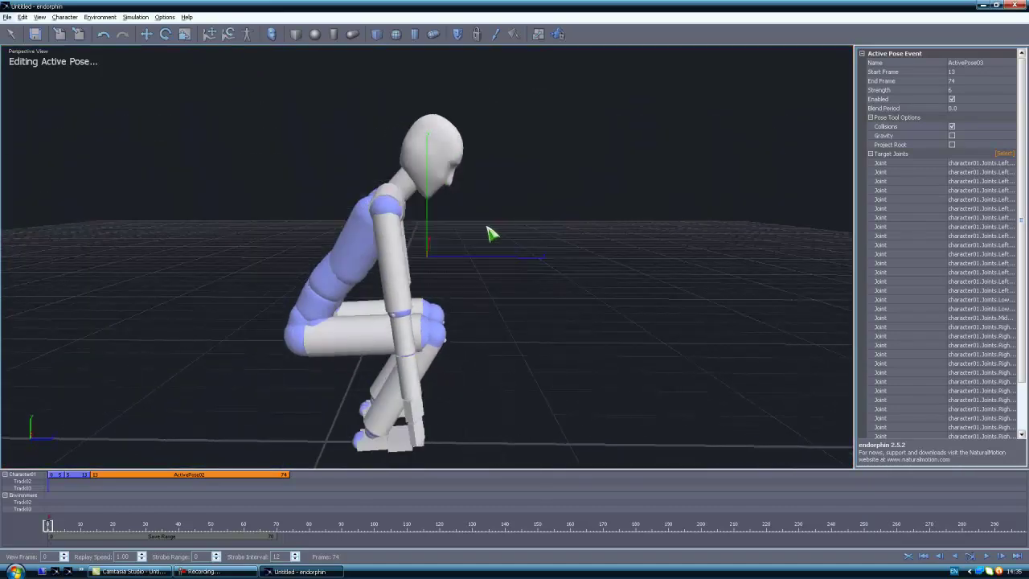
drag(396, 261, 337, 211)
middle_drag(368, 235, 373, 209)
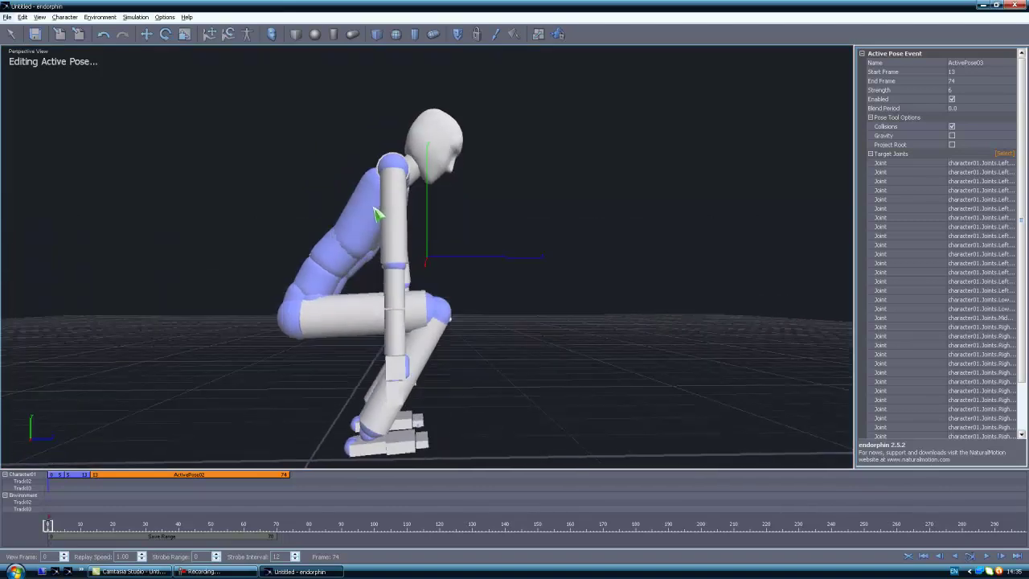
- Move the character's right shoulder slightly lower by shifting the right upper arm straight down
click(383, 207)
drag(375, 220, 358, 129)
middle_drag(486, 240, 458, 284)
mouse_move(519, 232)
alt+mouse_down()
mouse_move(646, 230)
mouse_move(502, 241)
alt+mouse_up()
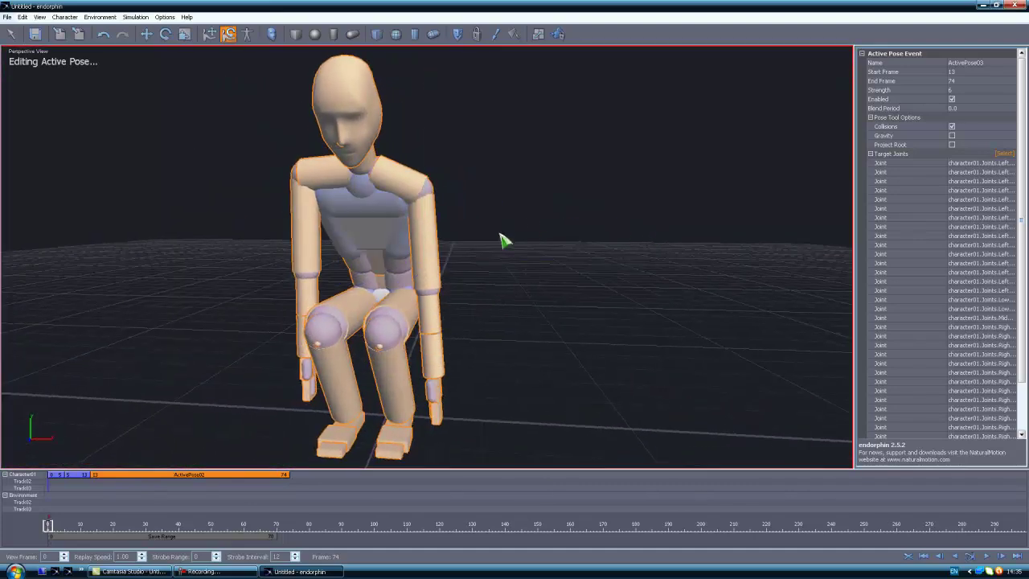
click(318, 211)
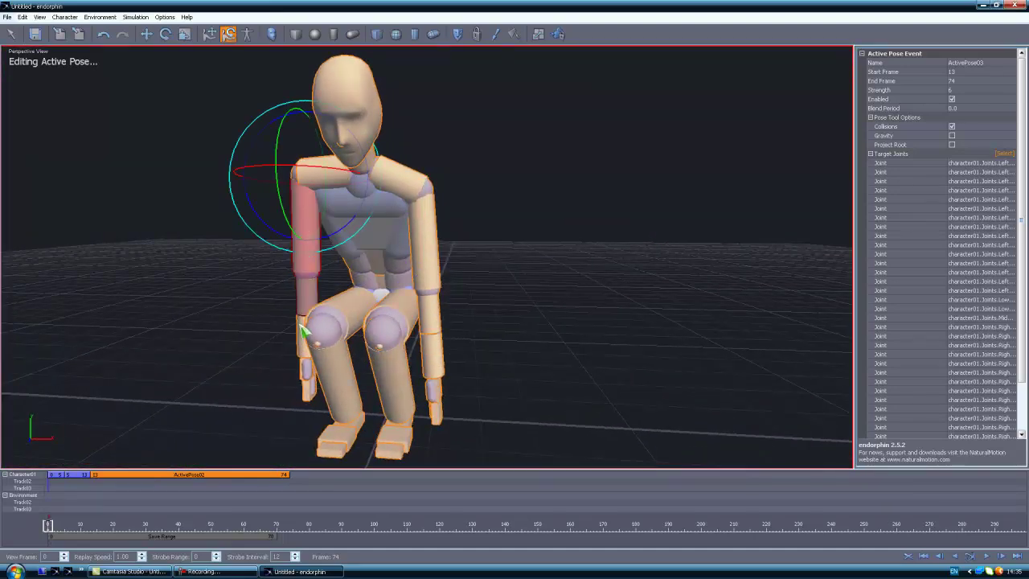
click(209, 34)
drag(302, 148, 302, 173)
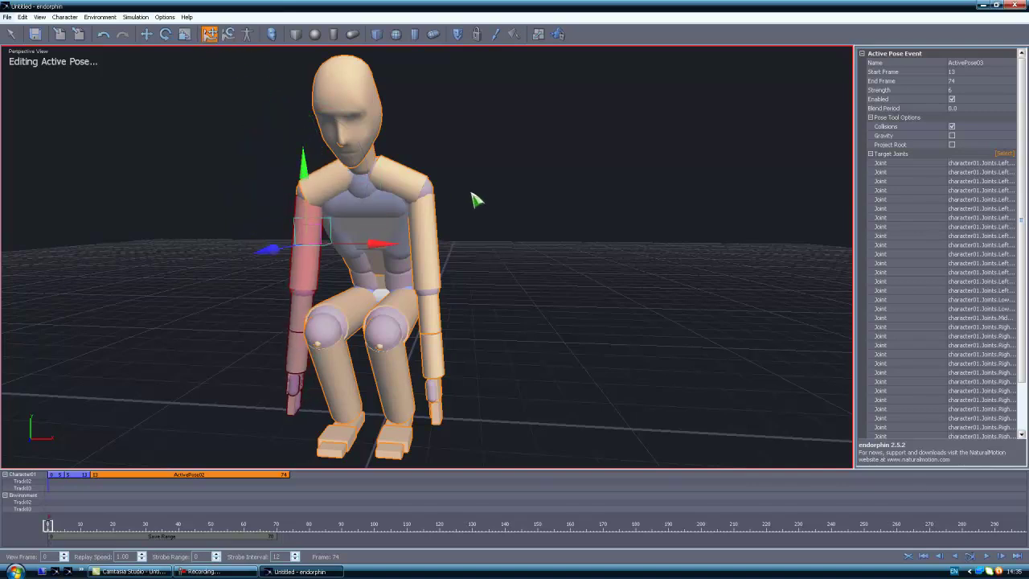
click(476, 198)
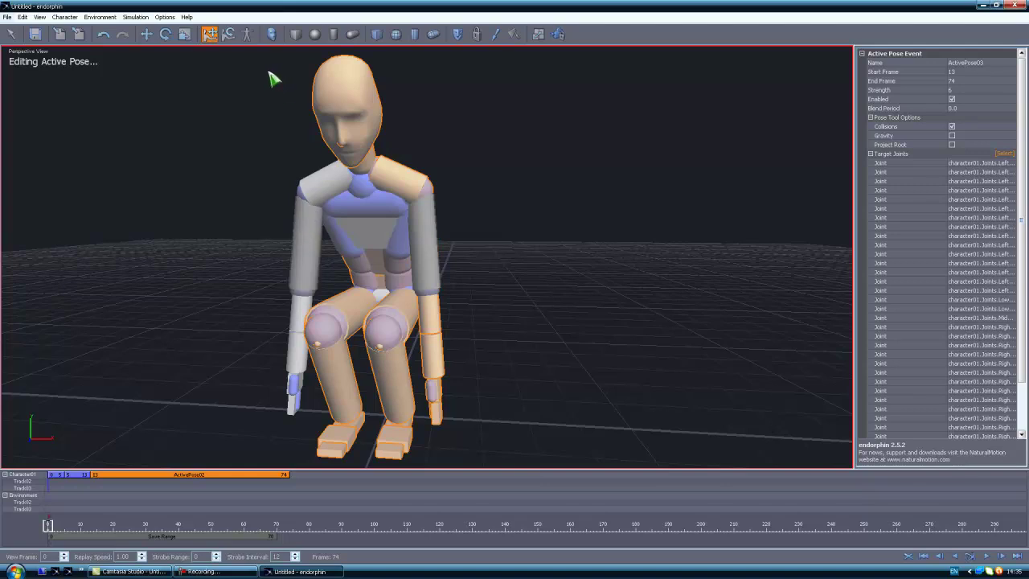
- Bend the left forearm forward at the elbow until it is roughly horizontal, and fine-tune its angle
click(233, 37)
middle_drag(452, 296, 325, 190)
scroll(326, 191, up, 1)
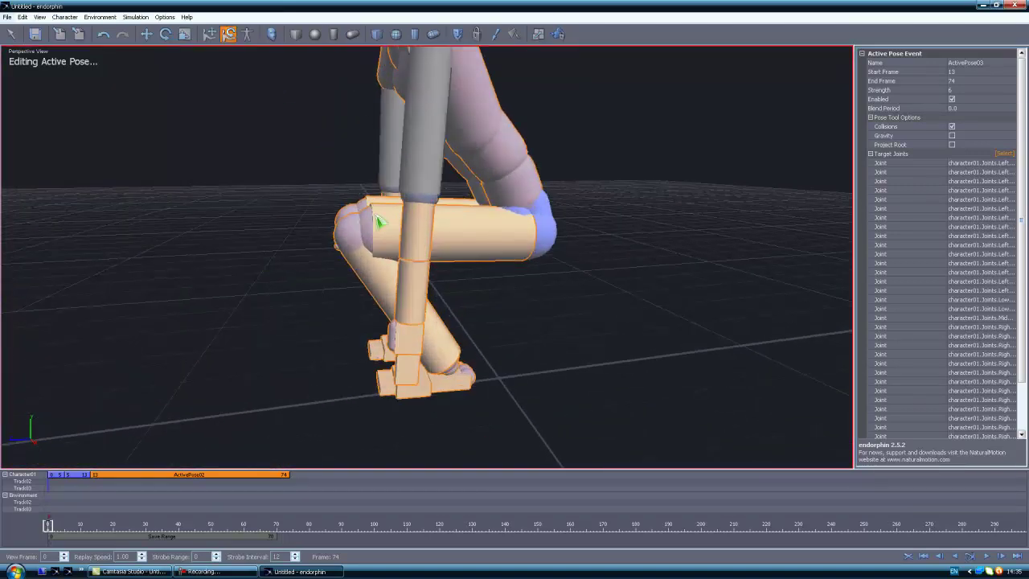
click(422, 269)
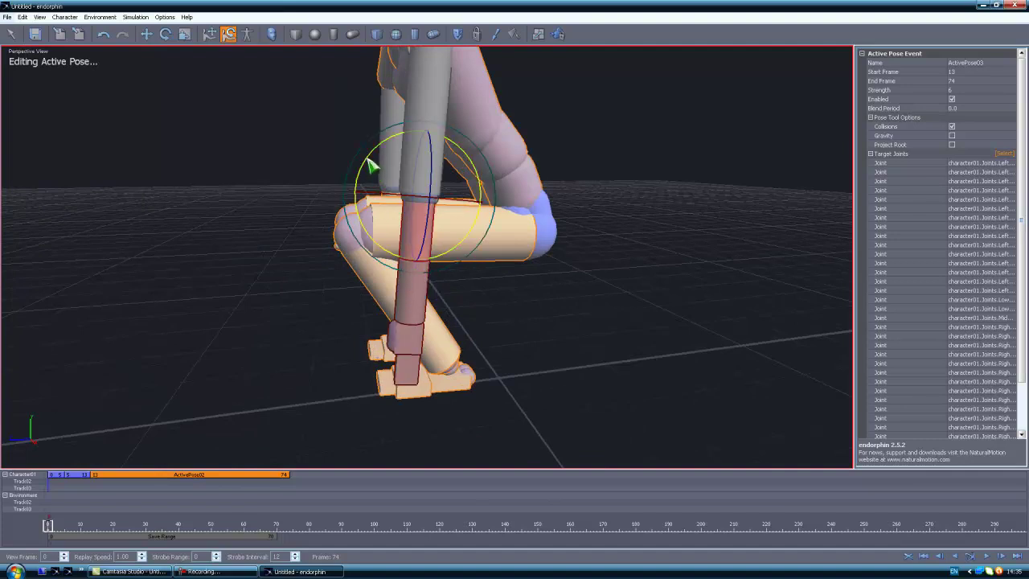
drag(380, 175, 461, 167)
middle_drag(395, 149, 363, 123)
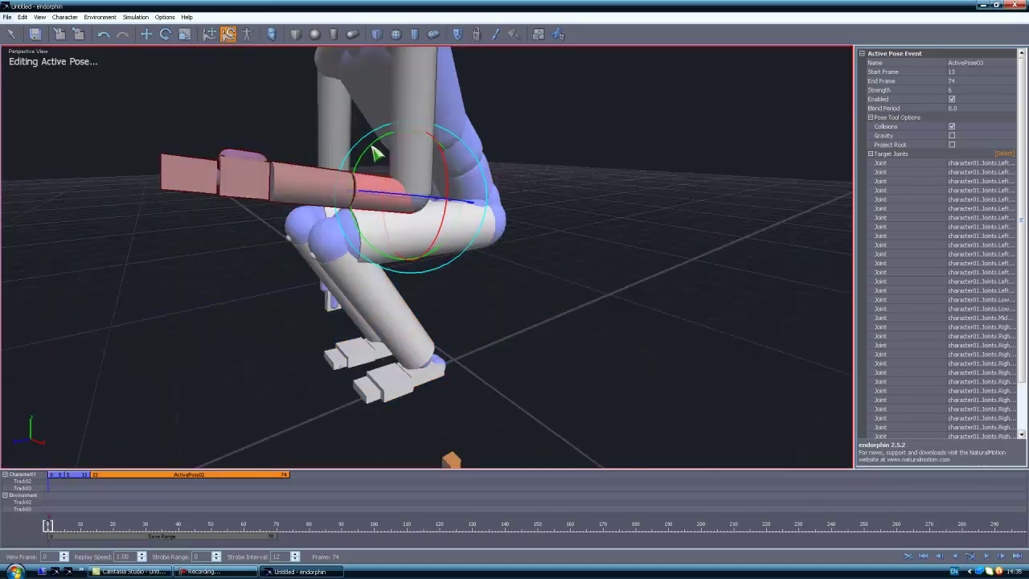
drag(373, 147, 359, 167)
middle_drag(348, 153, 471, 129)
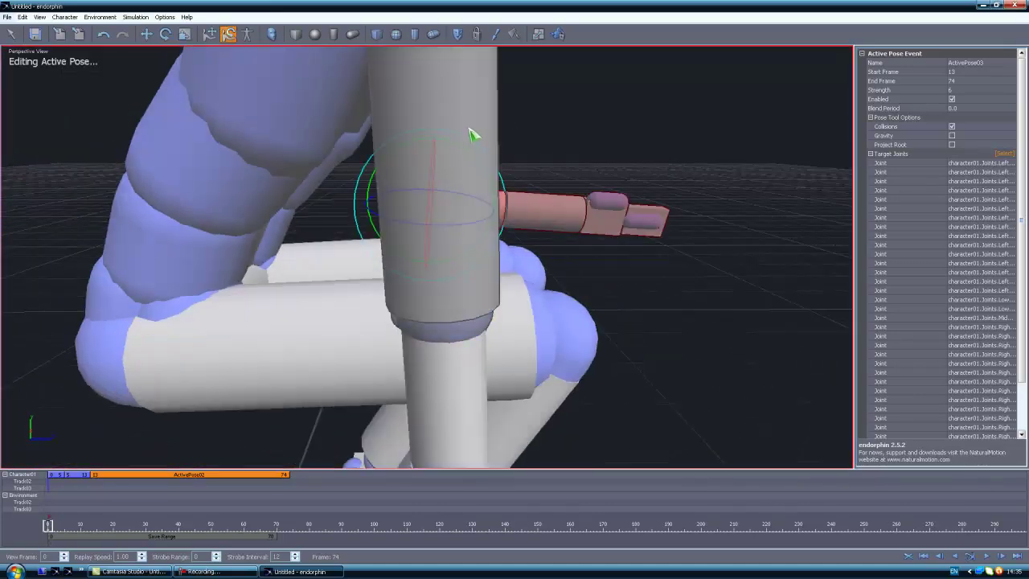
scroll(470, 129, down, 5)
click(552, 150)
- Raise the right forearm forward at the elbow to match the left one, and adjust it slightly
click(434, 283)
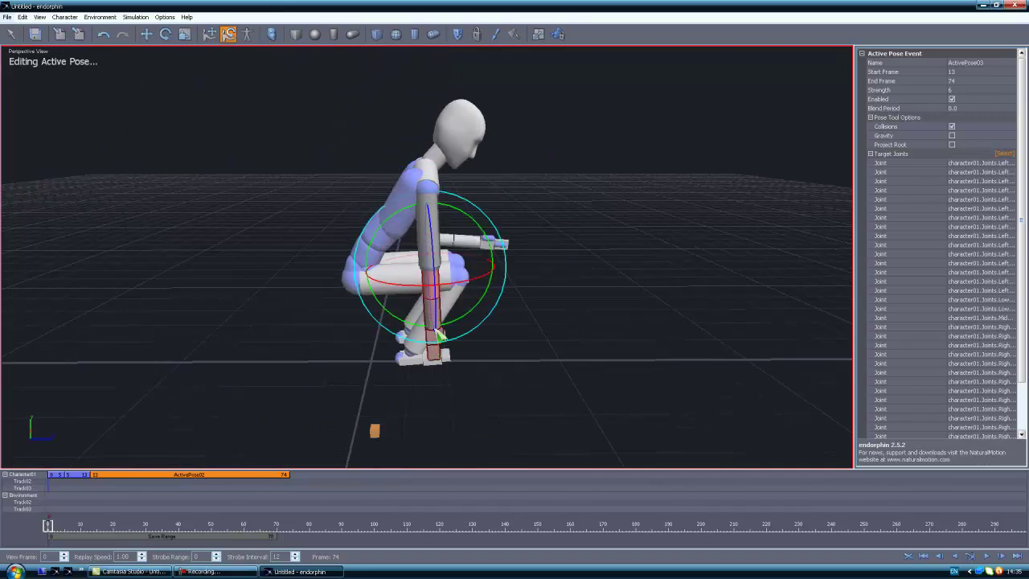
drag(456, 208, 382, 249)
middle_drag(389, 248, 298, 219)
scroll(297, 219, up, 2)
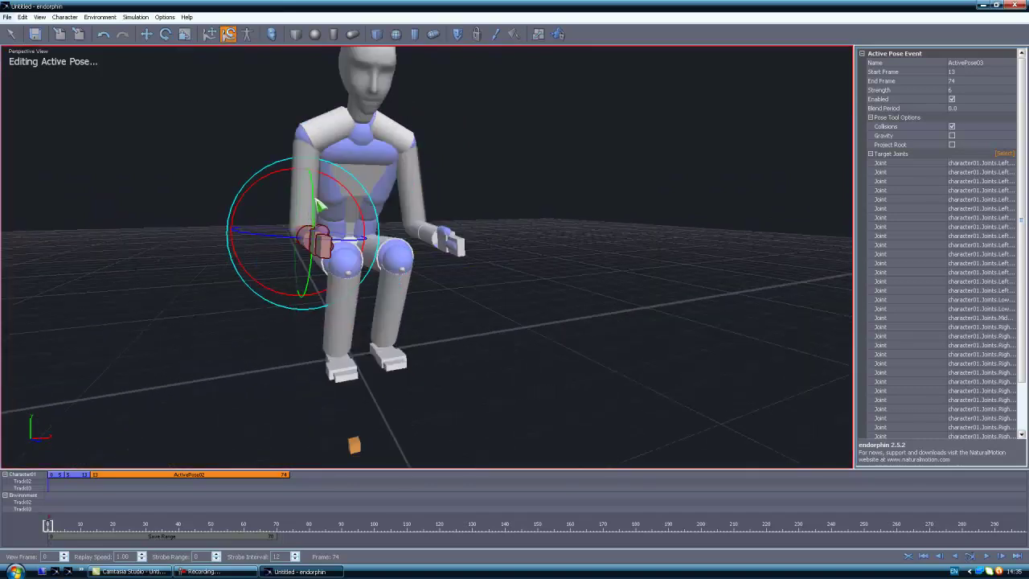
drag(314, 200, 315, 210)
click(504, 161)
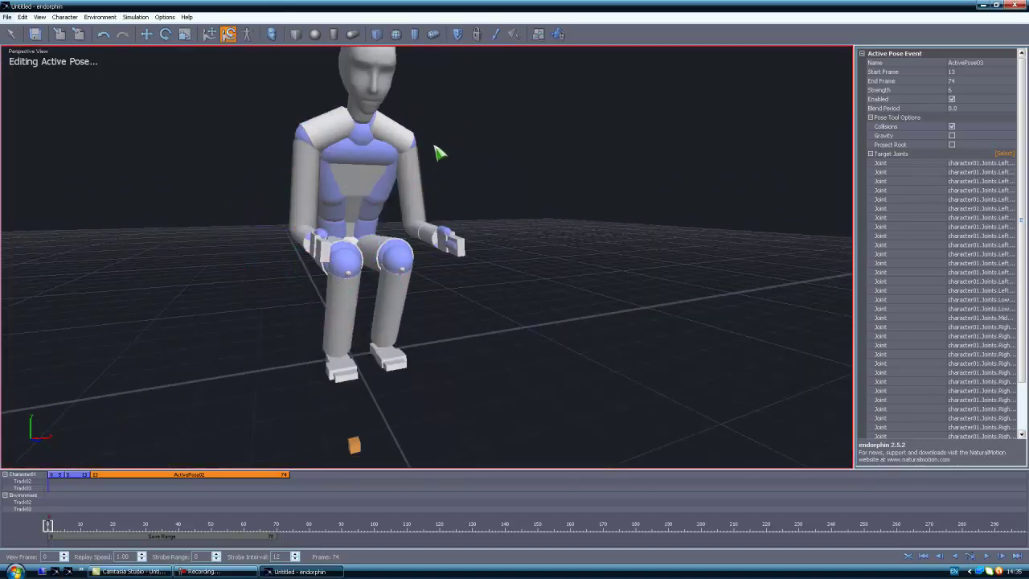
- Rotate the right upper arm backward and slightly outward so the right hand comes down beside the right knee
click(307, 173)
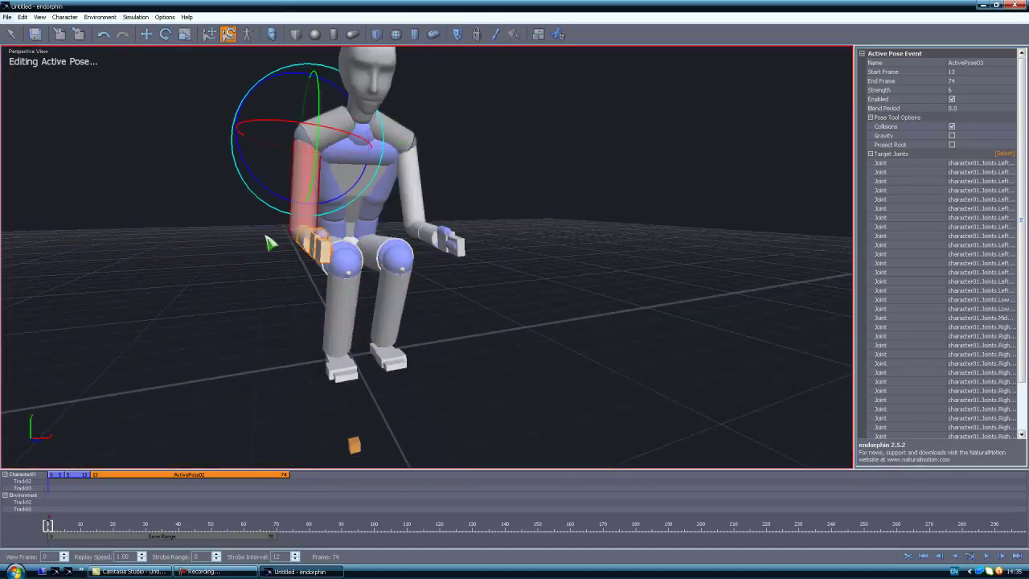
middle_drag(251, 246, 324, 262)
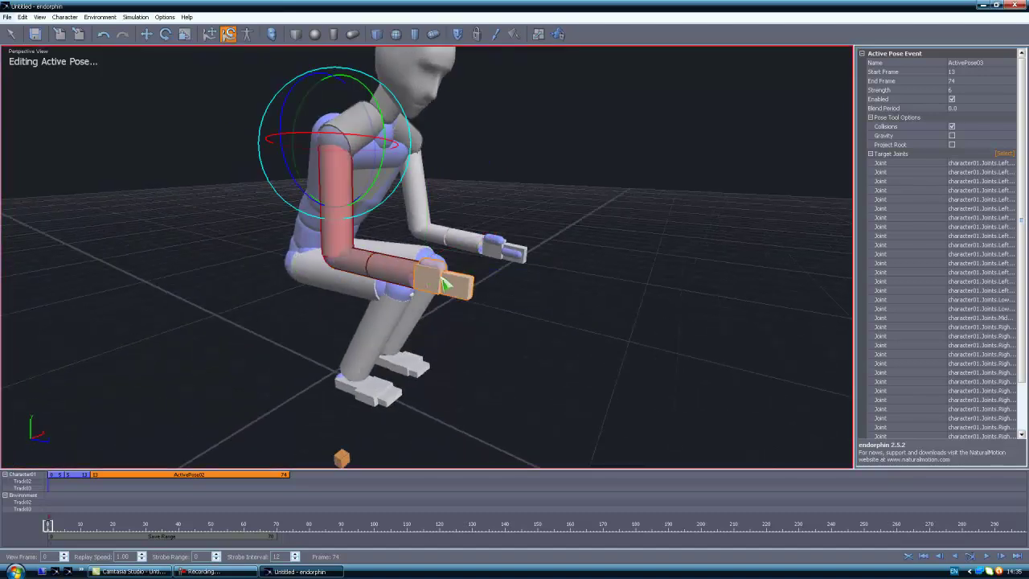
drag(389, 136, 409, 172)
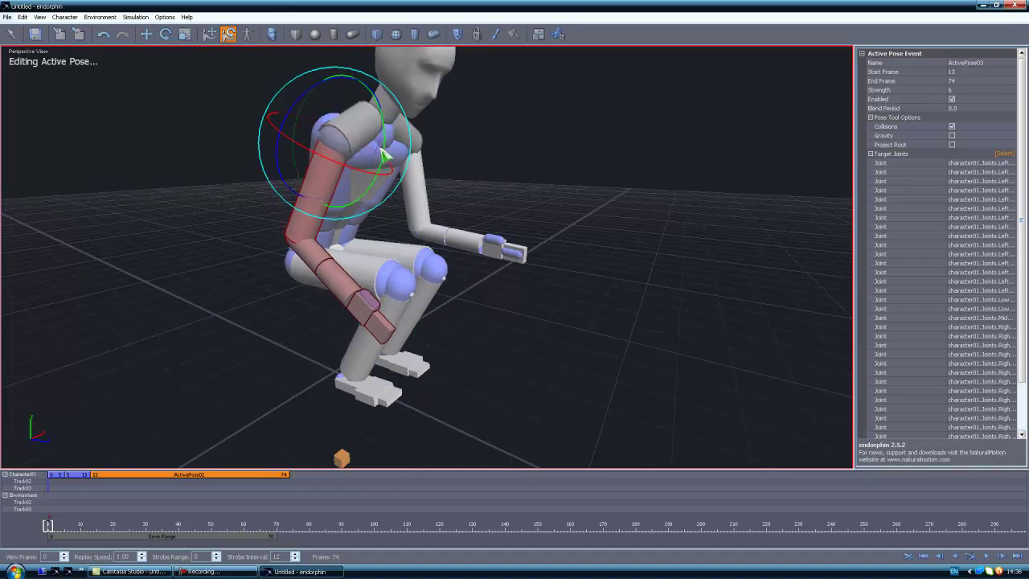
drag(384, 147, 412, 146)
middle_drag(411, 146, 453, 205)
click(296, 197)
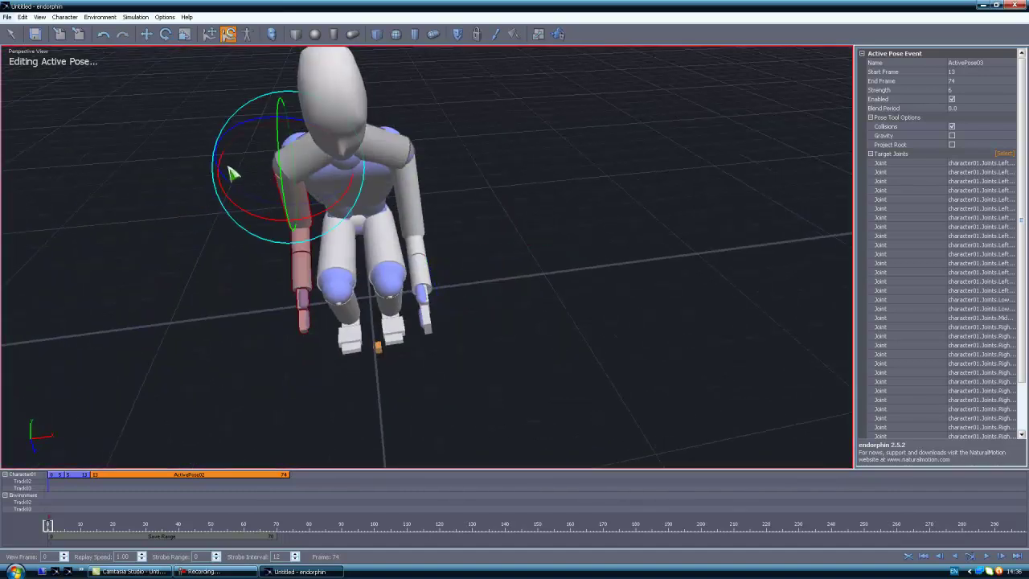
drag(231, 138, 256, 172)
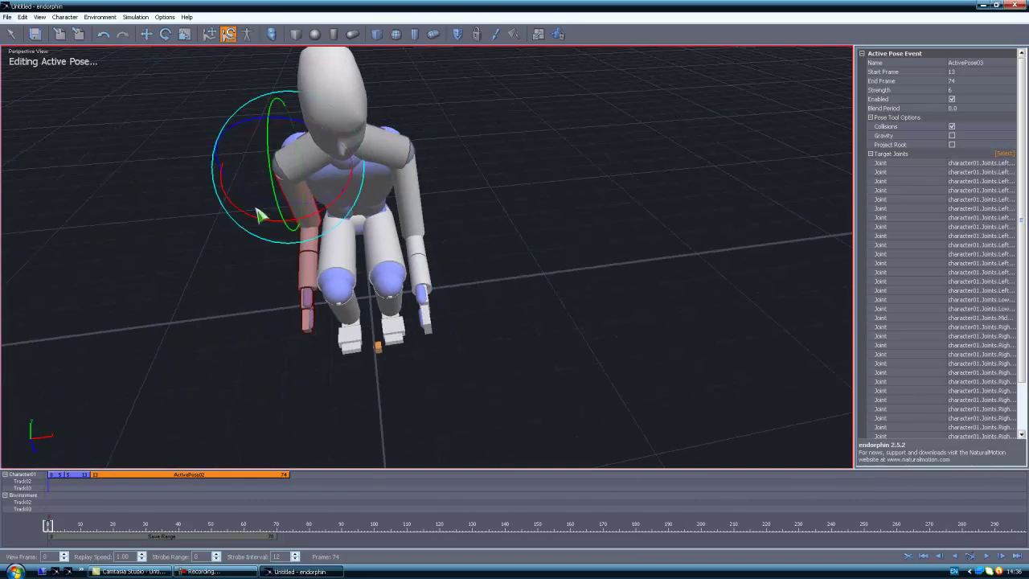
drag(264, 227, 309, 227)
click(462, 218)
- Rotate the left upper arm inward and backward at the shoulder so the left hand rests beside the left knee
middle_drag(452, 207, 423, 190)
click(415, 196)
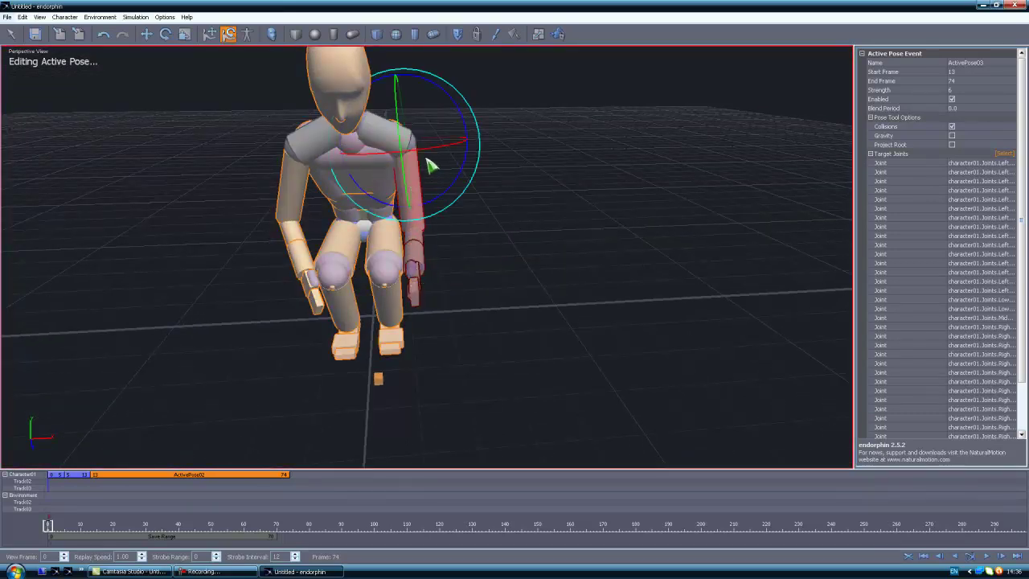
drag(424, 152, 412, 160)
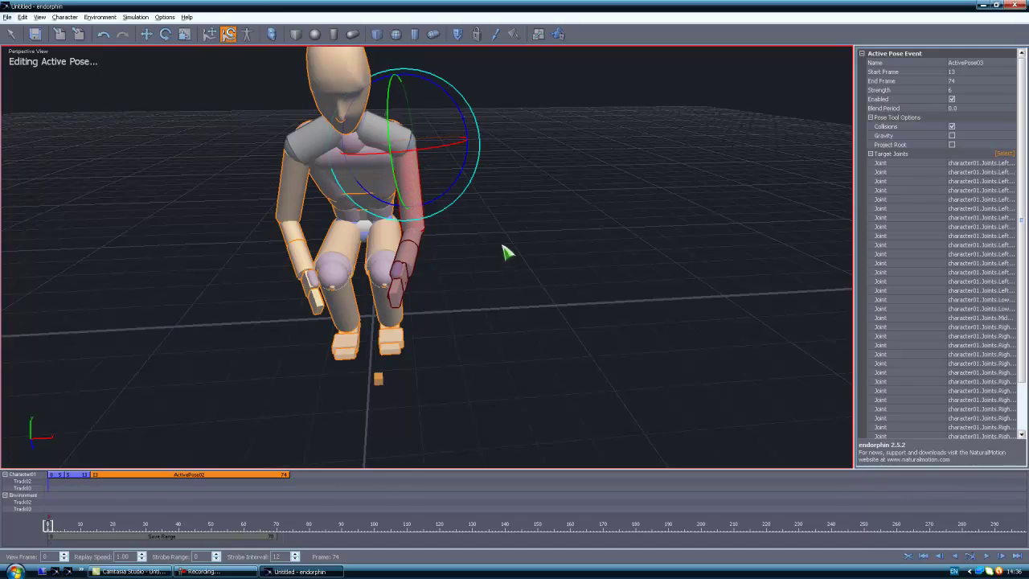
middle_drag(501, 244, 397, 241)
click(426, 179)
drag(360, 136, 367, 180)
middle_drag(523, 290, 536, 221)
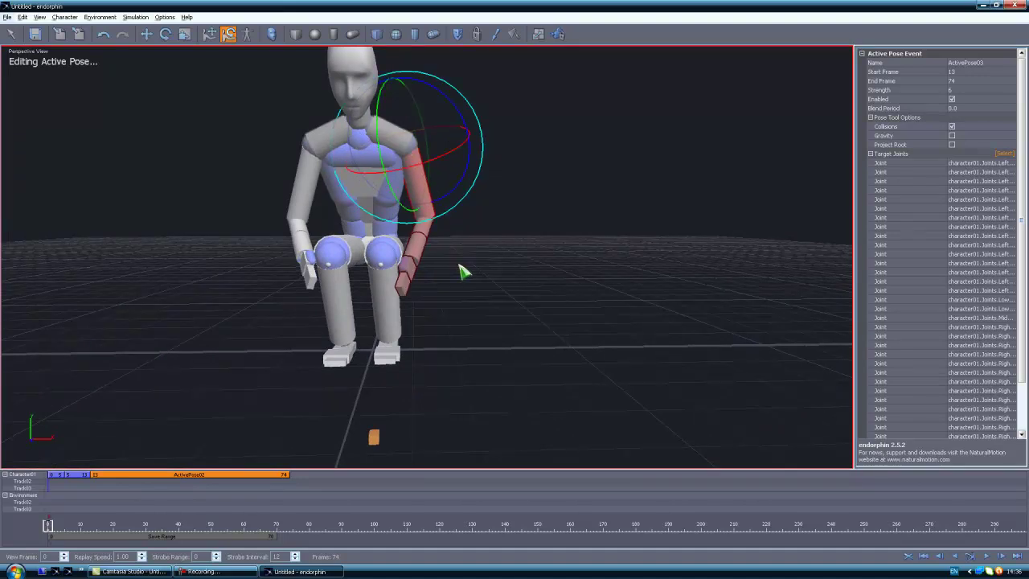
click(462, 271)
alt+drag(462, 271, 402, 225)
click(402, 225)
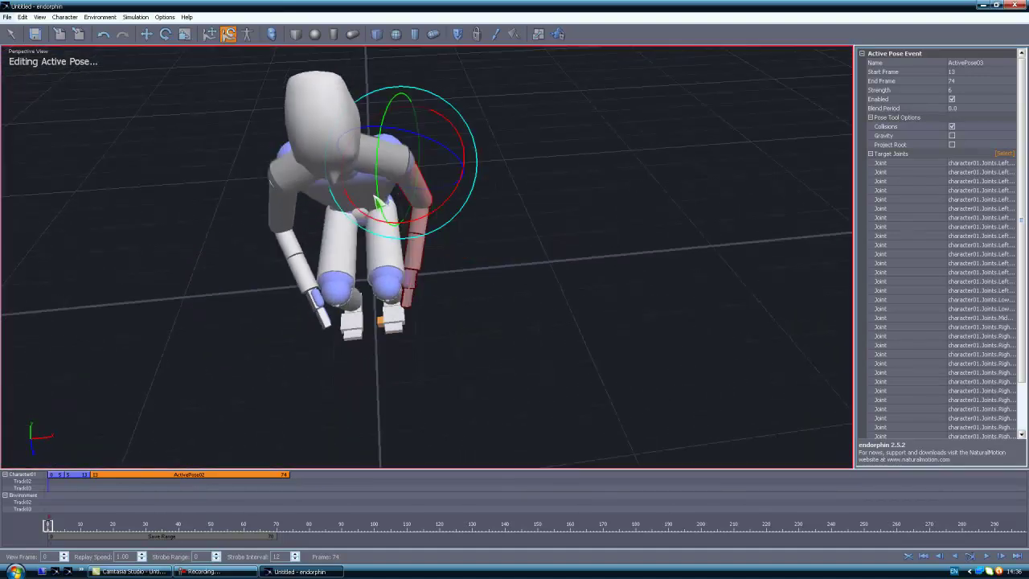
click(452, 296)
- Rotate the left hand so its fingers point inward in front of the left knee
alt+drag(418, 303, 407, 241)
scroll(398, 237, up, 5)
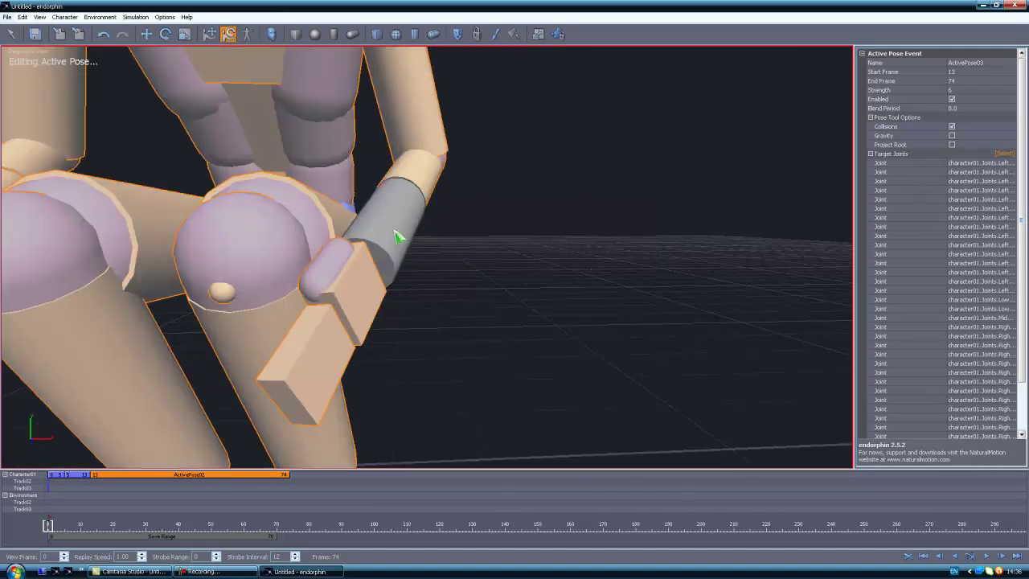
scroll(396, 236, down, 5)
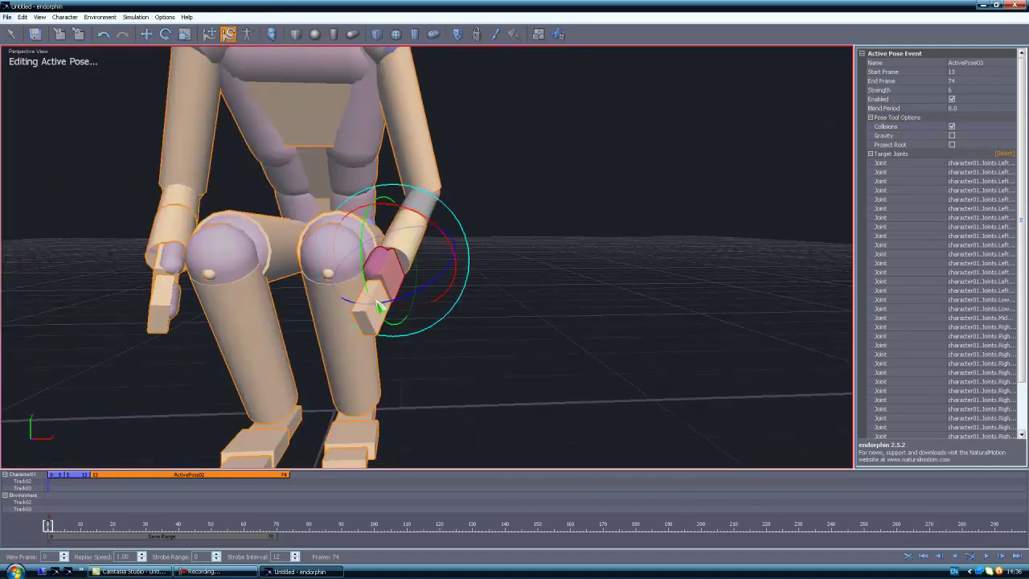
drag(374, 318, 258, 307)
click(499, 293)
middle_drag(499, 293, 474, 299)
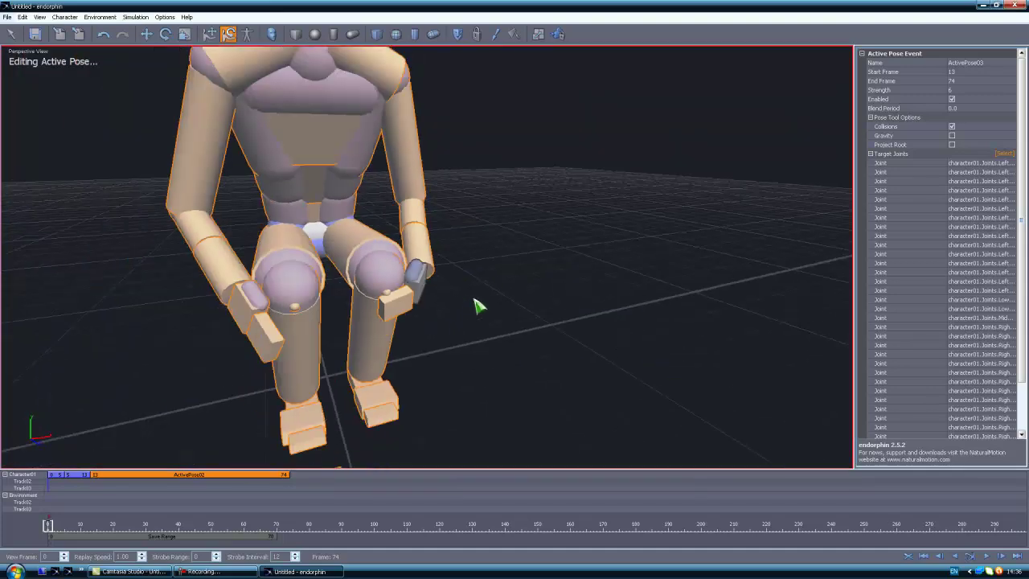
- Rotate the right hand at the wrist to turn it inward toward the right knee
scroll(461, 291, down, 3)
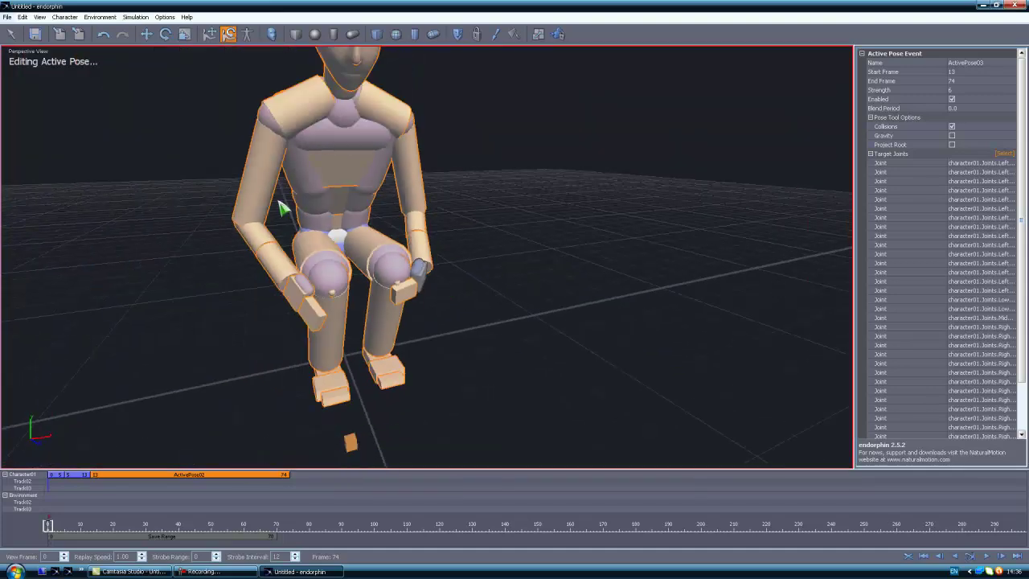
click(295, 296)
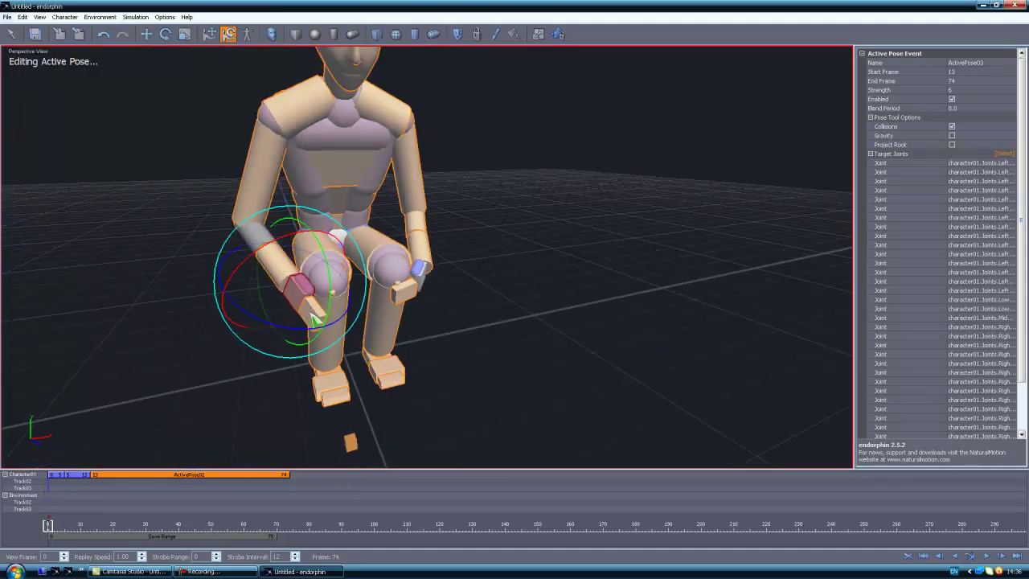
drag(299, 335, 312, 258)
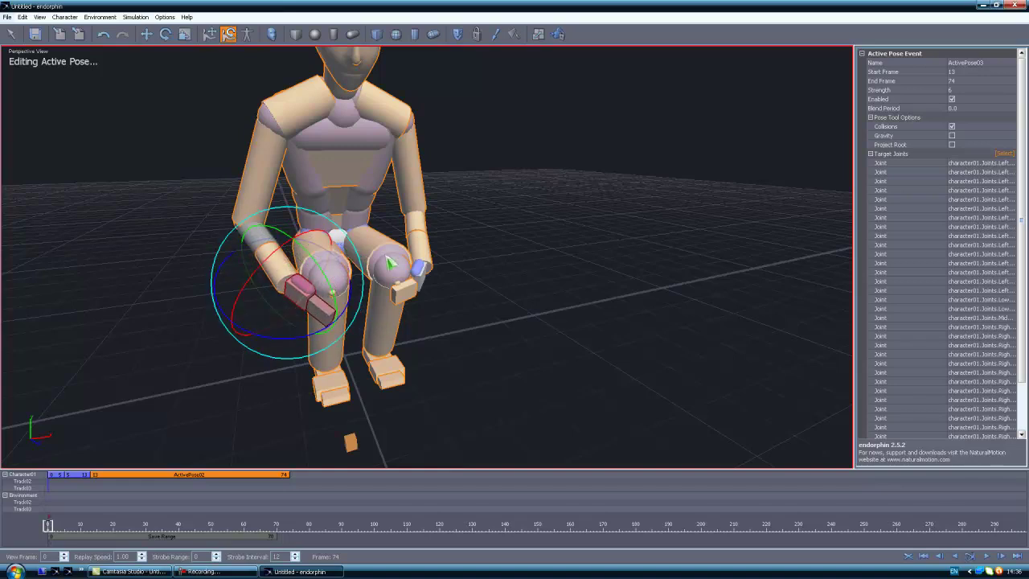
click(503, 256)
- Bend the right hand's fingers inward in front of the right knee, undoing and redoing the rotation once
click(323, 313)
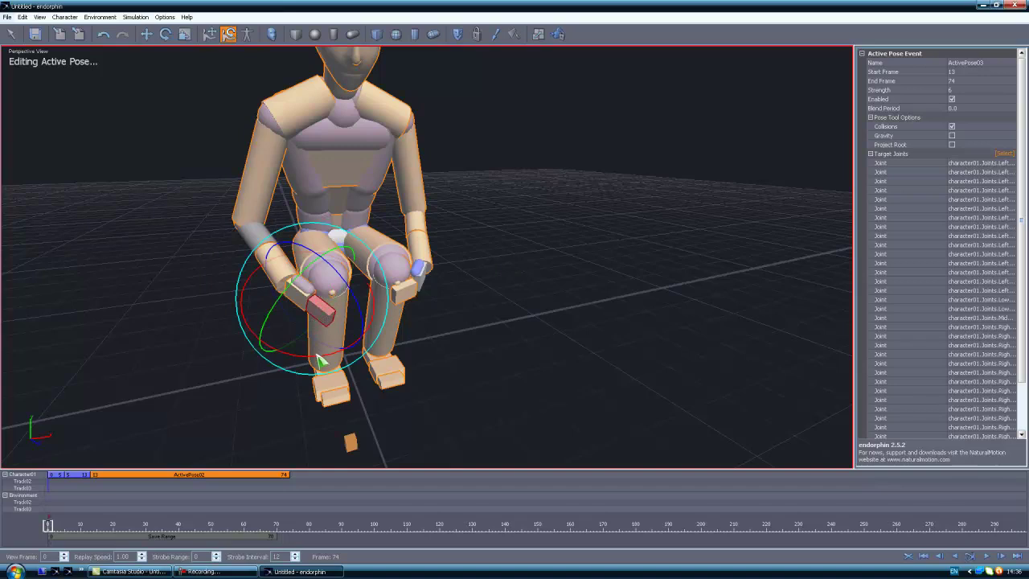
drag(320, 362, 390, 328)
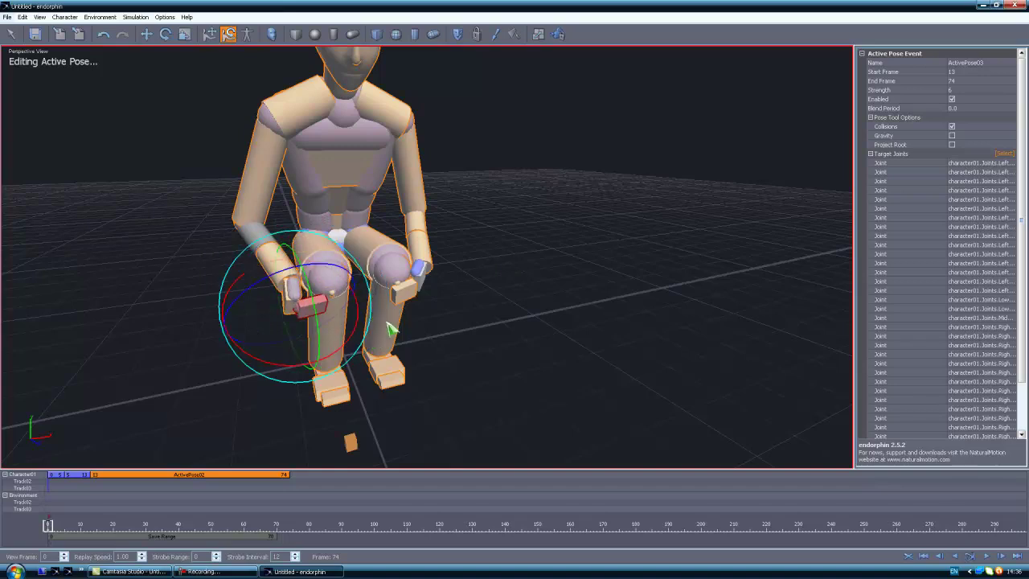
key(ctrl+z)
drag(342, 362, 377, 338)
click(461, 311)
- Rotate the chest segment forward so the upper back hunches over the thighs
middle_drag(461, 311, 353, 270)
middle_drag(444, 210, 506, 199)
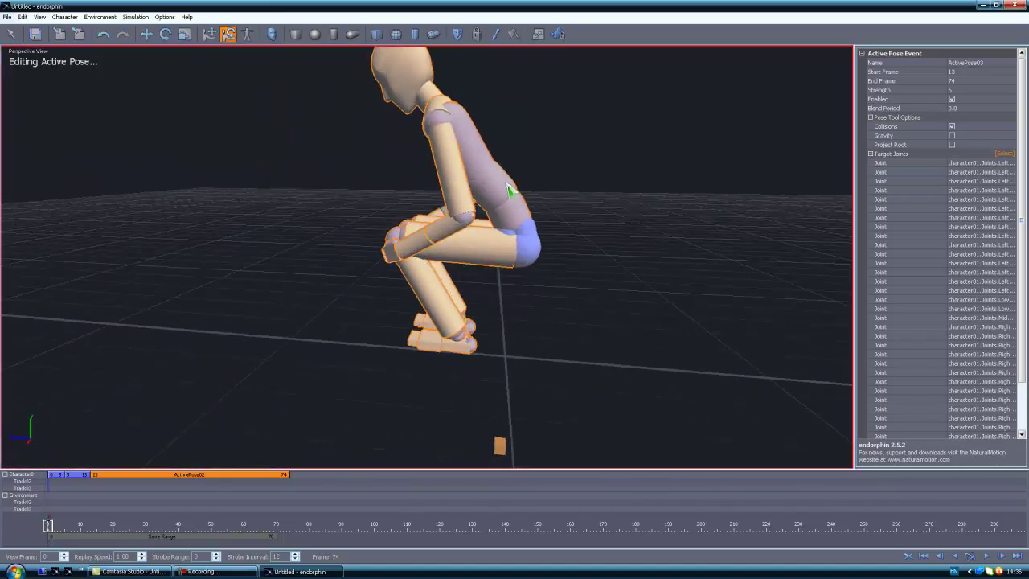
middle_drag(544, 141, 405, 257)
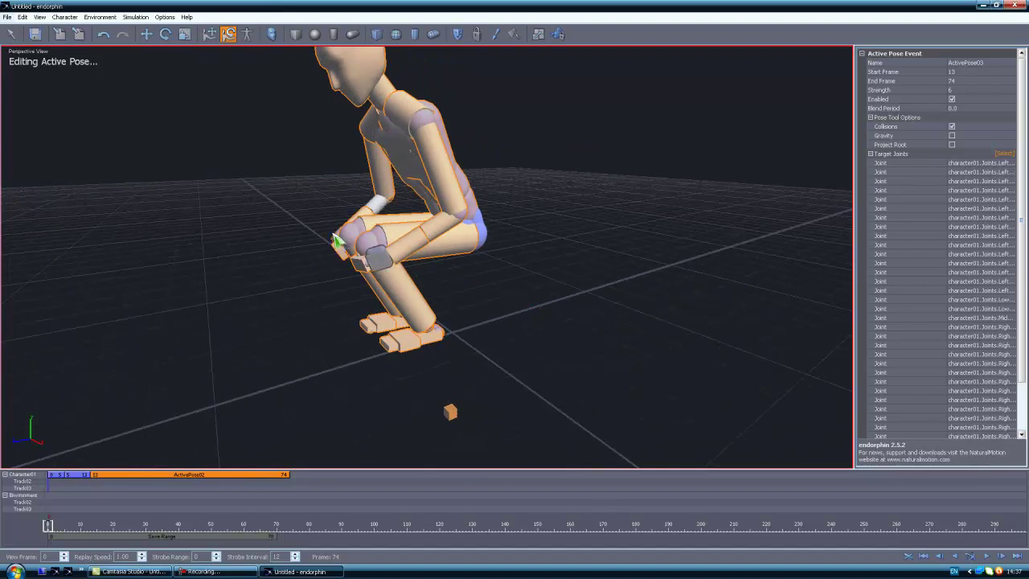
middle_drag(519, 169, 471, 157)
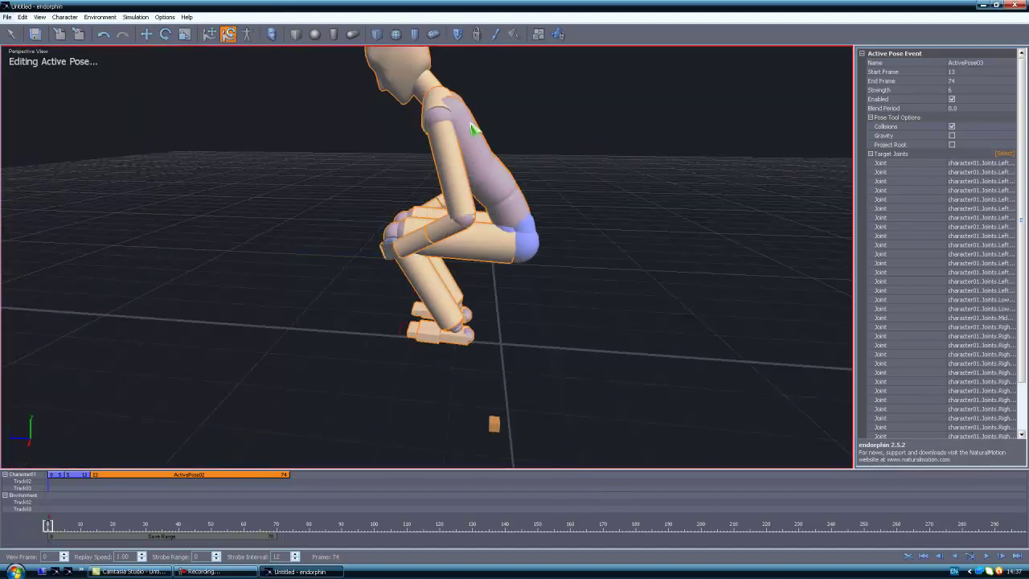
click(473, 128)
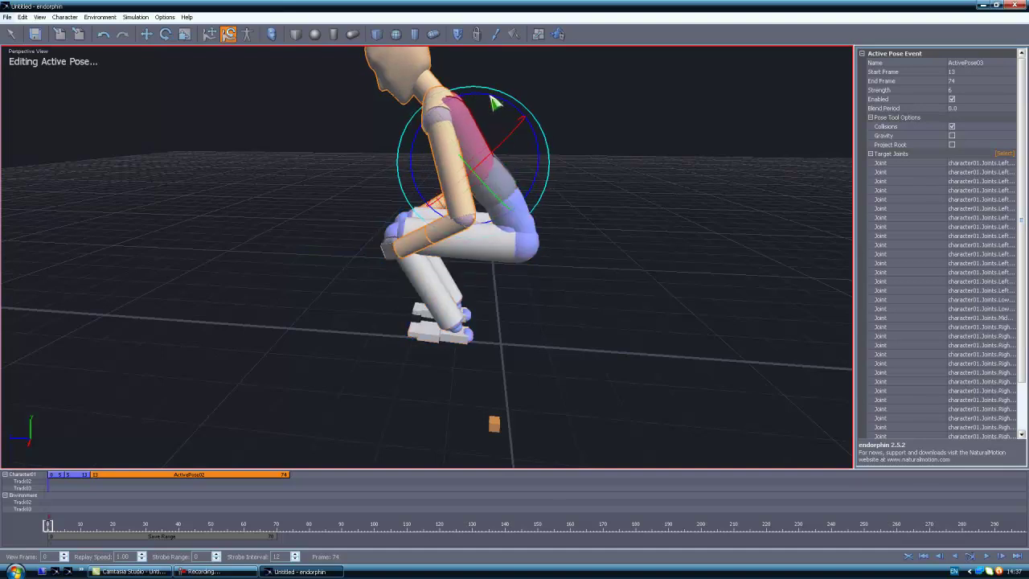
drag(494, 102, 440, 129)
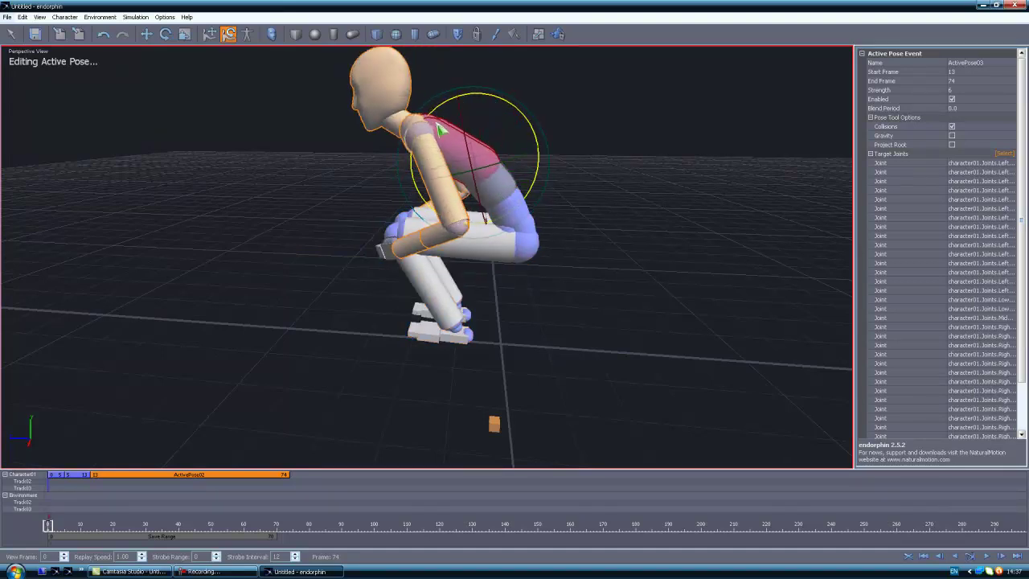
middle_drag(578, 124, 752, 128)
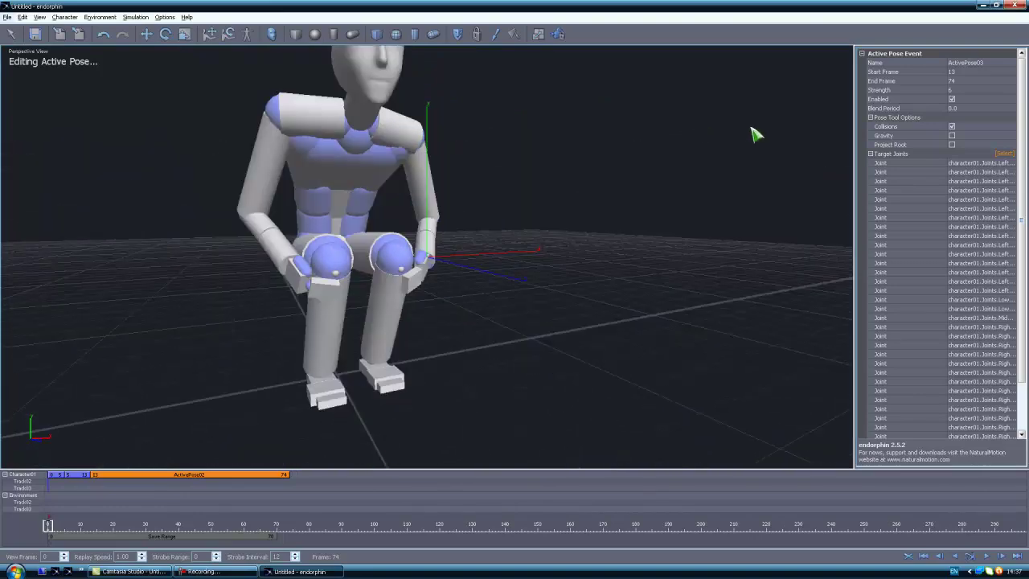
alt+drag(755, 135, 566, 173)
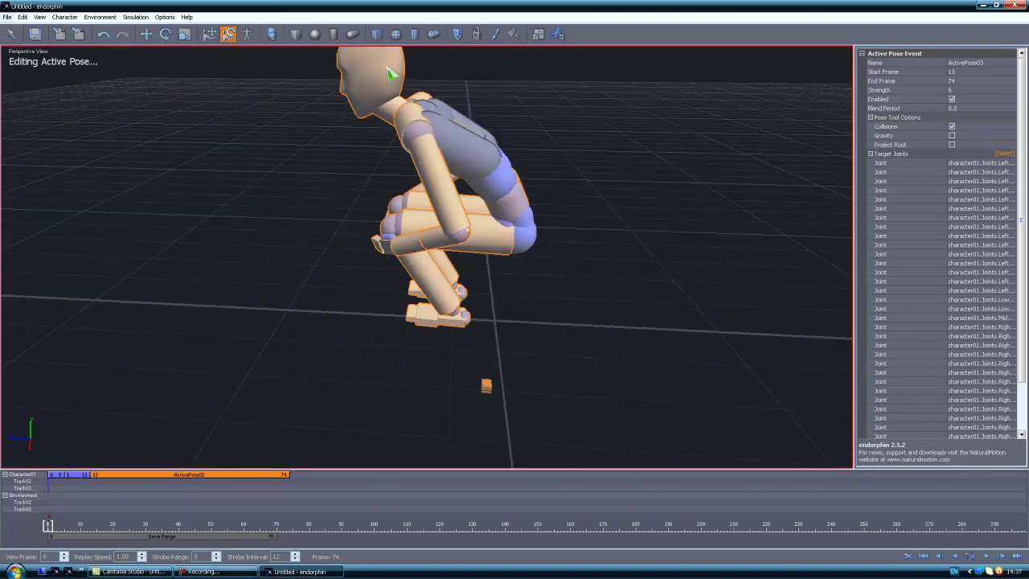
- Rotate the character's head and neck forward and down so the face tucks toward the knees
click(388, 74)
drag(438, 64, 320, 238)
click(558, 123)
alt+drag(557, 122, 532, 154)
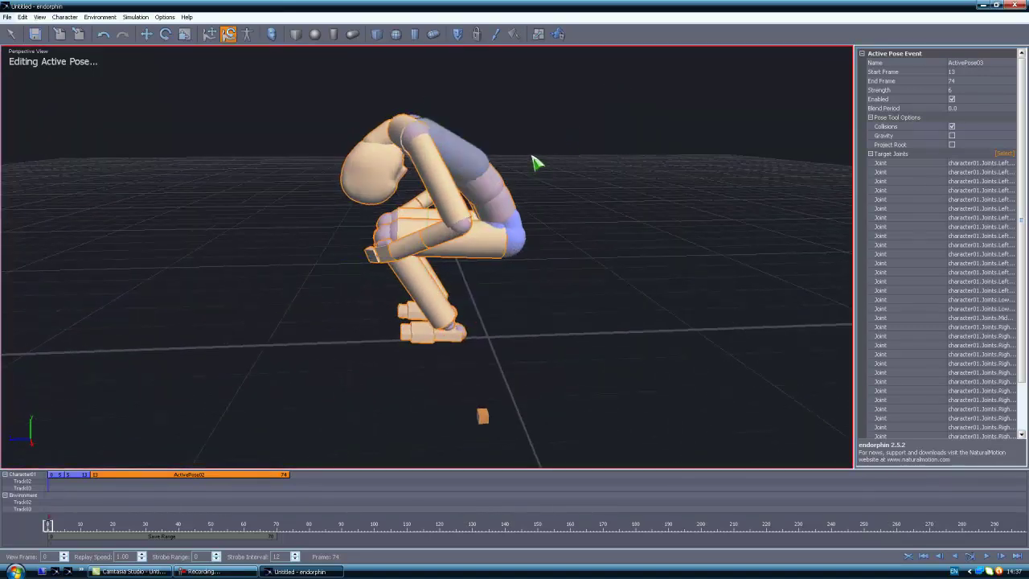
scroll(531, 154, down, 5)
- Set the strength of the active pose starting at frame 13 to 10
click(998, 90)
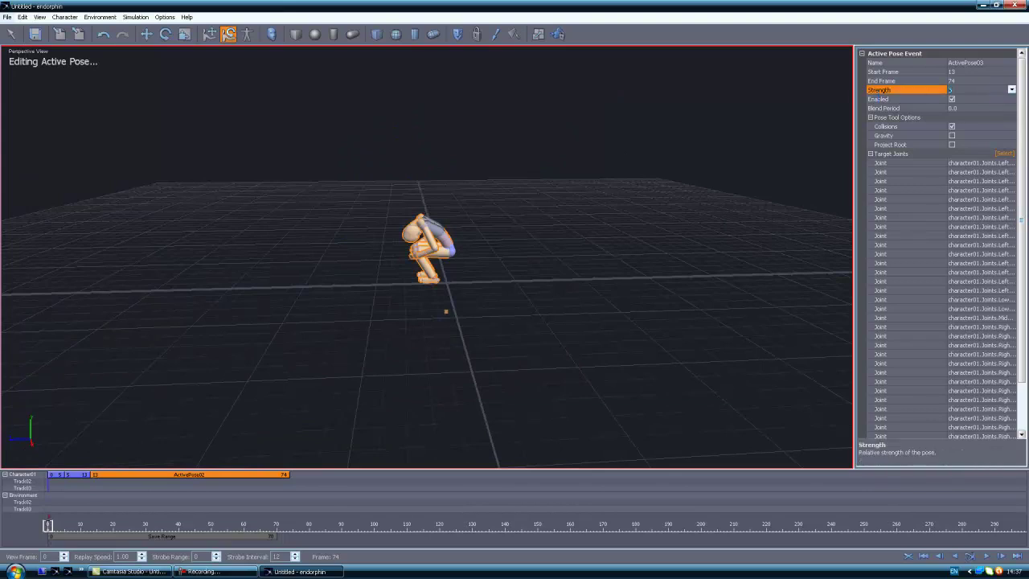
text(10)
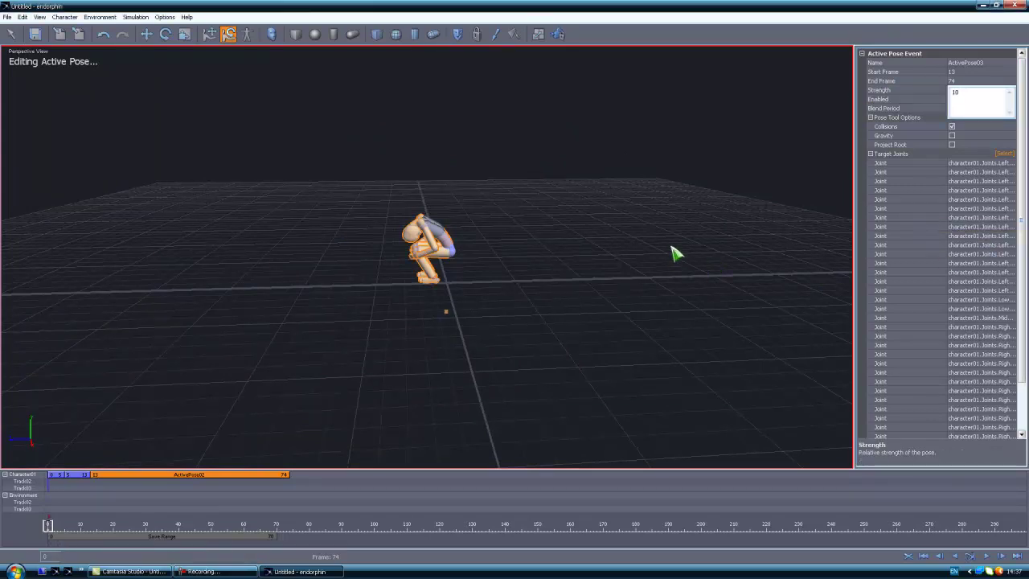
key(Return)
- Simulate the character and scrub through the resulting motion, examining the jump and landing from several angles
scroll(562, 222, up, 4)
alt+drag(565, 219, 475, 251)
scroll(460, 264, down, 1)
key(space)
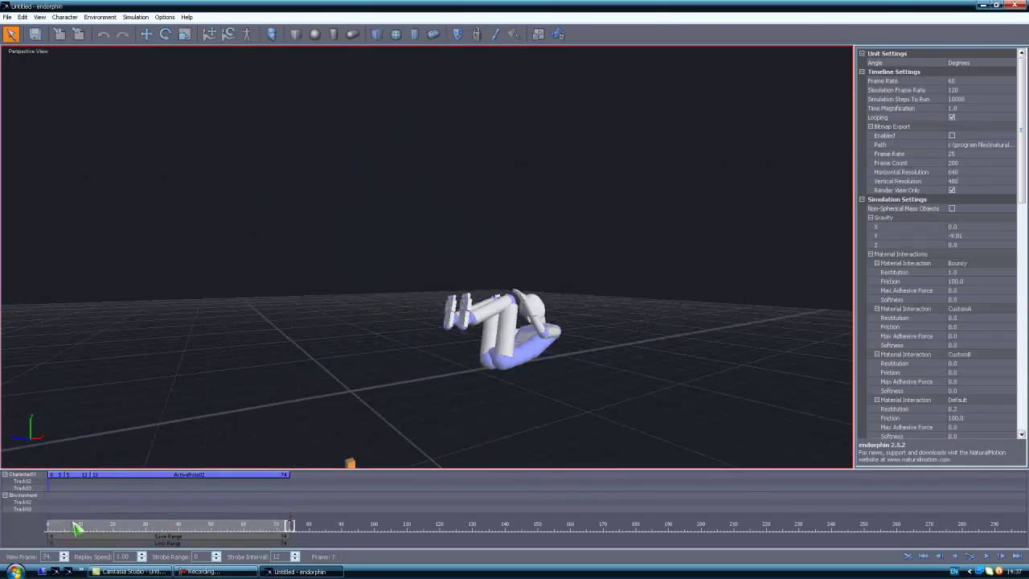
drag(58, 529, 199, 527)
middle_drag(317, 367, 34, 376)
middle_drag(402, 376, 435, 408)
alt+drag(438, 414, 533, 313)
scroll(498, 378, up, 3)
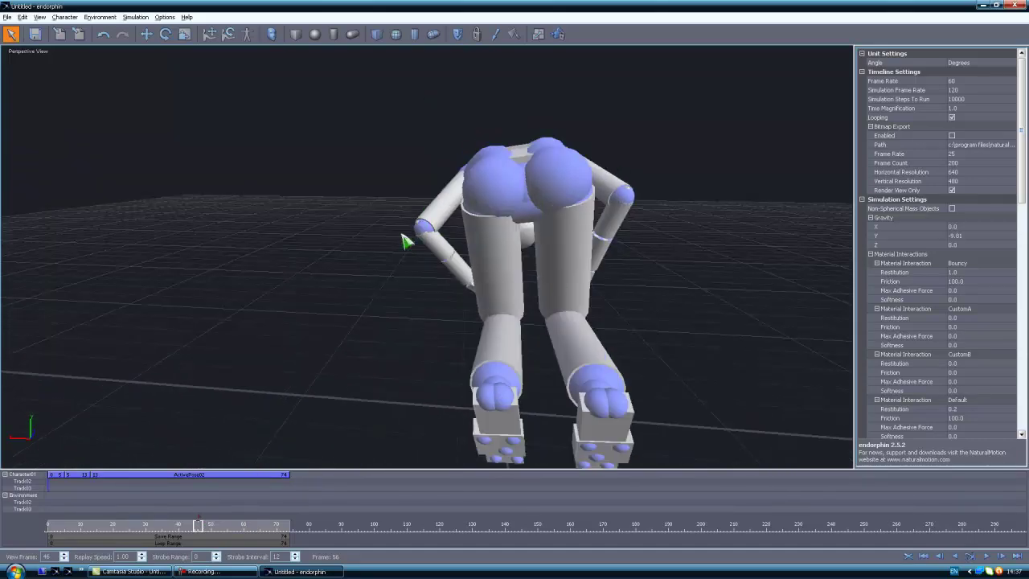
alt+drag(402, 235, 691, 290)
scroll(643, 302, down, 5)
alt+drag(602, 306, 546, 315)
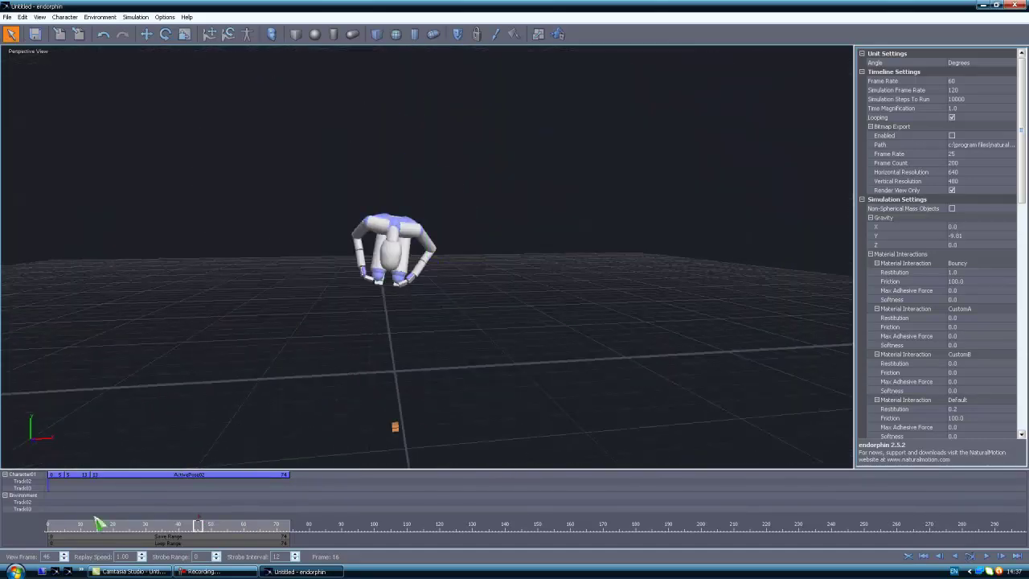
drag(91, 525, 2, 537)
alt+drag(519, 376, 446, 330)
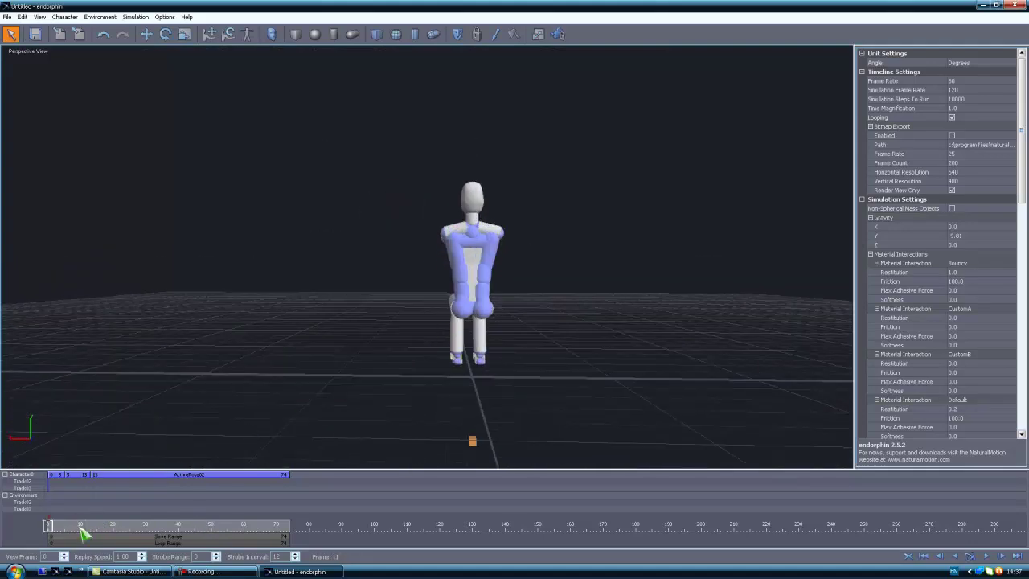
drag(49, 527, 33, 545)
- Create a constraint event on the character's empty track, spanning frames 0 to 204
right_click(51, 494)
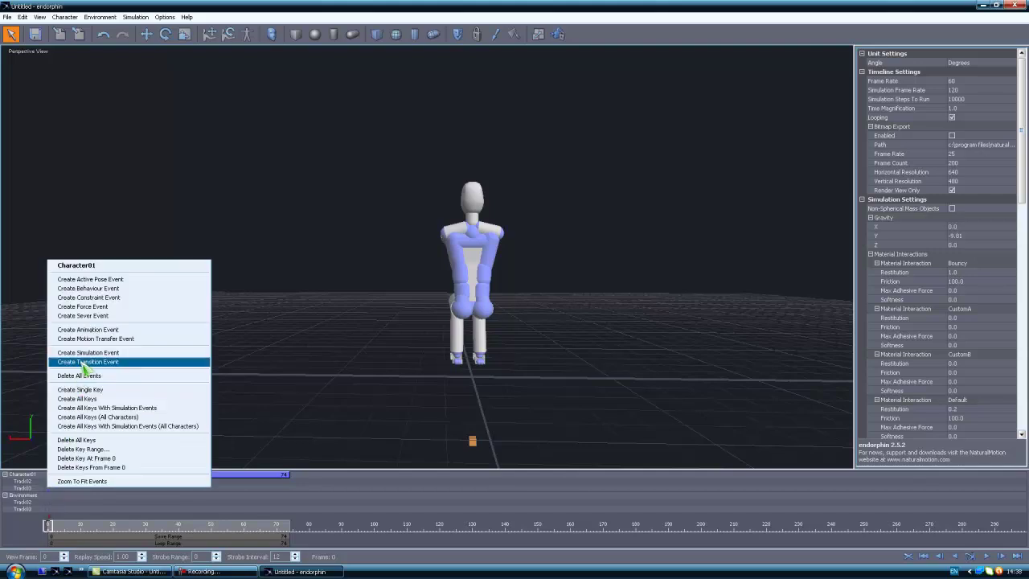
click(105, 302)
drag(241, 489, 689, 481)
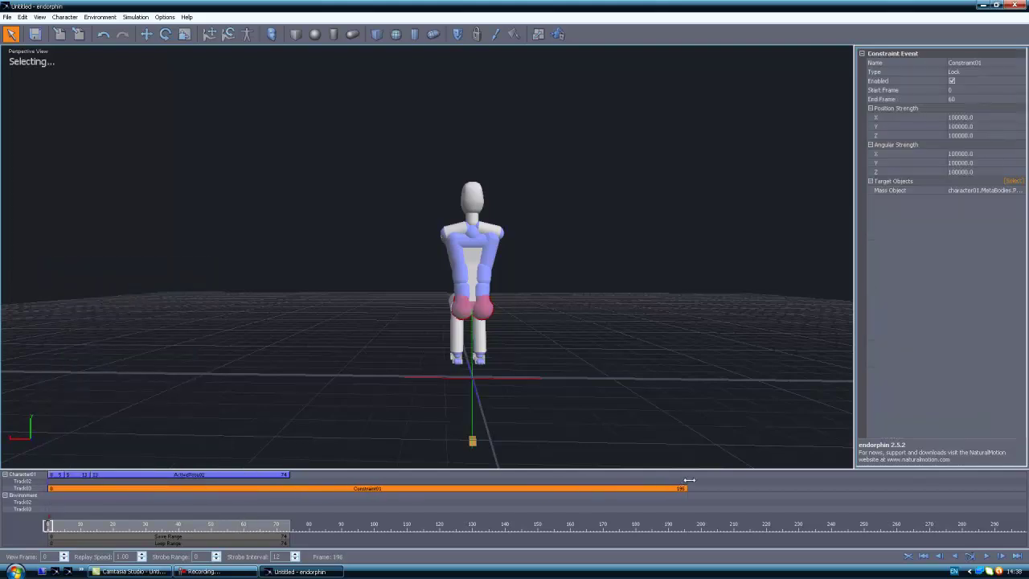
middle_drag(595, 351, 520, 339)
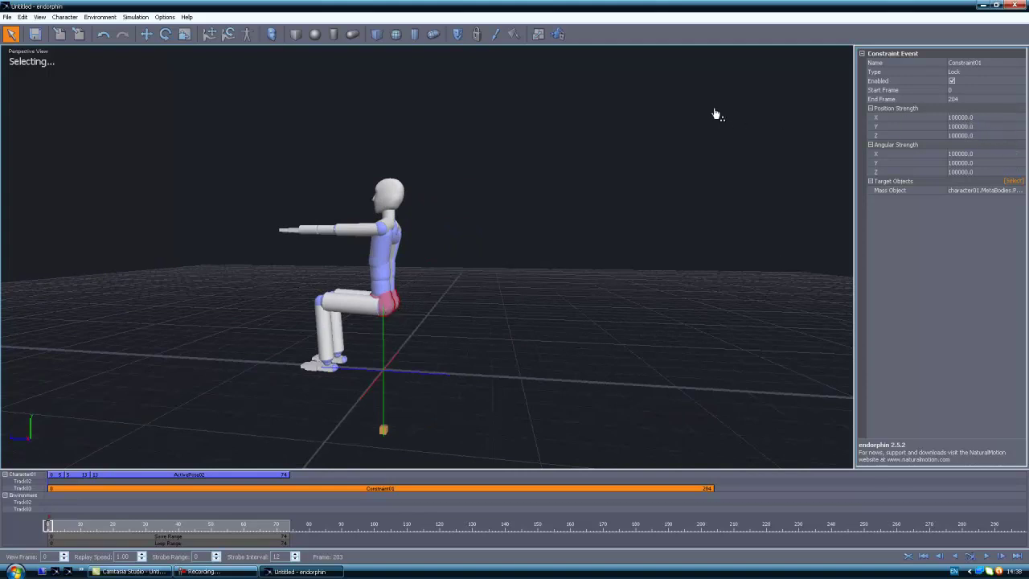
- Set the constraint's Y and Z position strengths and its X angular strength to 0
click(975, 126)
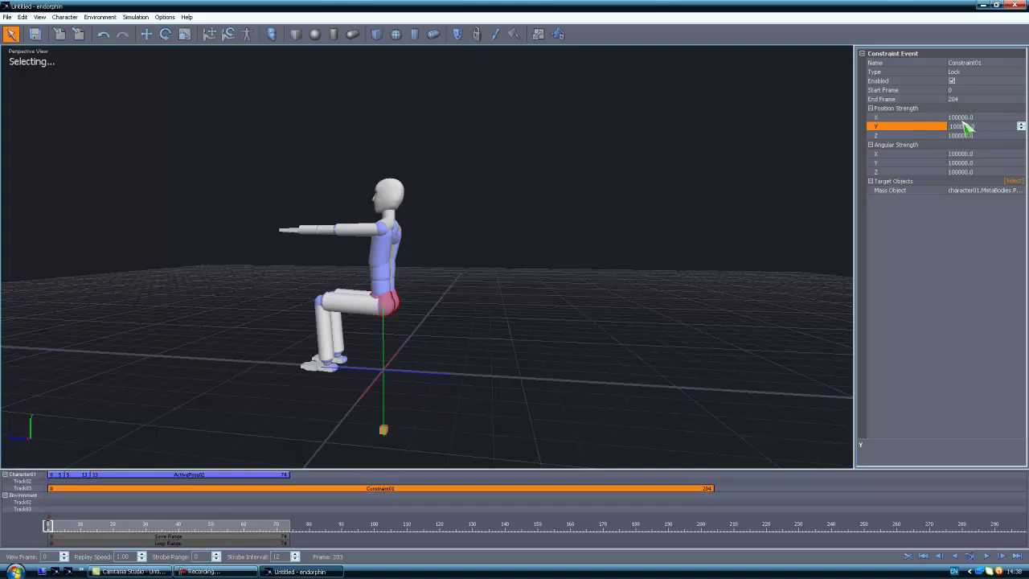
click(873, 136)
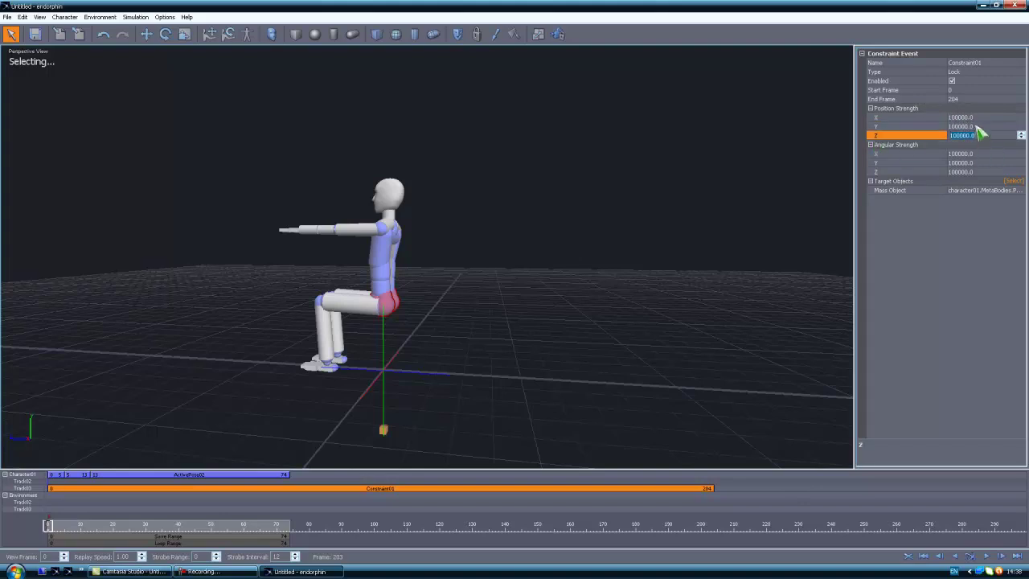
click(977, 127)
text(0)
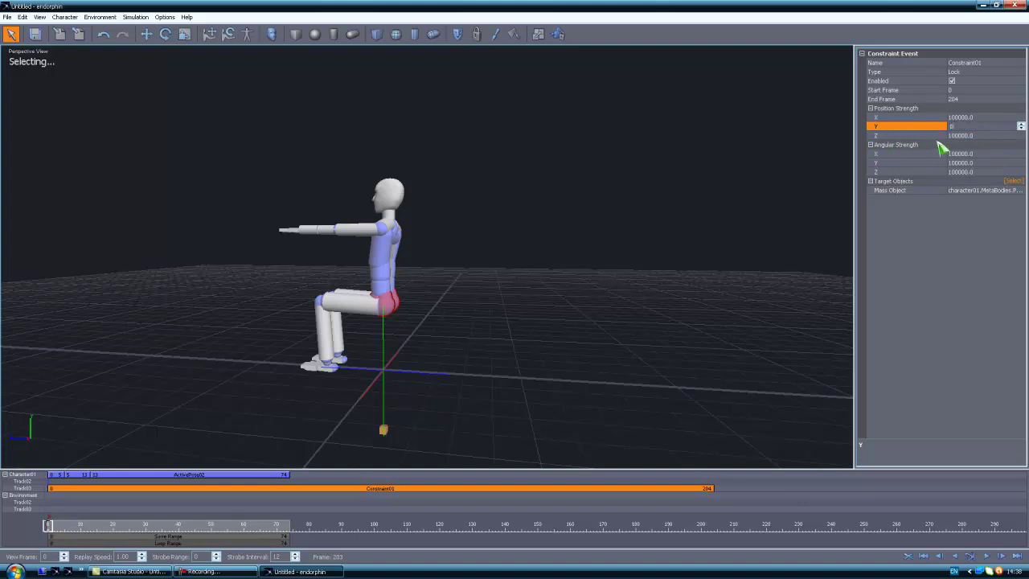
click(981, 136)
text(0)
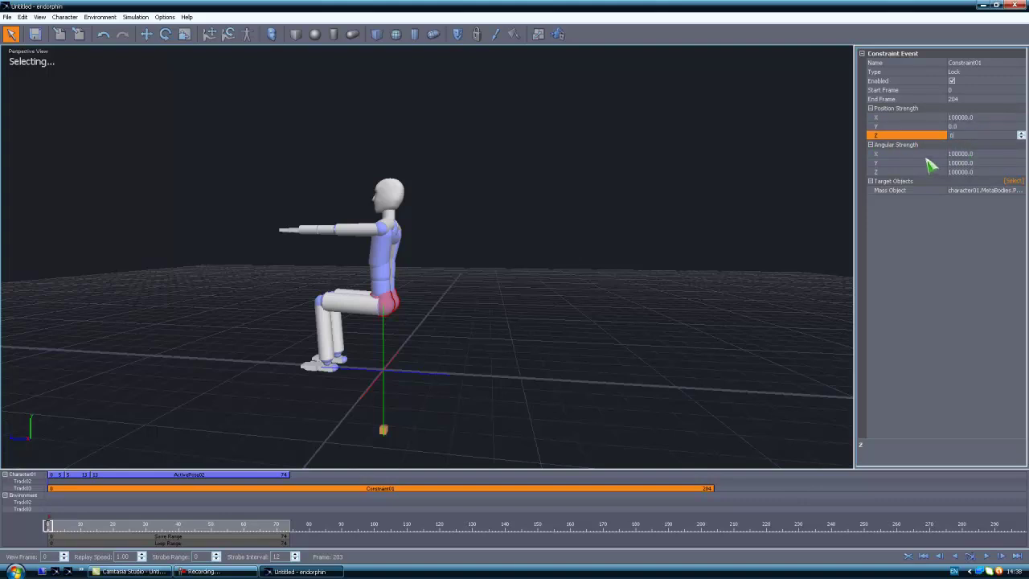
click(990, 154)
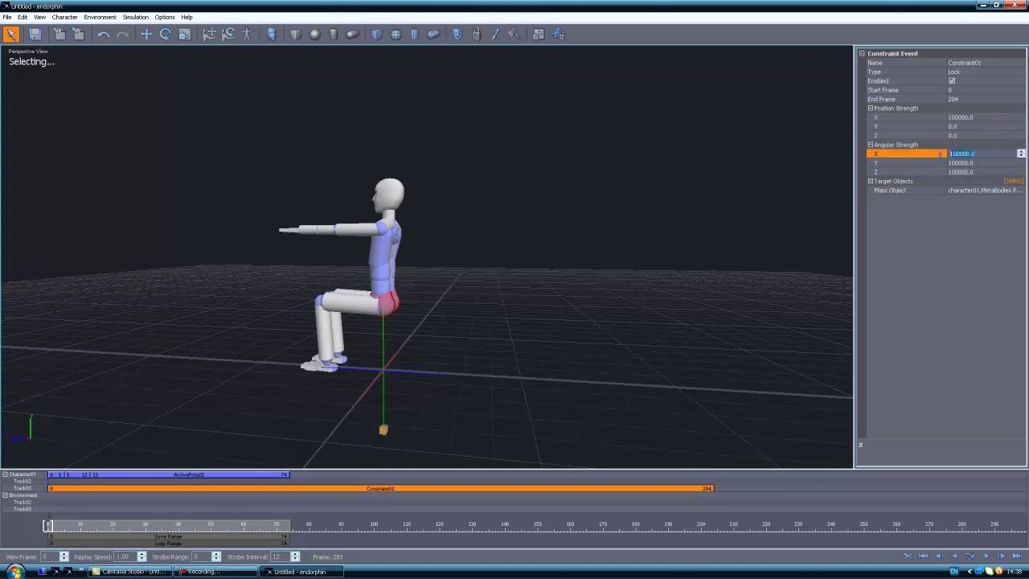
text(0)
click(724, 254)
- Simulate the constrained jump and scrub the timeline to examine the character's rotation from the front and side
key(space)
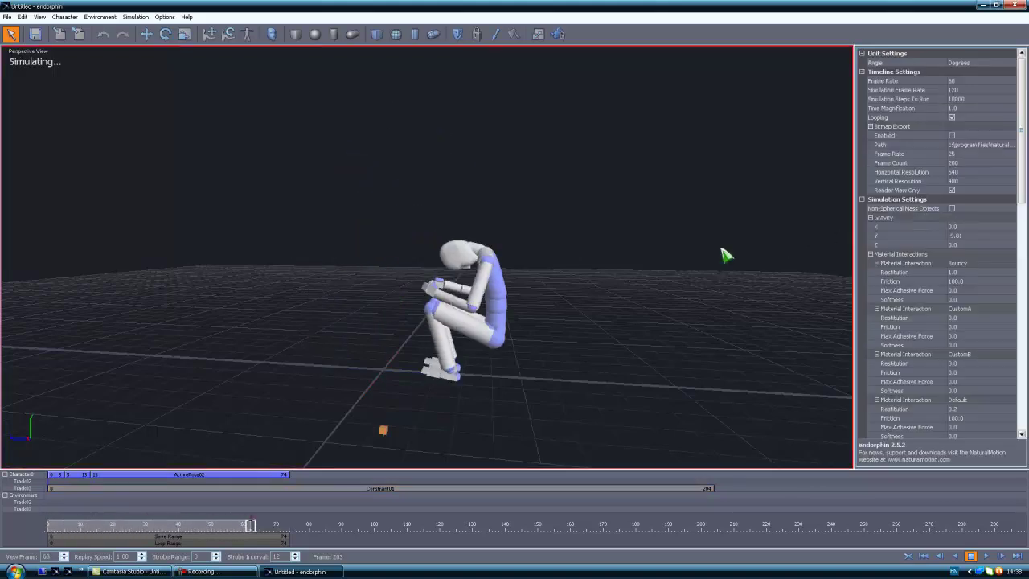
key(space)
alt+drag(393, 305, 285, 301)
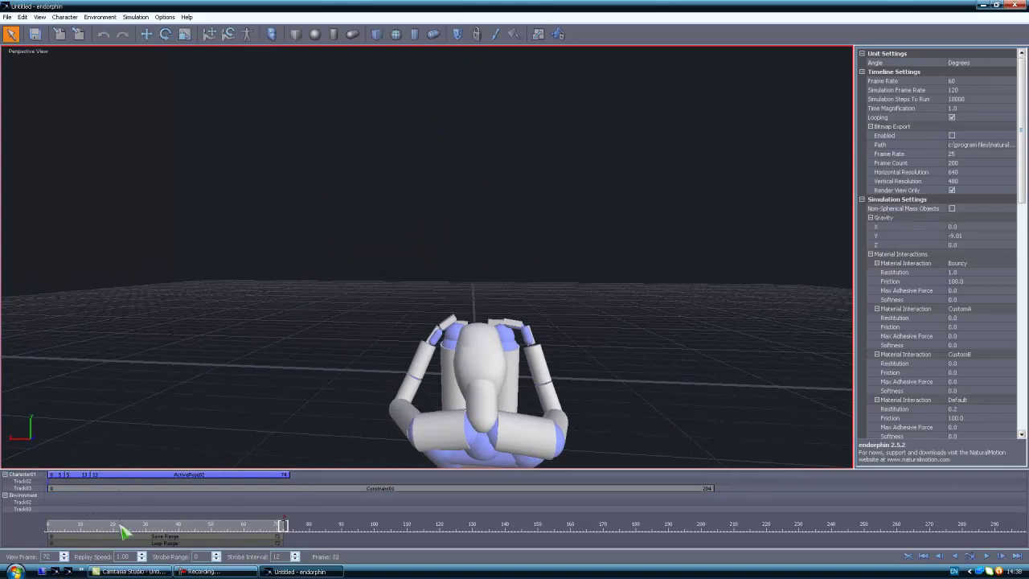
click(78, 526)
drag(78, 527, 192, 545)
middle_drag(250, 341, 418, 333)
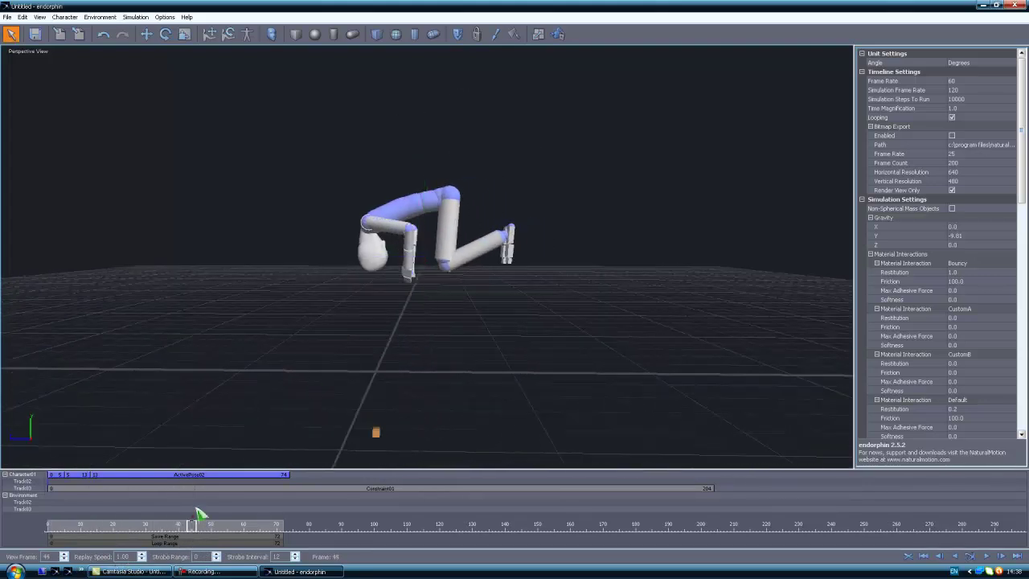
- Shorten both the constraint event and the third active pose so they end at frame 44
mouse_move(192, 528)
mouse_down()
mouse_move(238, 539)
mouse_move(180, 543)
mouse_move(193, 544)
mouse_up()
drag(709, 486, 185, 488)
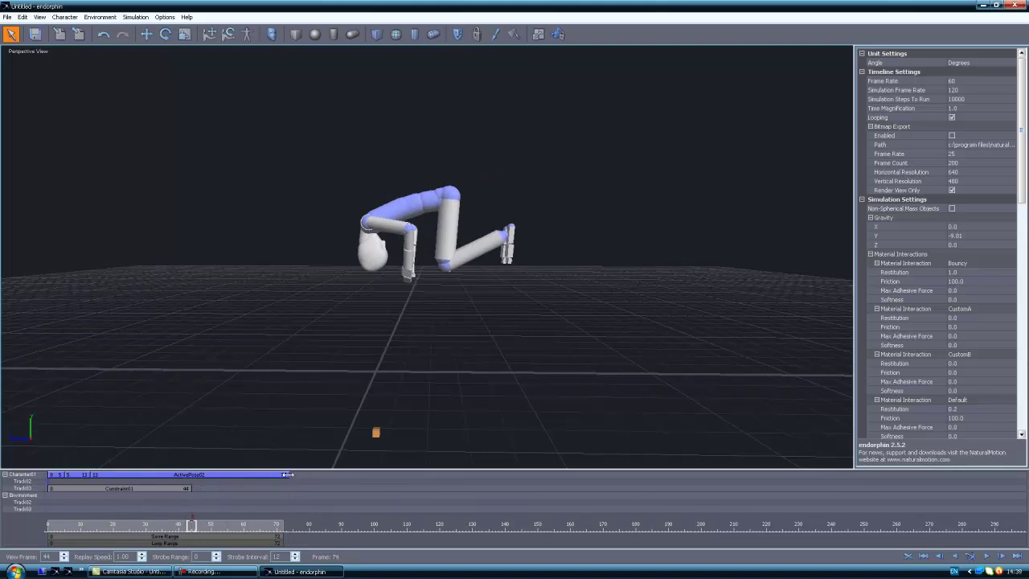
drag(288, 475, 194, 479)
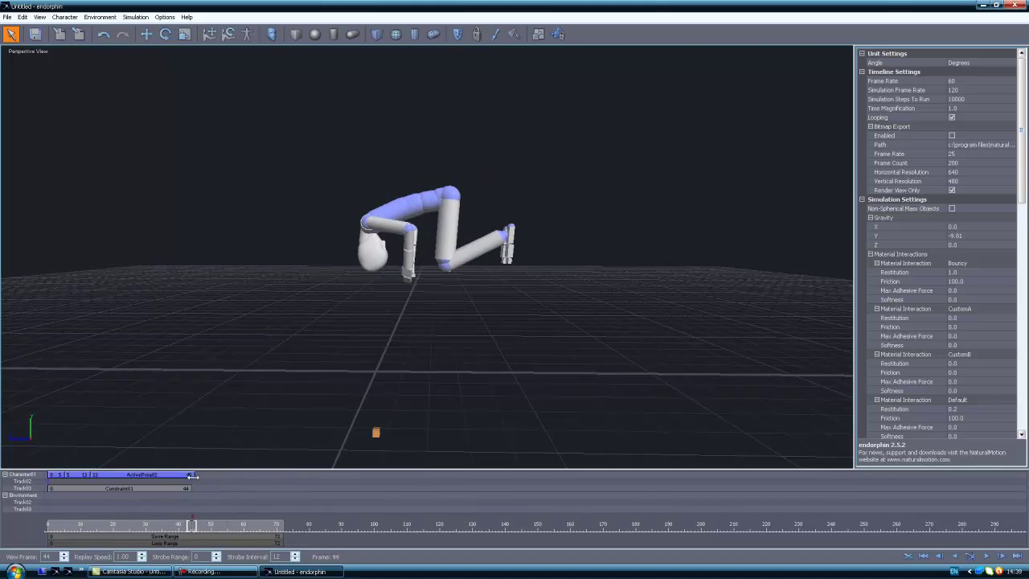
- Copy the first active pose event and place the copy across frames 44 to 72
double_click(56, 476)
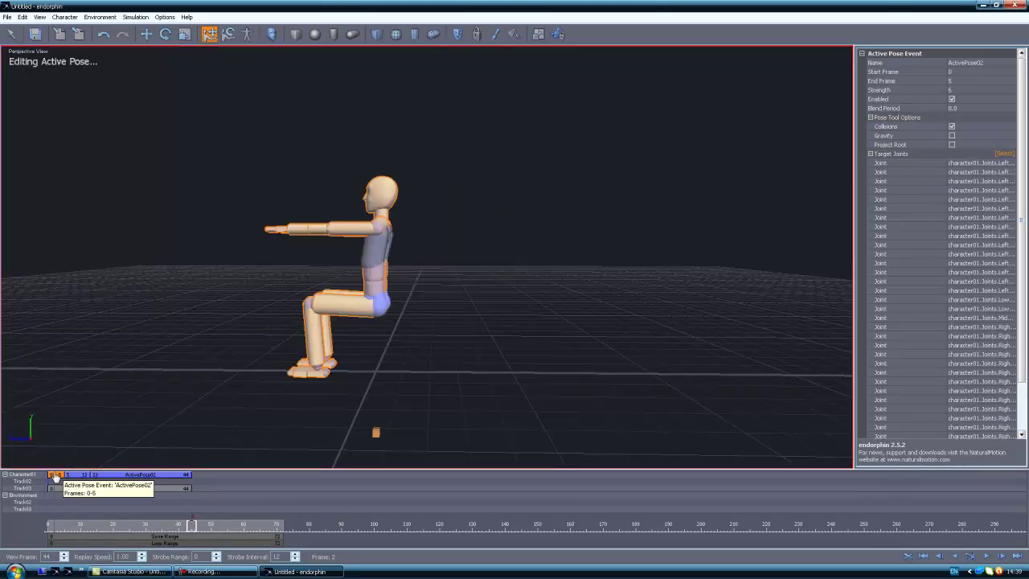
click(56, 475)
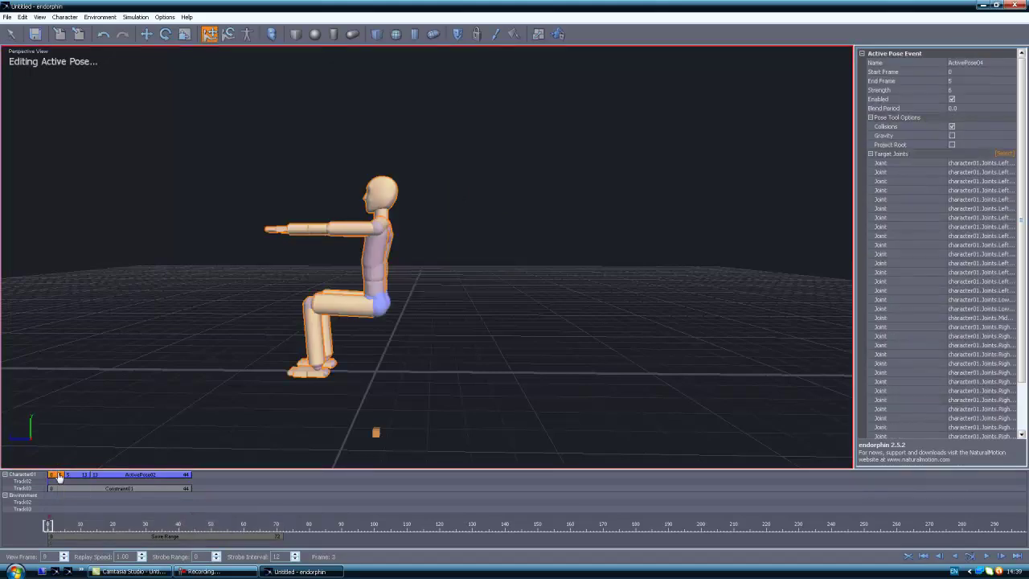
drag(95, 477, 282, 480)
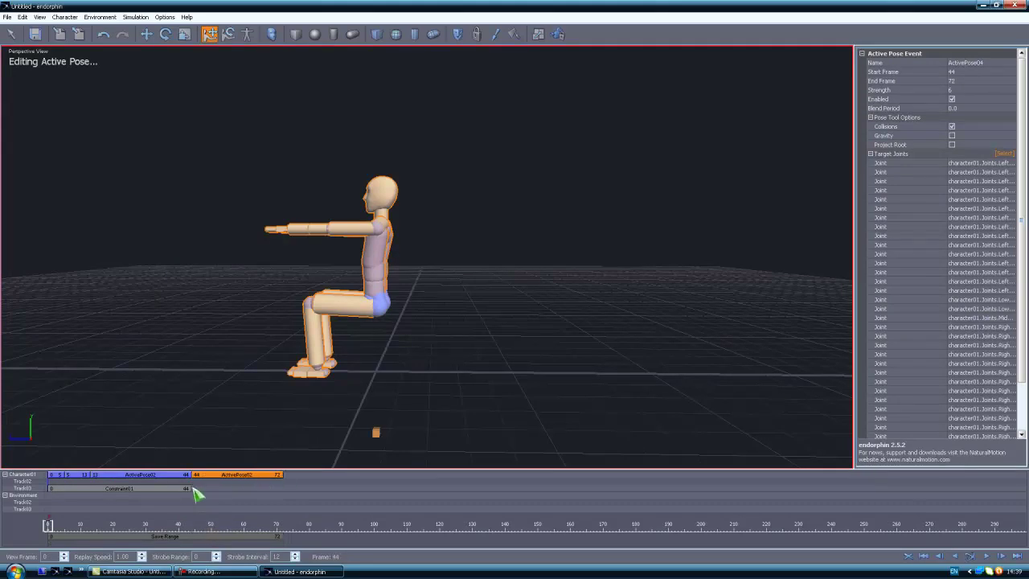
- Extend the constraint event to frame 144 and the copied active pose to frame 80
drag(190, 488, 518, 493)
click(416, 478)
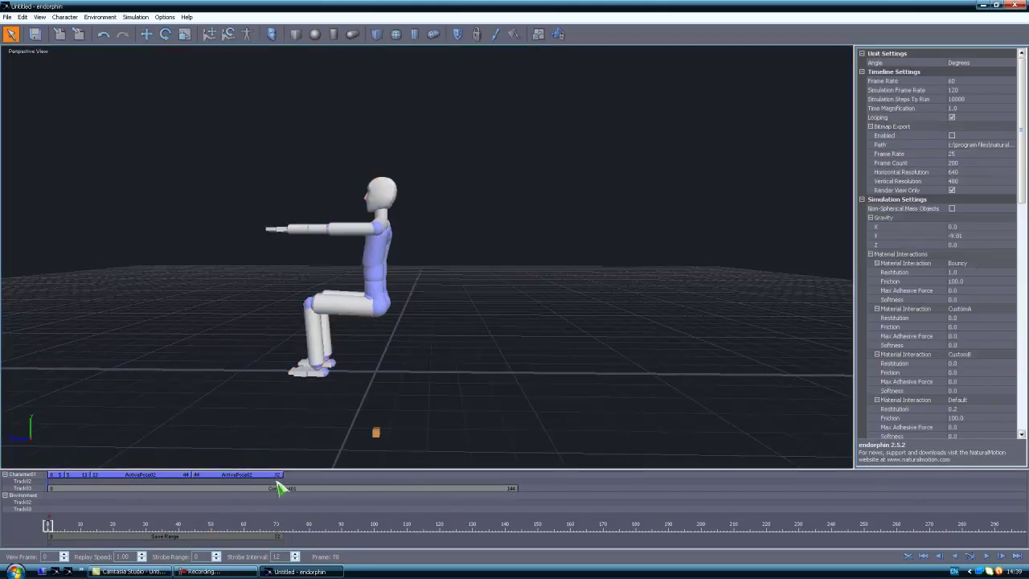
drag(278, 476, 309, 476)
- Simulate the flip, scrub to the landing at frame 60, and end the copied active pose at that frame
key(space)
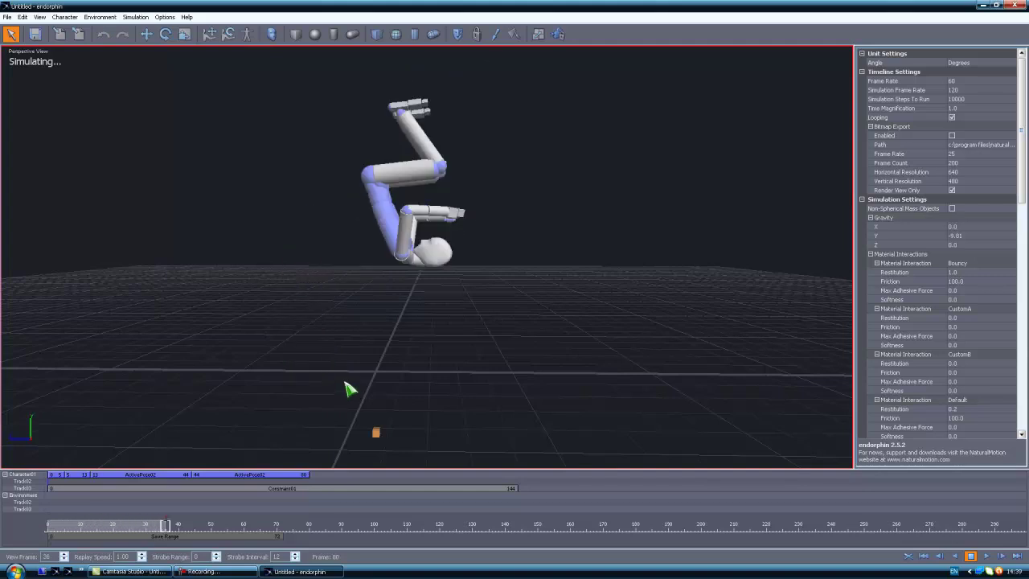
drag(137, 529, 246, 539)
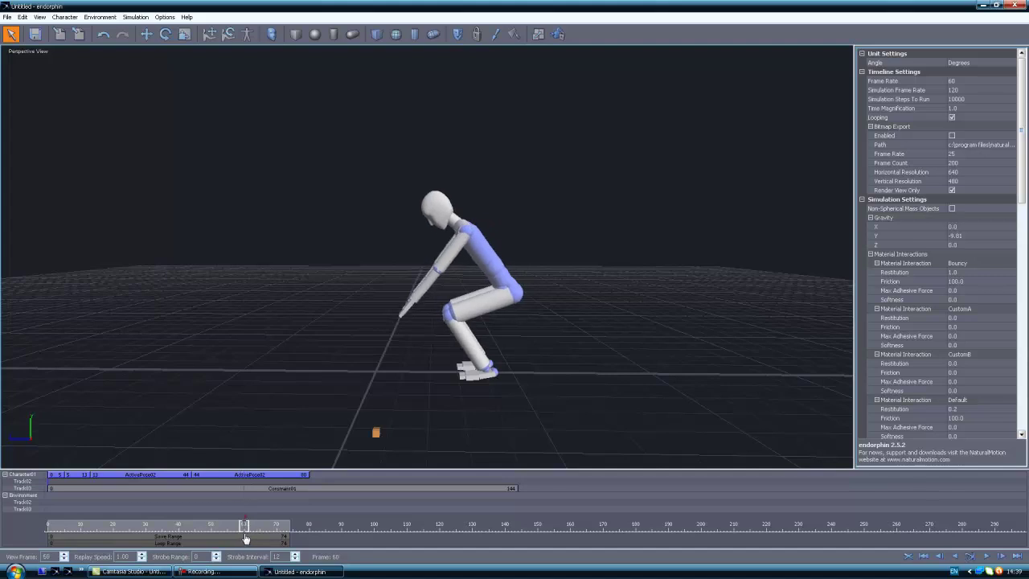
drag(306, 474, 245, 478)
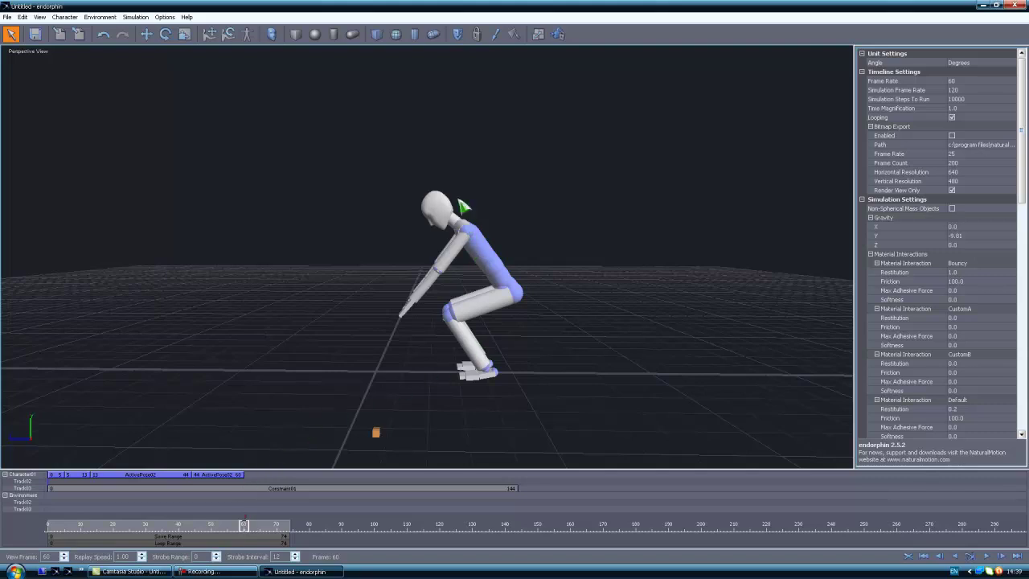
- Create a new active pose event starting at frame 60 and open the file browser for loading a pose into it
right_click(248, 481)
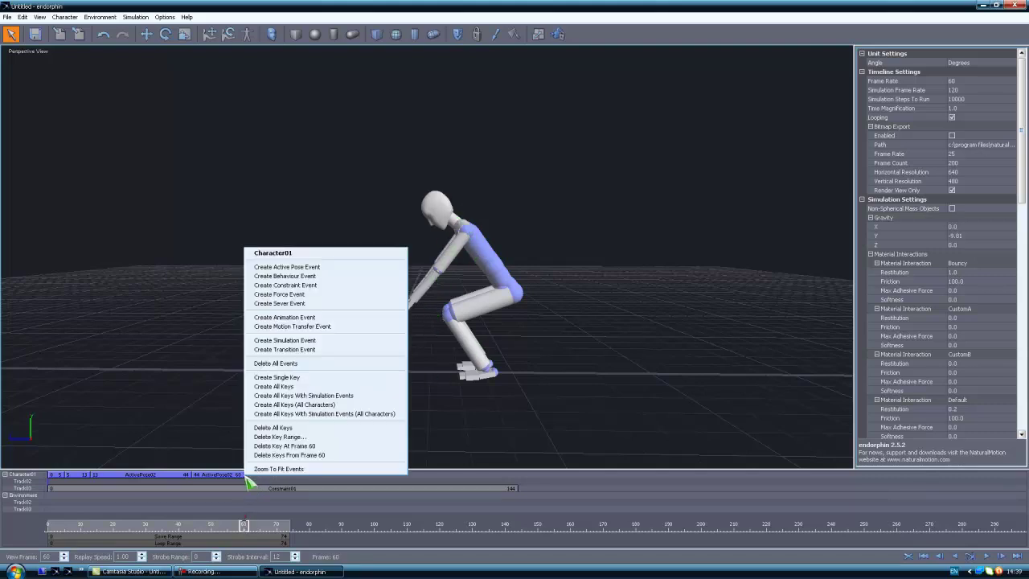
click(288, 268)
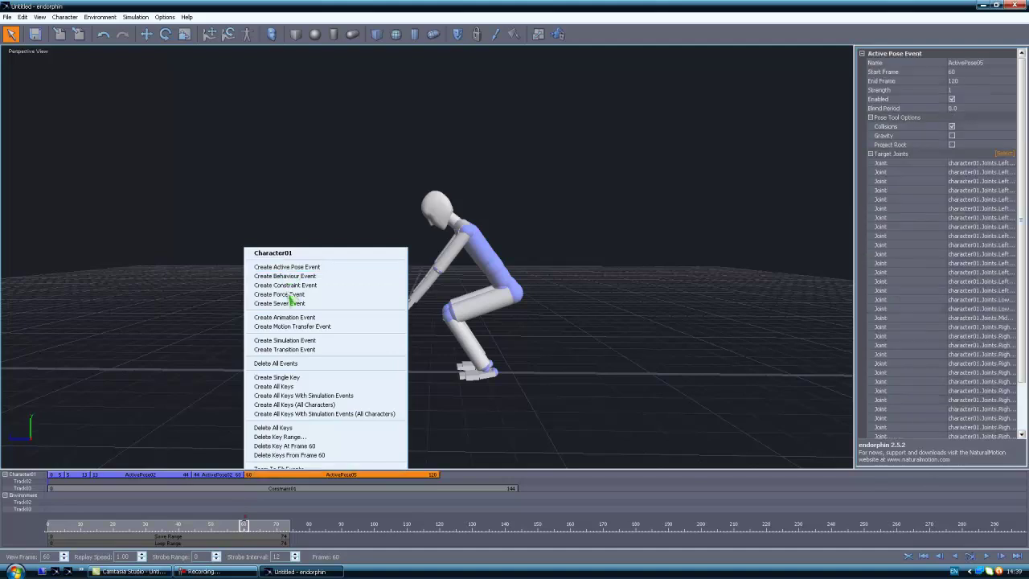
right_click(282, 480)
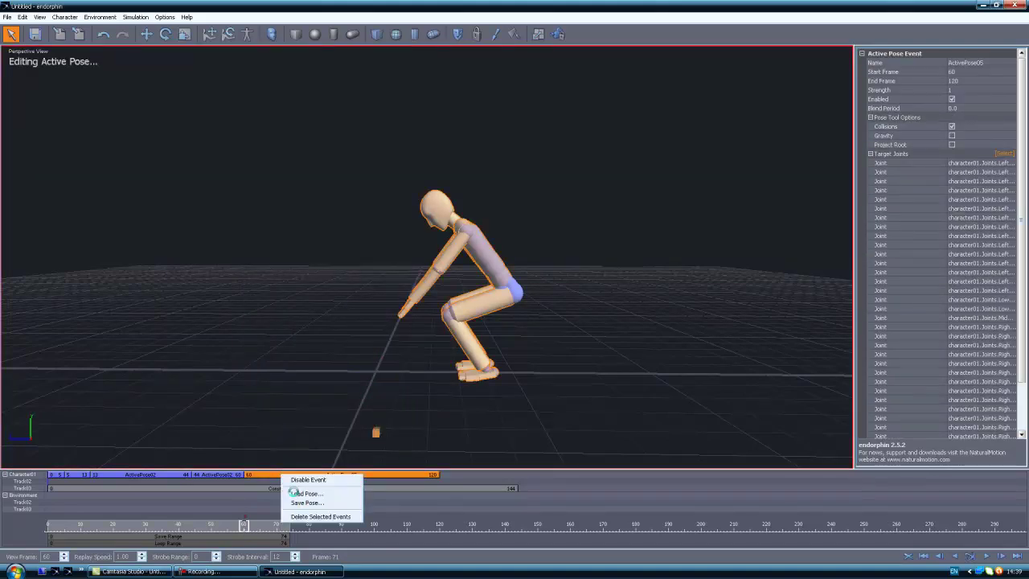
click(306, 493)
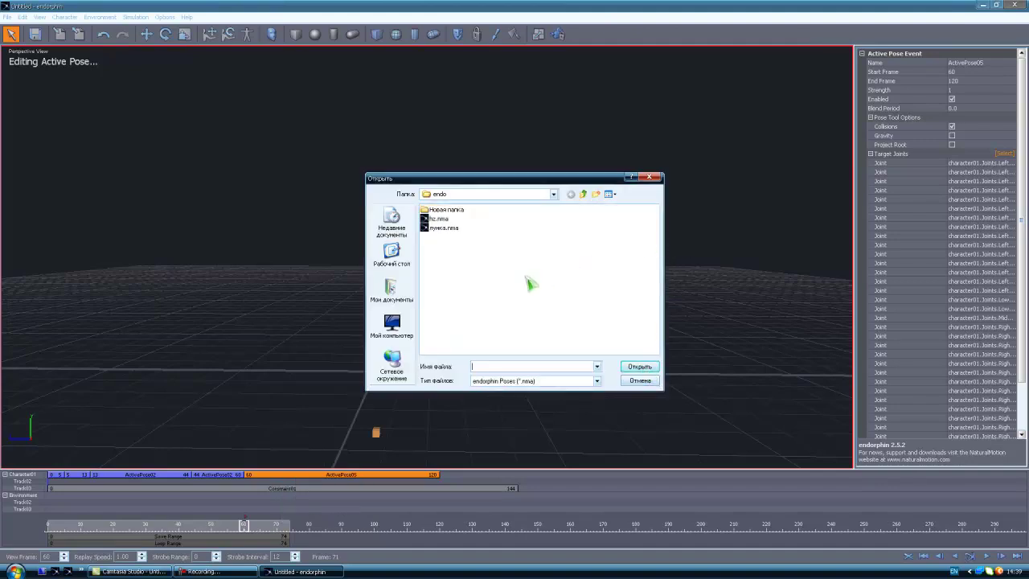
- Browse the C: drive to the endorphin 2.5.2 folder inside Program Files\NaturalMotion
click(392, 325)
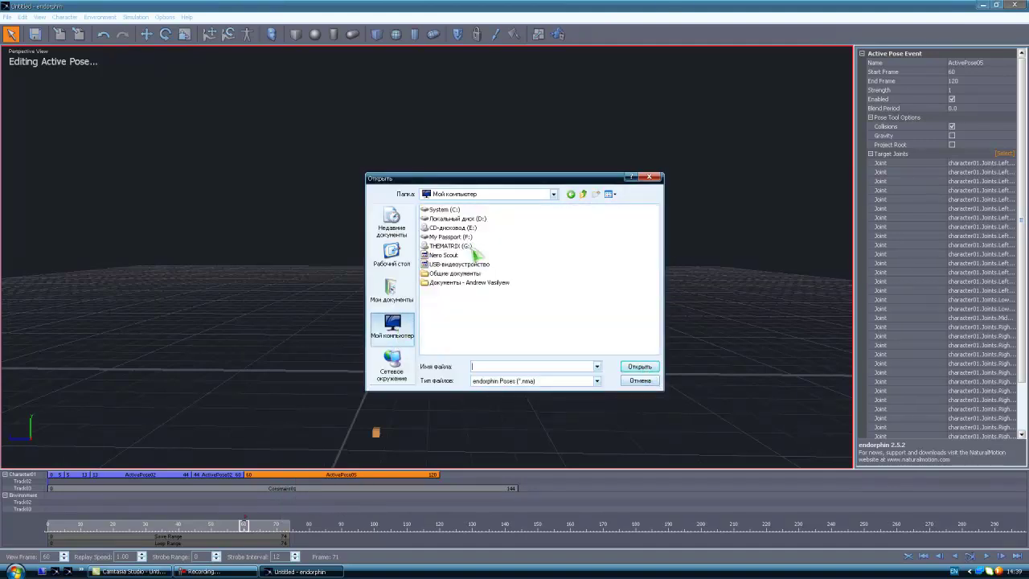
double_click(454, 211)
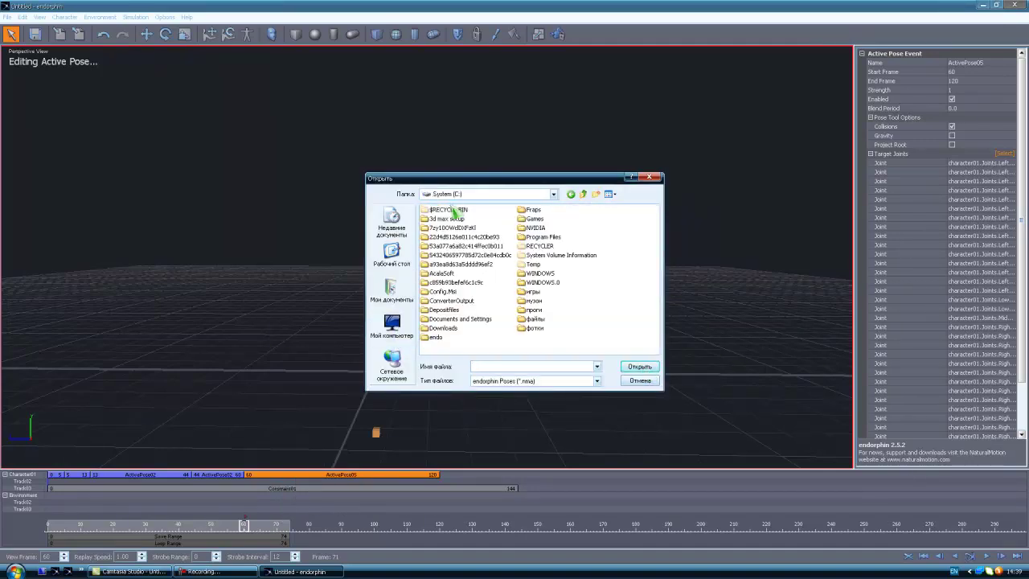
double_click(536, 237)
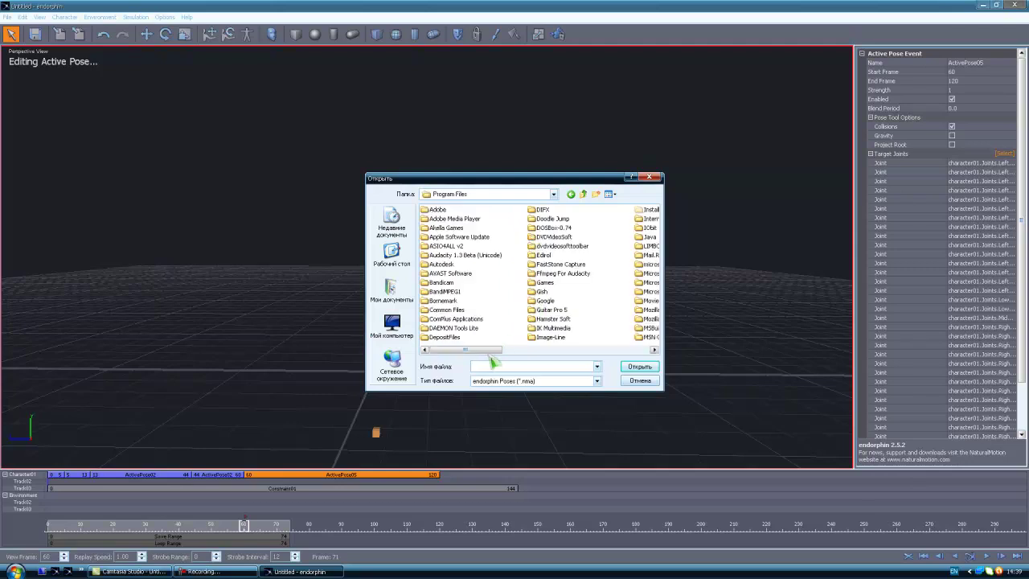
drag(492, 350, 568, 366)
double_click(553, 237)
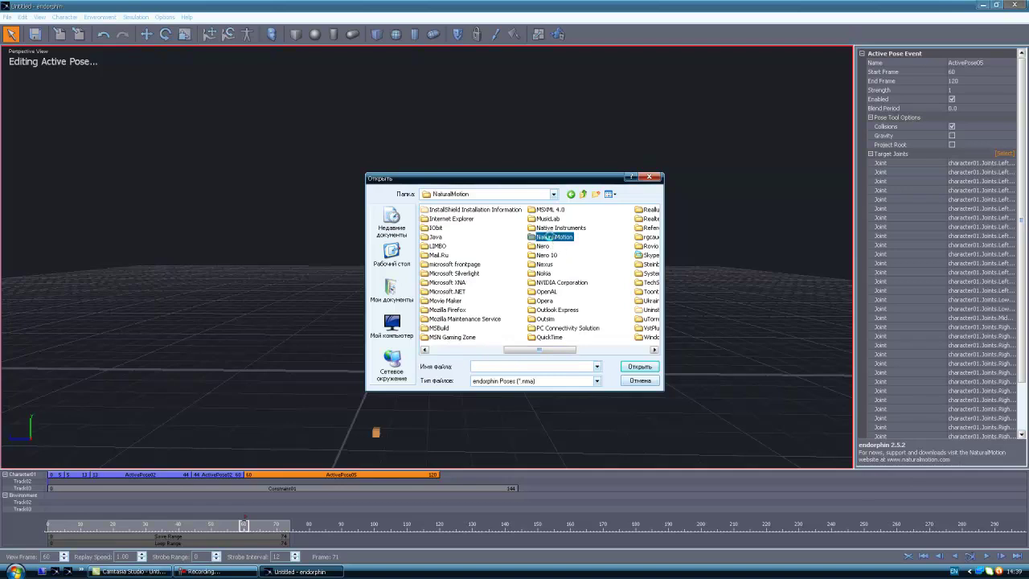
double_click(463, 211)
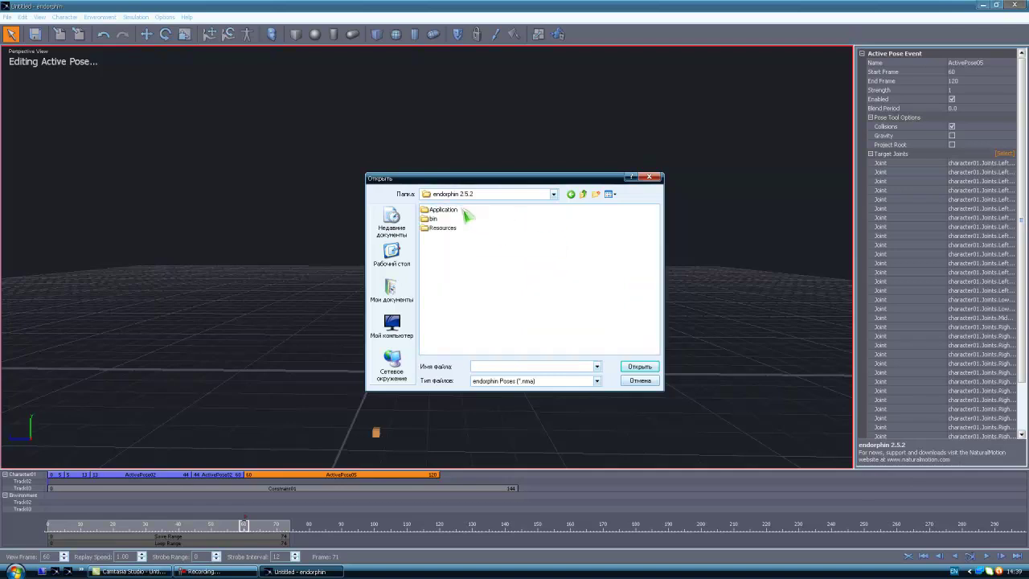
- Load Standing.nma from the Resources\Poses folder into the new active pose event
click(584, 194)
double_click(464, 211)
double_click(449, 228)
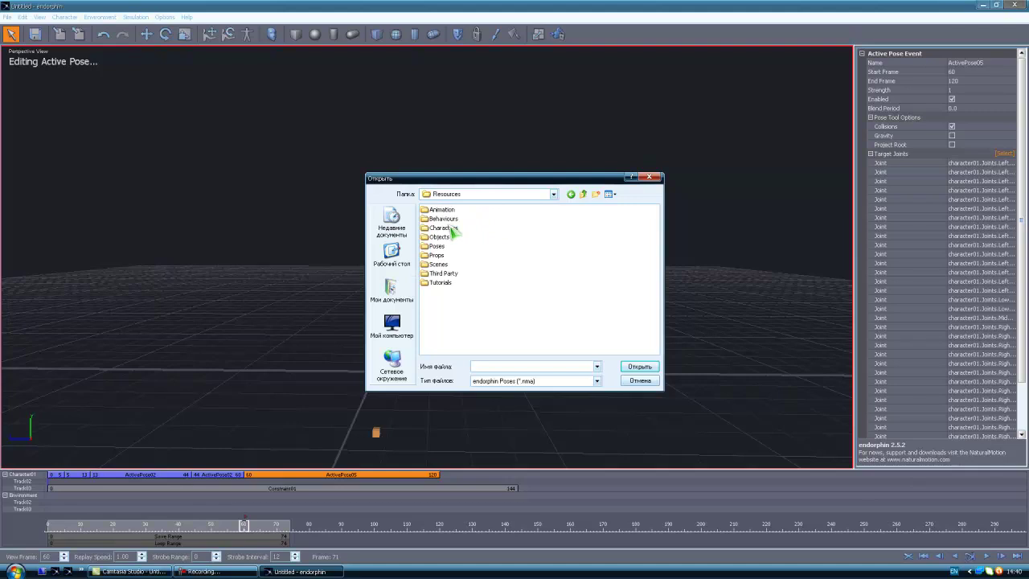
click(583, 194)
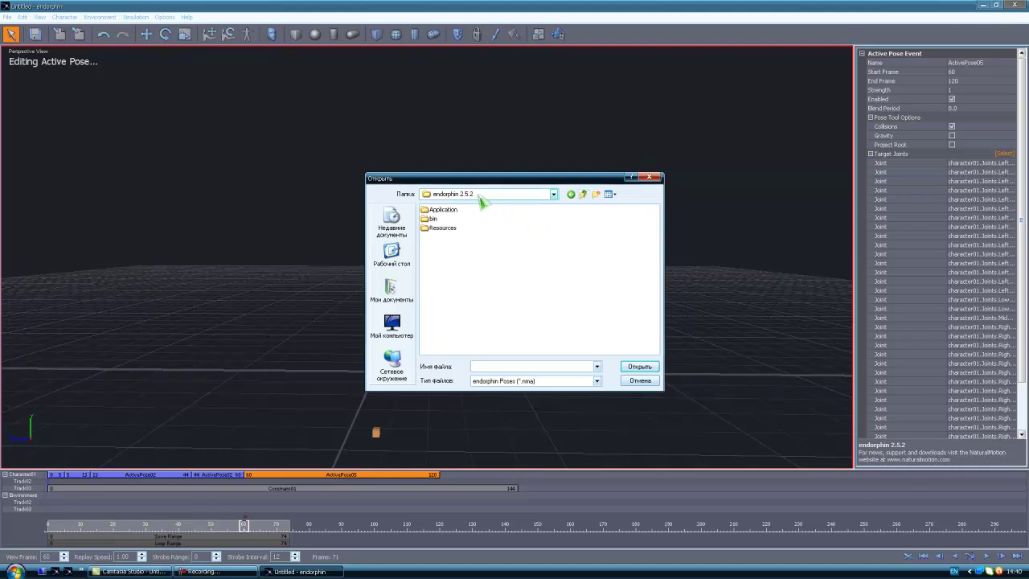
double_click(445, 229)
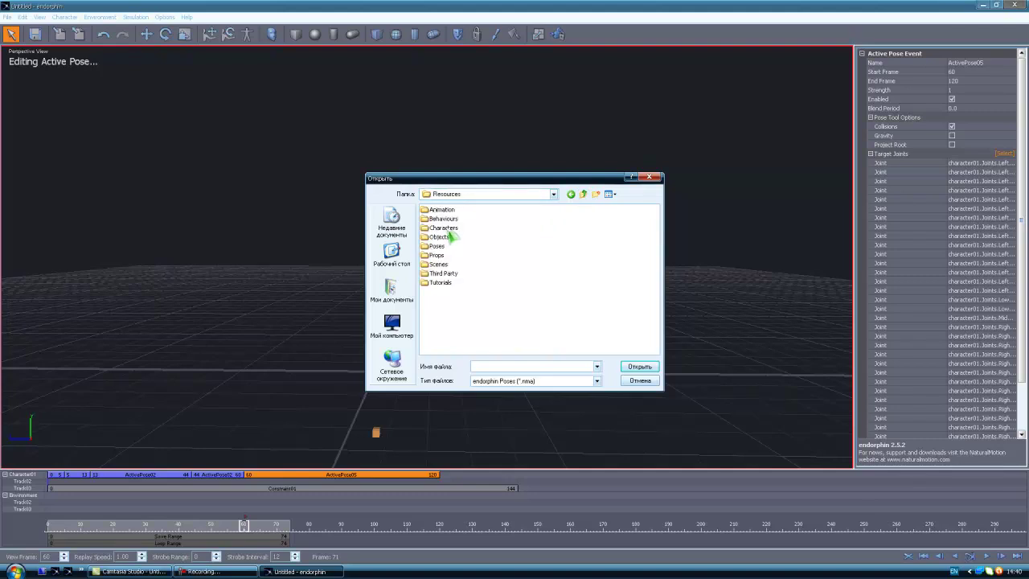
double_click(438, 247)
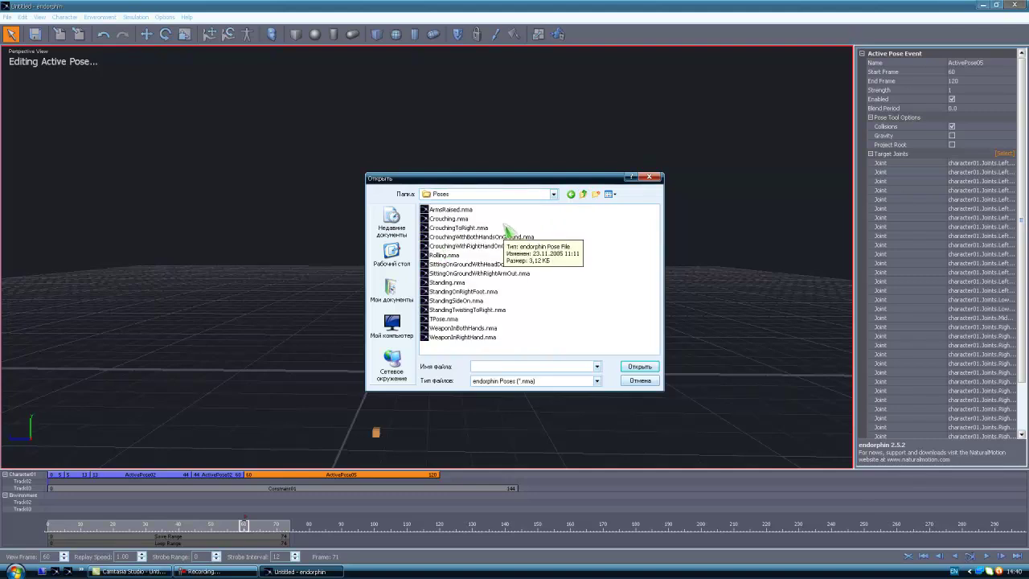
double_click(448, 286)
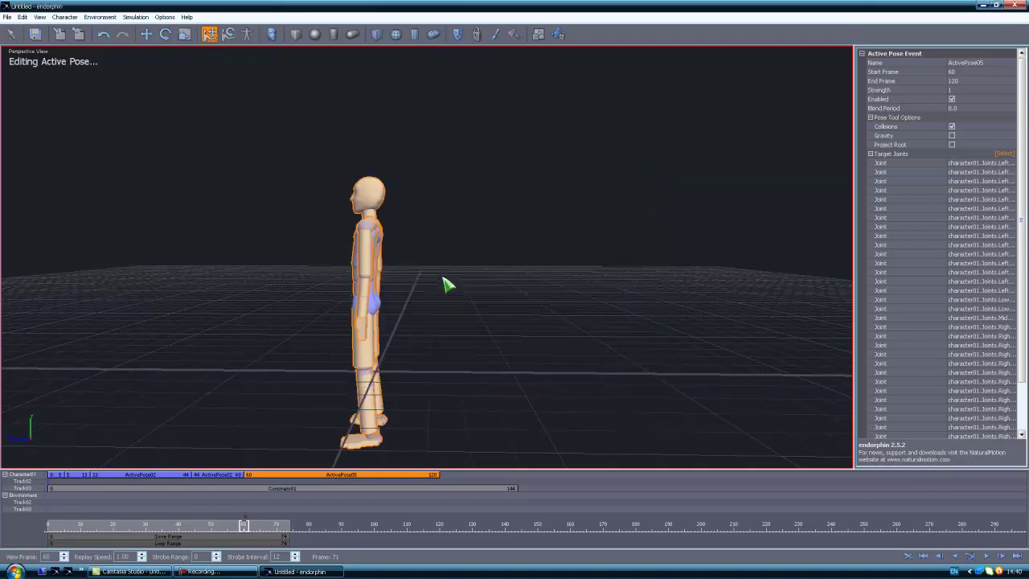
- Set the strength of the standing active pose to 6 and simulate the jump
middle_drag(444, 279, 565, 264)
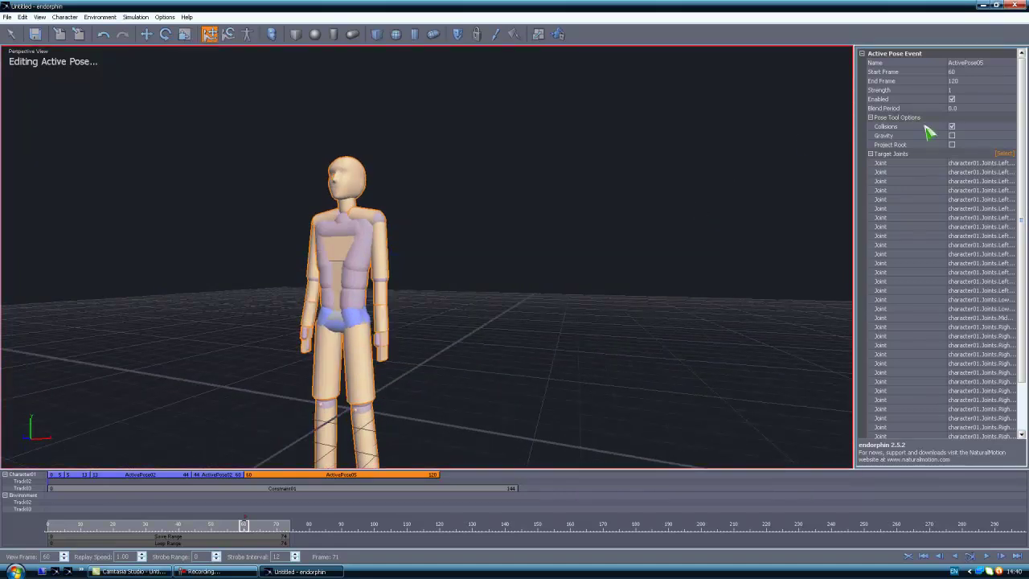
click(960, 90)
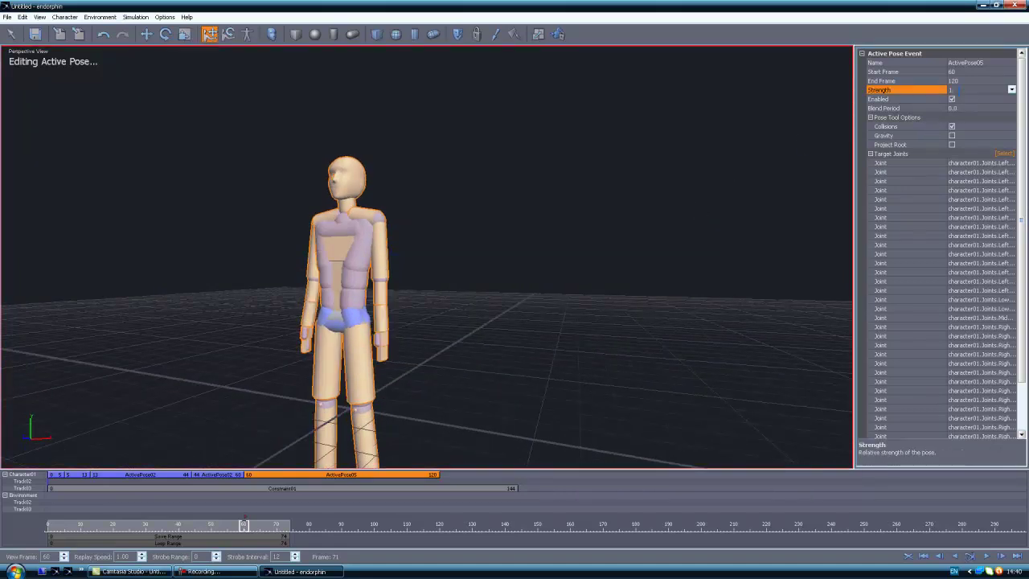
click(1012, 90)
text(6)
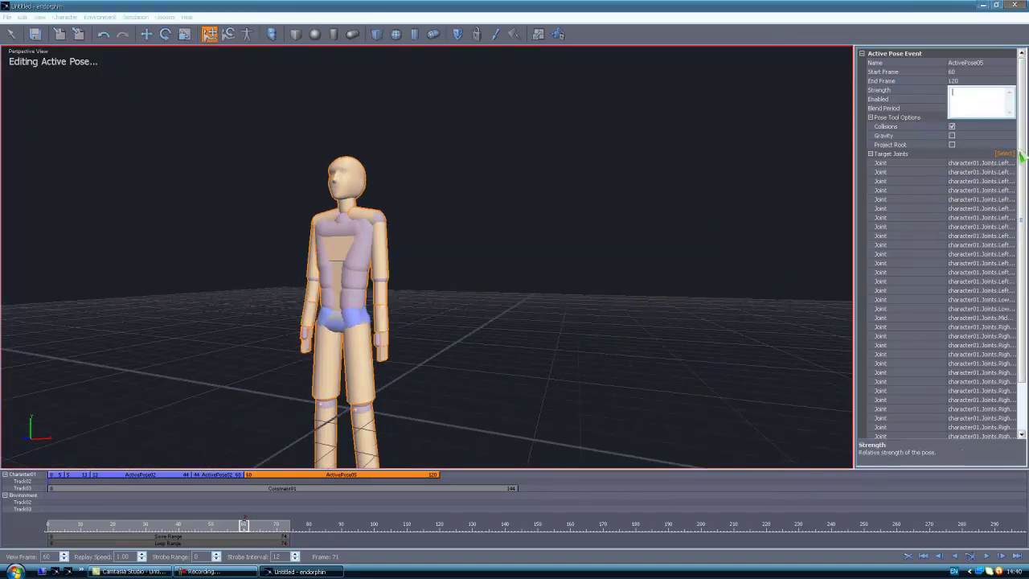
text(5)
click(694, 230)
key(space)
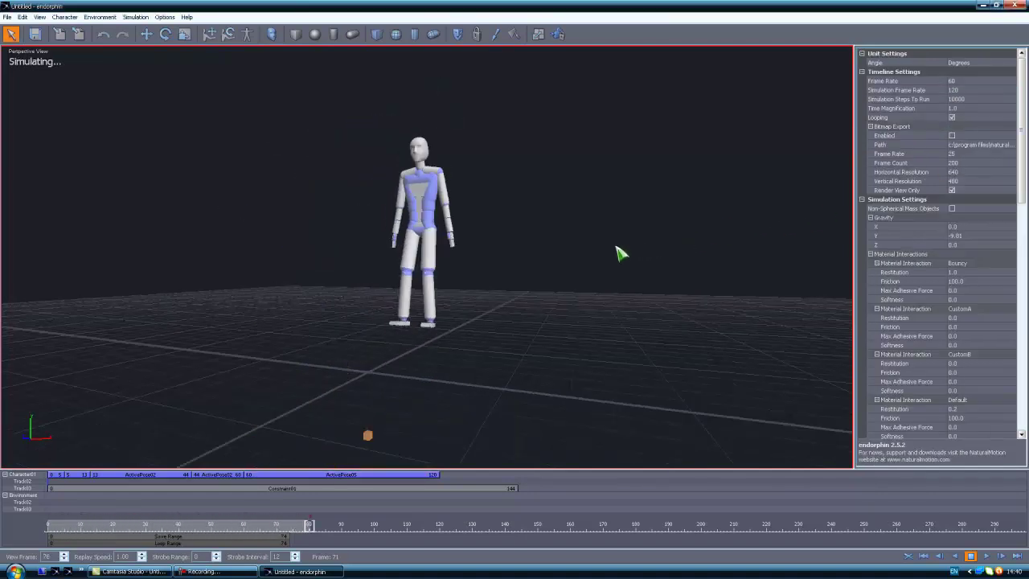
- Move the boundary between the last two active poses to frame 57, give the standing pose a 0.3 blend period, and simulate
middle_drag(561, 274, 483, 285)
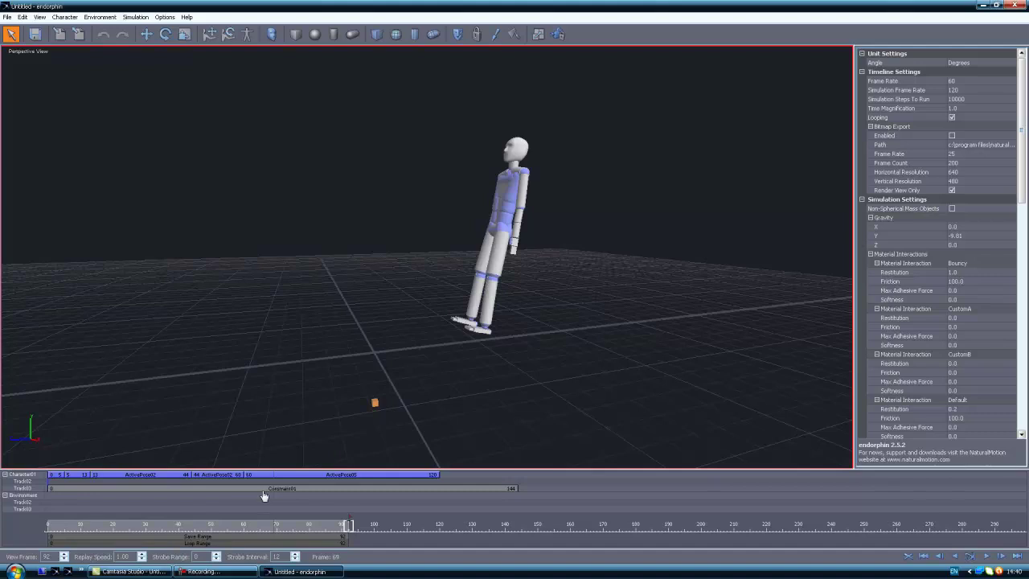
drag(237, 530, 277, 531)
alt+drag(483, 388, 408, 393)
click(243, 535)
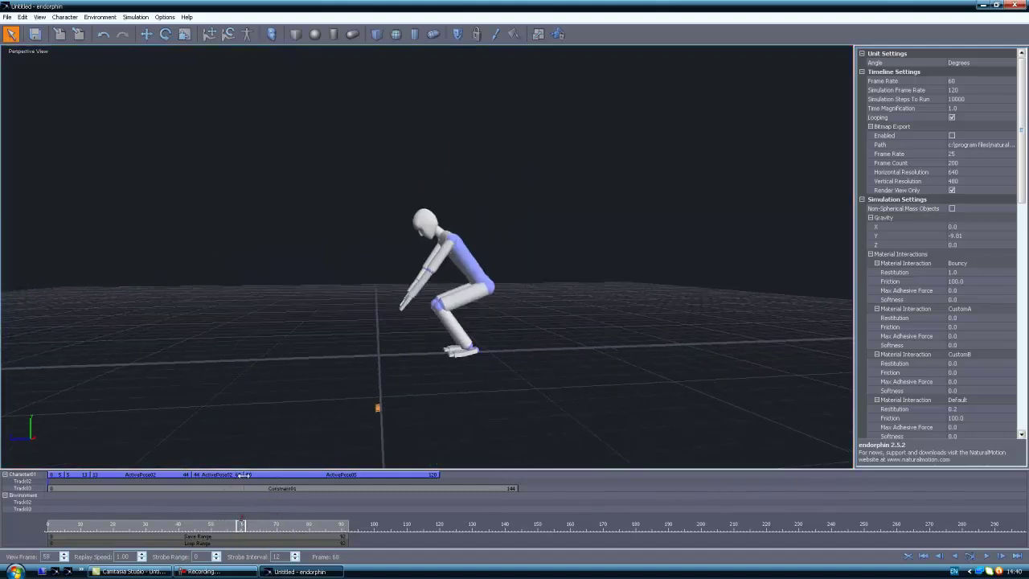
drag(249, 478, 231, 477)
double_click(249, 475)
click(973, 108)
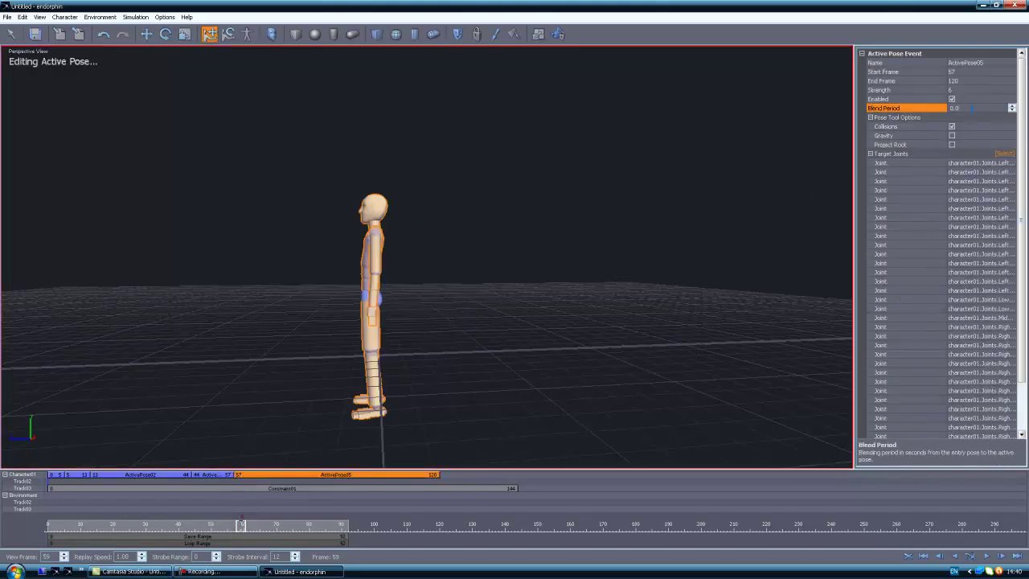
text(0.2)
click(628, 207)
key(space)
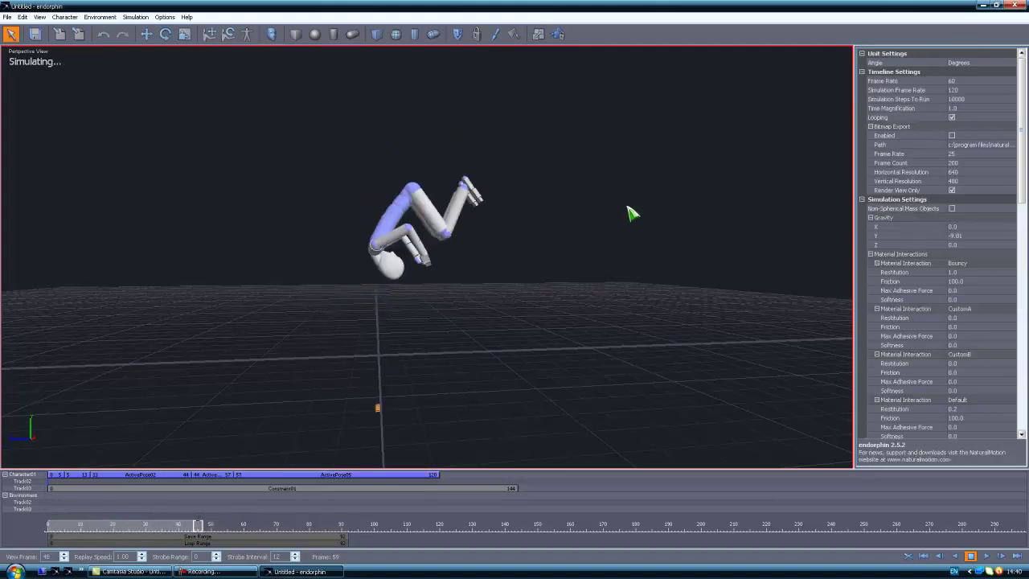
- Shorten the copied landing pose, start the standing active pose at frame 45, and scrub through the simulated landing
click(239, 527)
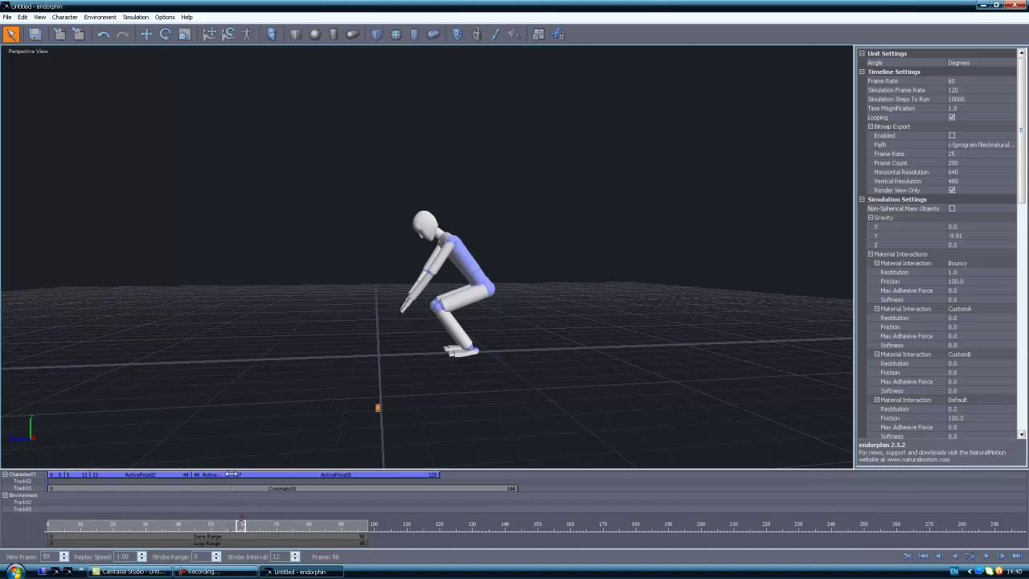
drag(223, 479, 214, 481)
key(space)
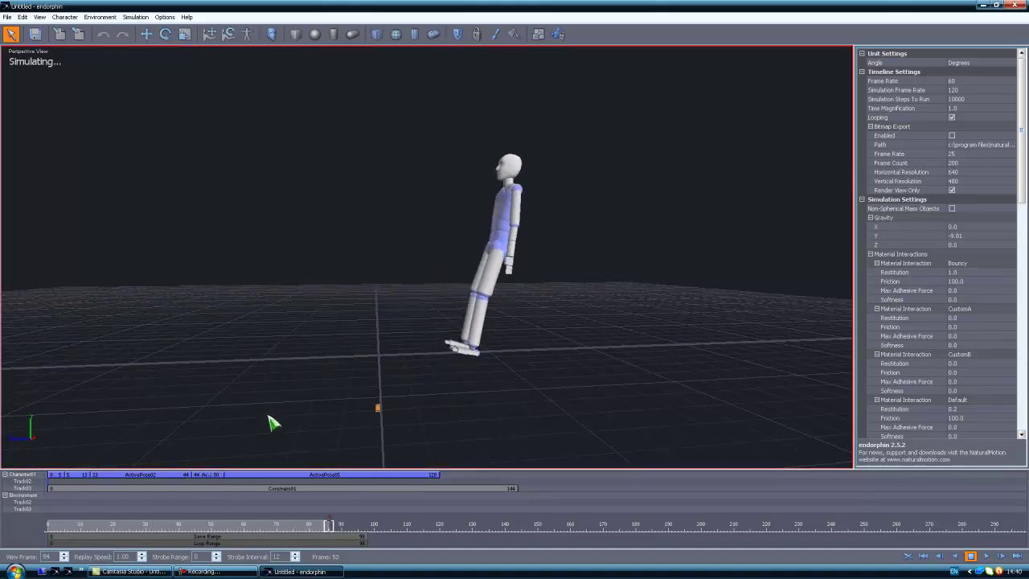
drag(217, 477, 223, 474)
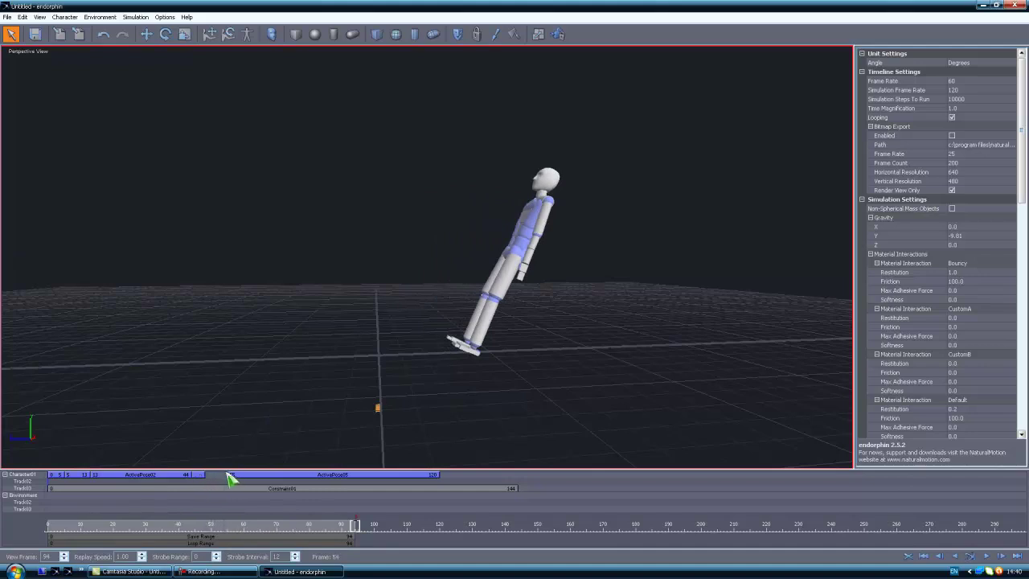
drag(228, 474, 203, 488)
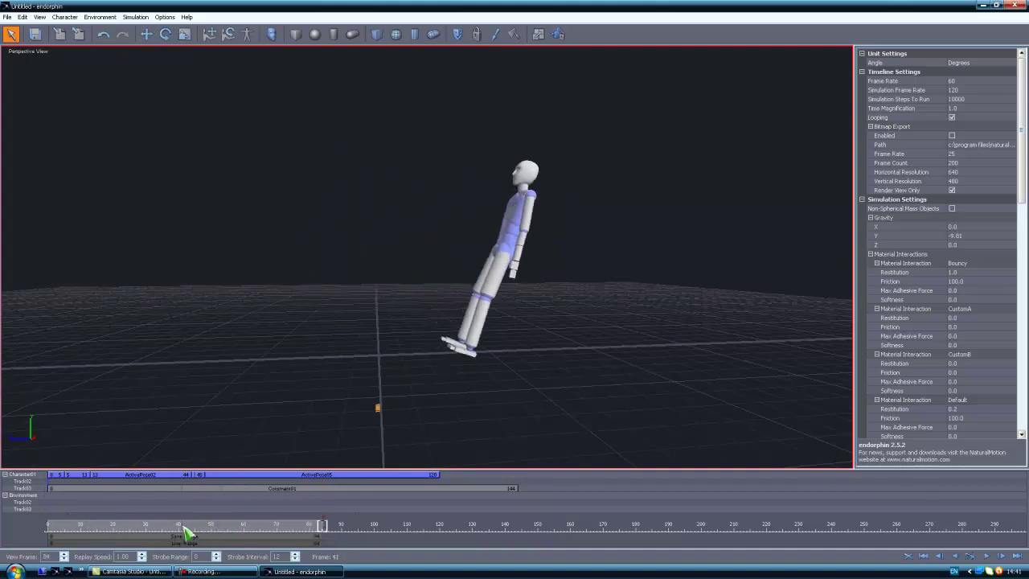
drag(188, 530, 223, 526)
- Set the standing active pose's strength to 4 and simulate the landing
click(239, 476)
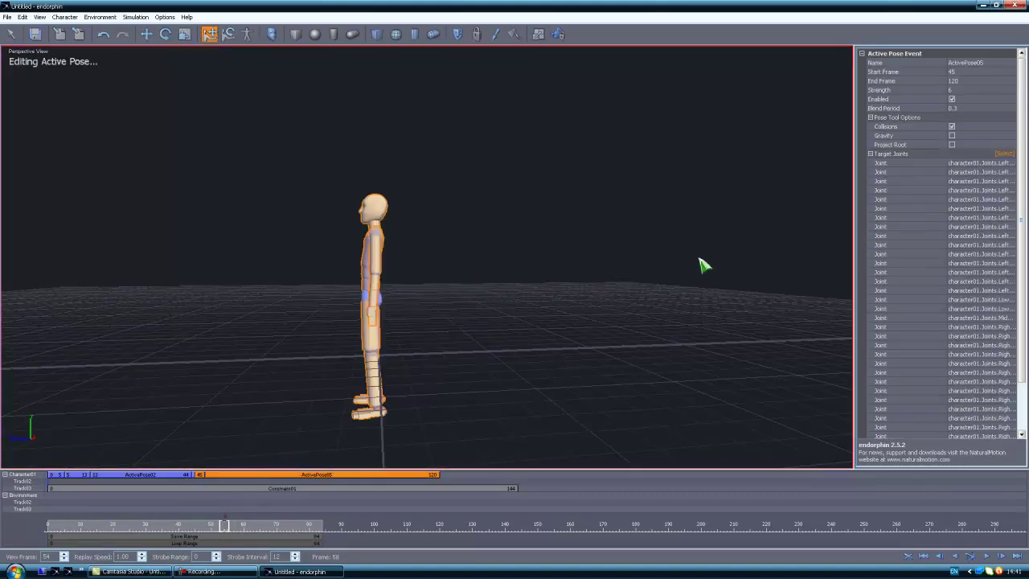
click(958, 91)
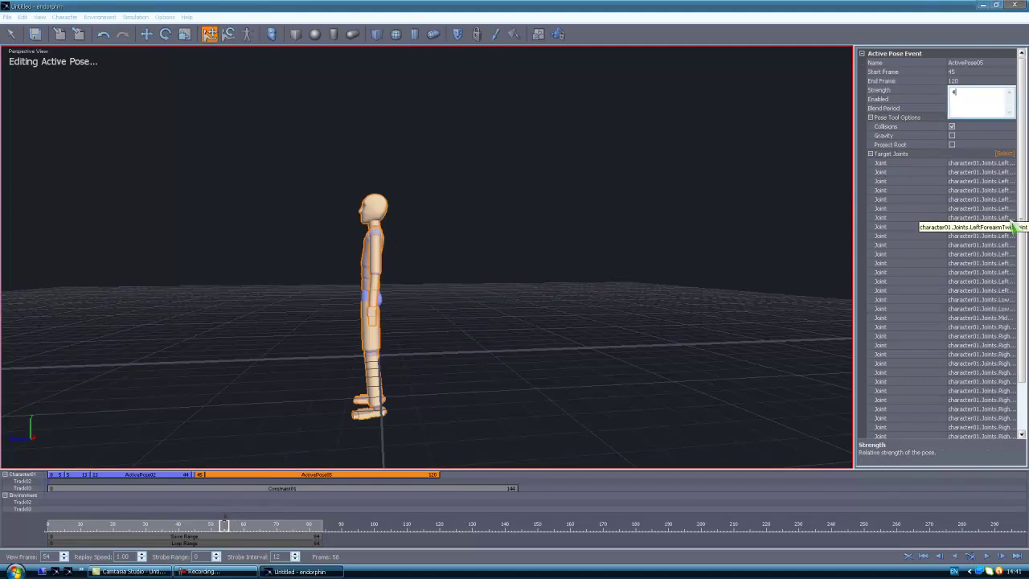
click(666, 351)
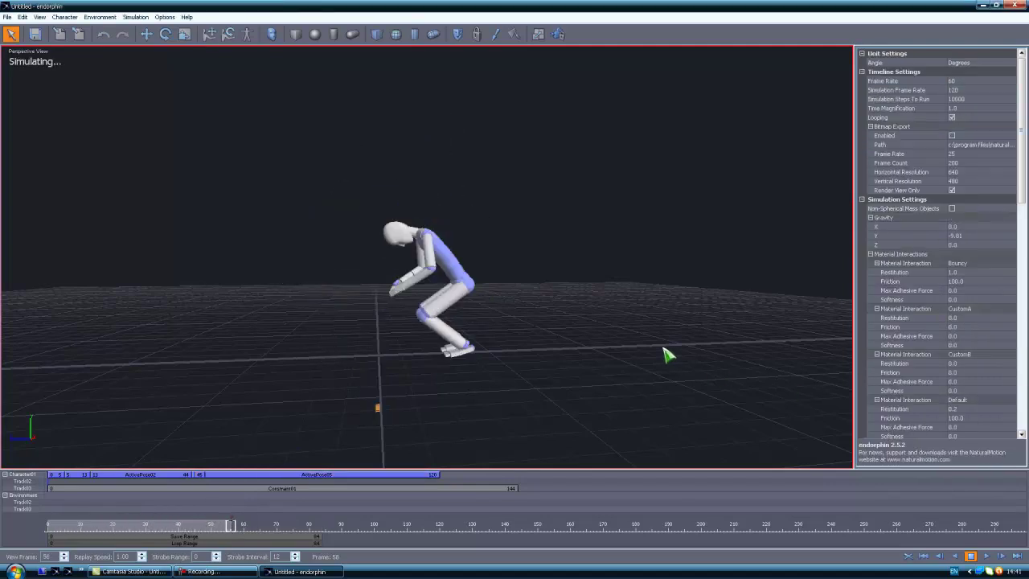
- Lower the standing active pose's strength to 1 and rerun the simulation
click(315, 480)
click(961, 90)
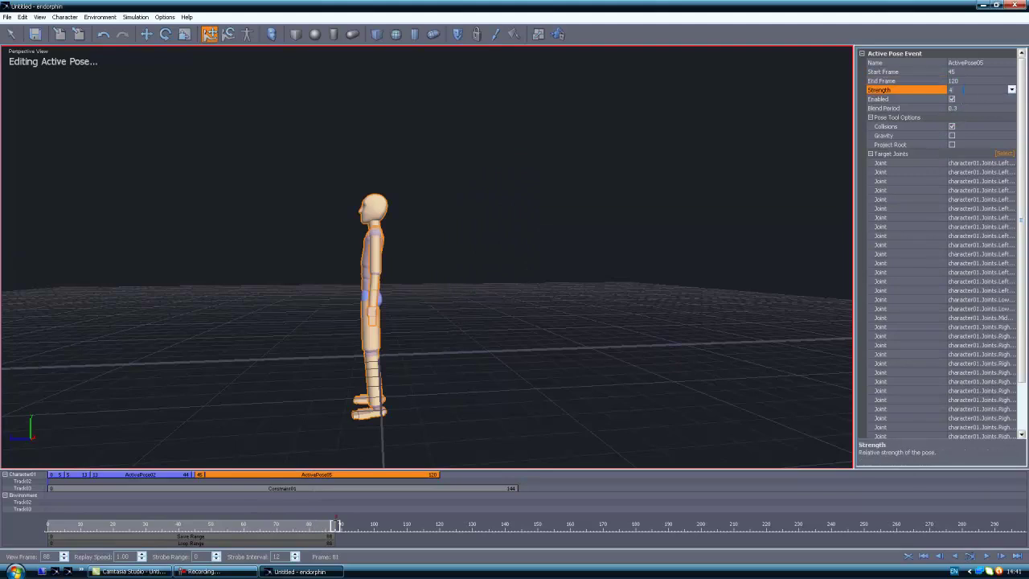
click(792, 291)
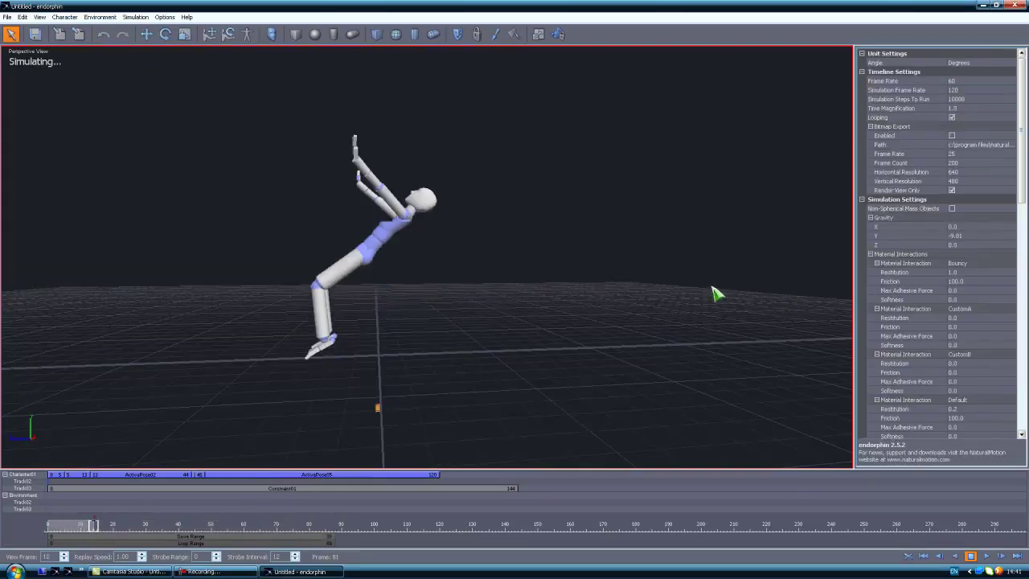
- Set the standing active pose's strength to 2, simulate, scrub the landing to frame 63, and reselect the event
click(266, 481)
click(961, 90)
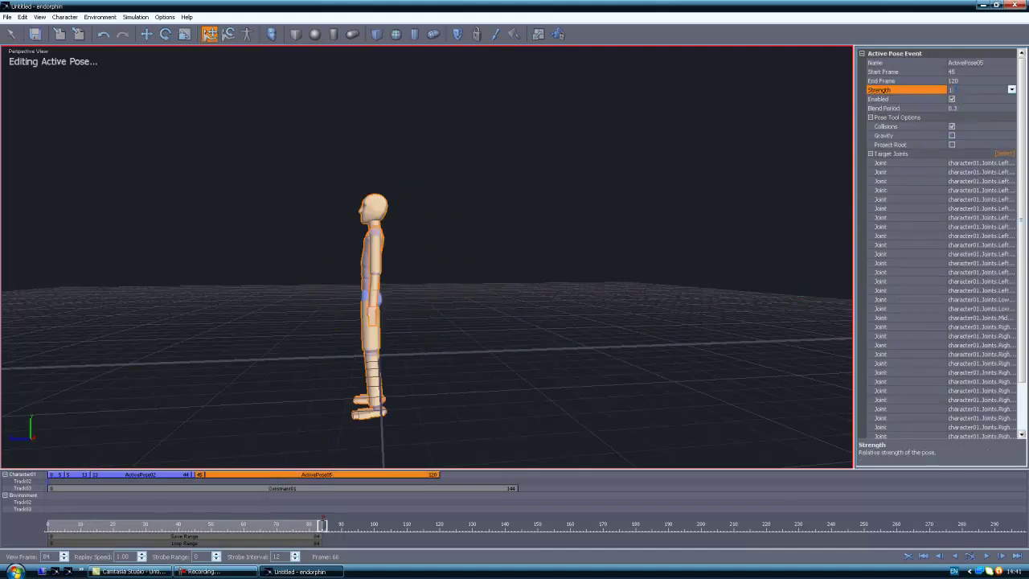
click(706, 313)
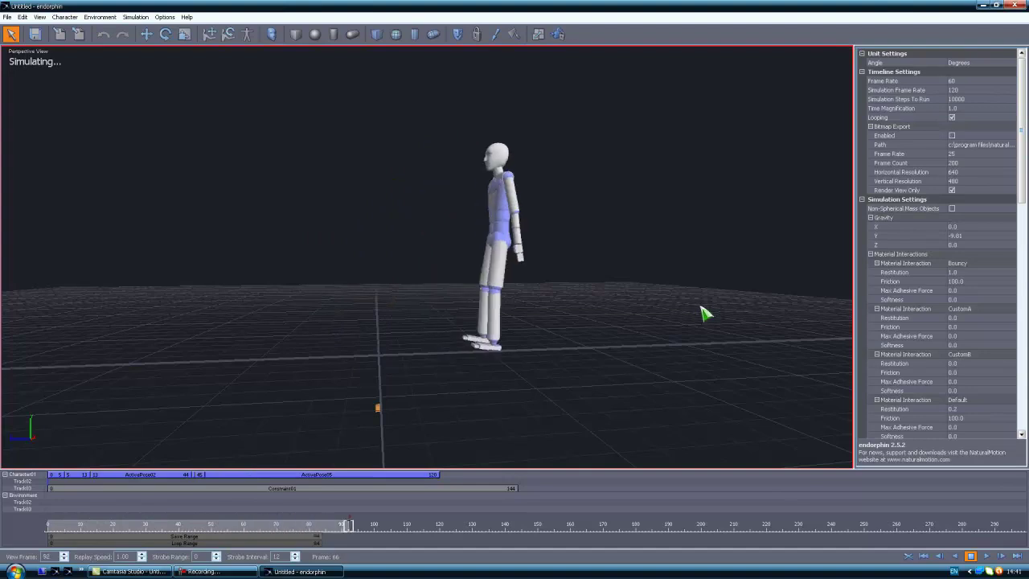
drag(191, 527, 253, 538)
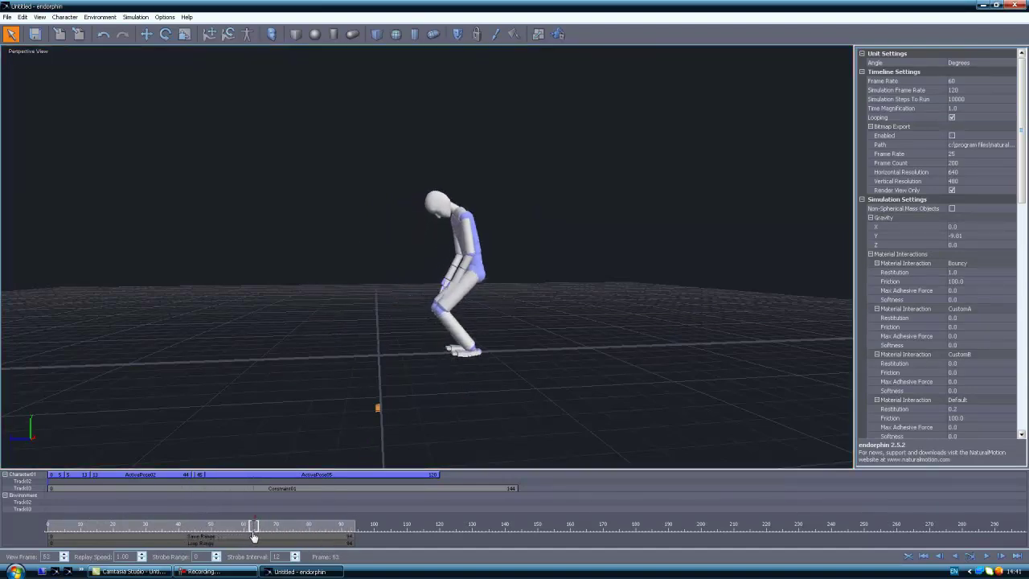
double_click(274, 475)
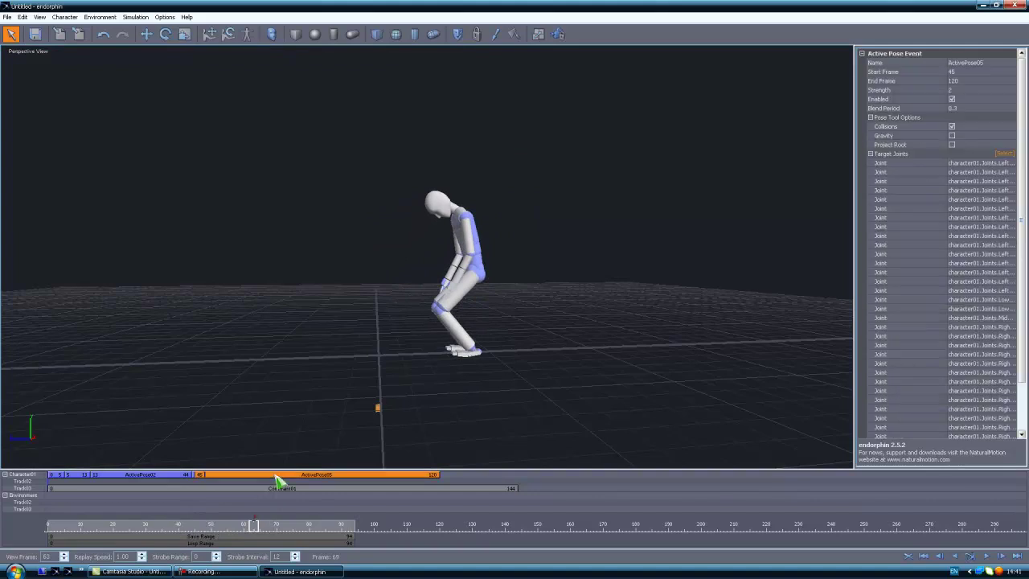
- Set the standing active pose's blend period to 0.5 and rerun the simulation
click(989, 108)
click(801, 132)
key(space)
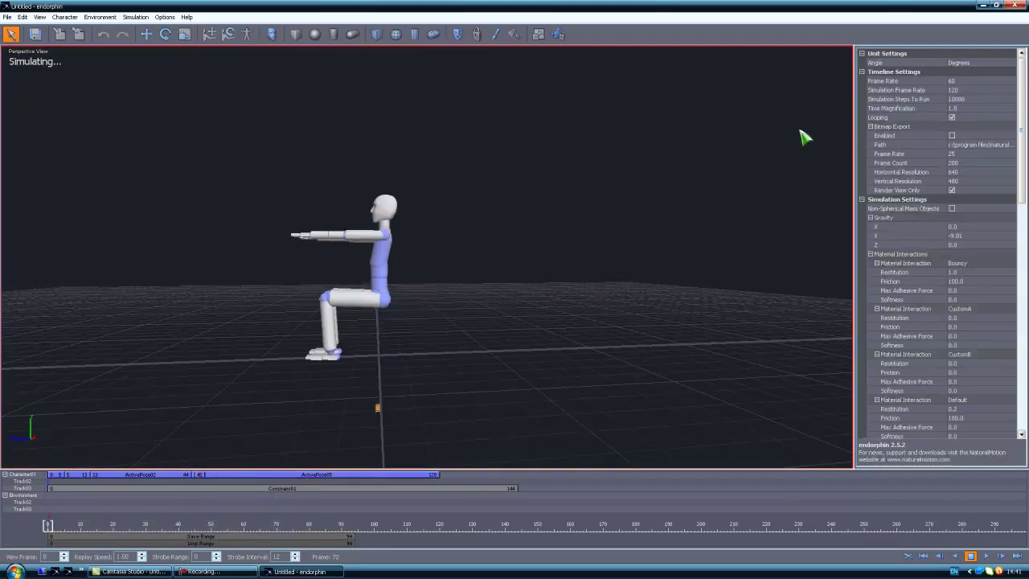
key(space)
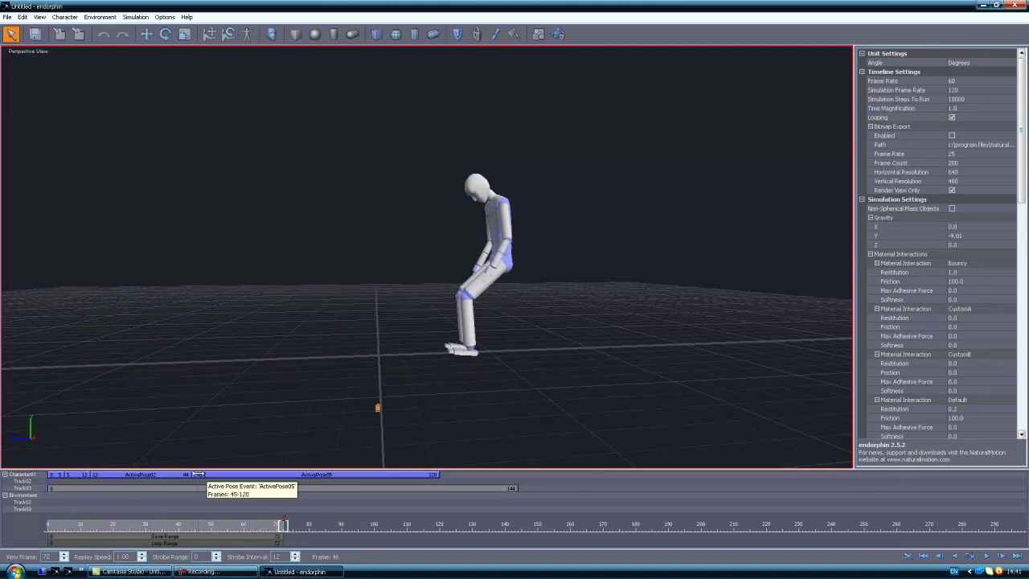
- Retime the copied landing pose to run from frame 42 to 61, just ahead of the standing pose, and simulate again
drag(198, 475, 238, 475)
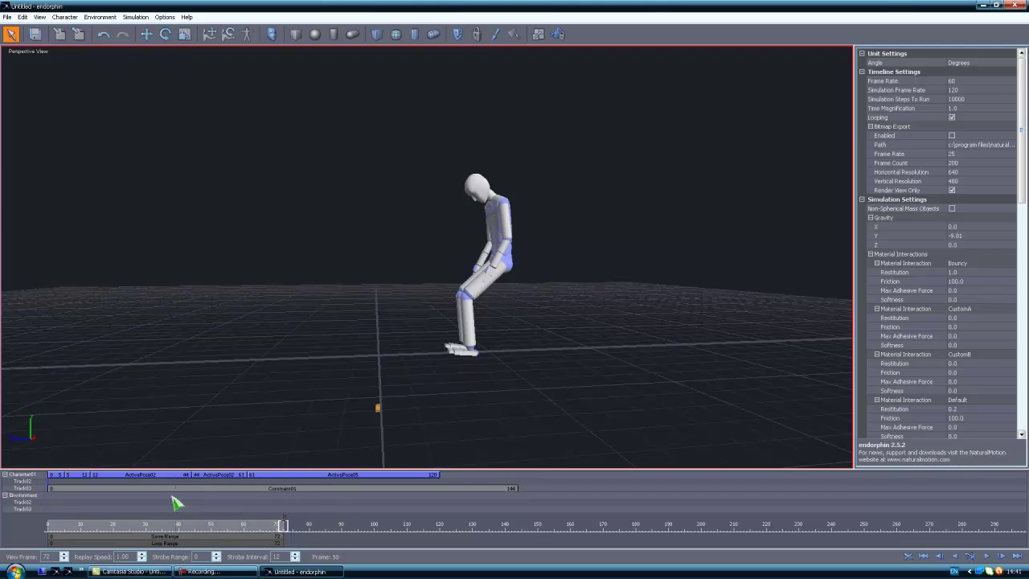
drag(169, 527, 182, 528)
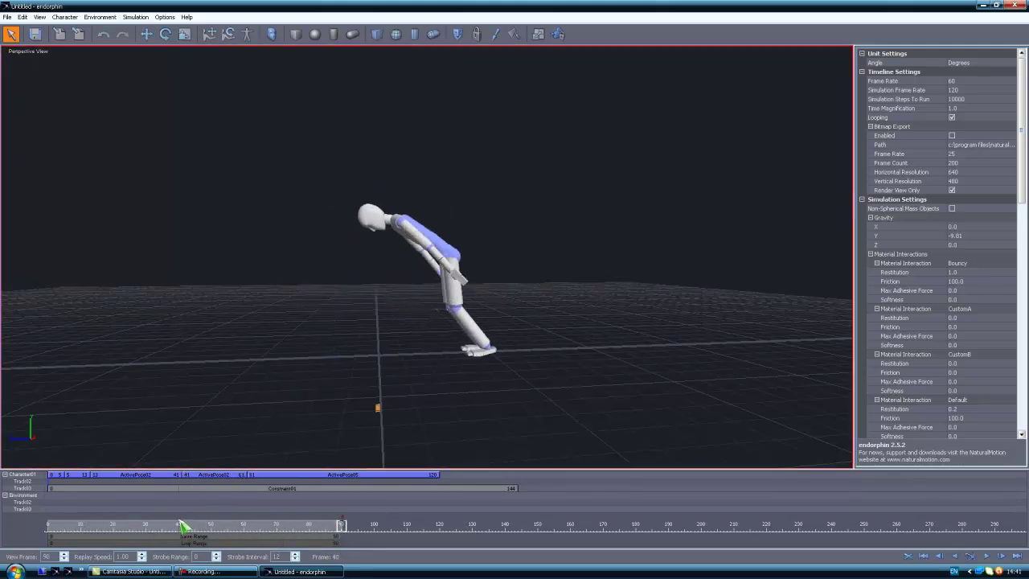
drag(183, 527, 213, 529)
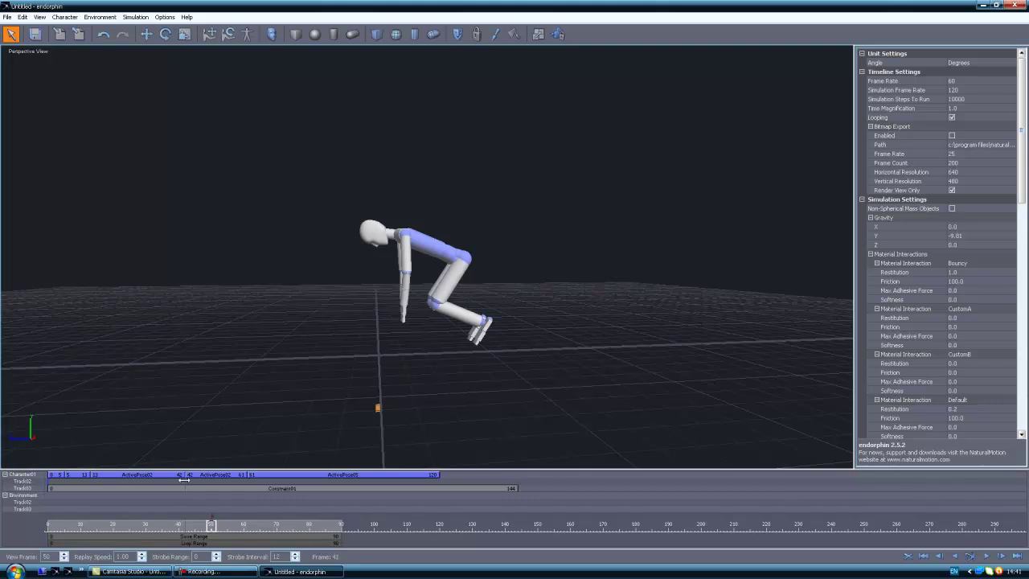
key(space)
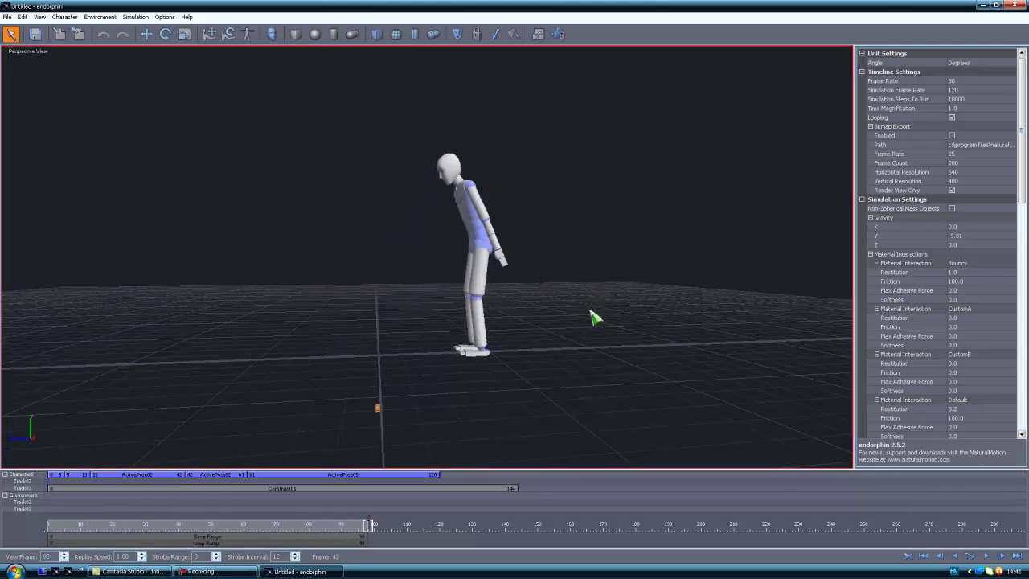
- Scrub the landing to frame 98 and add a constraint event on the pelvis starting there
middle_drag(555, 316, 495, 348)
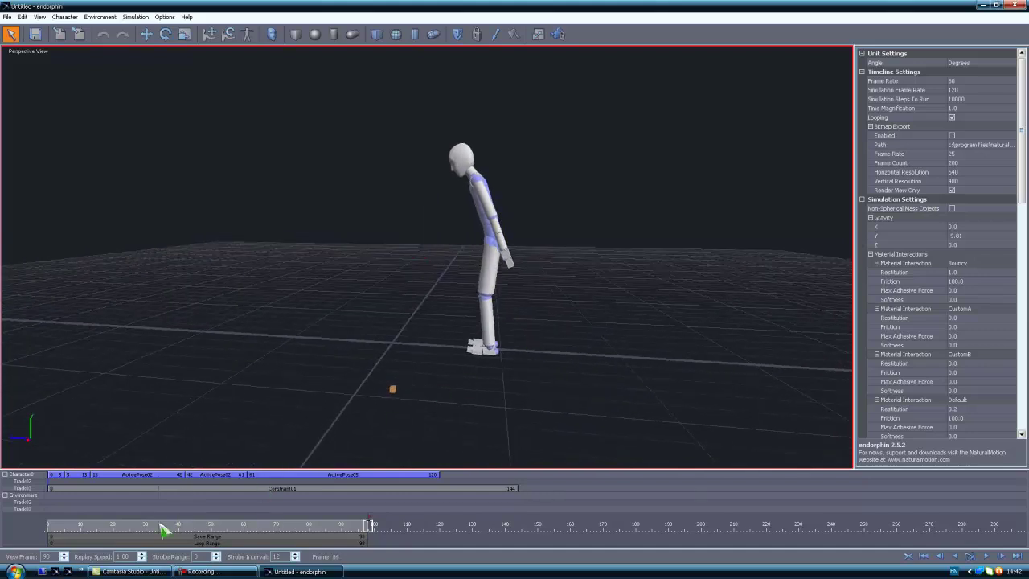
drag(165, 527, 368, 525)
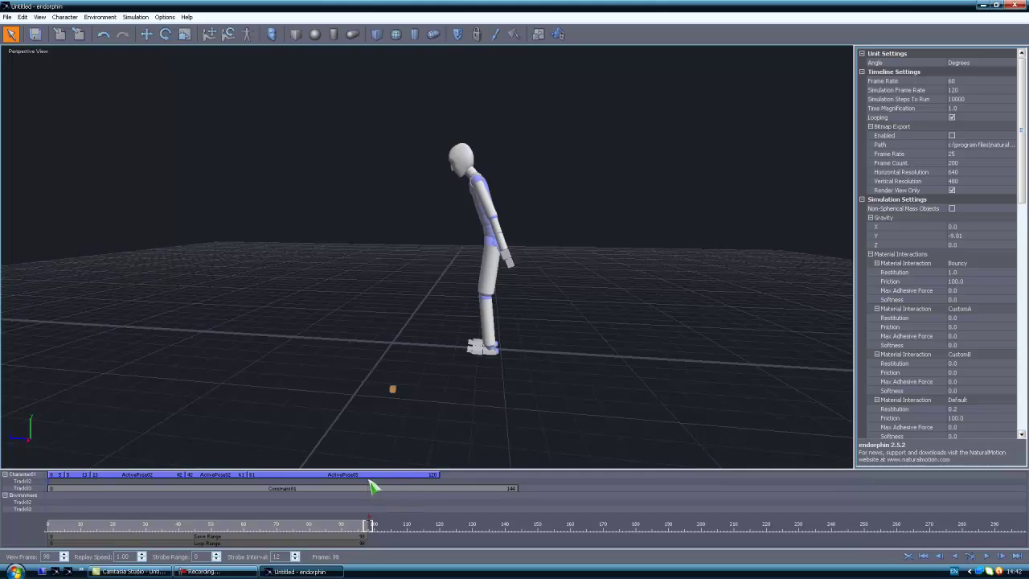
right_click(372, 487)
click(414, 291)
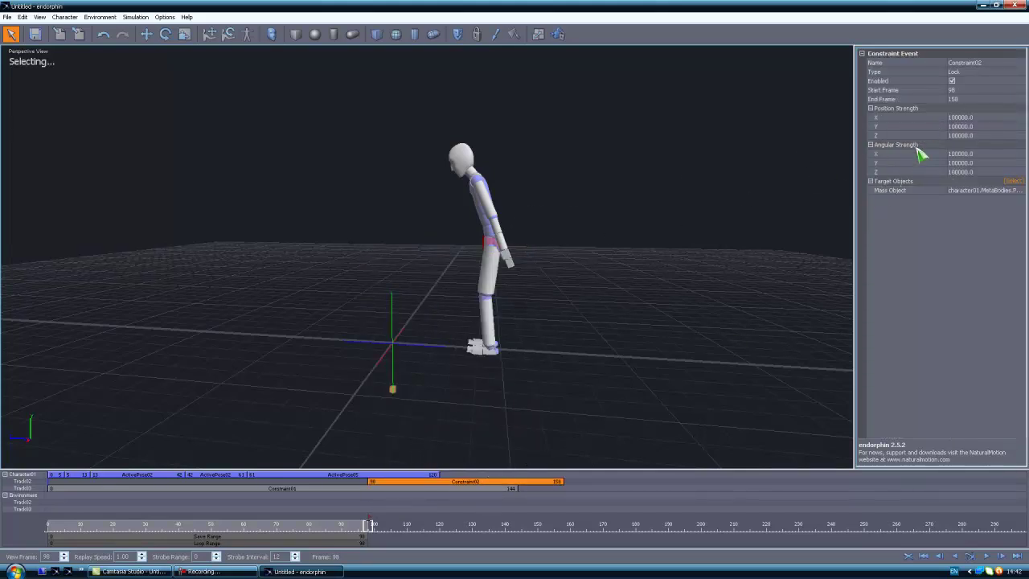
- Change the new pelvis constraint's type to LockPosition, lower its Y position strength, and run the simulation
click(961, 72)
click(965, 87)
click(959, 118)
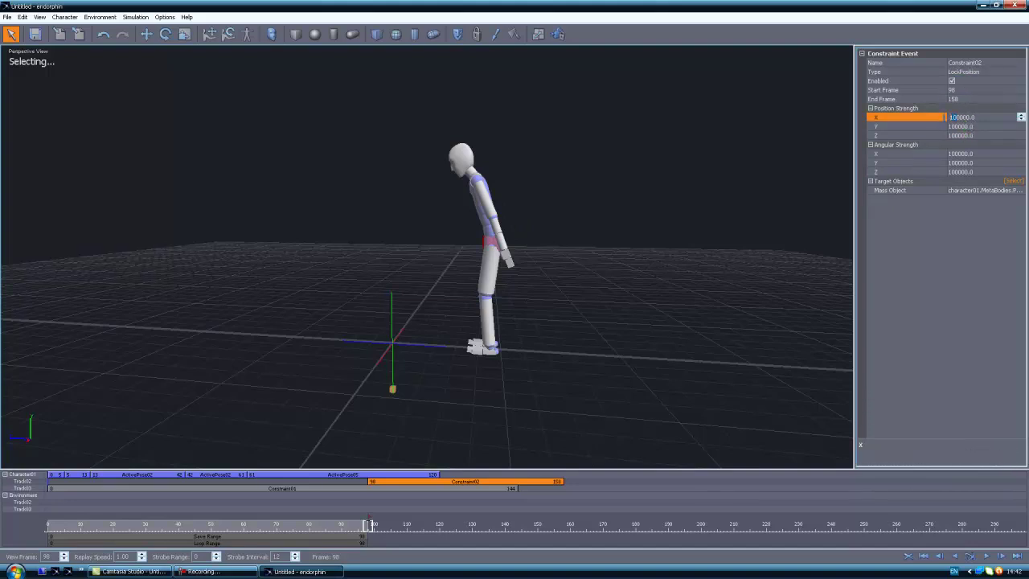
click(960, 126)
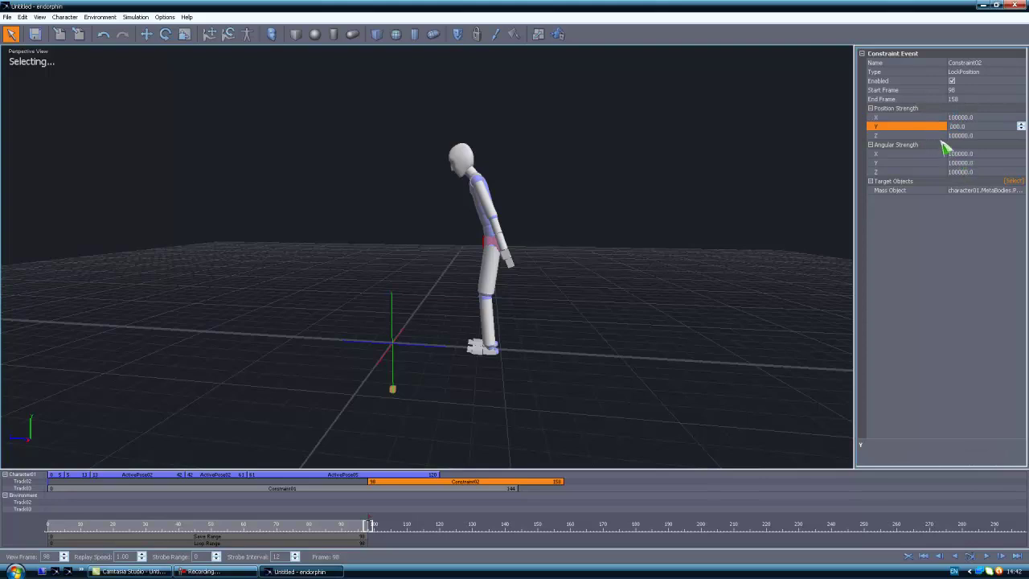
click(632, 204)
key(space)
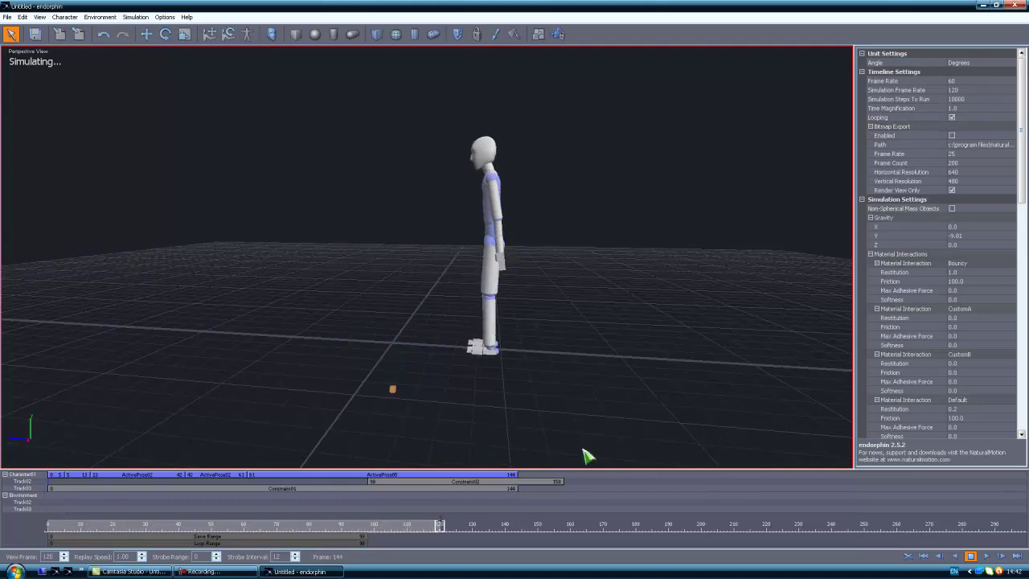
- Shorten the standing active pose to end at frame 105 and place a copy of it from frame 105 to 149
click(500, 476)
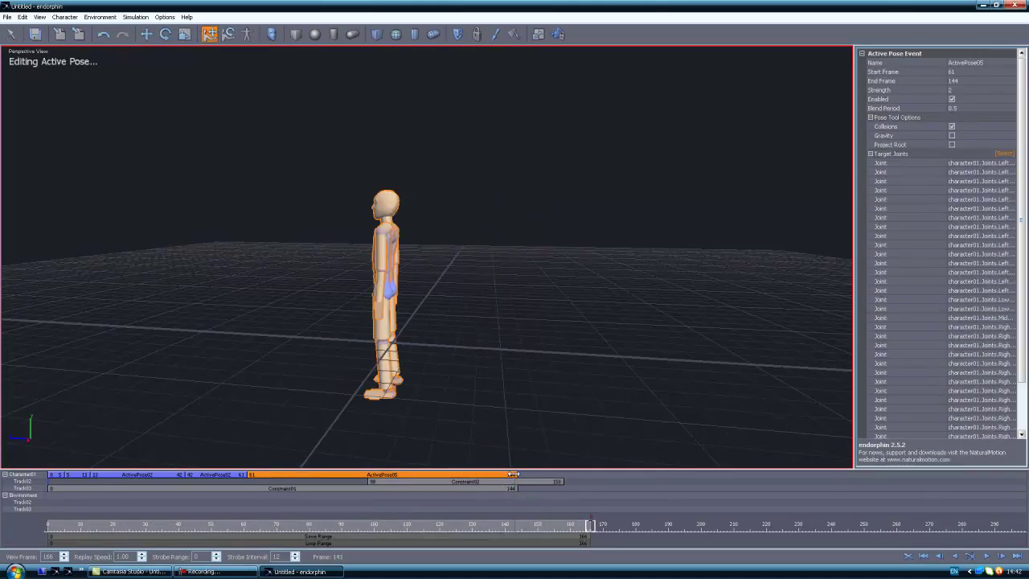
click(364, 532)
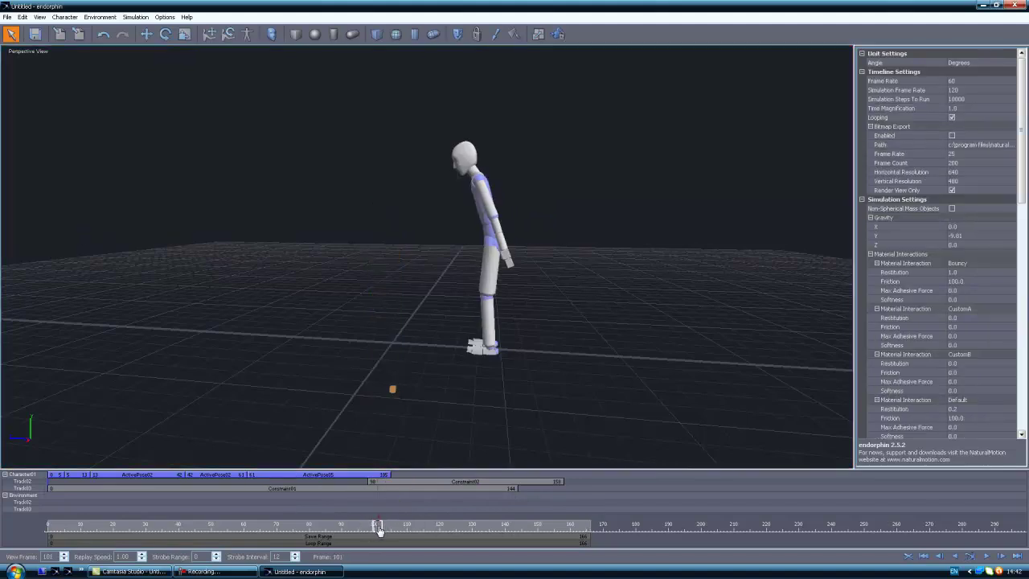
click(367, 478)
drag(362, 476, 471, 480)
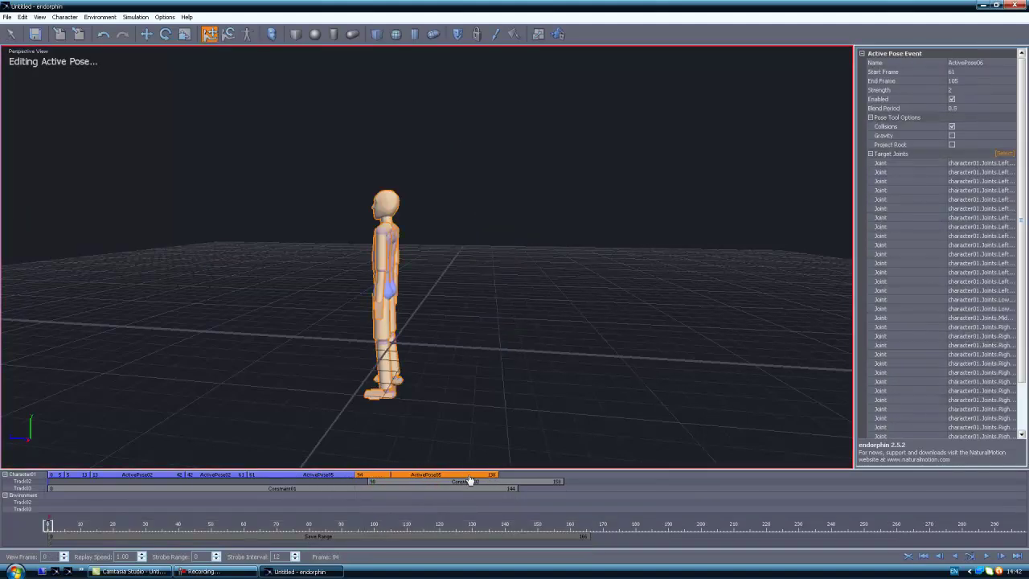
- Edit the strength of the copied standing pose, keeping its blend period at 0.5
click(954, 91)
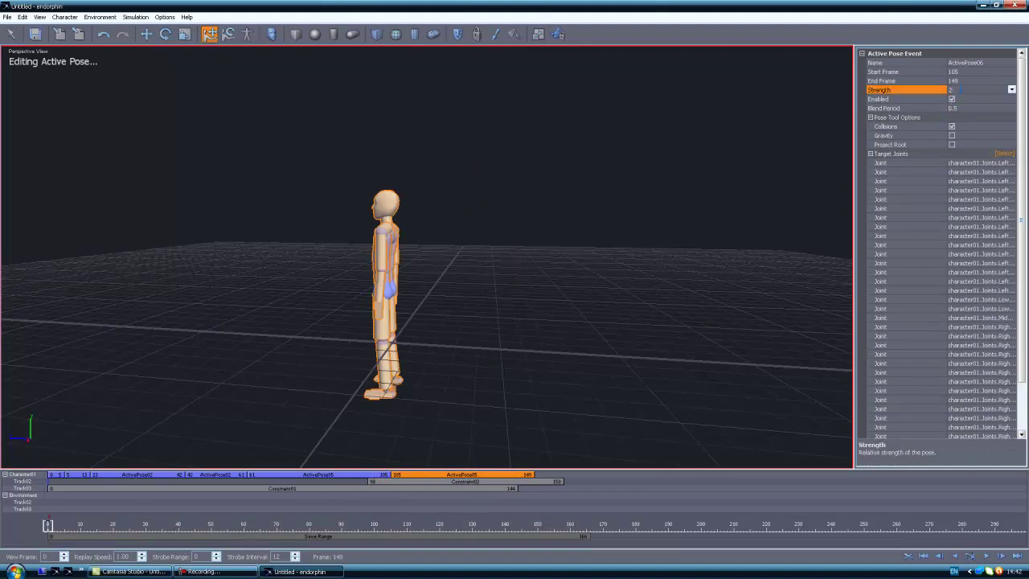
click(965, 108)
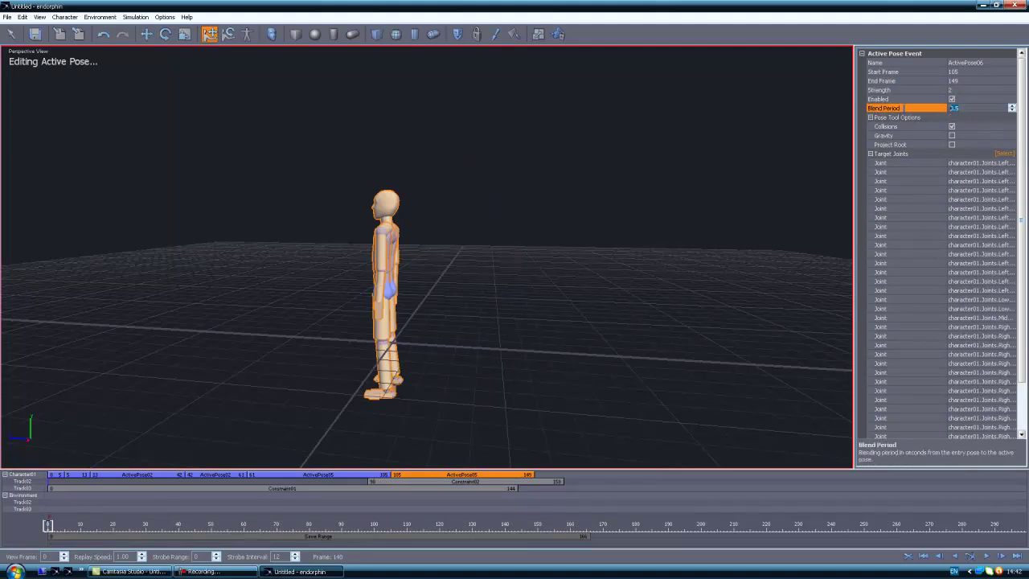
click(954, 91)
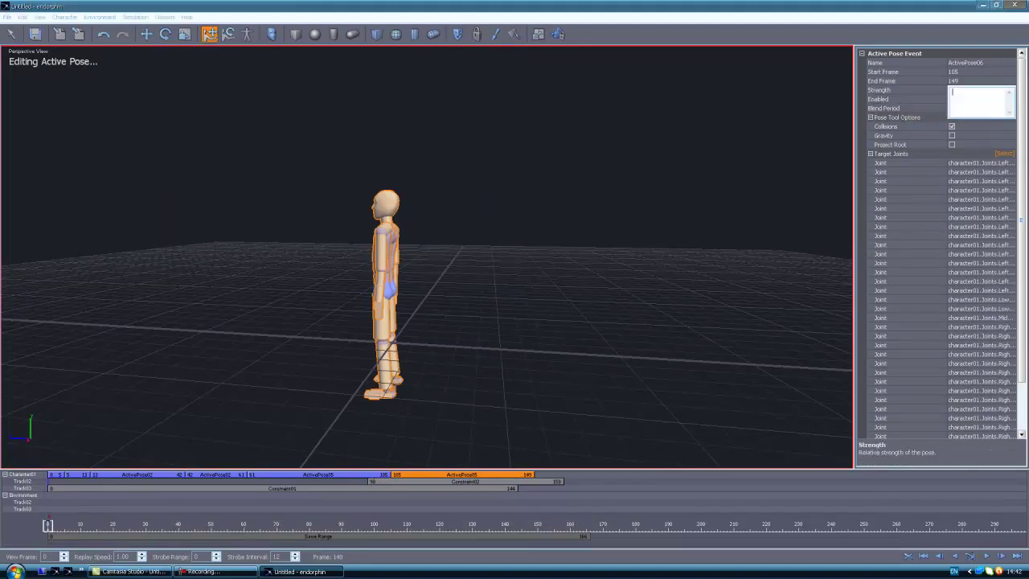
click(672, 310)
- Run the simulation and extend the copied standing pose to frame 198
key(space)
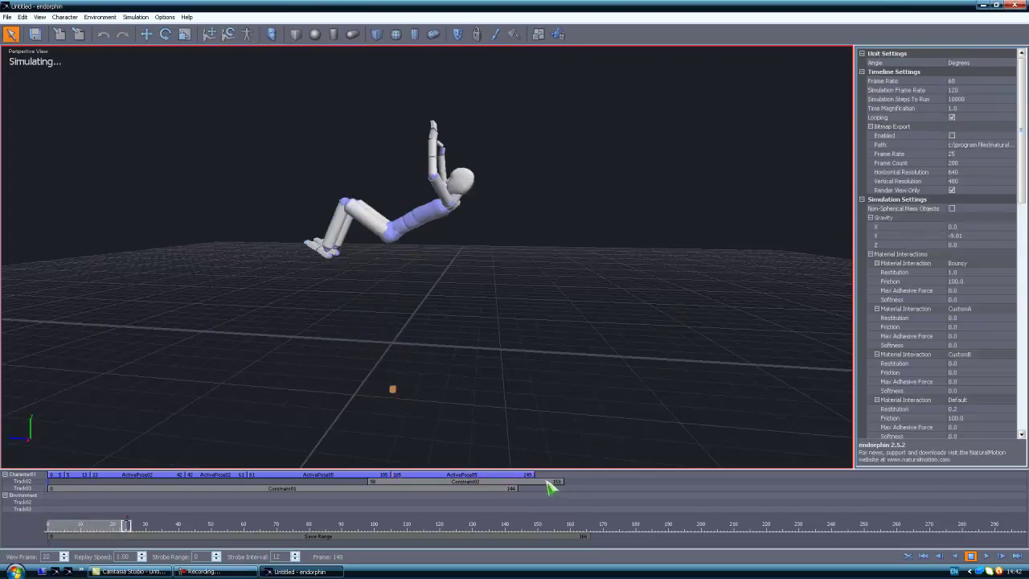
drag(534, 481, 696, 479)
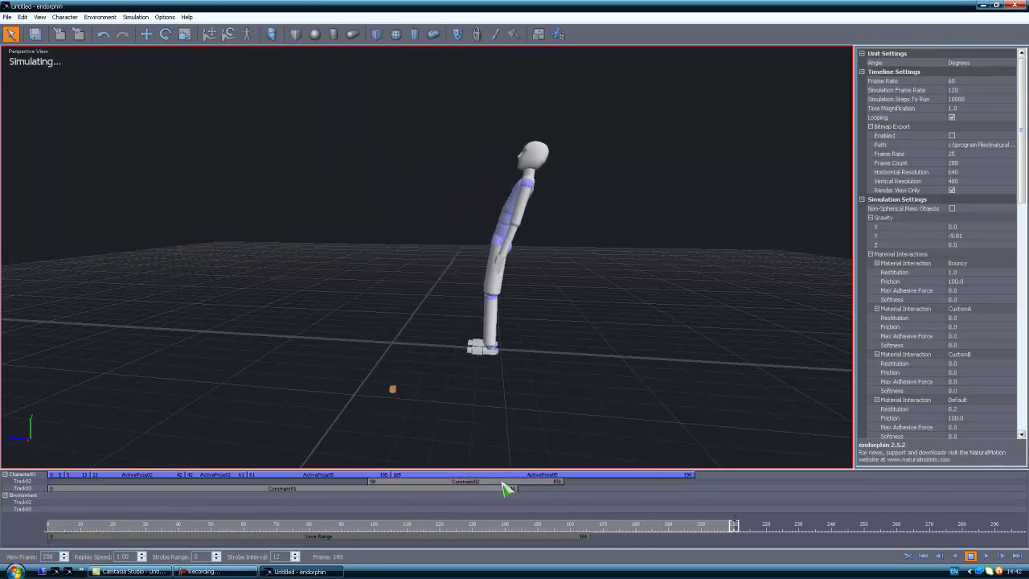
middle_drag(392, 282, 516, 304)
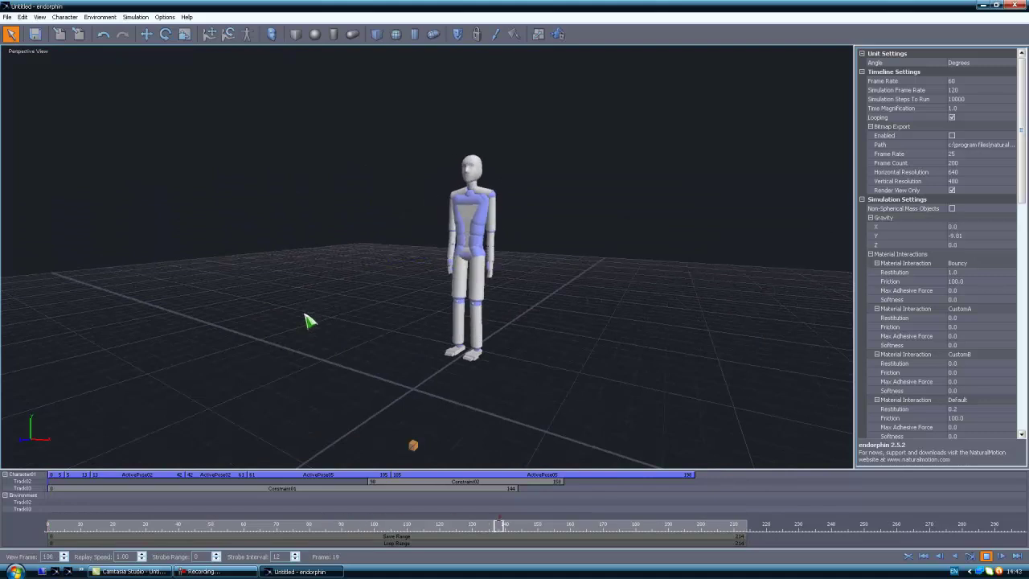
- Review the simulated somersault and landing from several angles by scrubbing the timeline, and return to frame 0
click(69, 524)
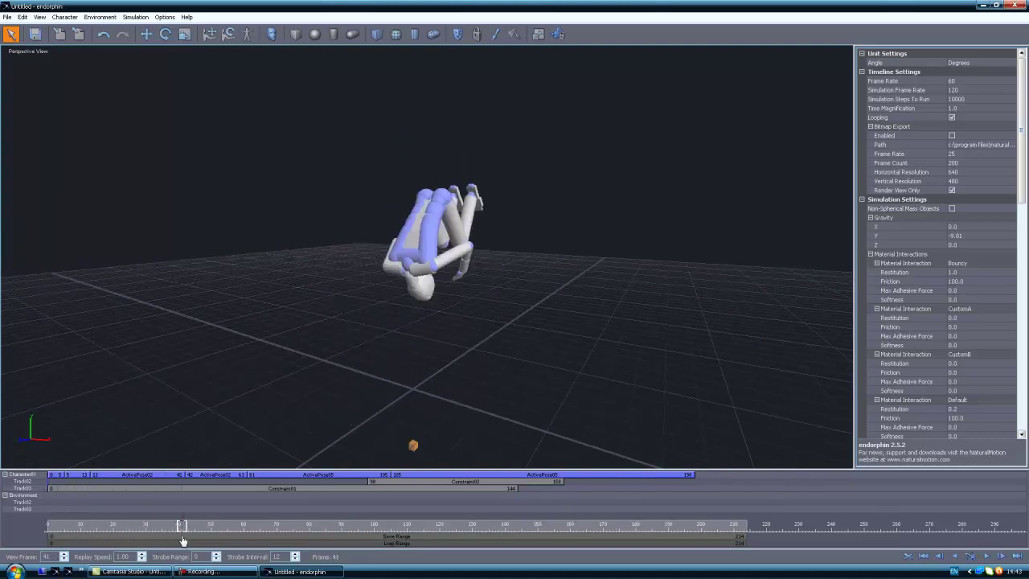
drag(239, 544, 370, 534)
alt+drag(589, 317, 499, 313)
drag(394, 528, 264, 541)
drag(46, 544, 20, 547)
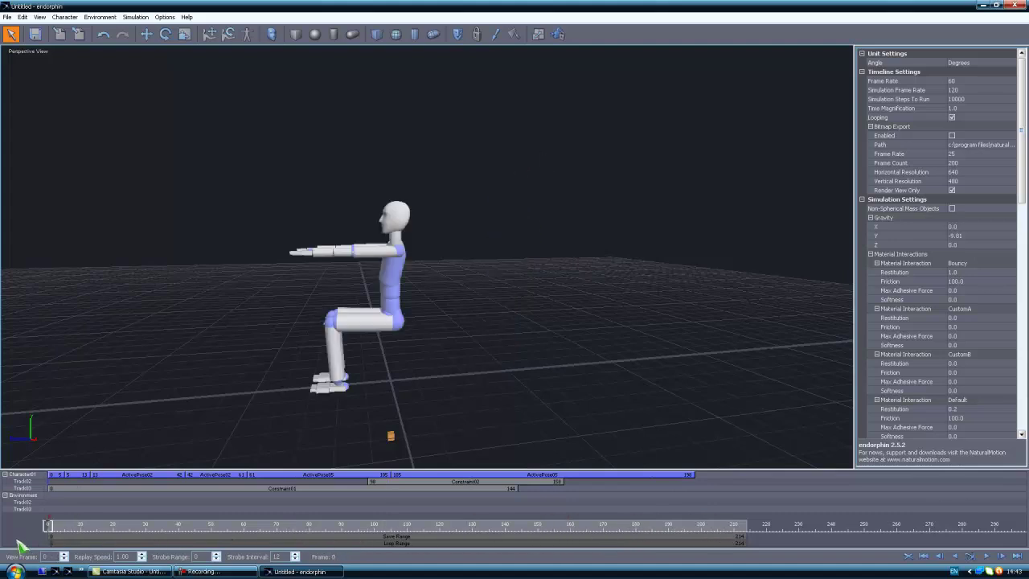
key(space)
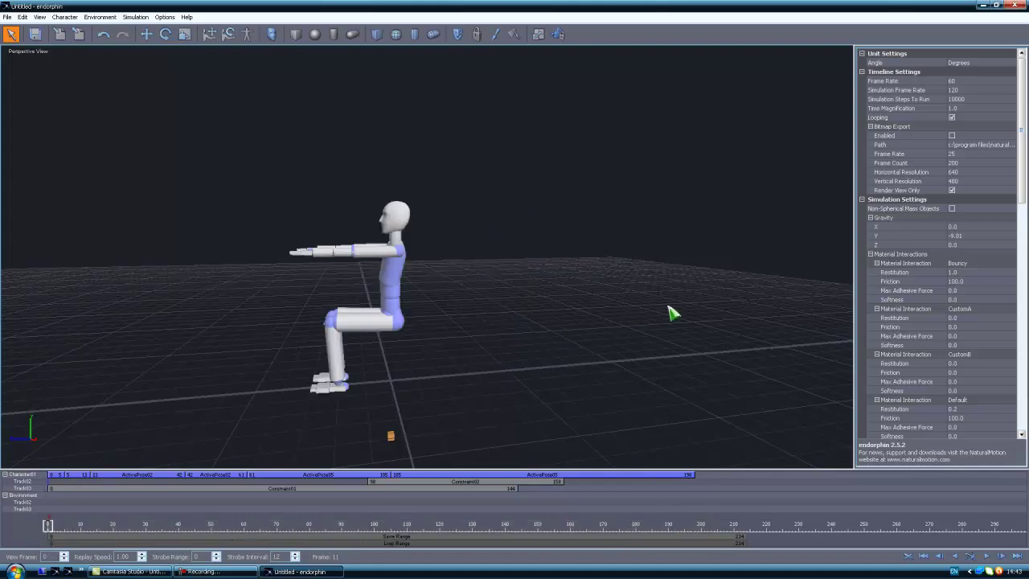